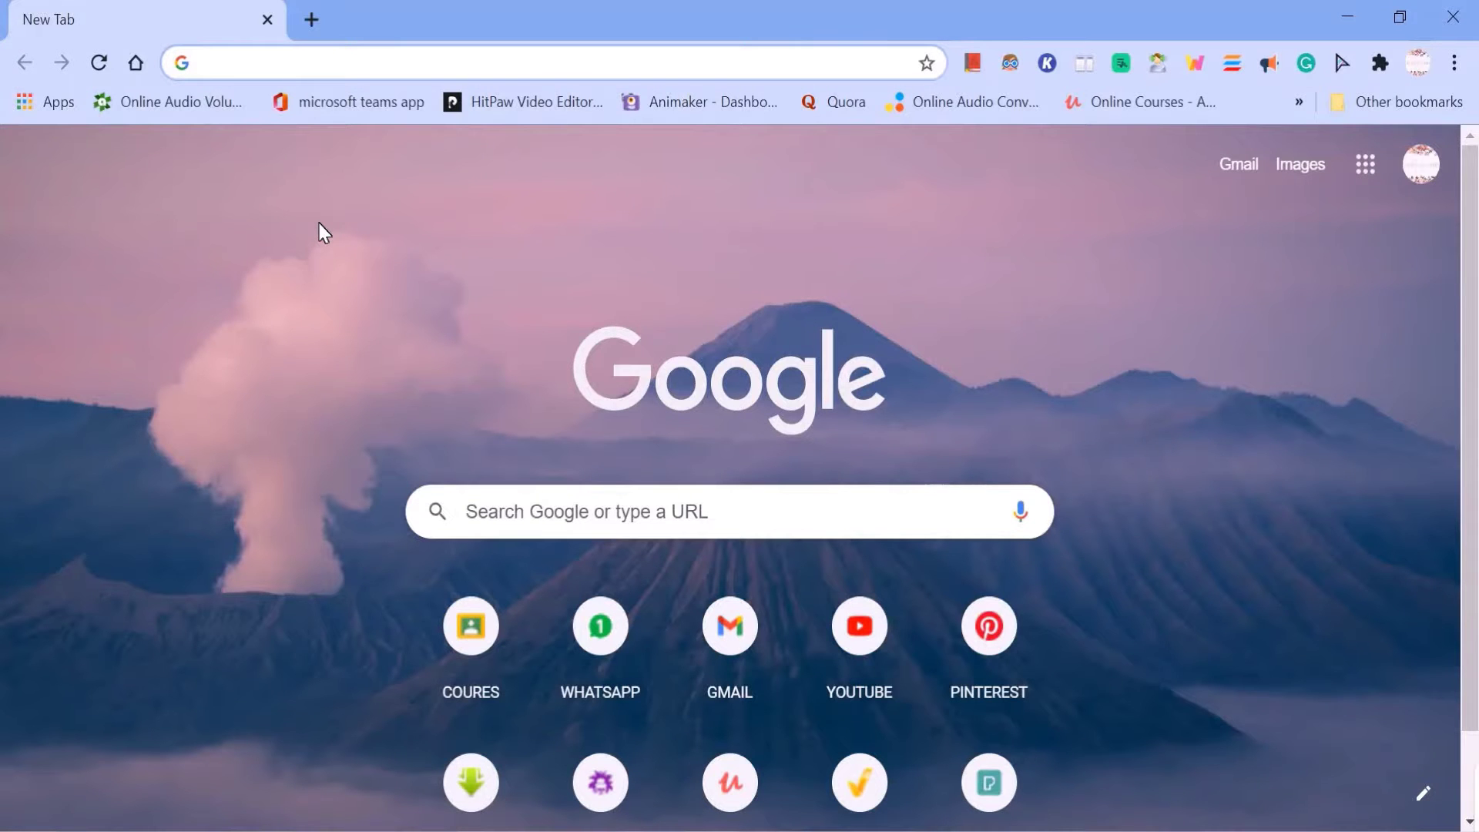
{"action": "type", "text": "ch"}
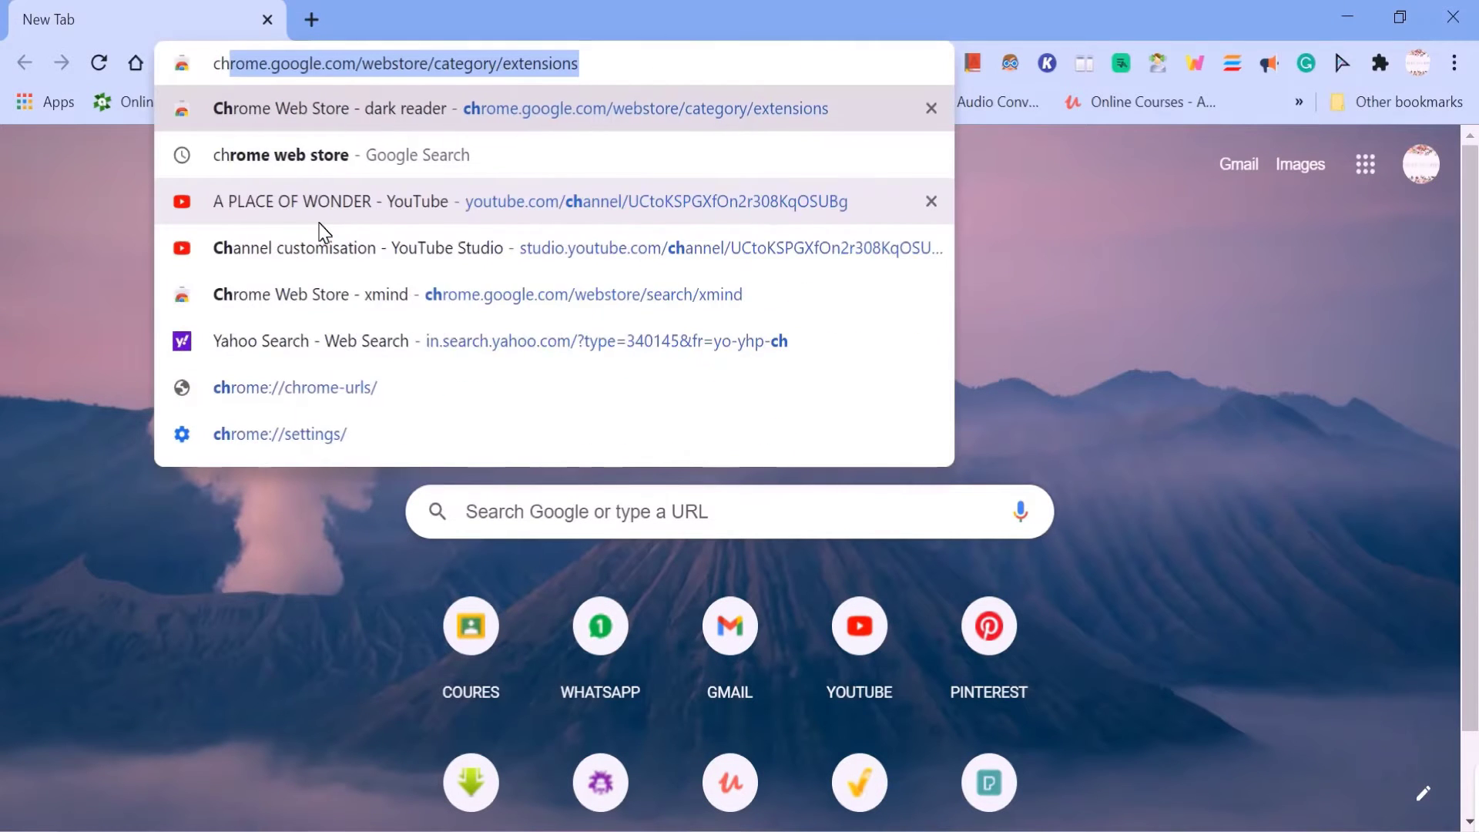
{"action": "type", "text": "rome"}
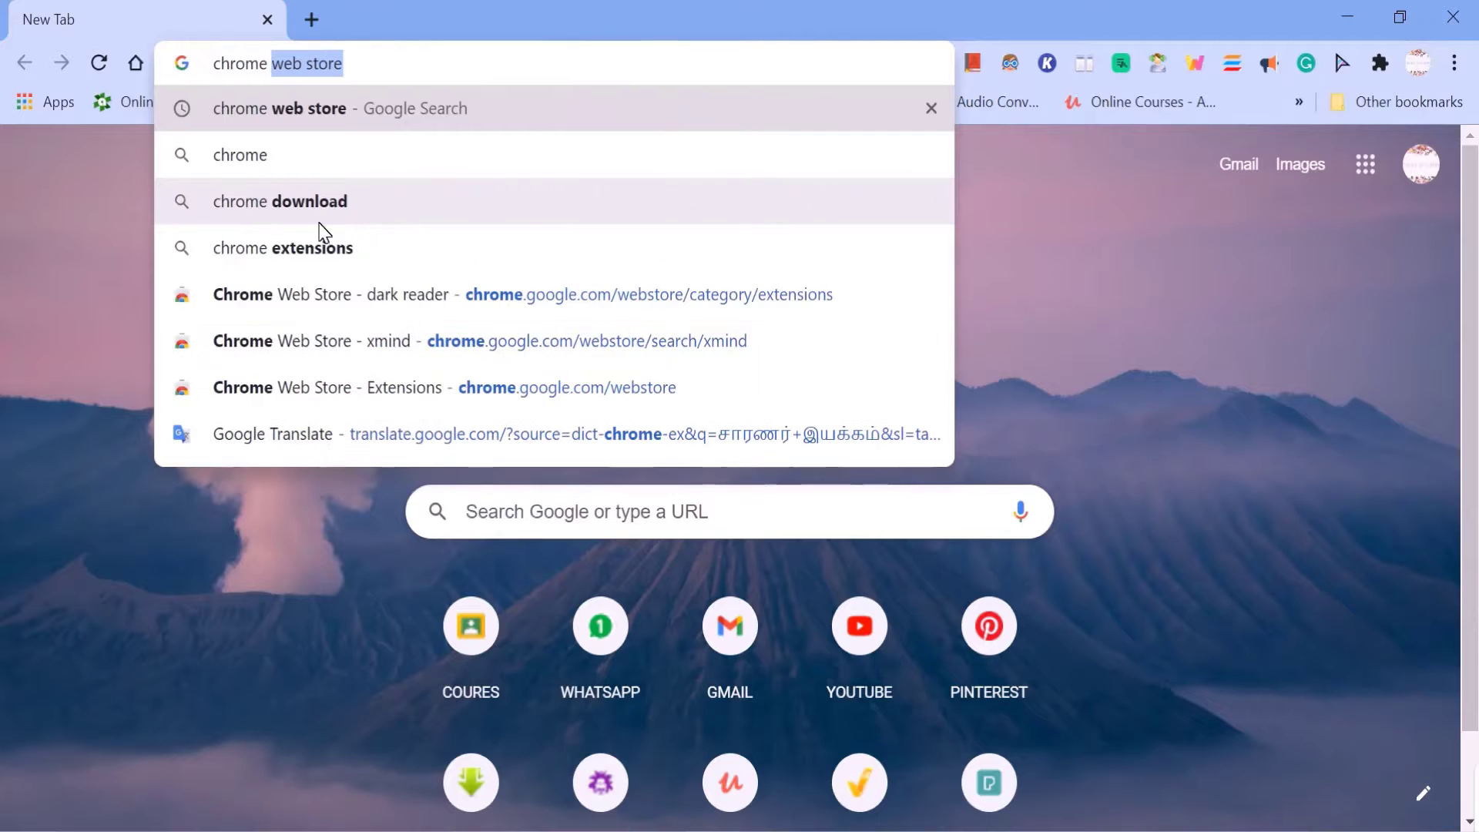
{"action": "type", "text": " web s"}
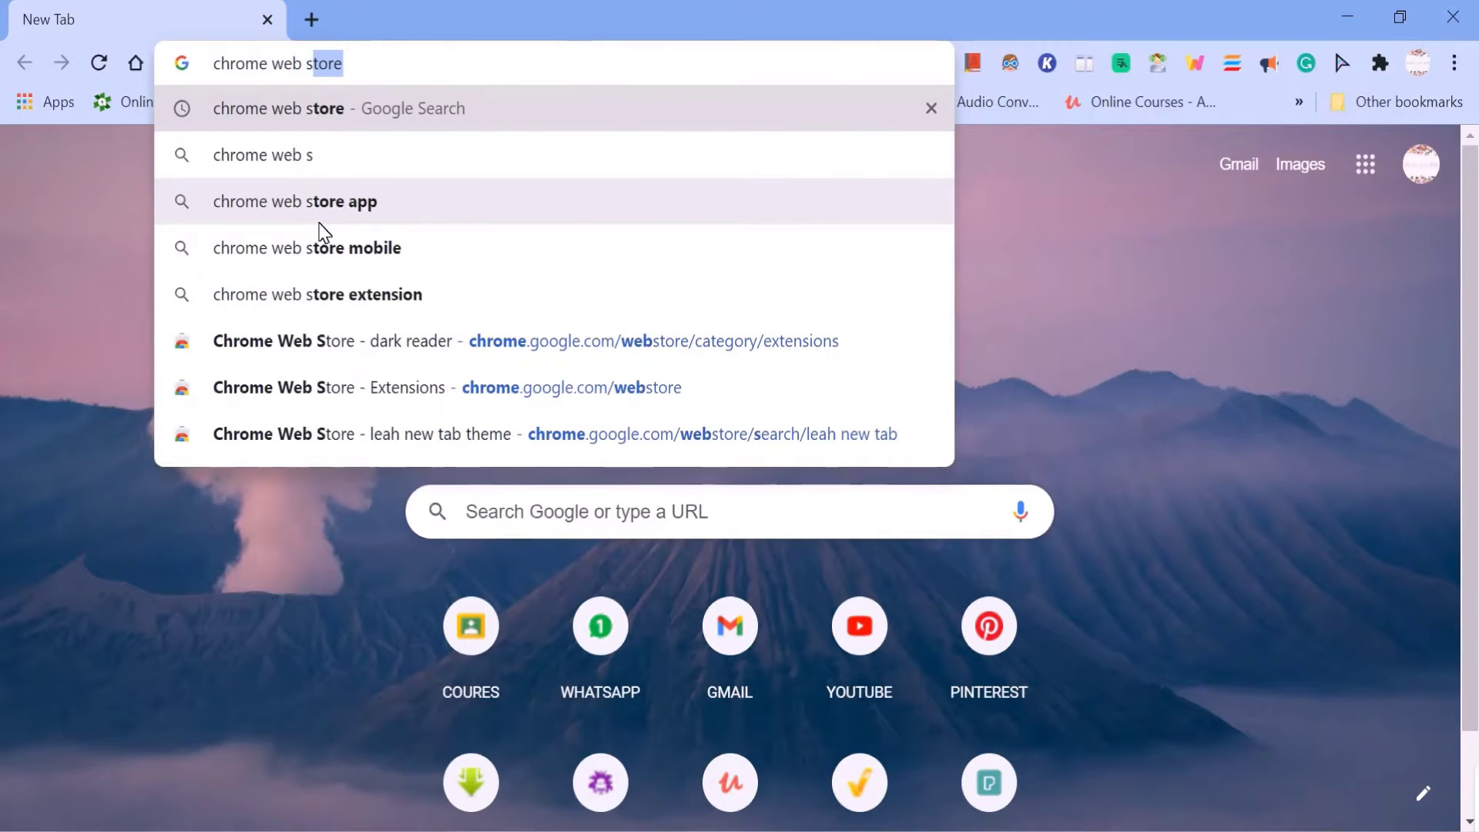
{"action": "type", "text": "tore"}
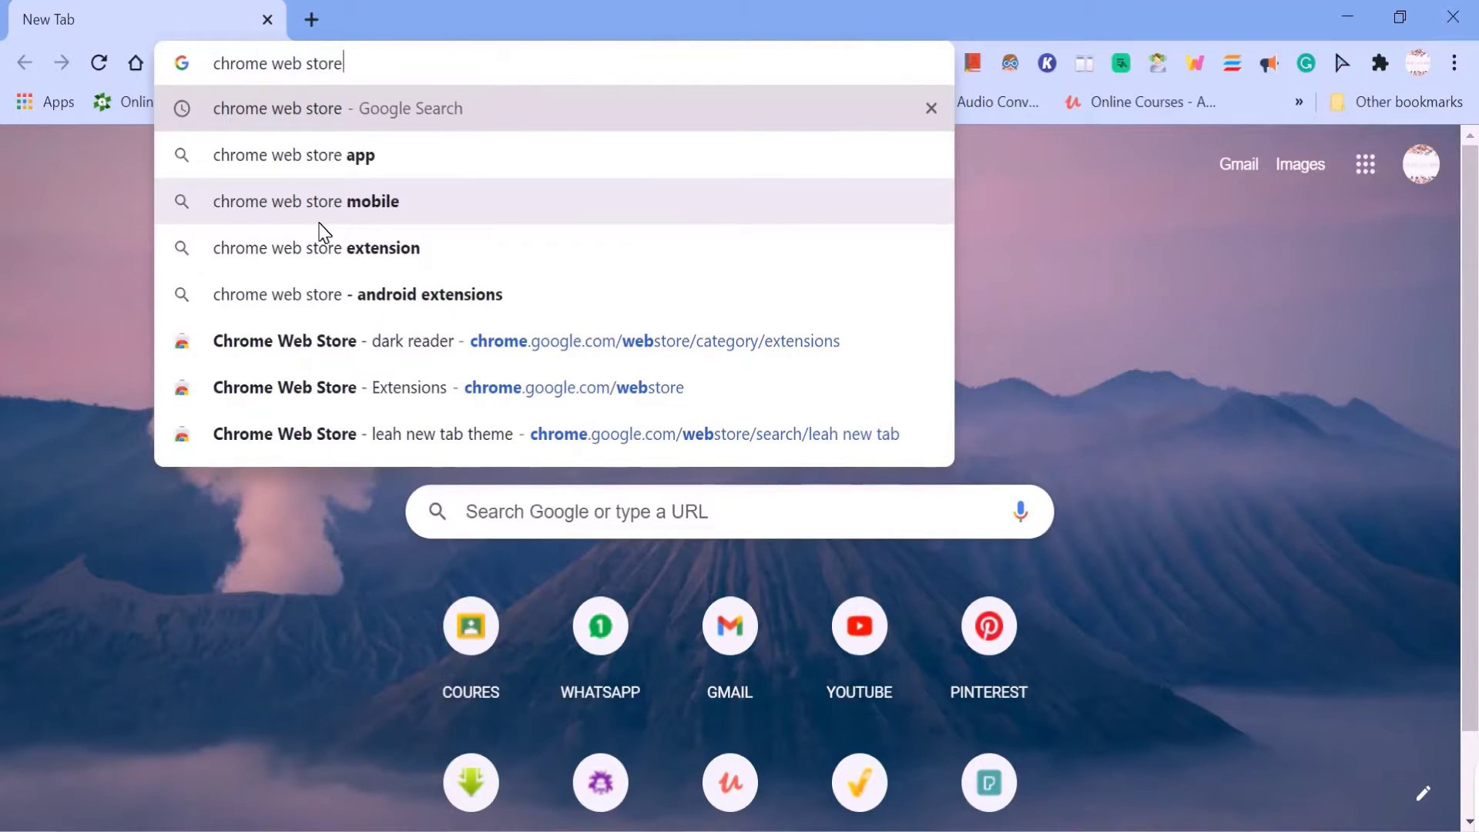
Search Google for 'chrome web store'.
{"action": "key", "text": "Return"}
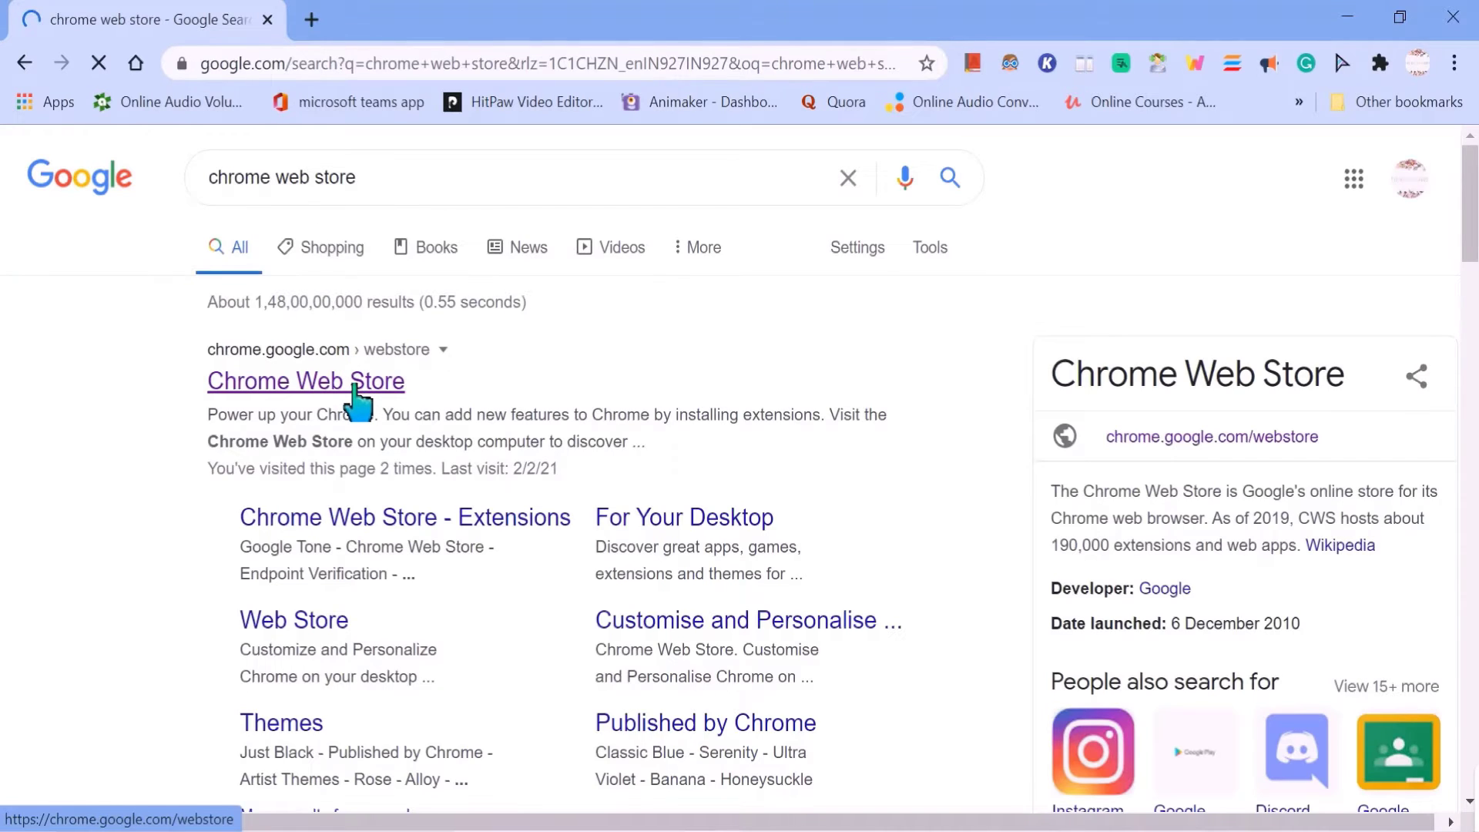
Go to the Chrome Web Store and open the Dark Reader listing from a 'dark reader' search.
{"action": "left_click", "coordinate": [351, 388]}
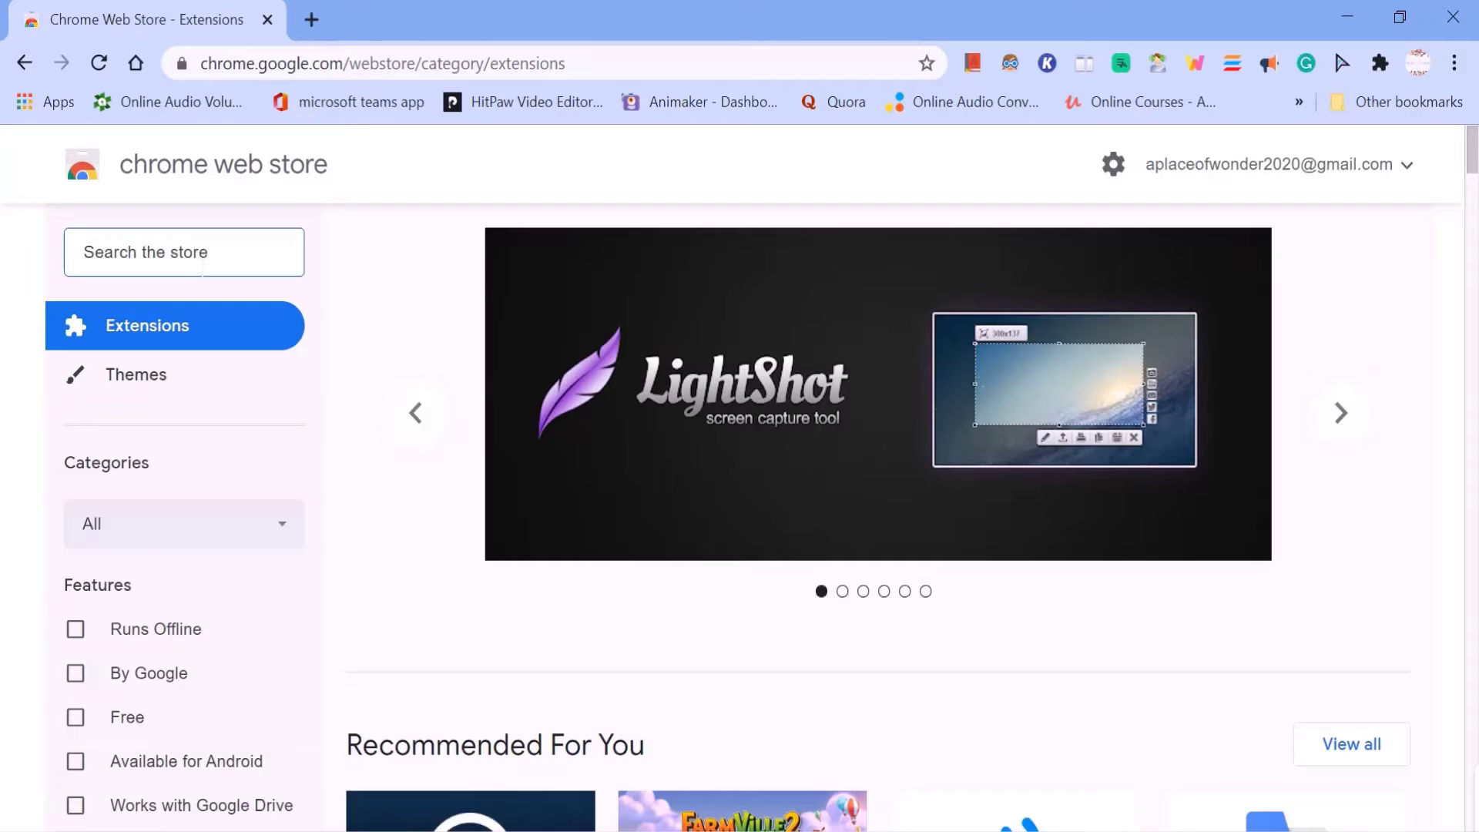
{"action": "type", "text": "dark r"}
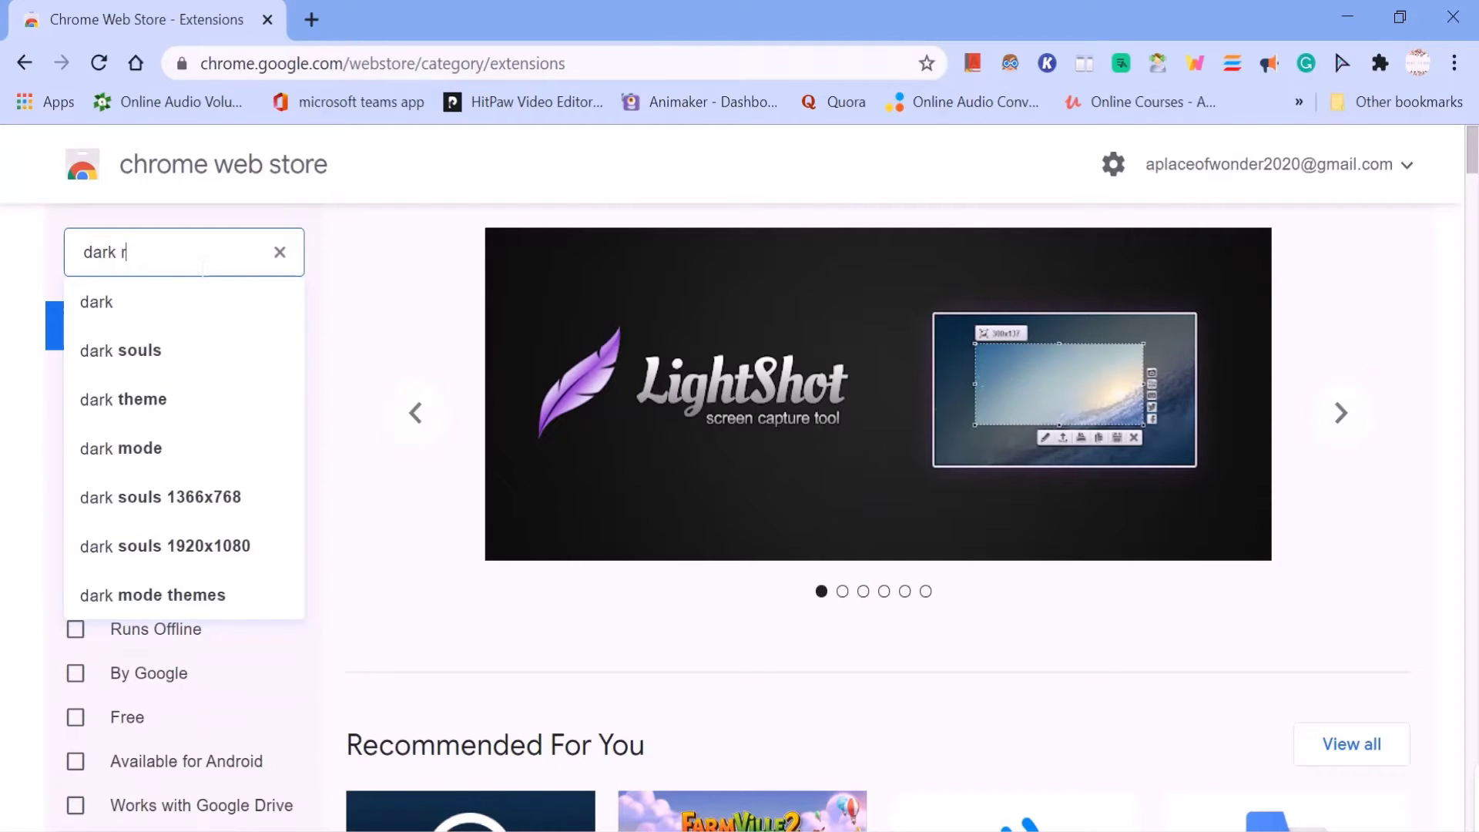
{"action": "type", "text": "eader"}
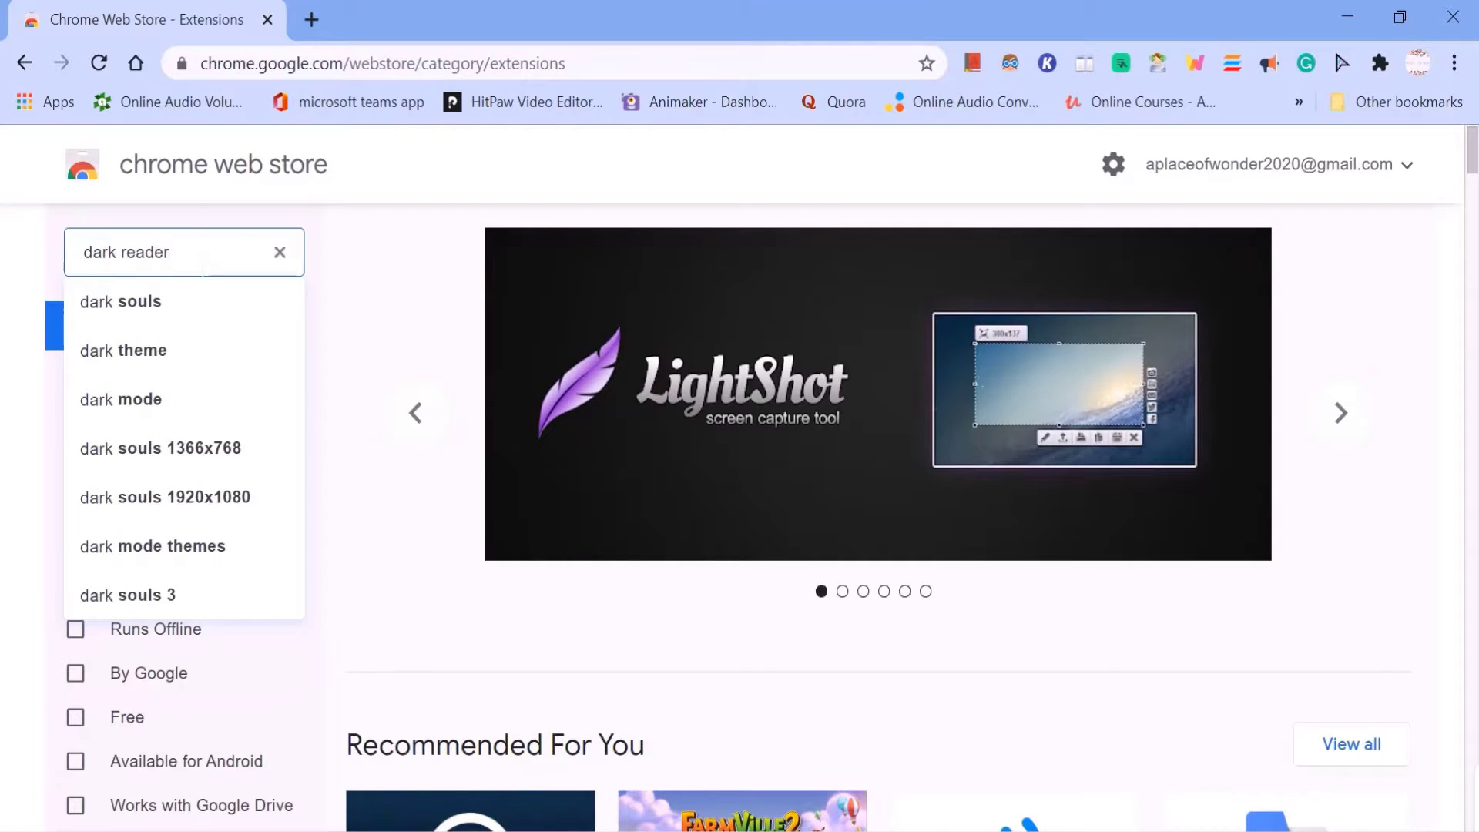
{"action": "key", "text": "Return"}
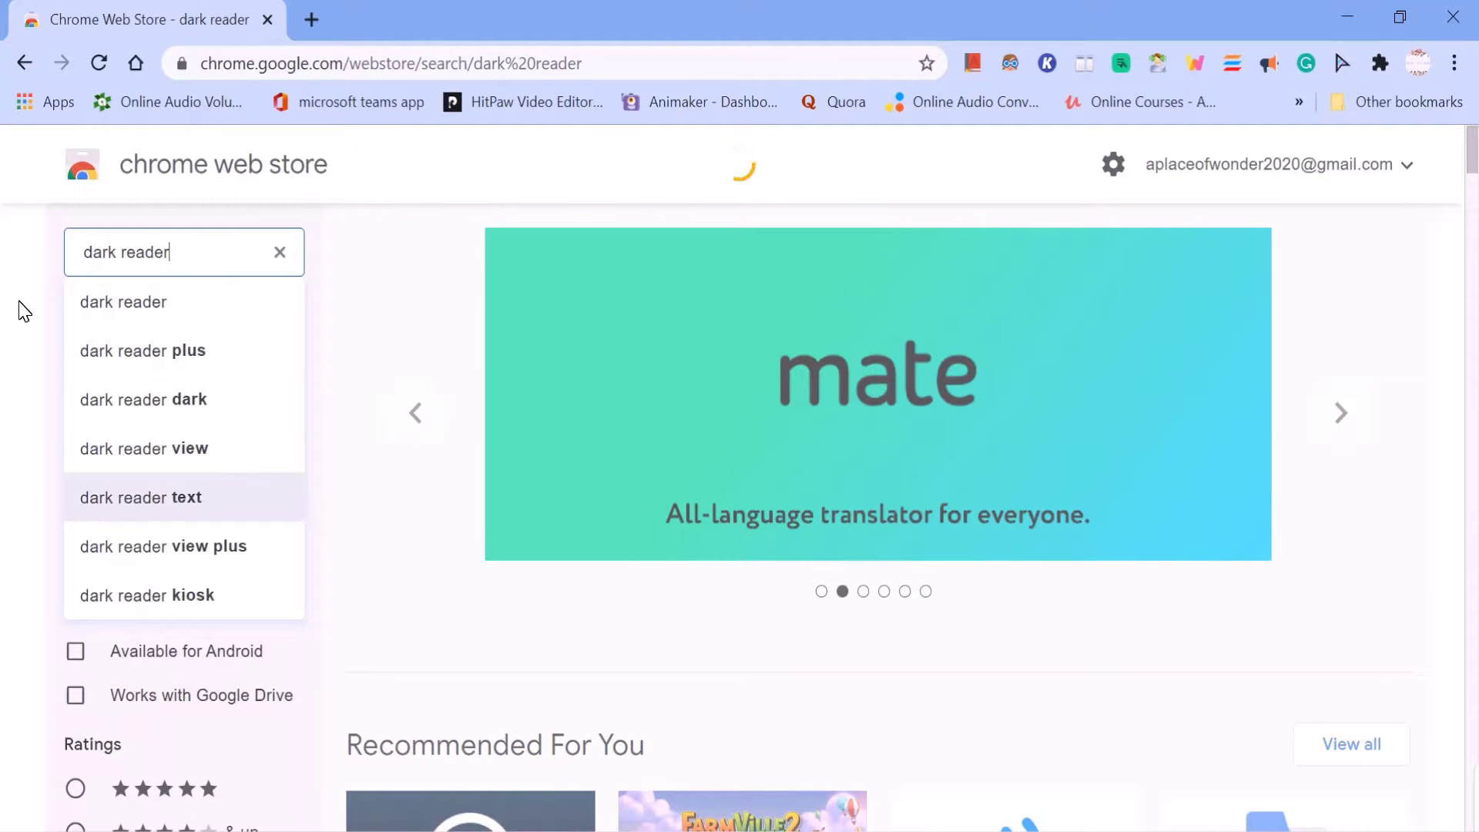
{"action": "scroll", "coordinate": [786, 618], "scroll_direction": "down", "scroll_amount": 1}
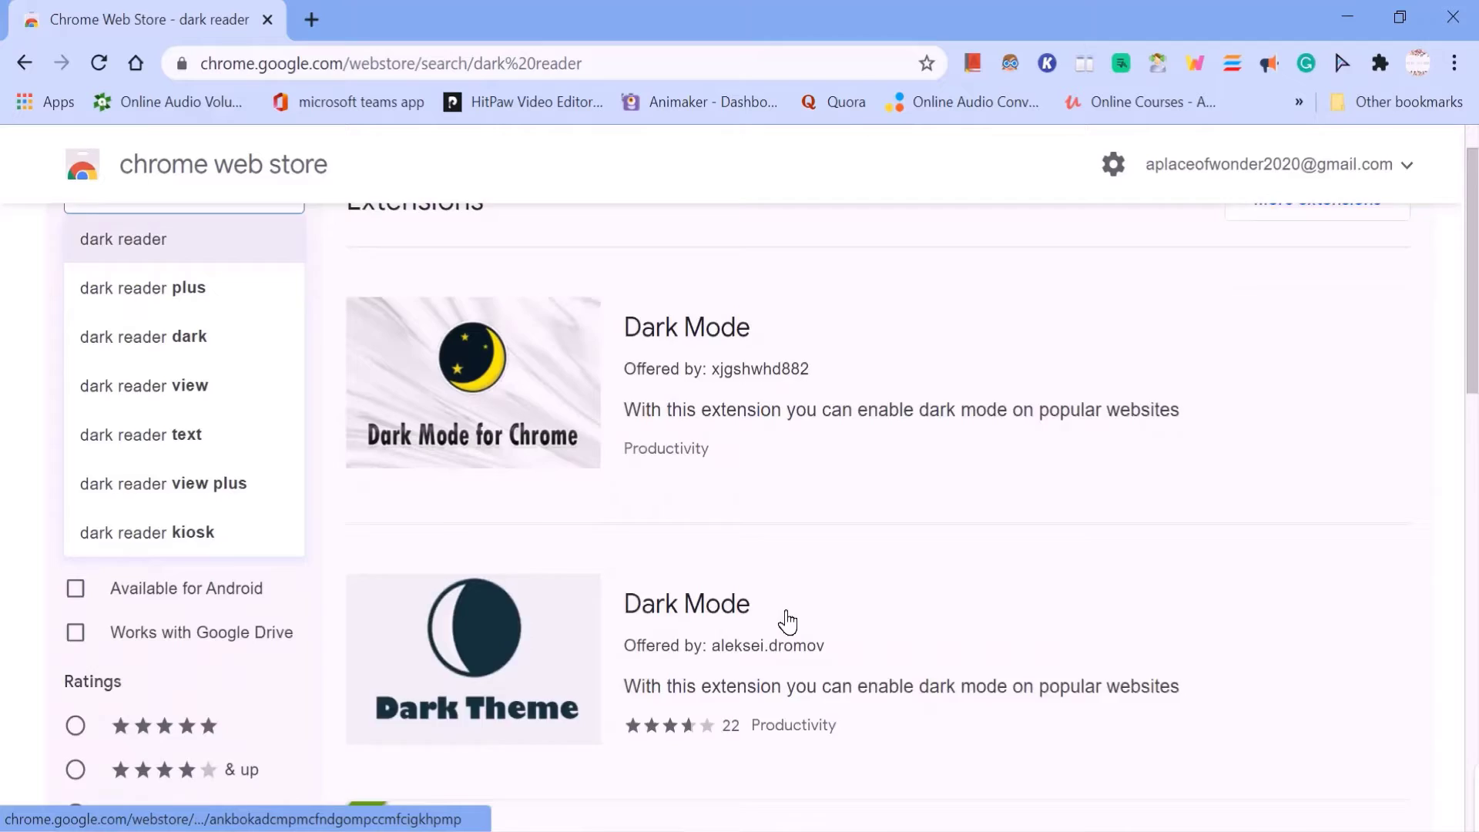
{"action": "scroll", "coordinate": [786, 617], "scroll_direction": "down", "scroll_amount": 3}
{"action": "left_click", "coordinate": [520, 553]}
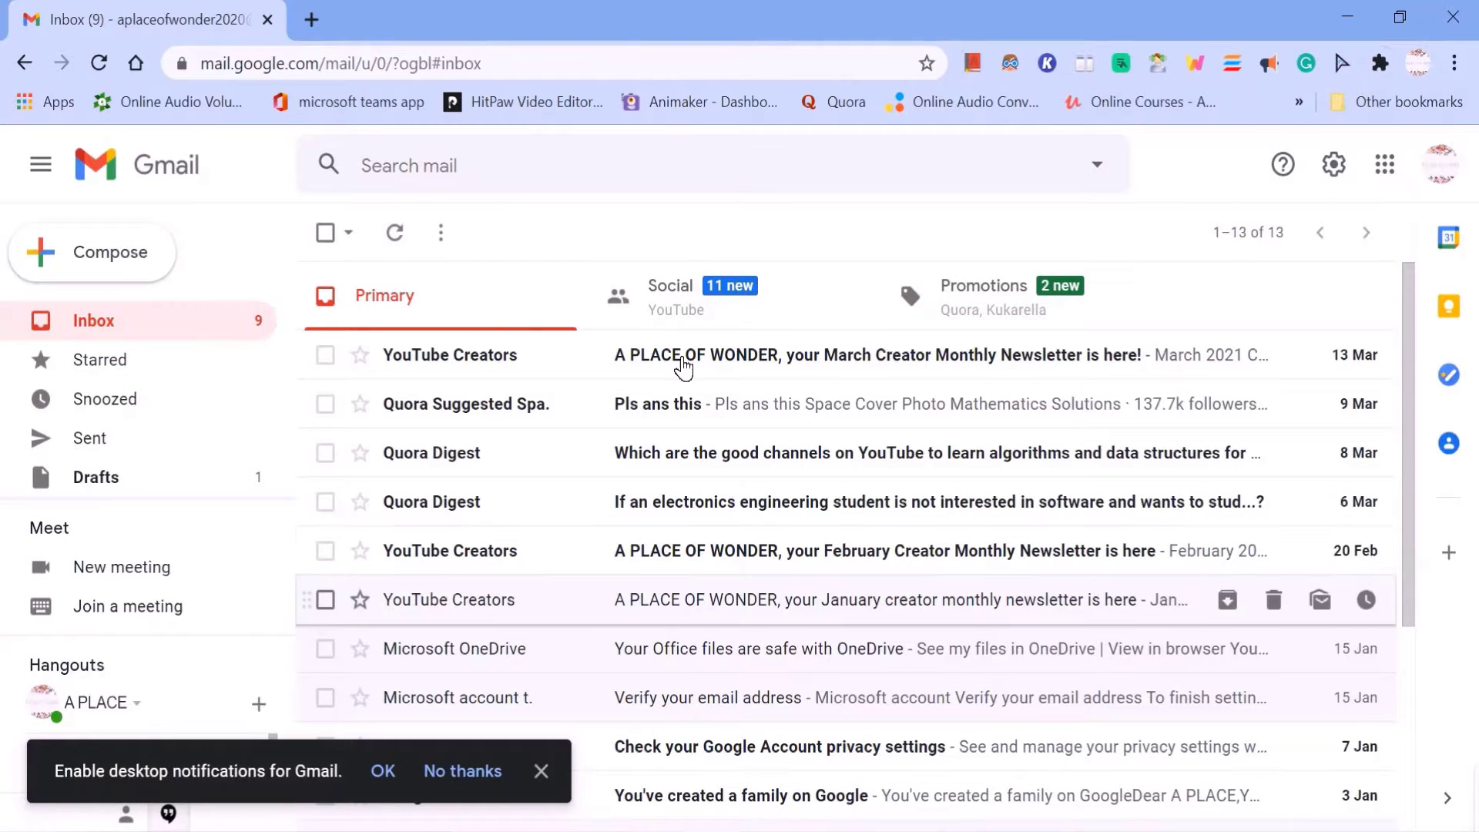
Turn Dark Reader on from its toolbar popup to darken the Gmail inbox.
{"action": "left_click", "coordinate": [1010, 63]}
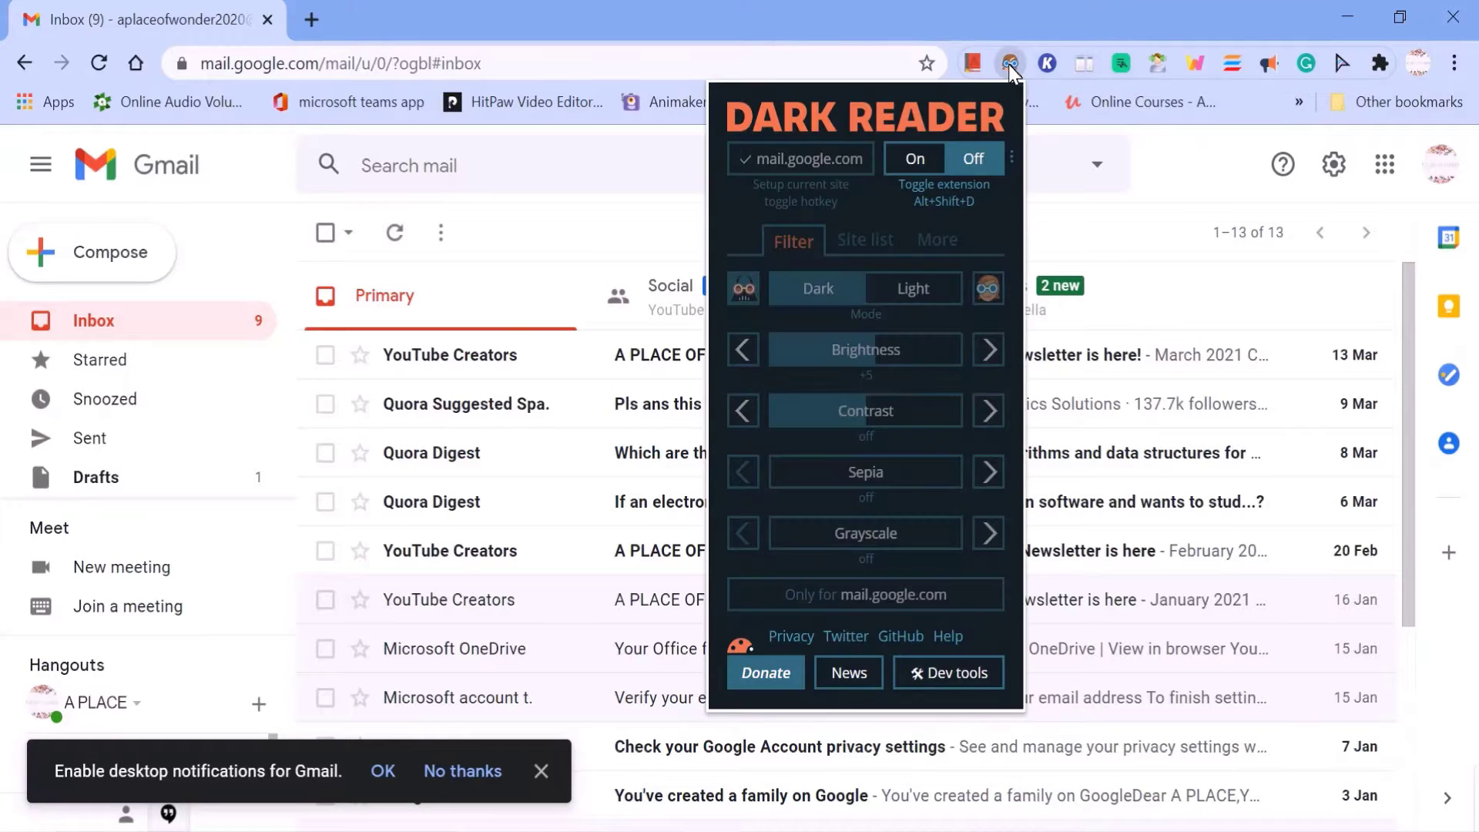
{"action": "left_click", "coordinate": [919, 162]}
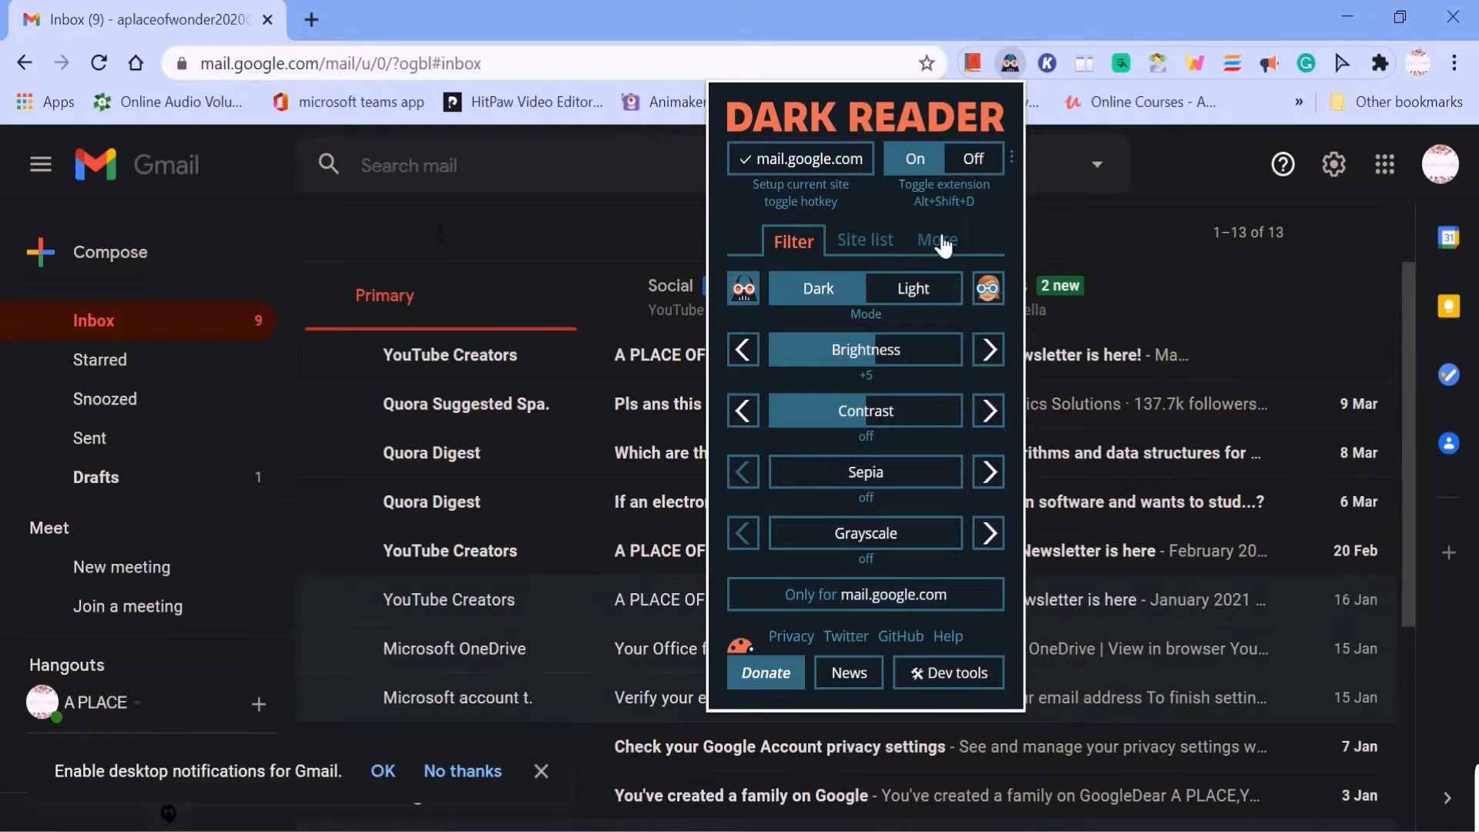
{"action": "left_click", "coordinate": [1176, 244]}
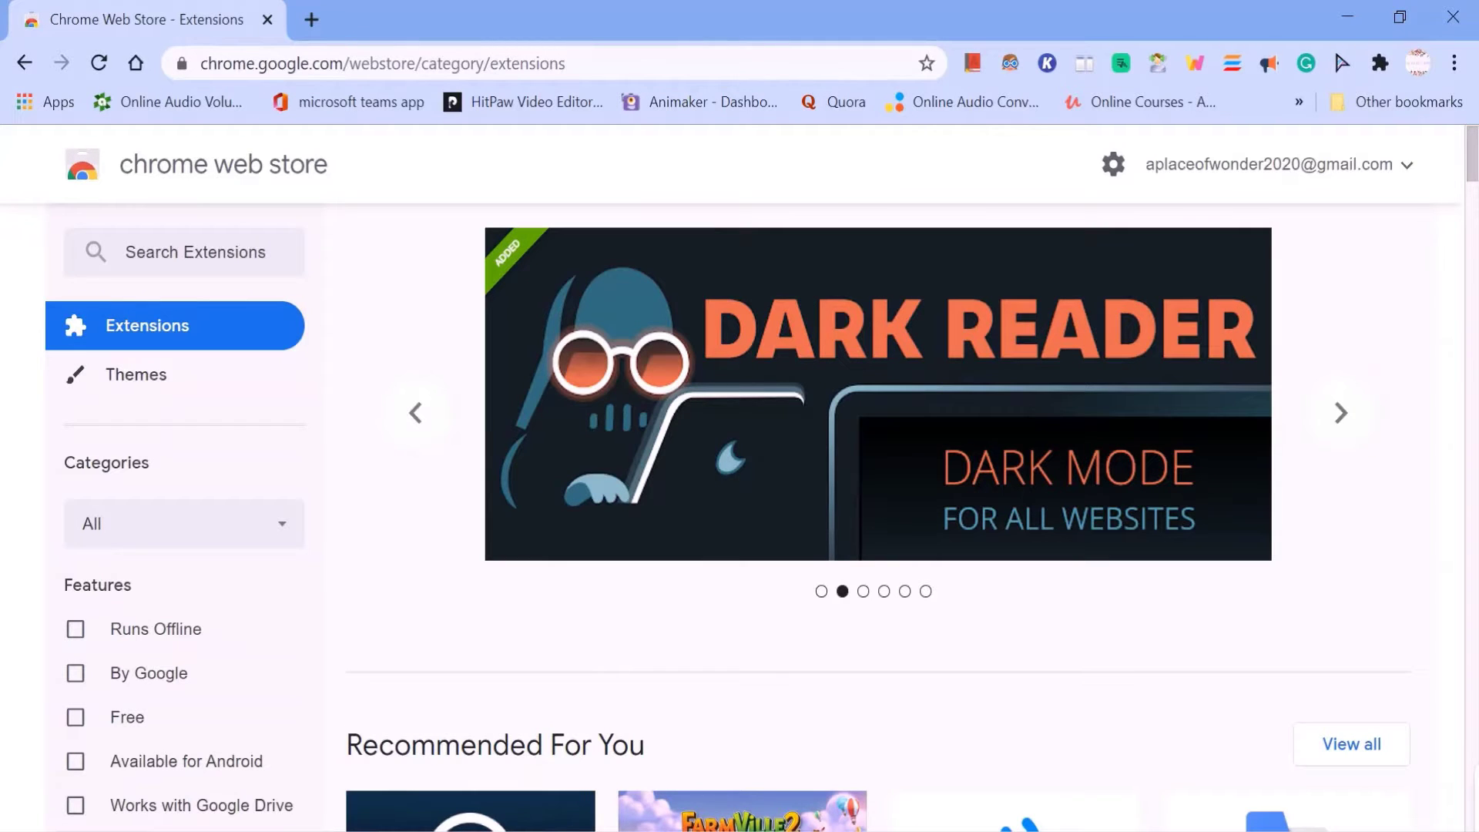
Search the store for 'dualless', fixing the 'dualles' typo, and open the Dualless listing.
{"action": "left_click", "coordinate": [245, 273]}
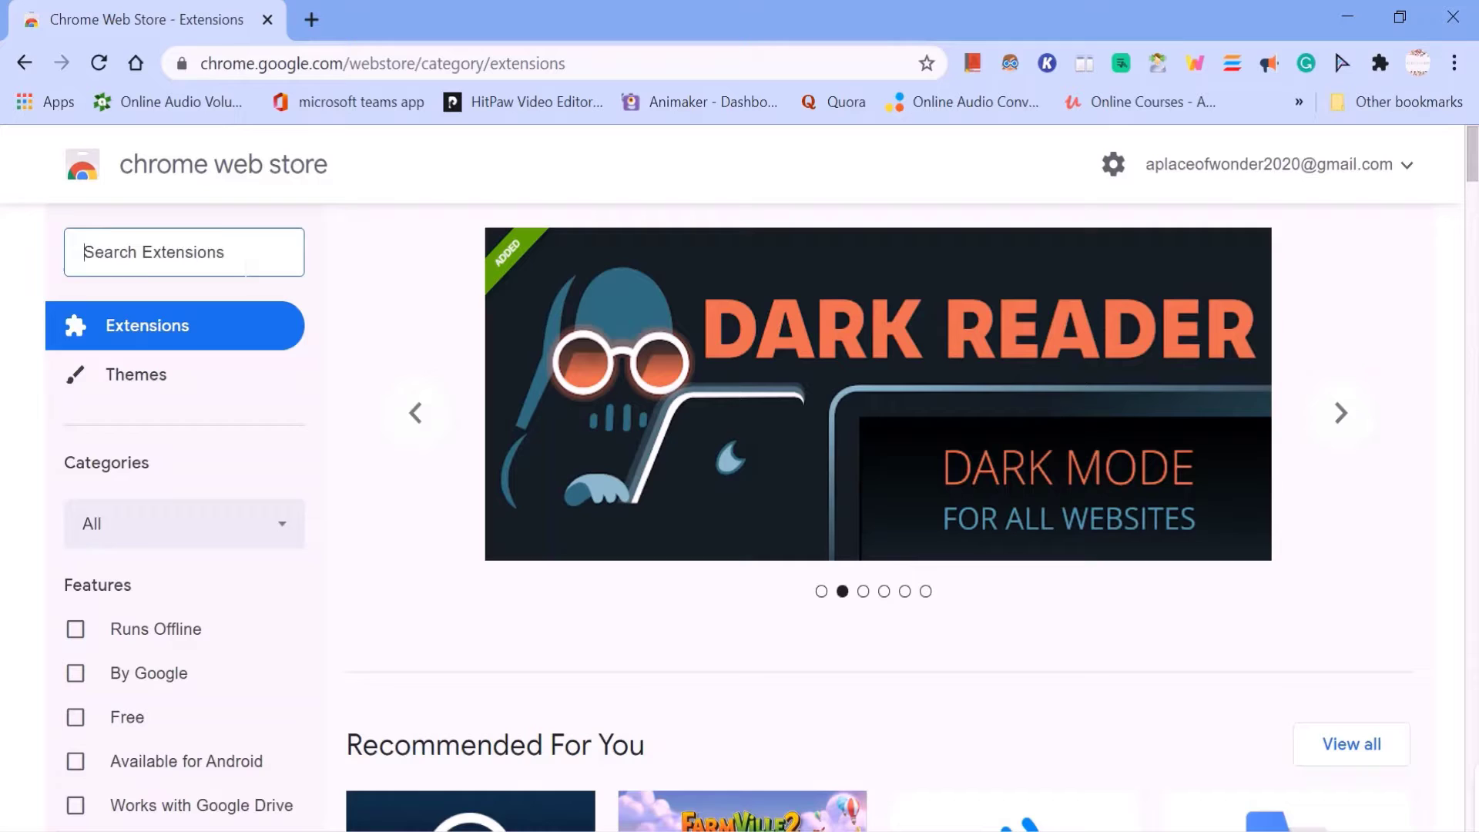
{"action": "type", "text": "dual"}
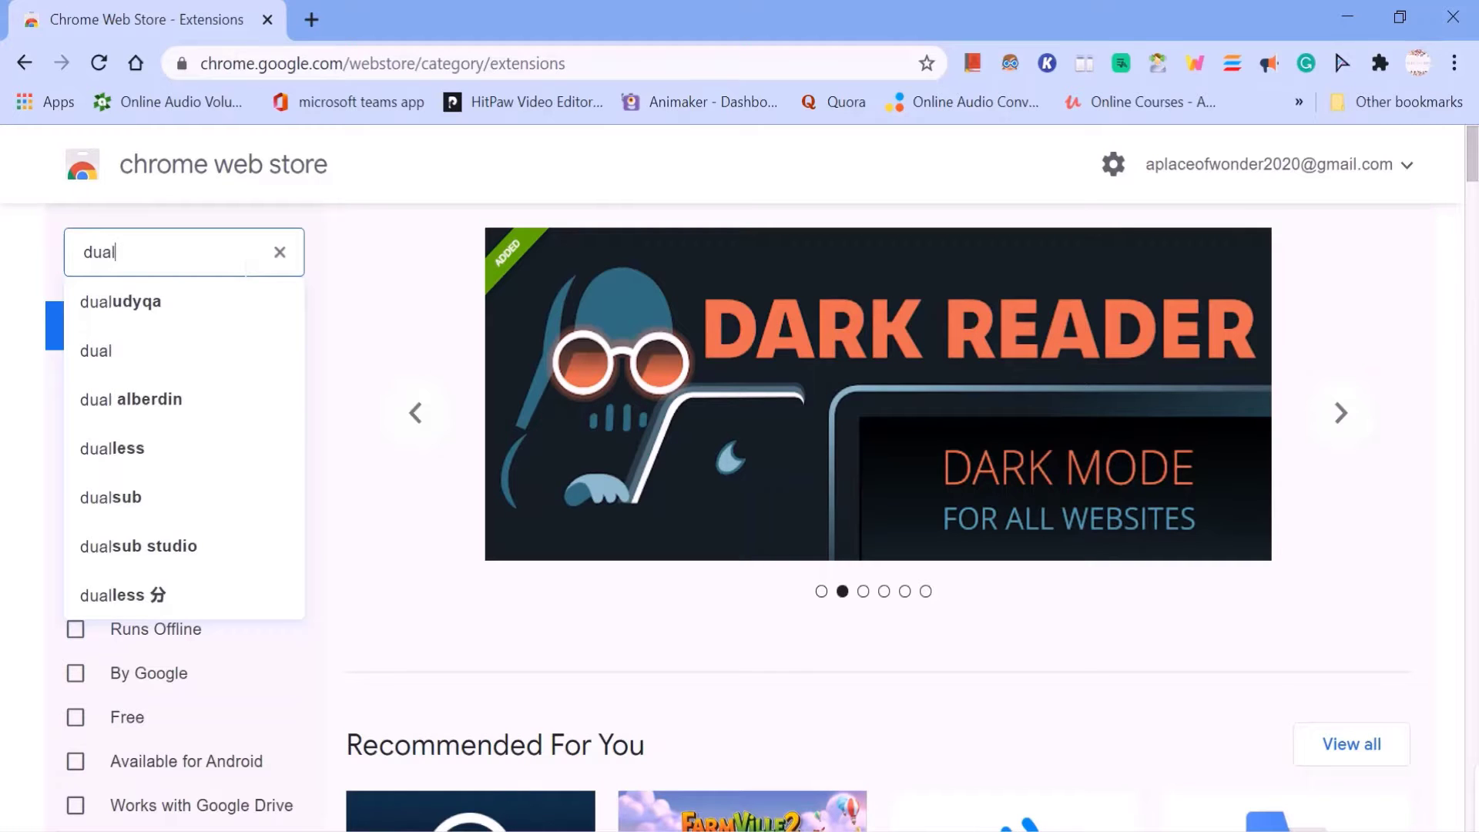
{"action": "type", "text": "le"}
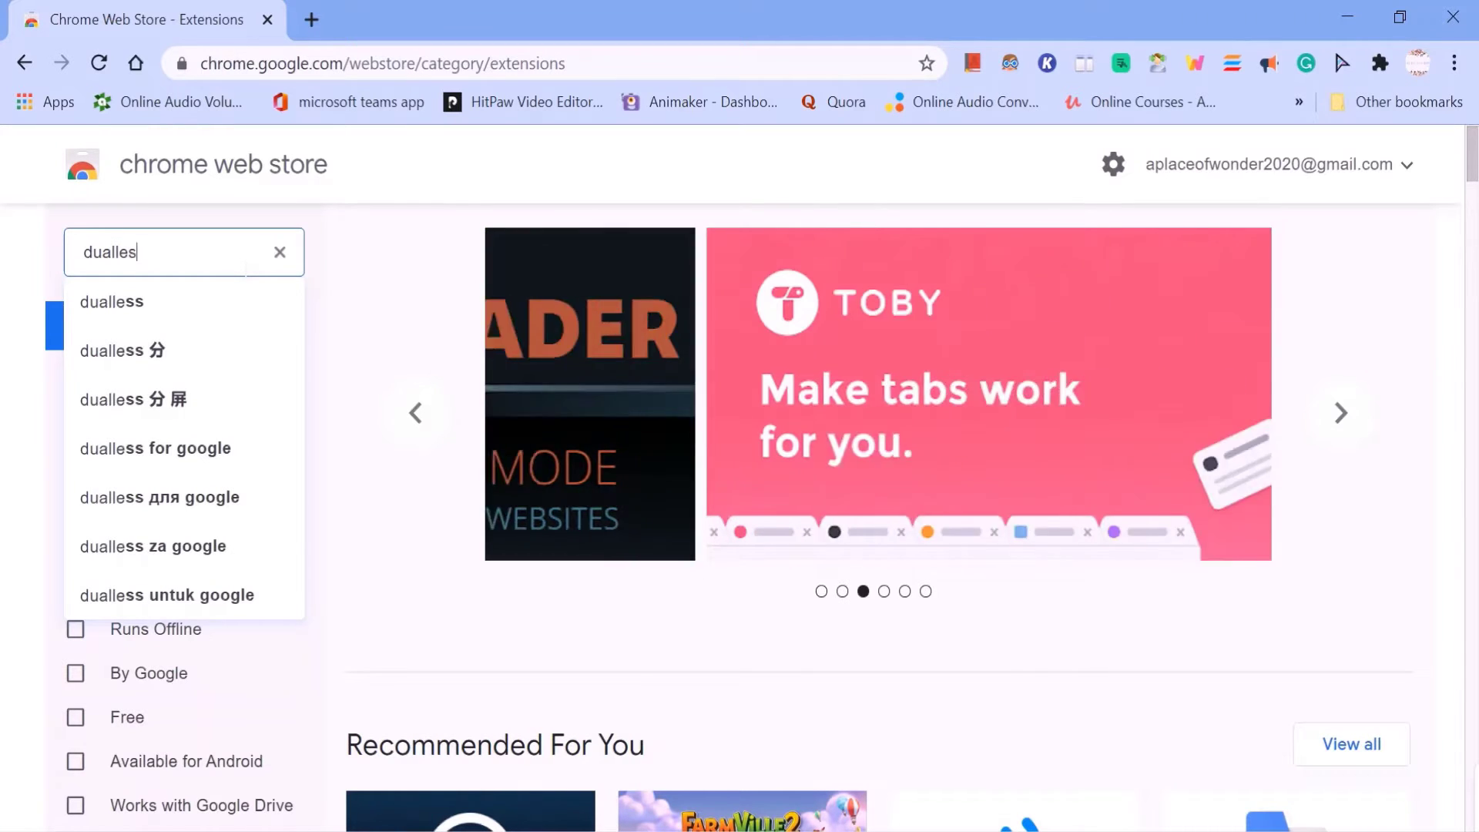
{"action": "type", "text": "s"}
{"action": "key", "text": "Return"}
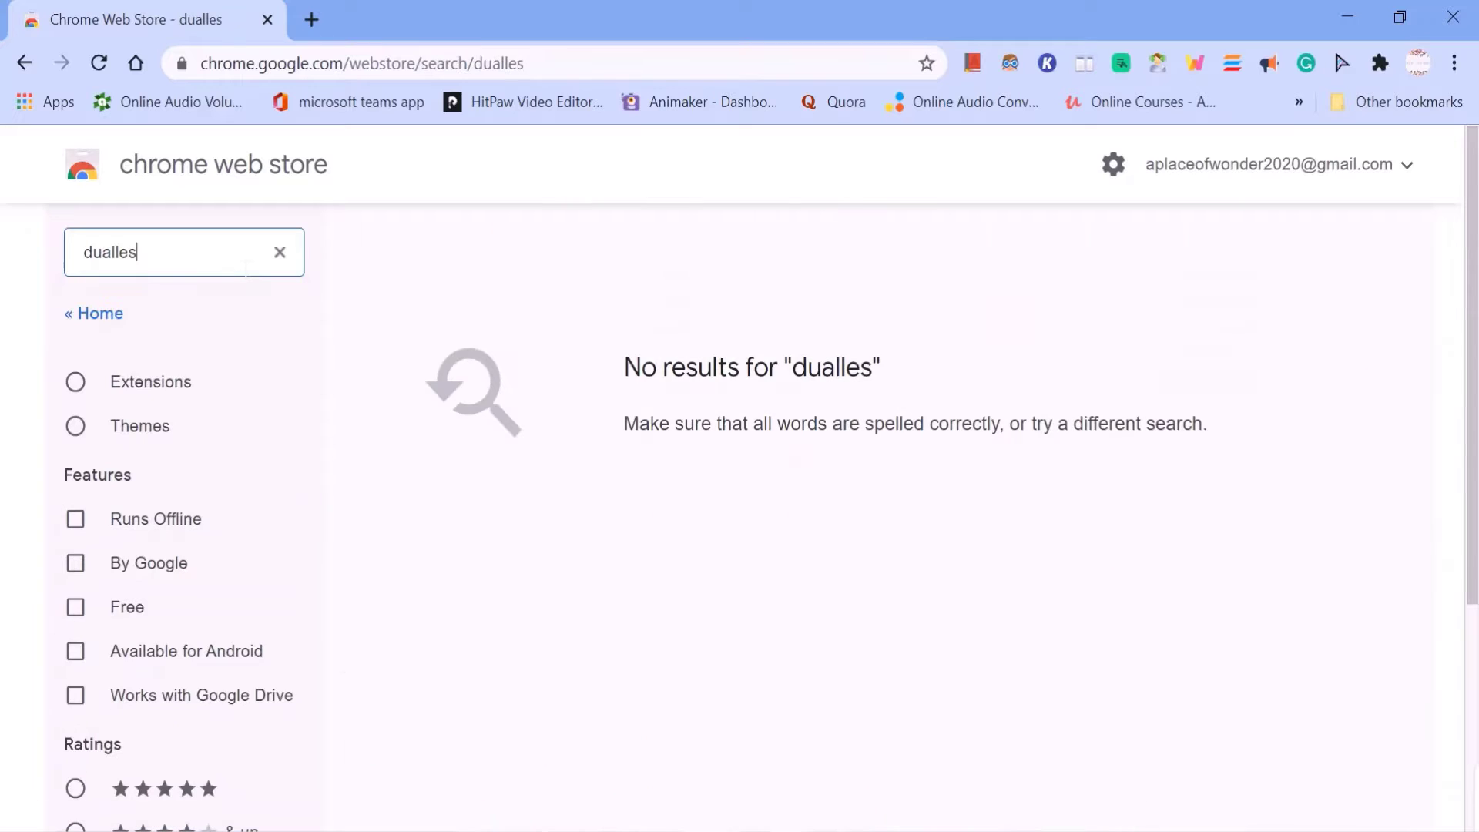
{"action": "type", "text": "s"}
{"action": "key", "text": "Return"}
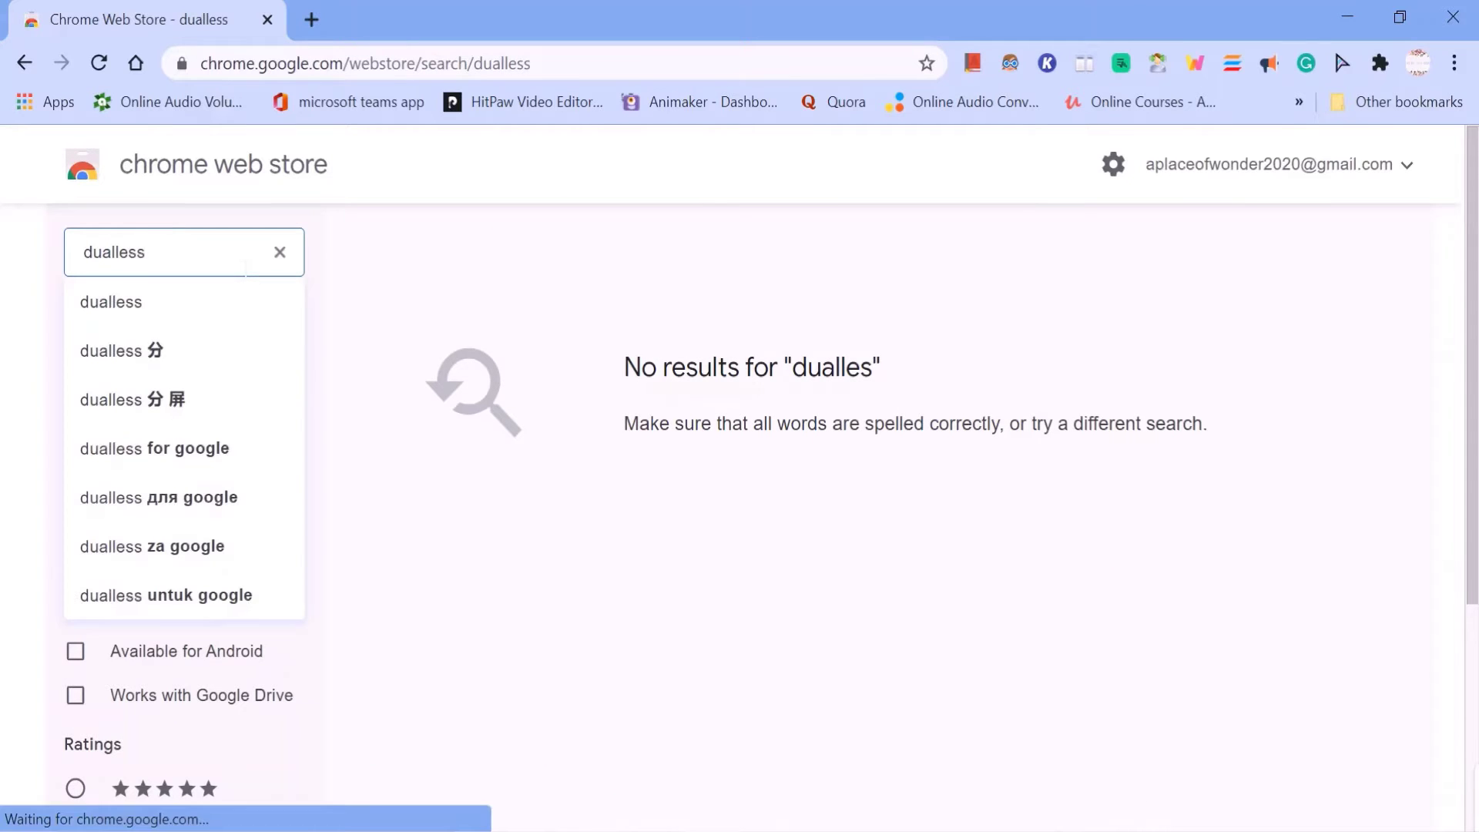
{"action": "left_click", "coordinate": [499, 398]}
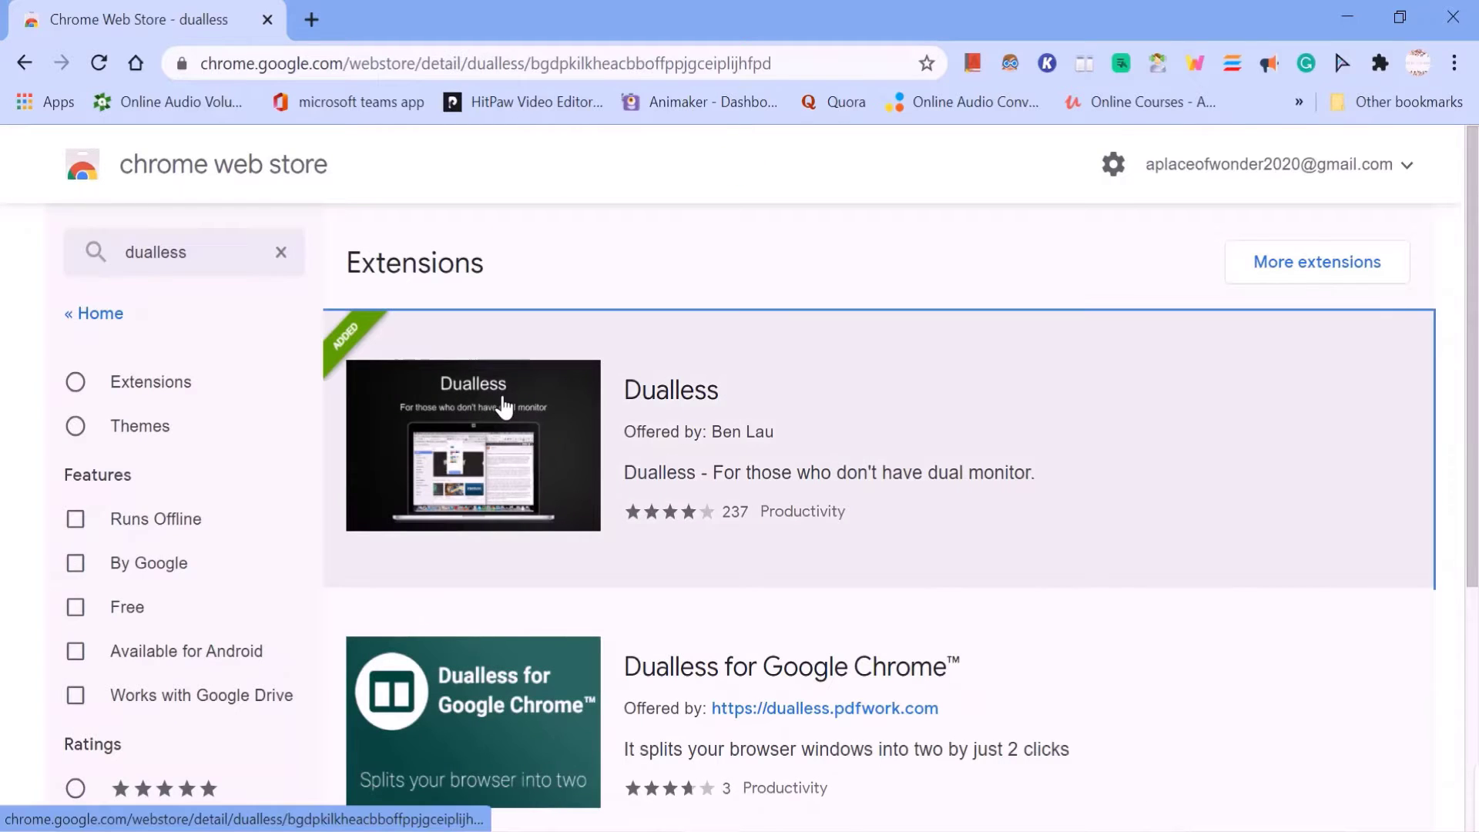
{"action": "scroll", "coordinate": [681, 603], "scroll_direction": "down", "scroll_amount": 3}
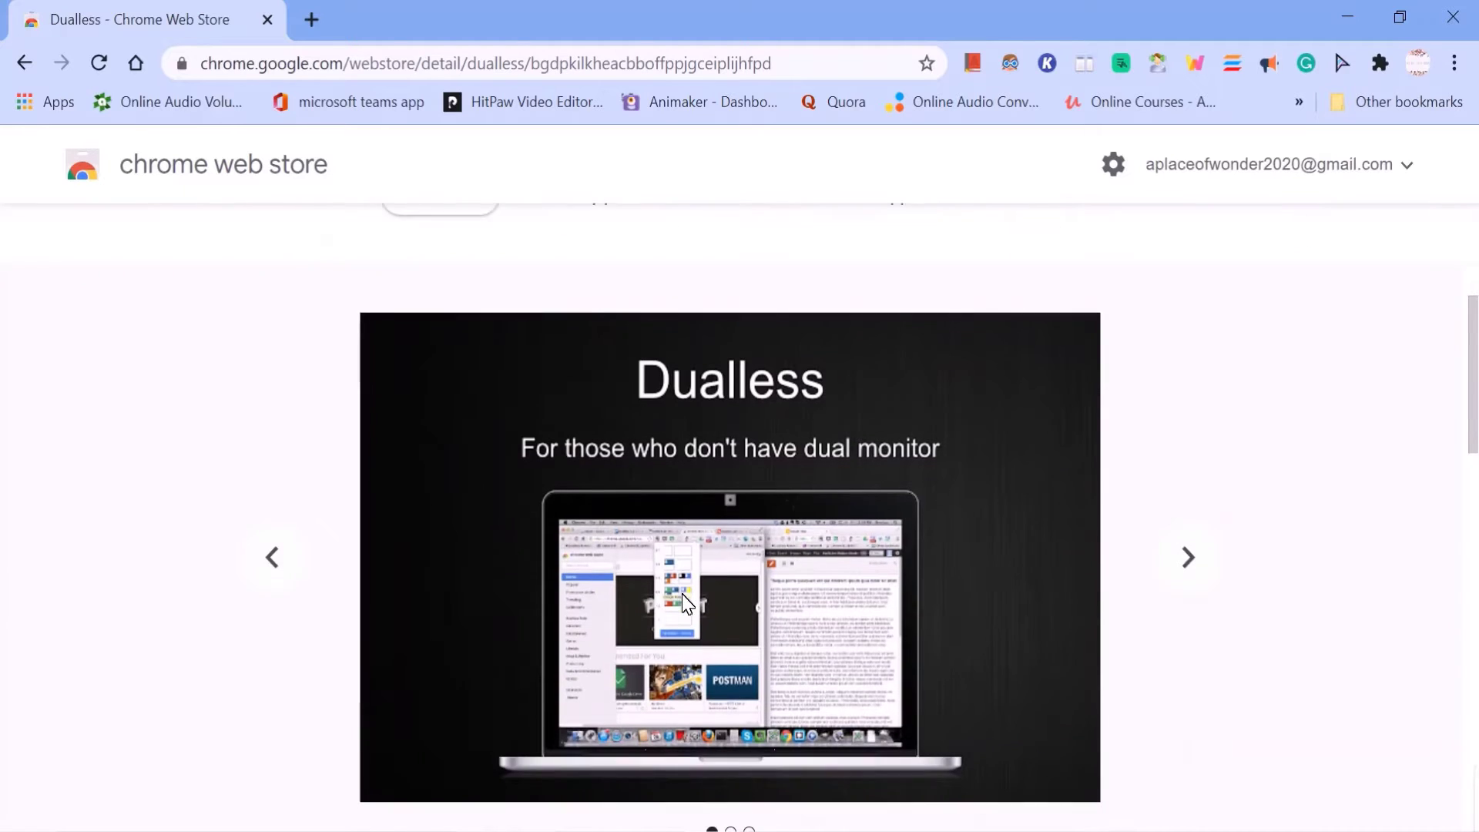
{"action": "scroll", "coordinate": [682, 604], "scroll_direction": "down", "scroll_amount": 3}
{"action": "scroll", "coordinate": [682, 603], "scroll_direction": "down", "scroll_amount": 4}
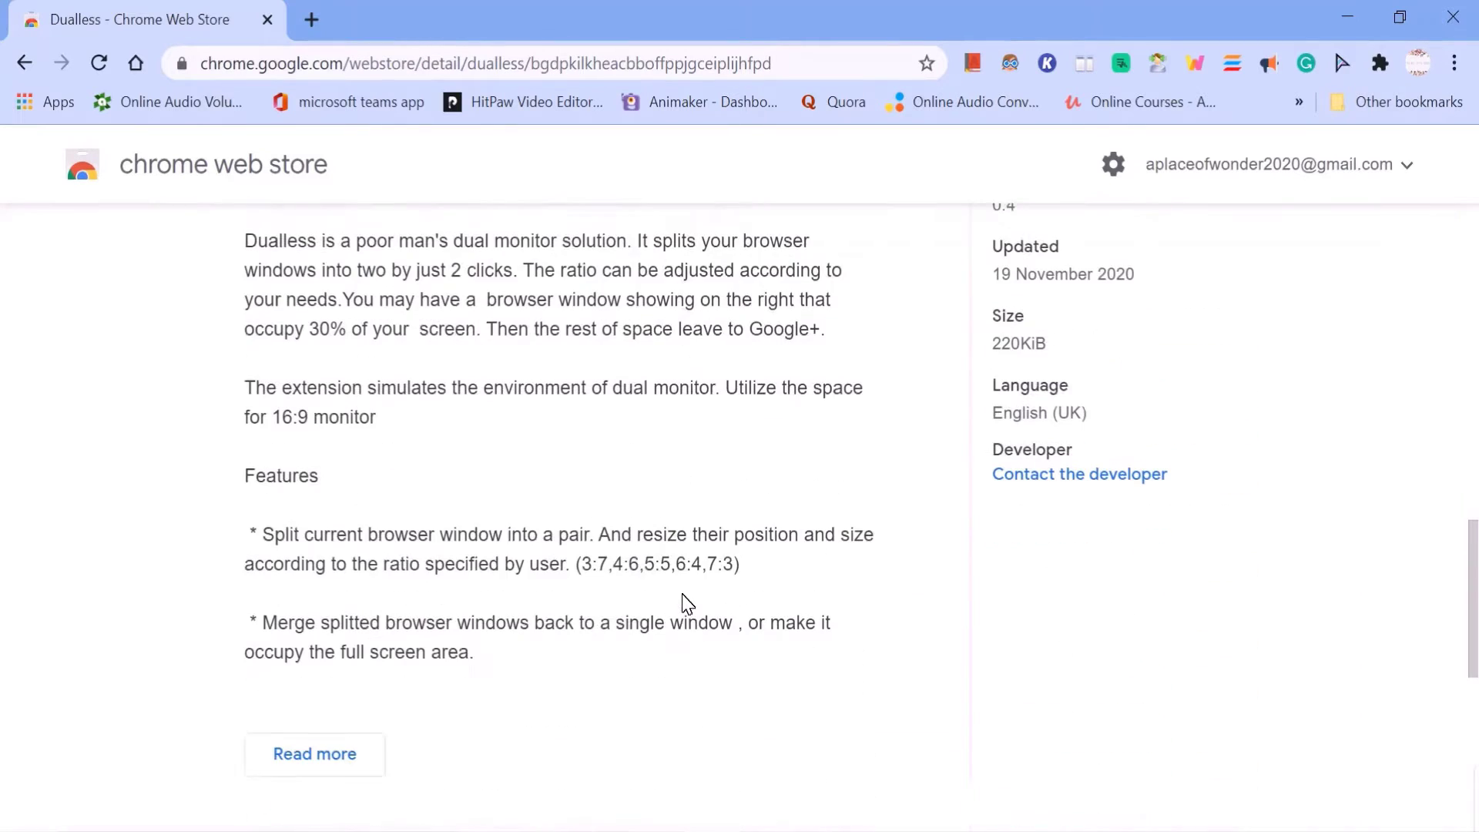
{"action": "scroll", "coordinate": [681, 604], "scroll_direction": "down", "scroll_amount": 1}
{"action": "scroll", "coordinate": [681, 604], "scroll_direction": "up", "scroll_amount": 6}
{"action": "scroll", "coordinate": [682, 601], "scroll_direction": "up", "scroll_amount": 5}
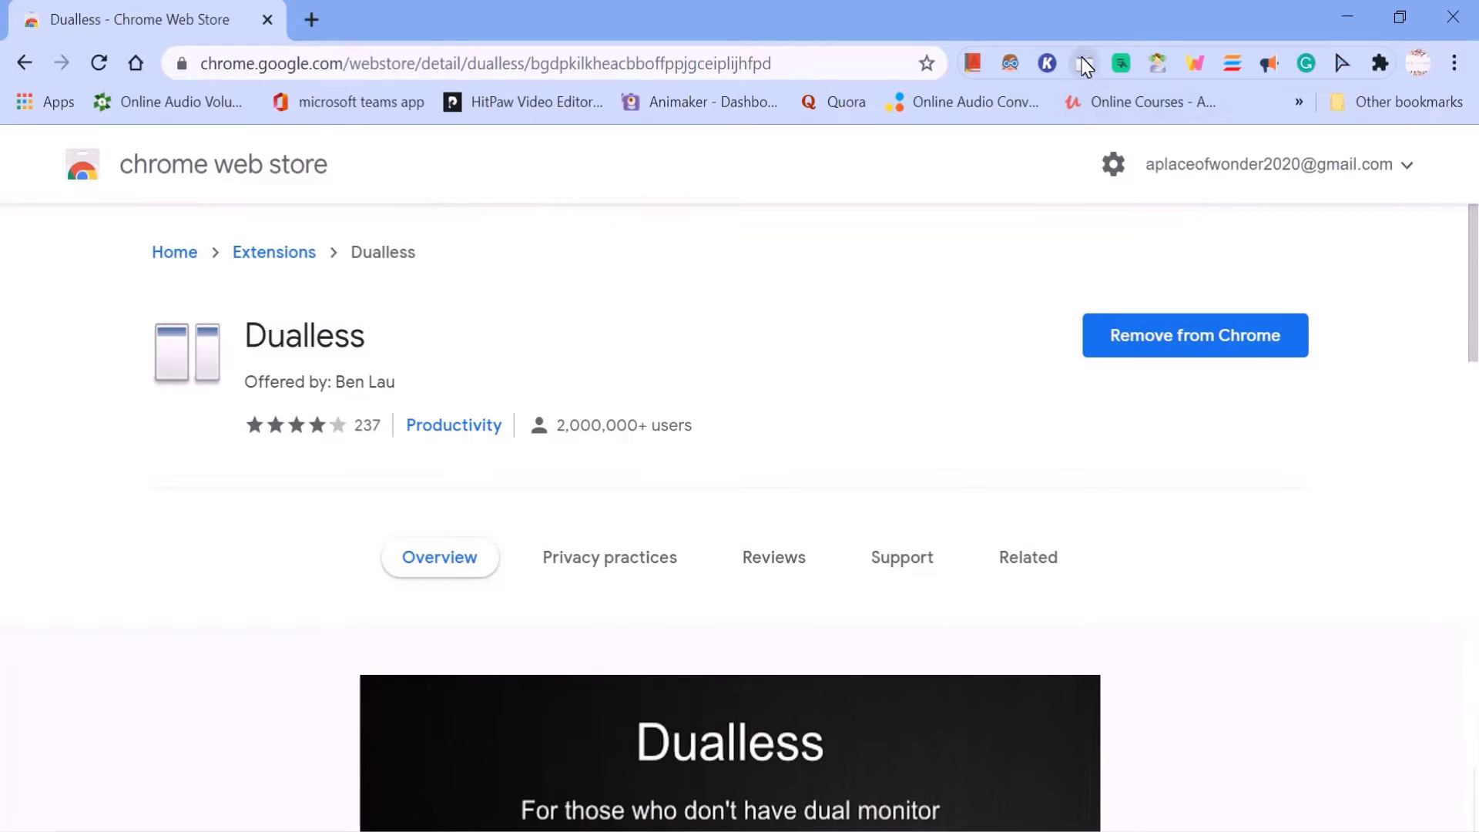
Try a 7:3 side-by-side Dualless split, then merge back into one maximized window.
{"action": "left_click", "coordinate": [1085, 66]}
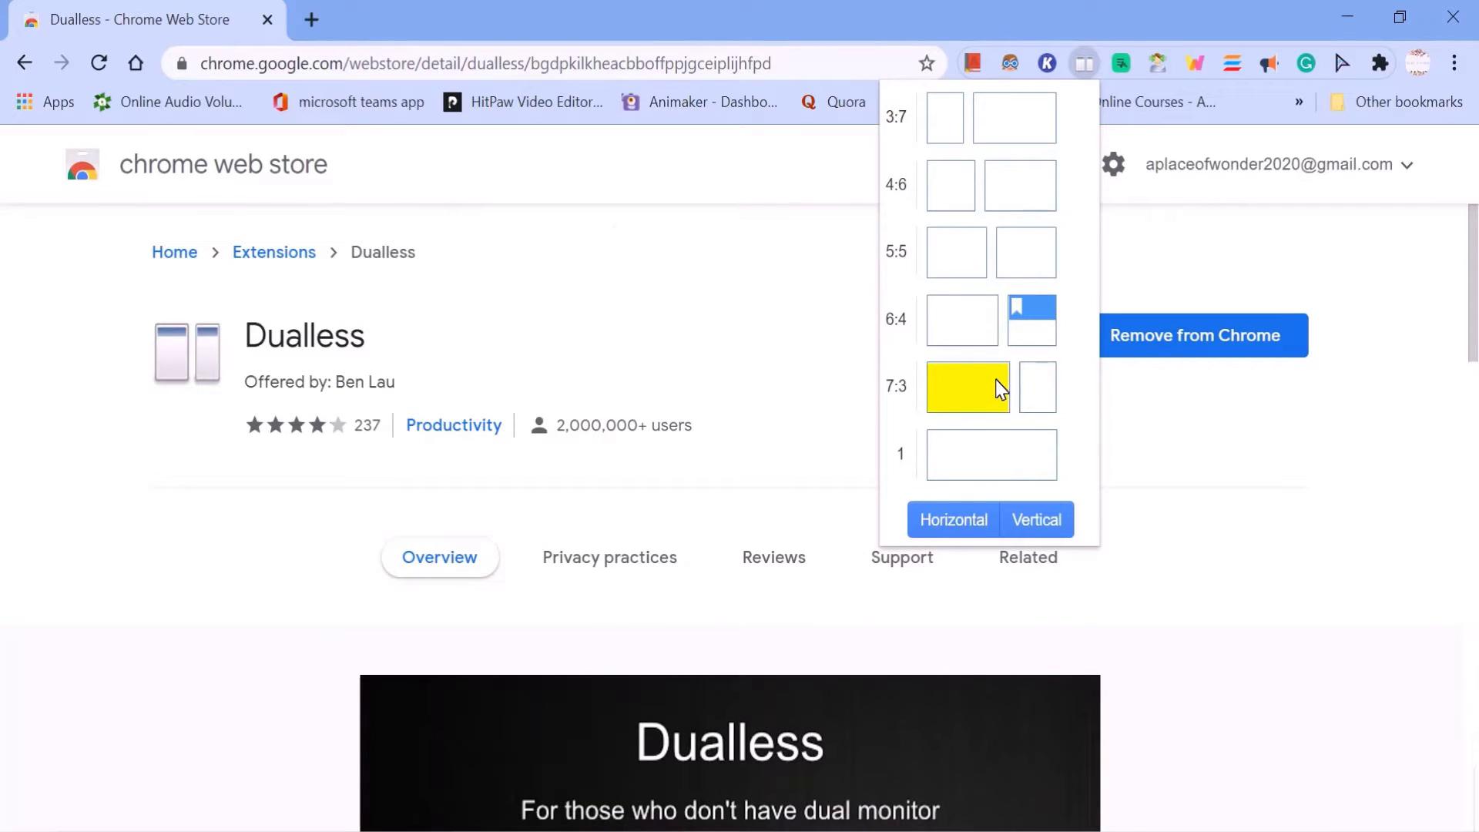
{"action": "left_click", "coordinate": [988, 399]}
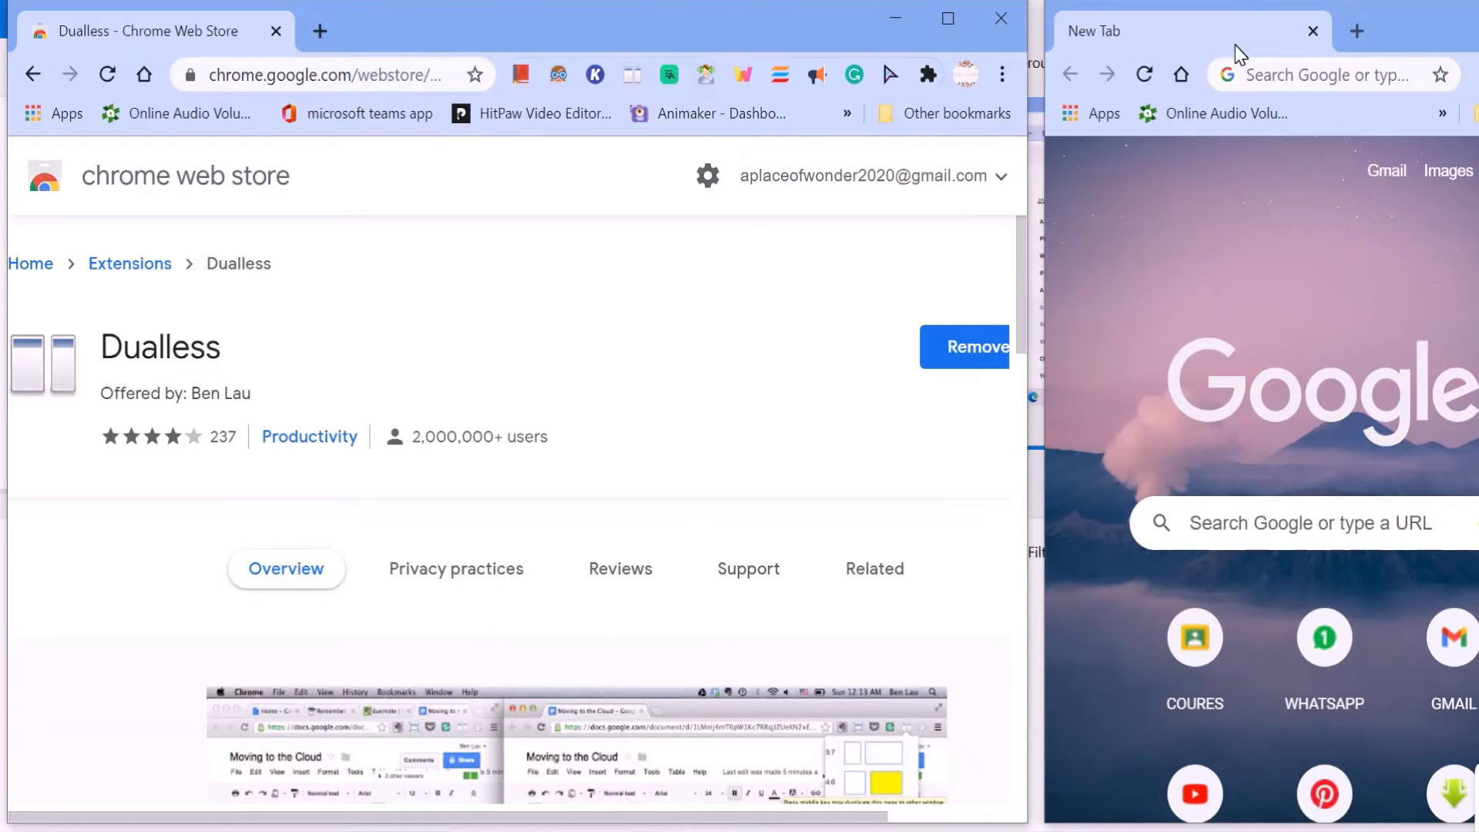
{"action": "left_click_drag", "start_coordinate": [1210, 25], "coordinate": [393, 20]}
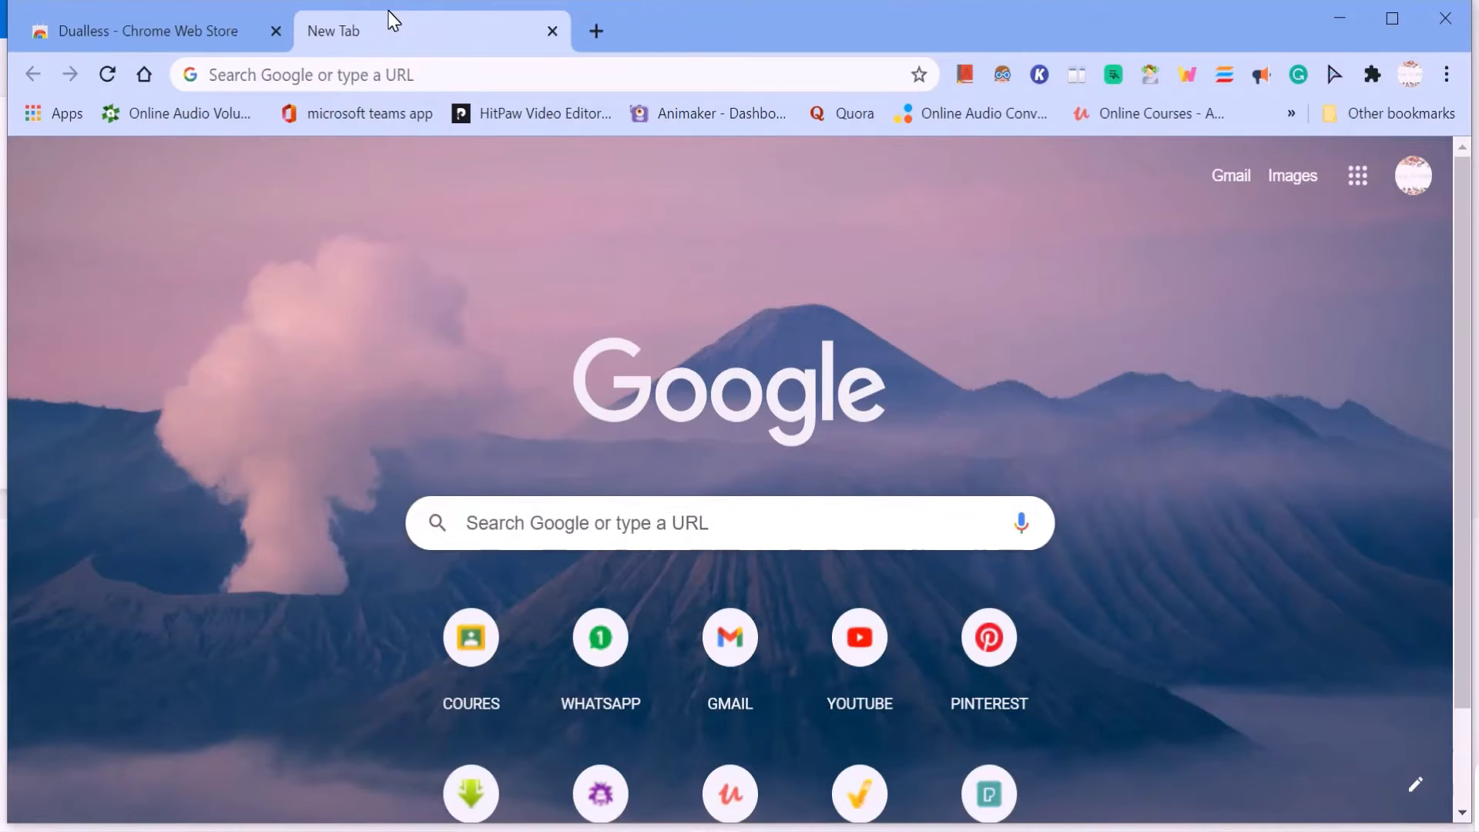
{"action": "left_click", "coordinate": [1386, 16]}
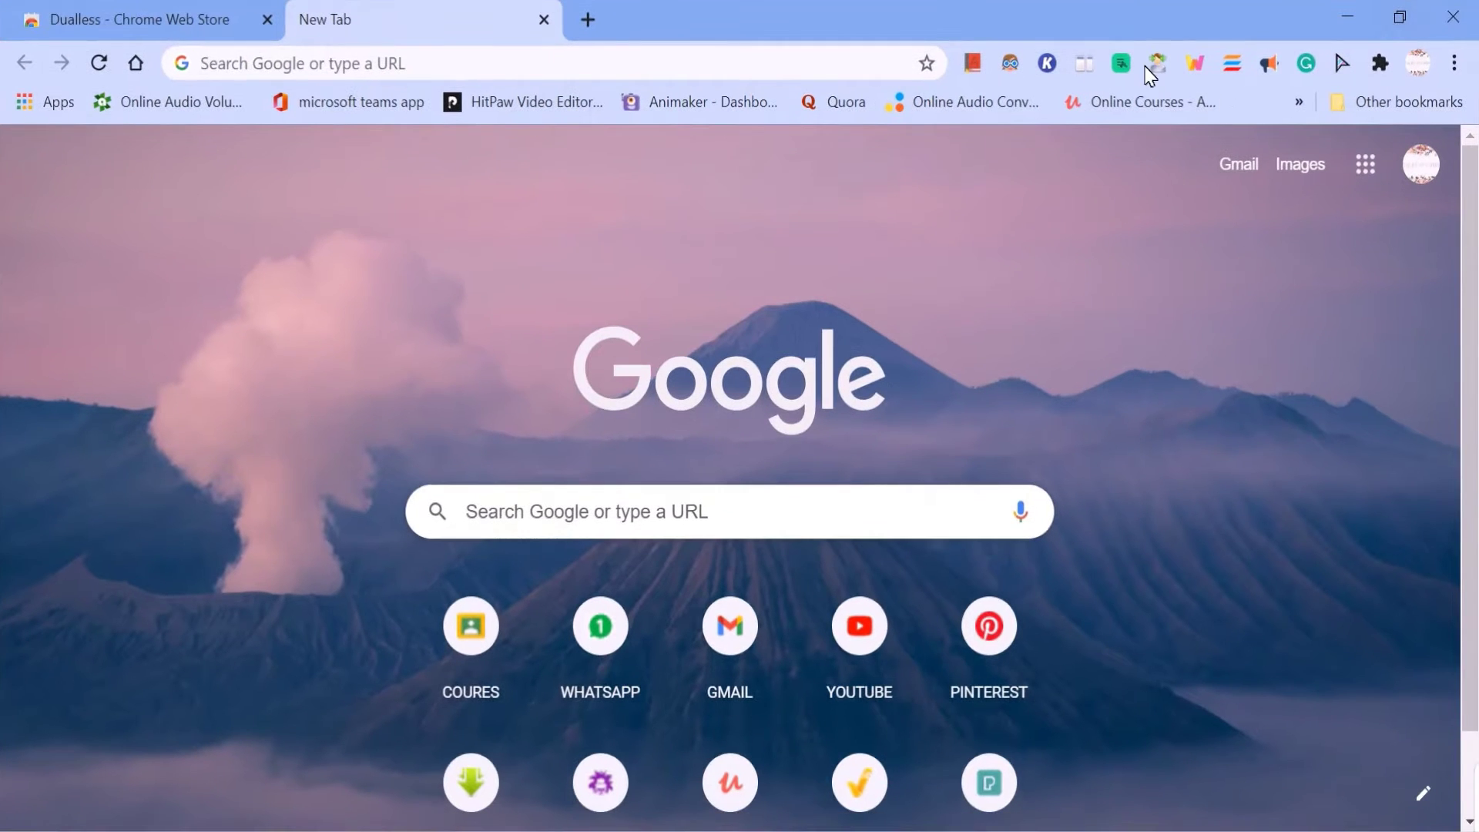
Split the browser into top and bottom windows at 6:4 with Dualless.
{"action": "left_click", "coordinate": [1087, 70]}
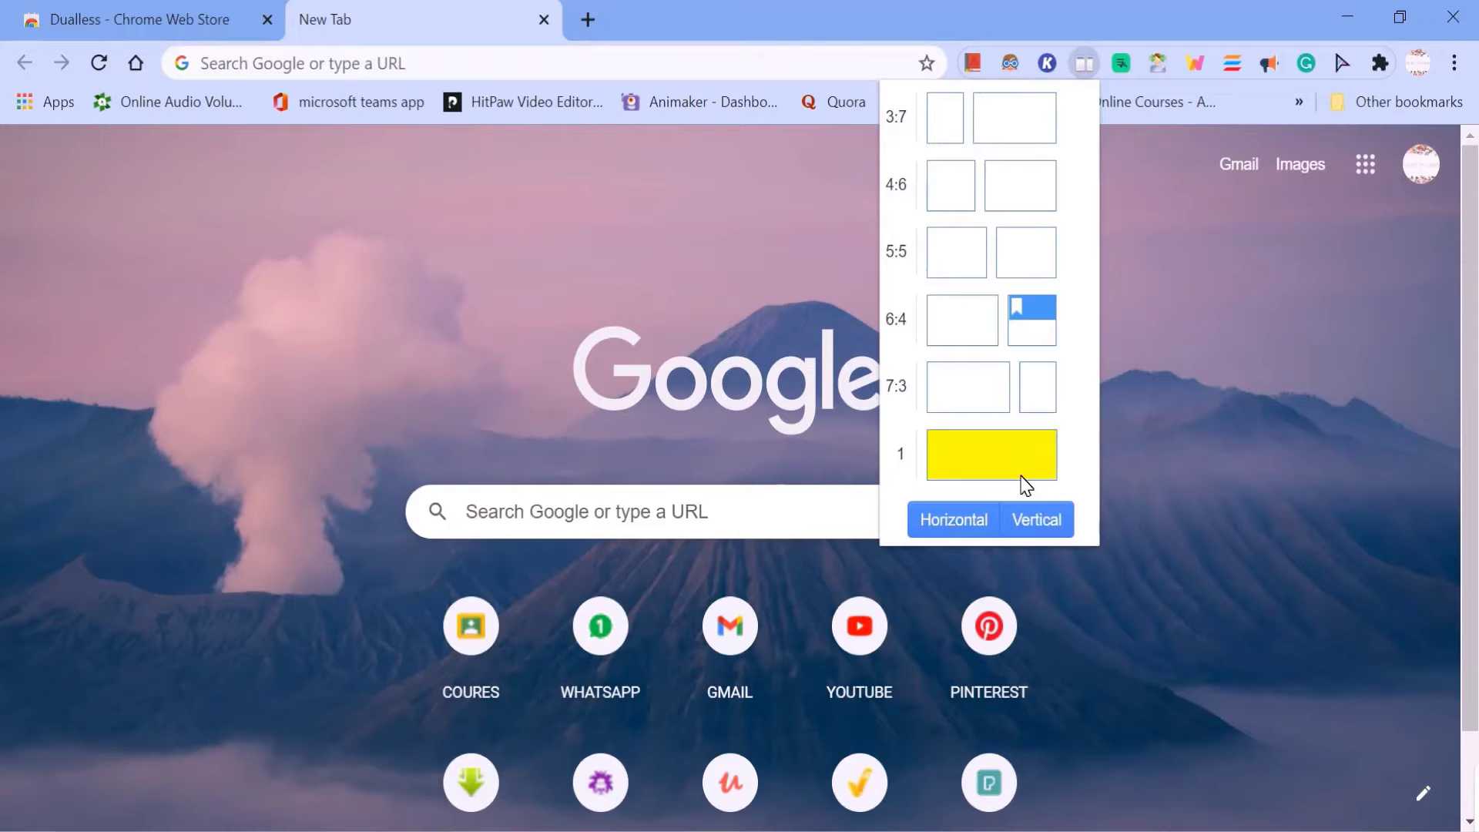
{"action": "left_click", "coordinate": [1038, 526]}
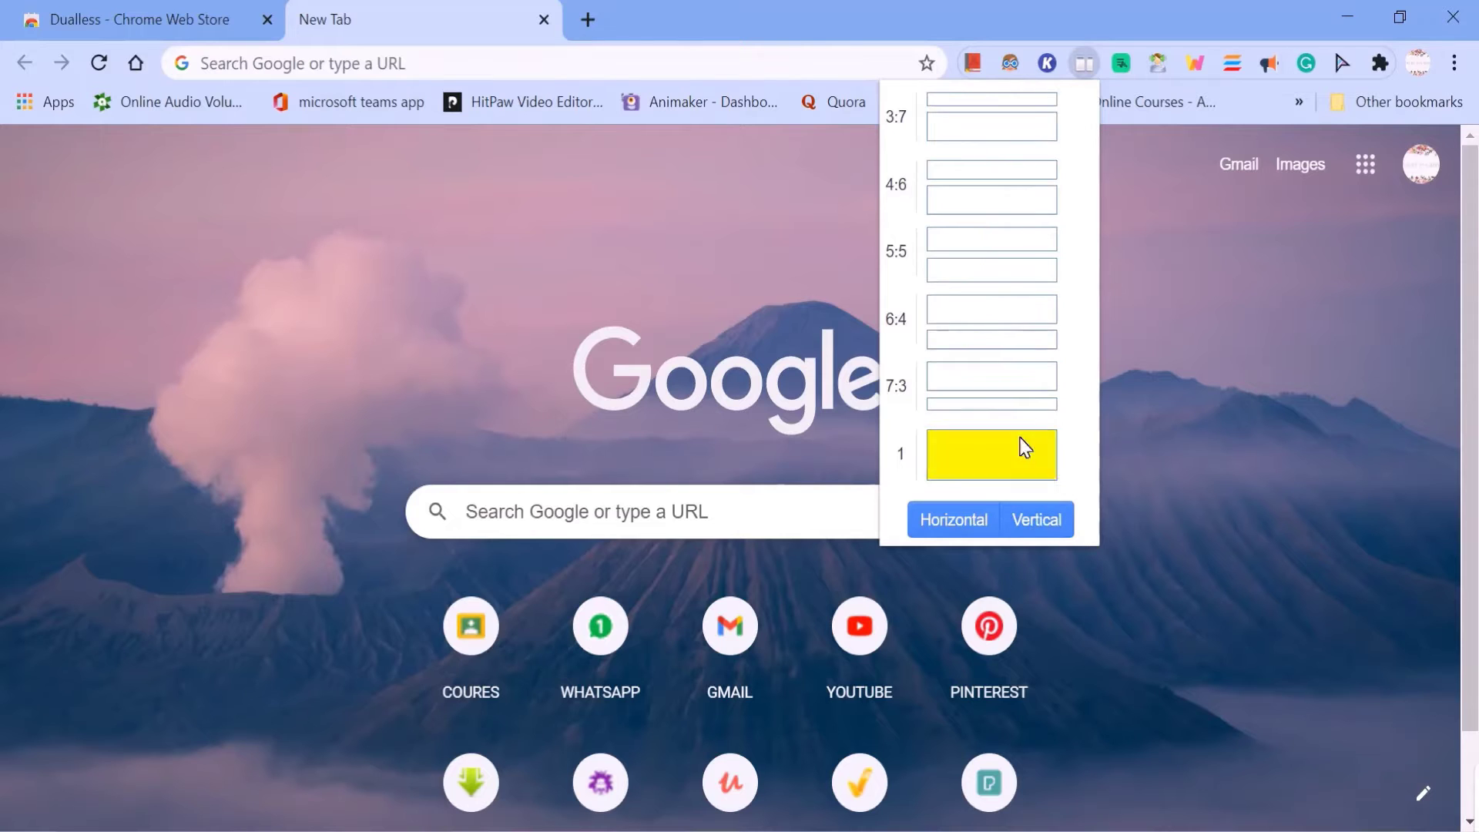
{"action": "left_click", "coordinate": [1002, 312]}
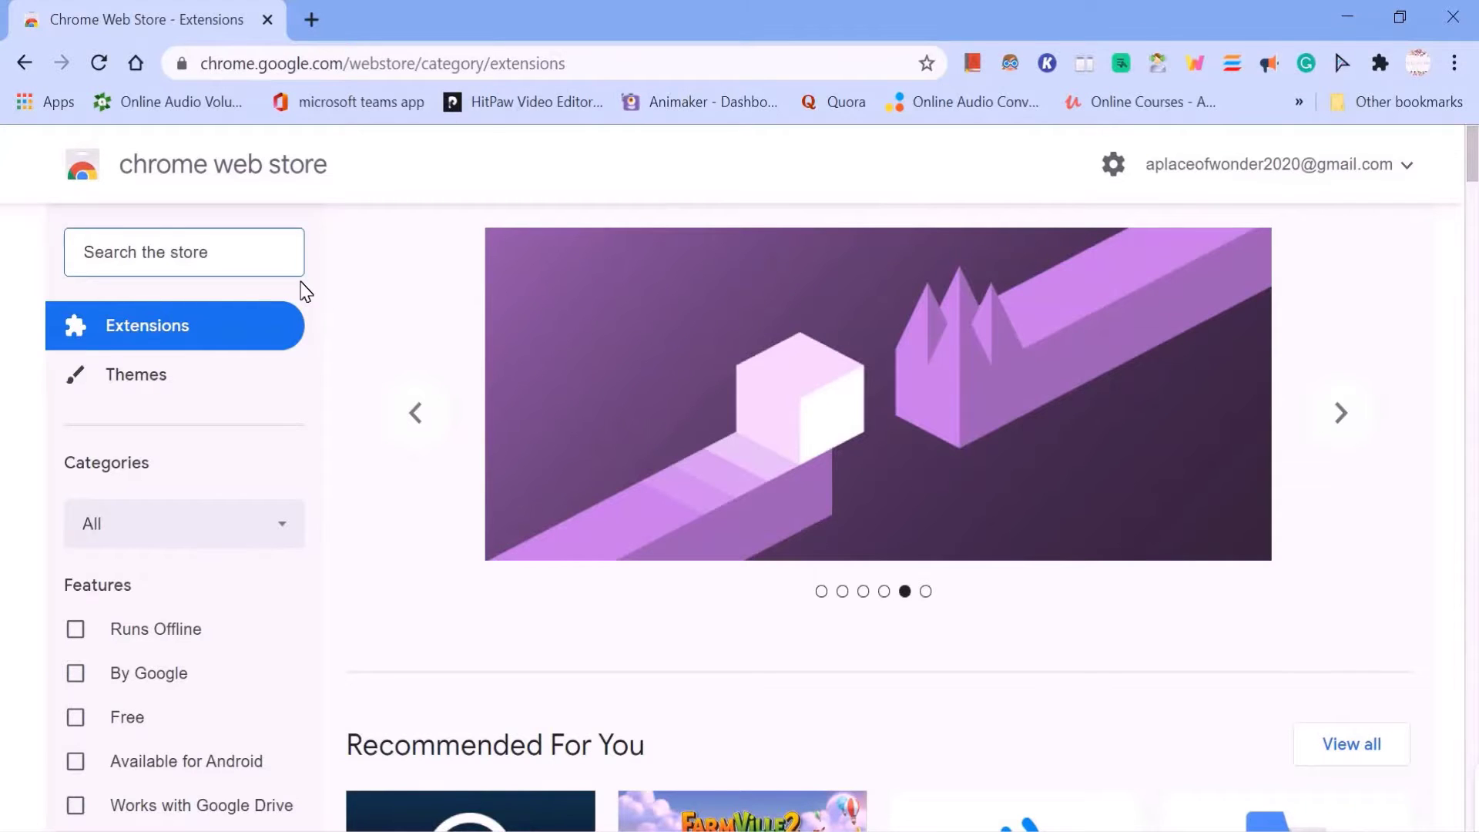
{"action": "type", "text": "gooo"}
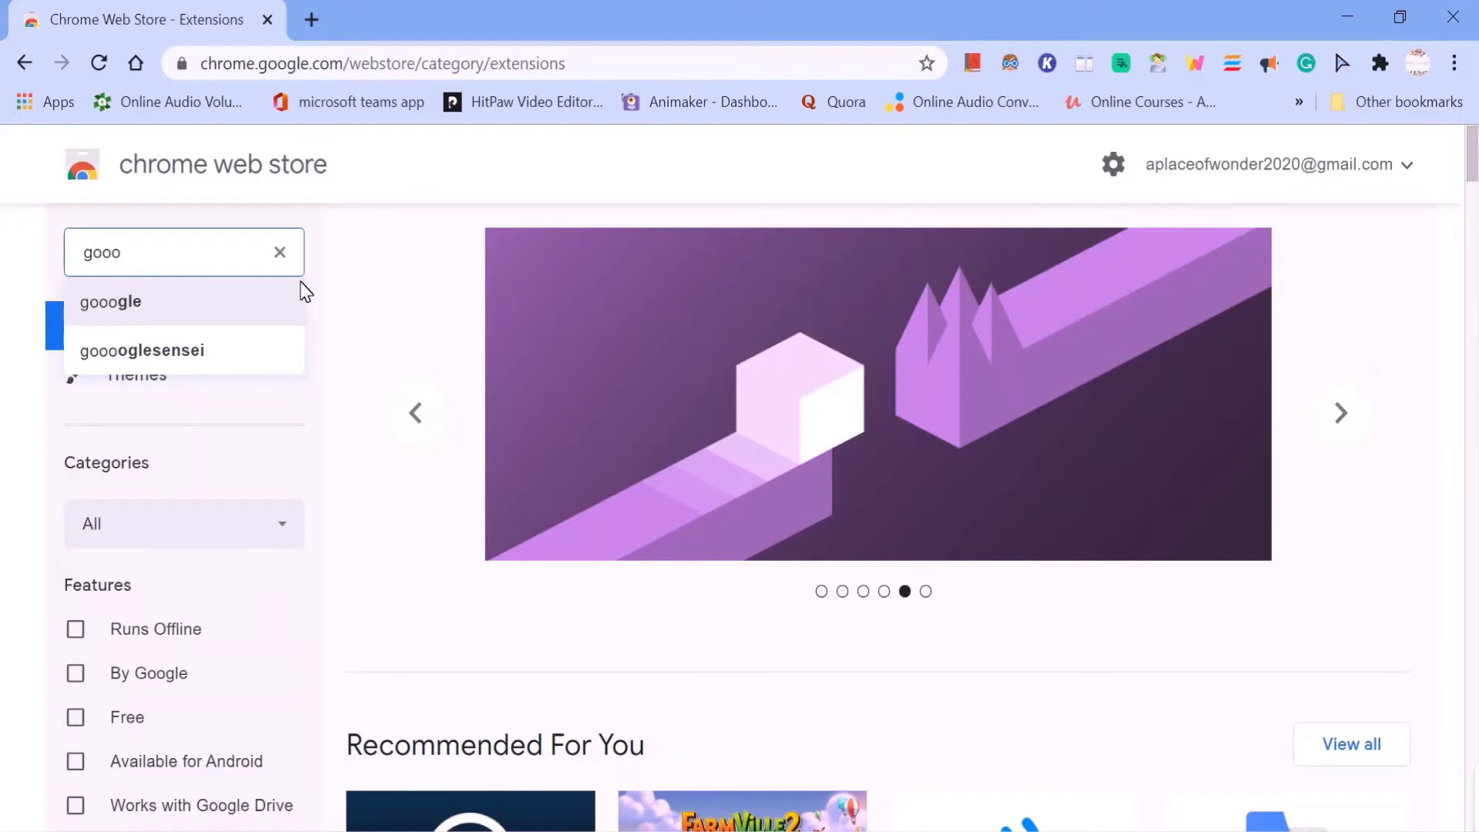
Search 'google dictionary', filter to Extensions, and open the Google Dictionary (by Google) listing.
{"action": "key", "text": "BackSpace"}
{"action": "type", "text": "gle"}
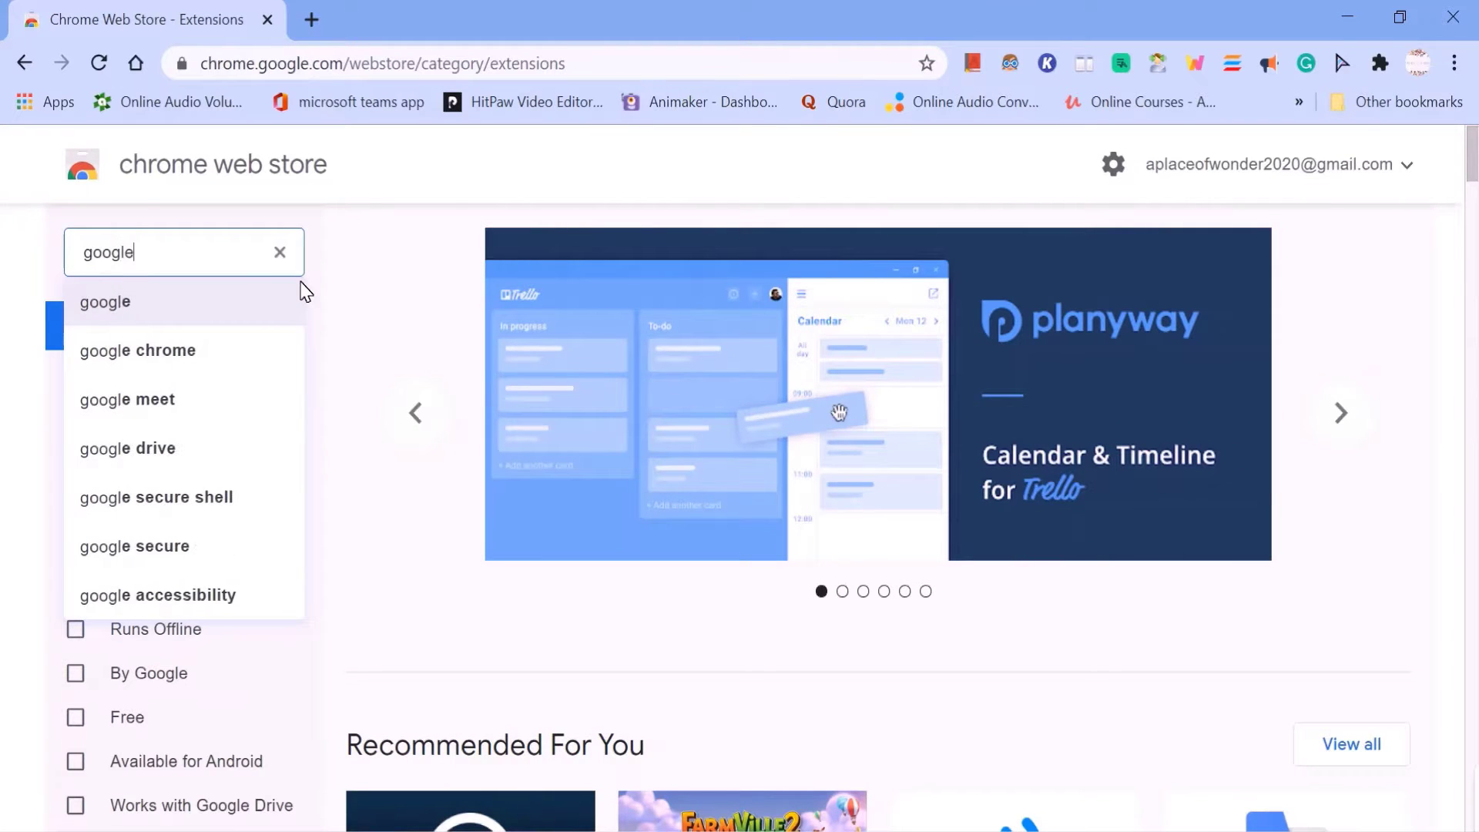
{"action": "type", "text": " dic"}
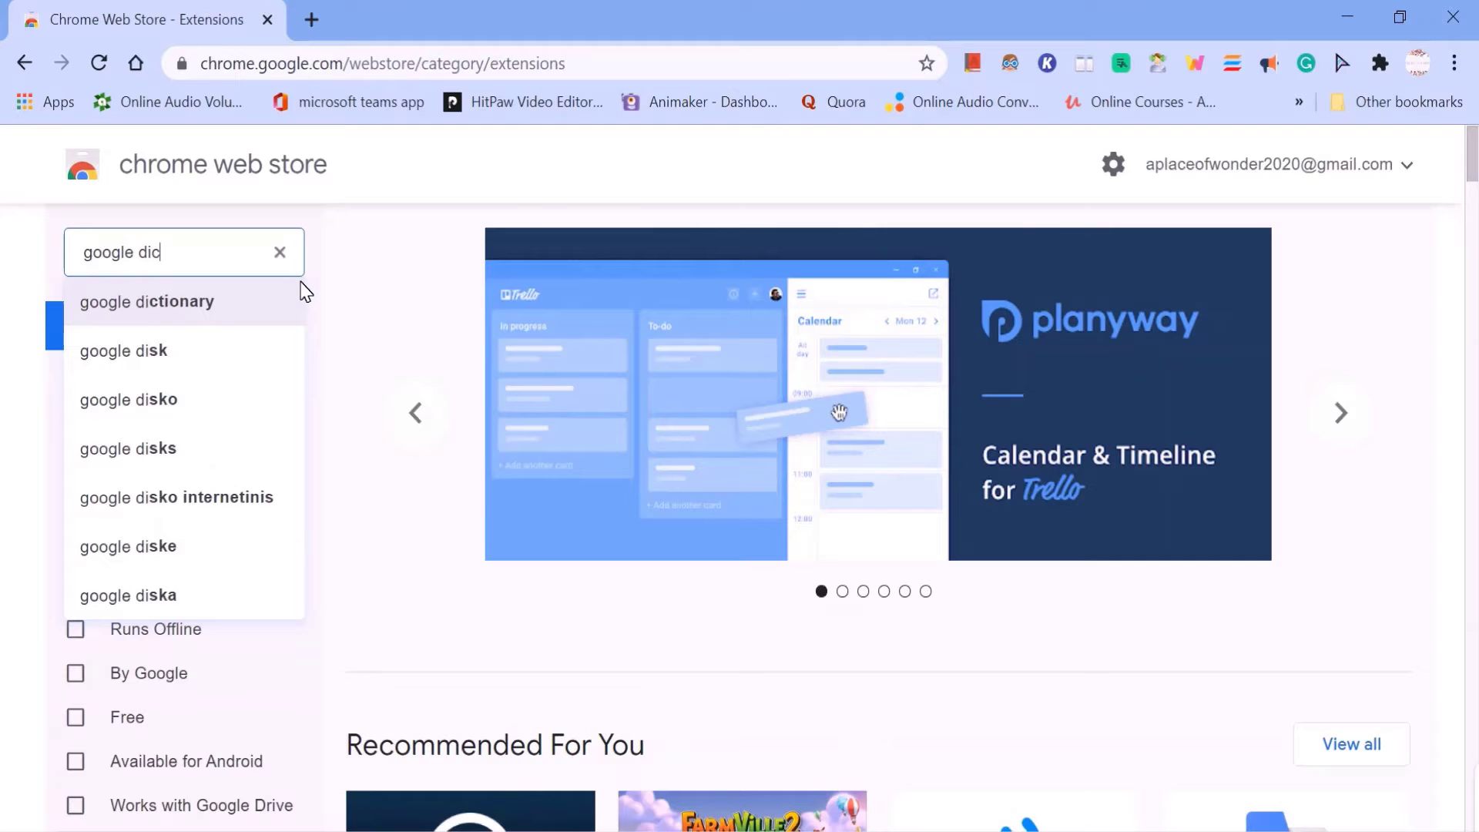
{"action": "left_click", "coordinate": [228, 305]}
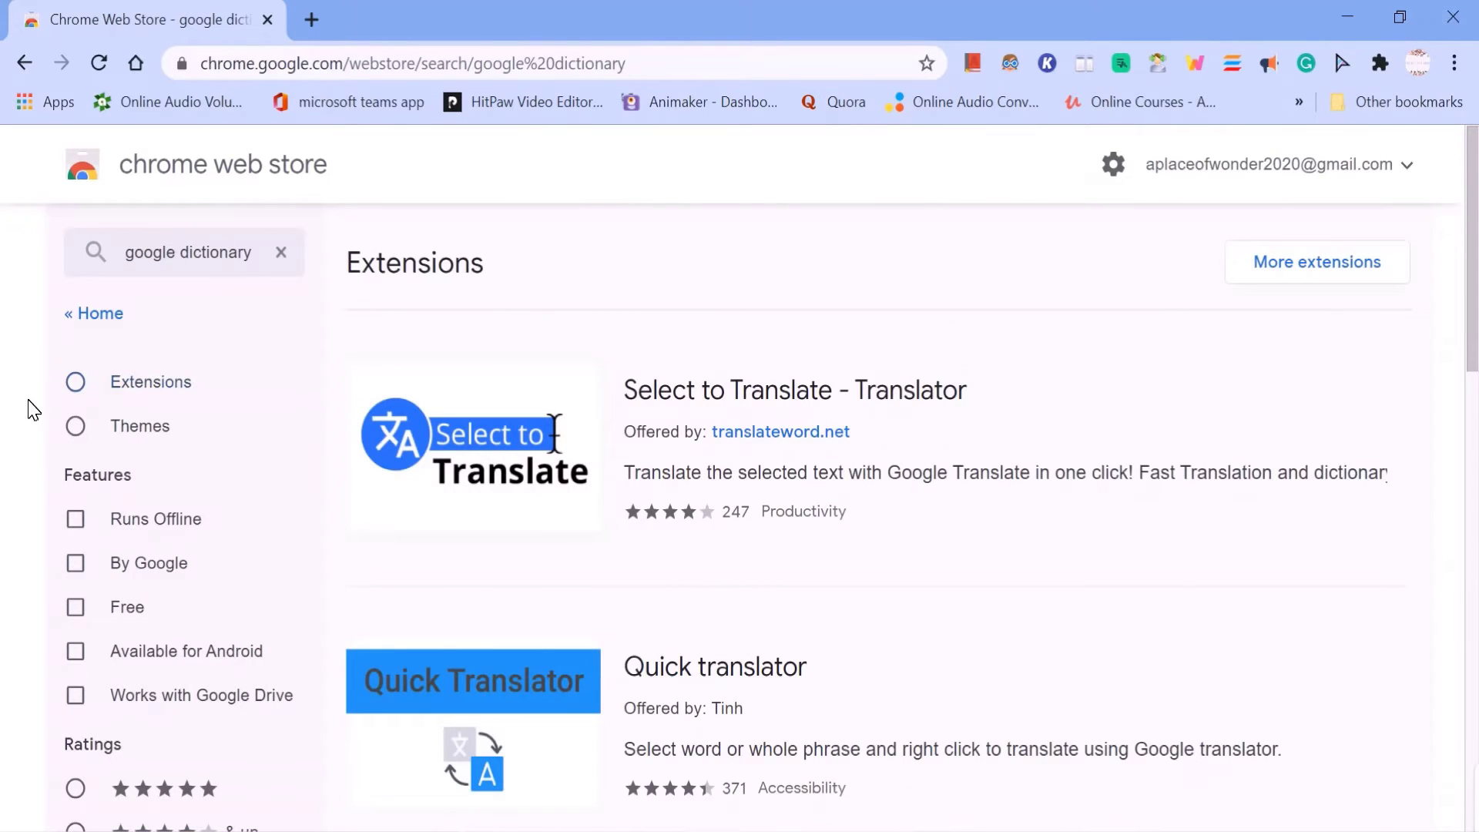
{"action": "left_click", "coordinate": [76, 382]}
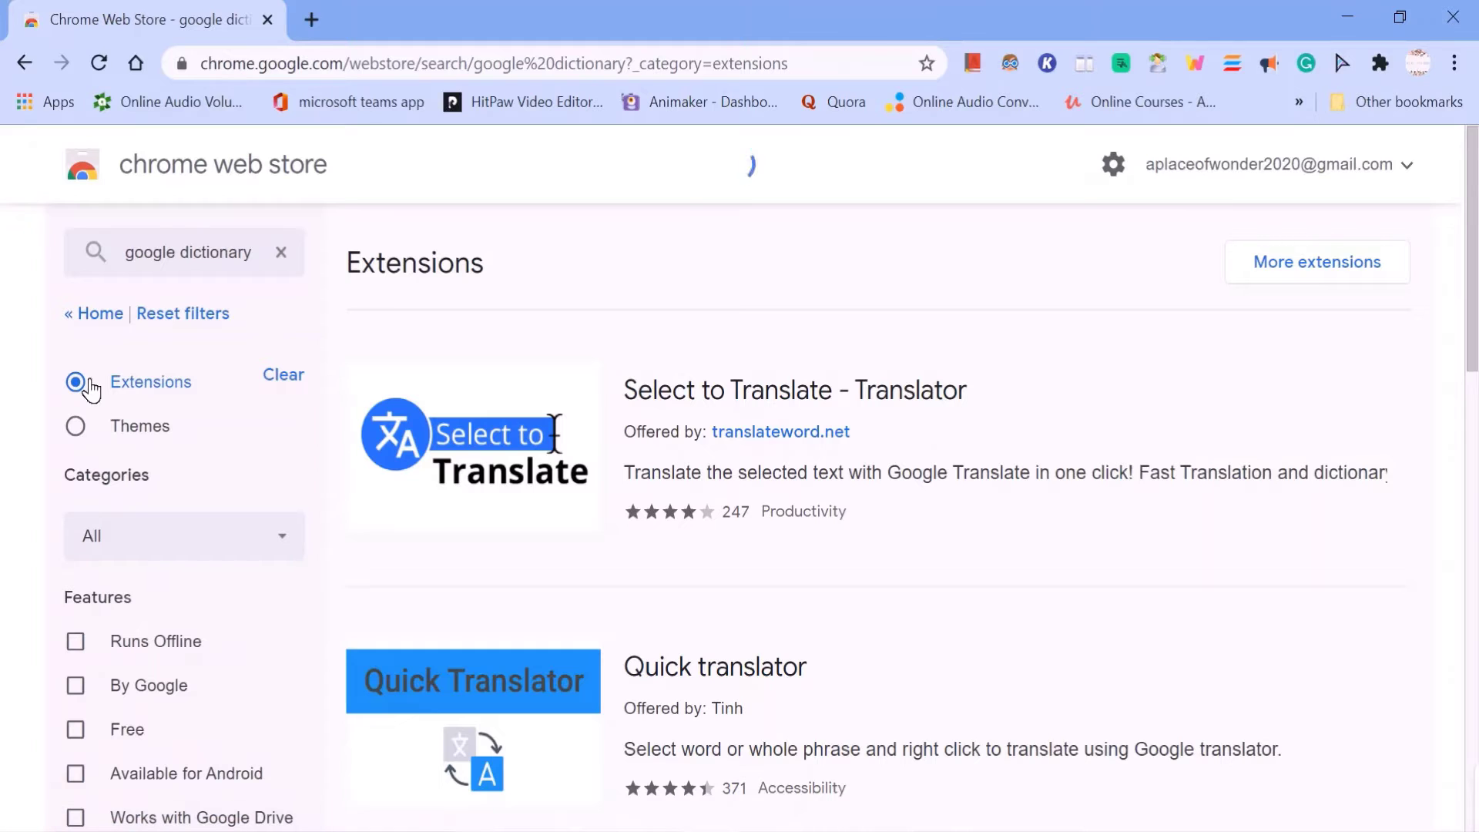
{"action": "scroll", "coordinate": [512, 446], "scroll_direction": "down", "scroll_amount": 3}
{"action": "scroll", "coordinate": [519, 446], "scroll_direction": "down", "scroll_amount": 2}
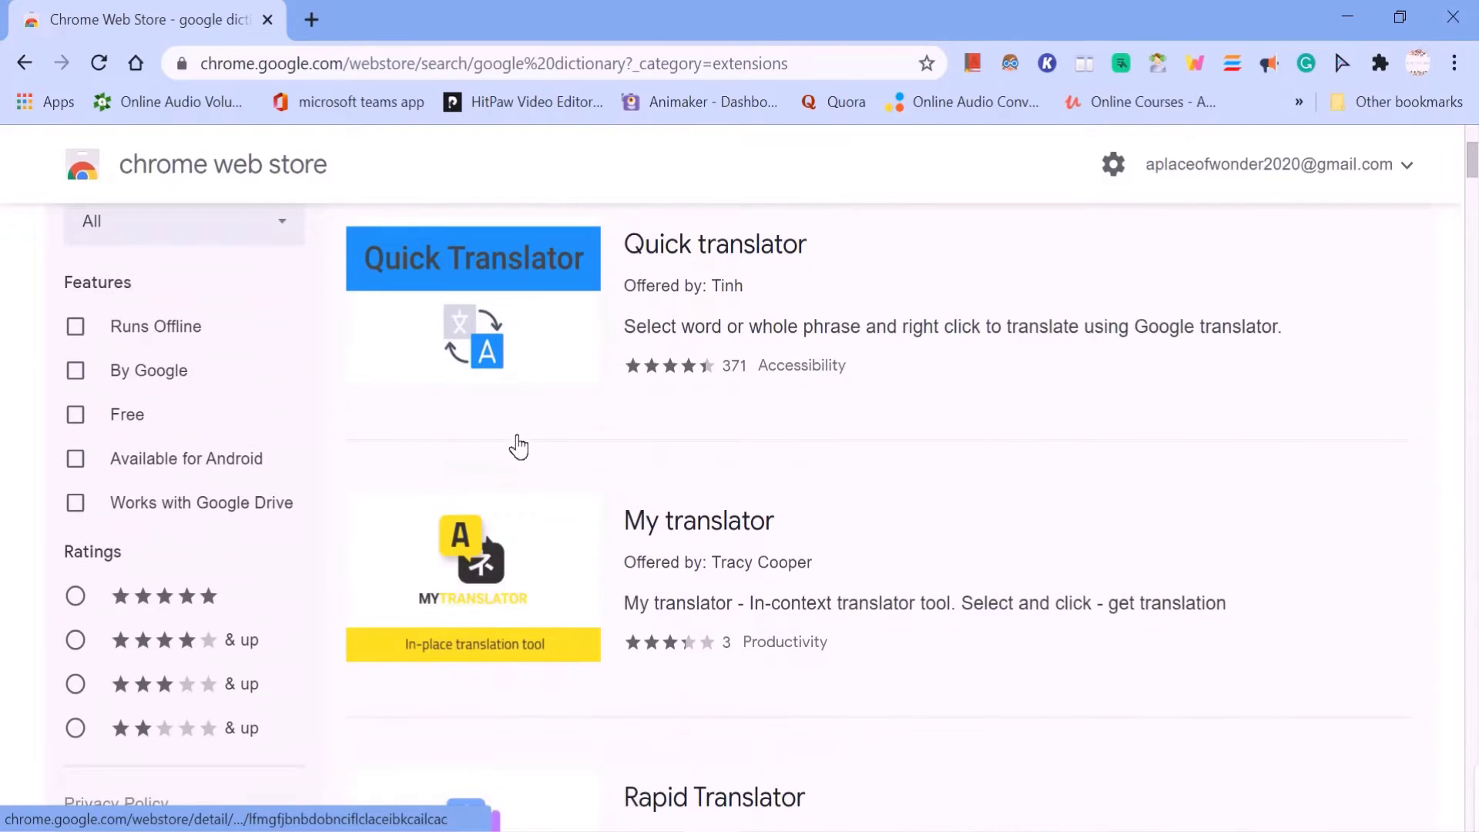
{"action": "scroll", "coordinate": [519, 446], "scroll_direction": "down", "scroll_amount": 3}
{"action": "scroll", "coordinate": [519, 446], "scroll_direction": "down", "scroll_amount": 3}
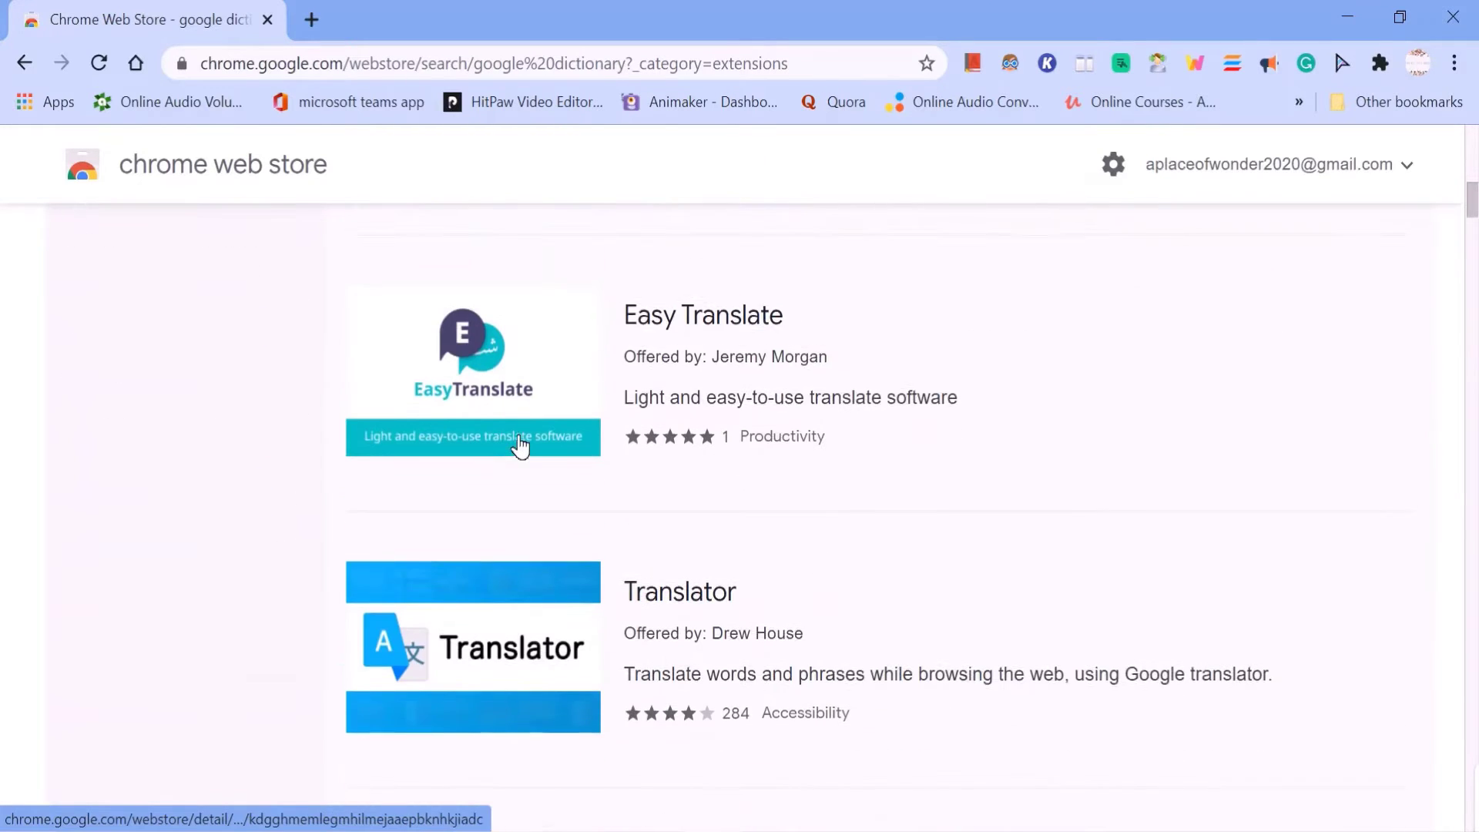
{"action": "scroll", "coordinate": [519, 446], "scroll_direction": "down", "scroll_amount": 4}
{"action": "scroll", "coordinate": [518, 446], "scroll_direction": "down", "scroll_amount": 2}
{"action": "scroll", "coordinate": [519, 446], "scroll_direction": "down", "scroll_amount": 2}
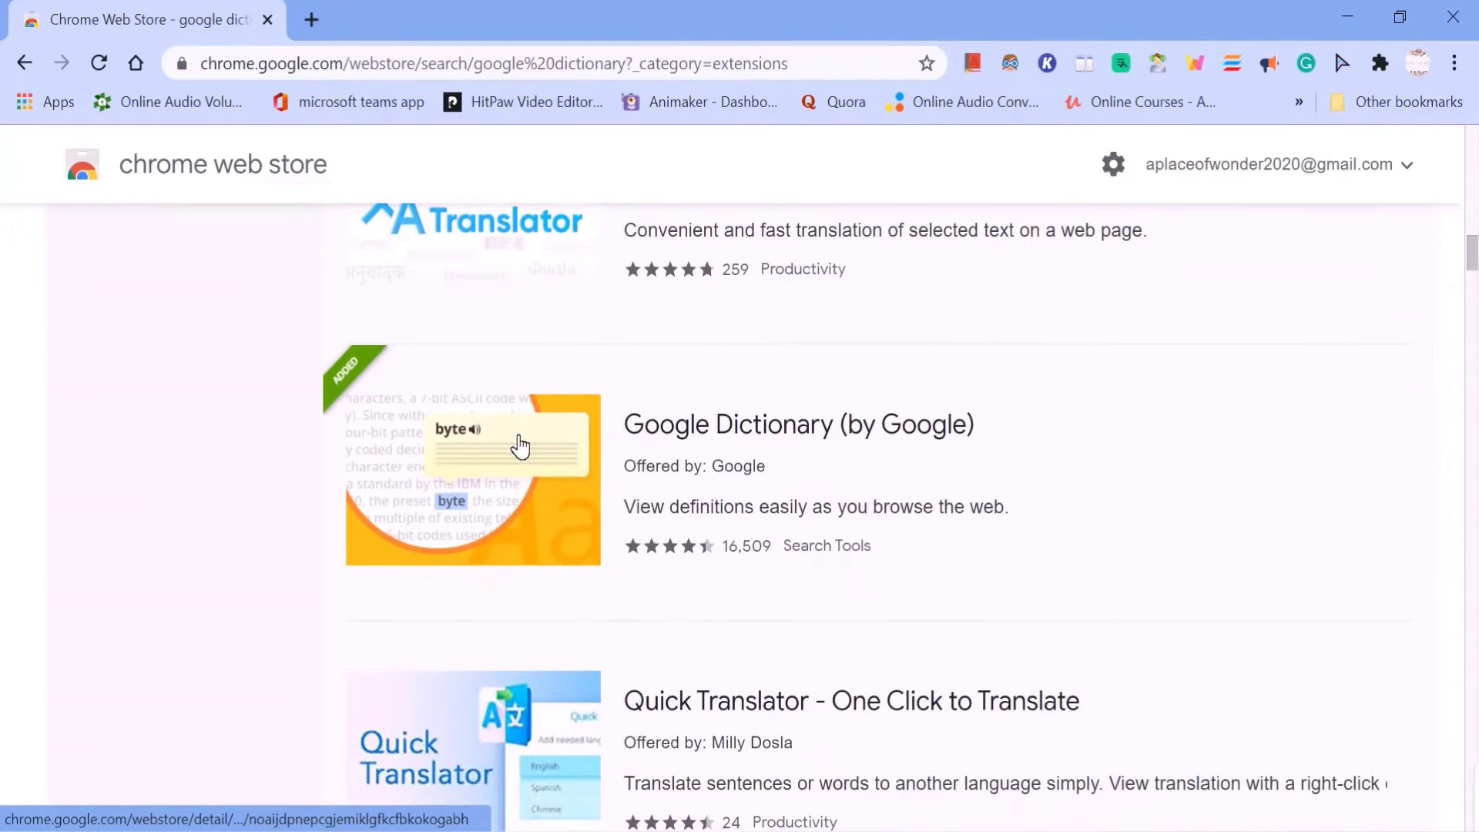
{"action": "left_click", "coordinate": [424, 448]}
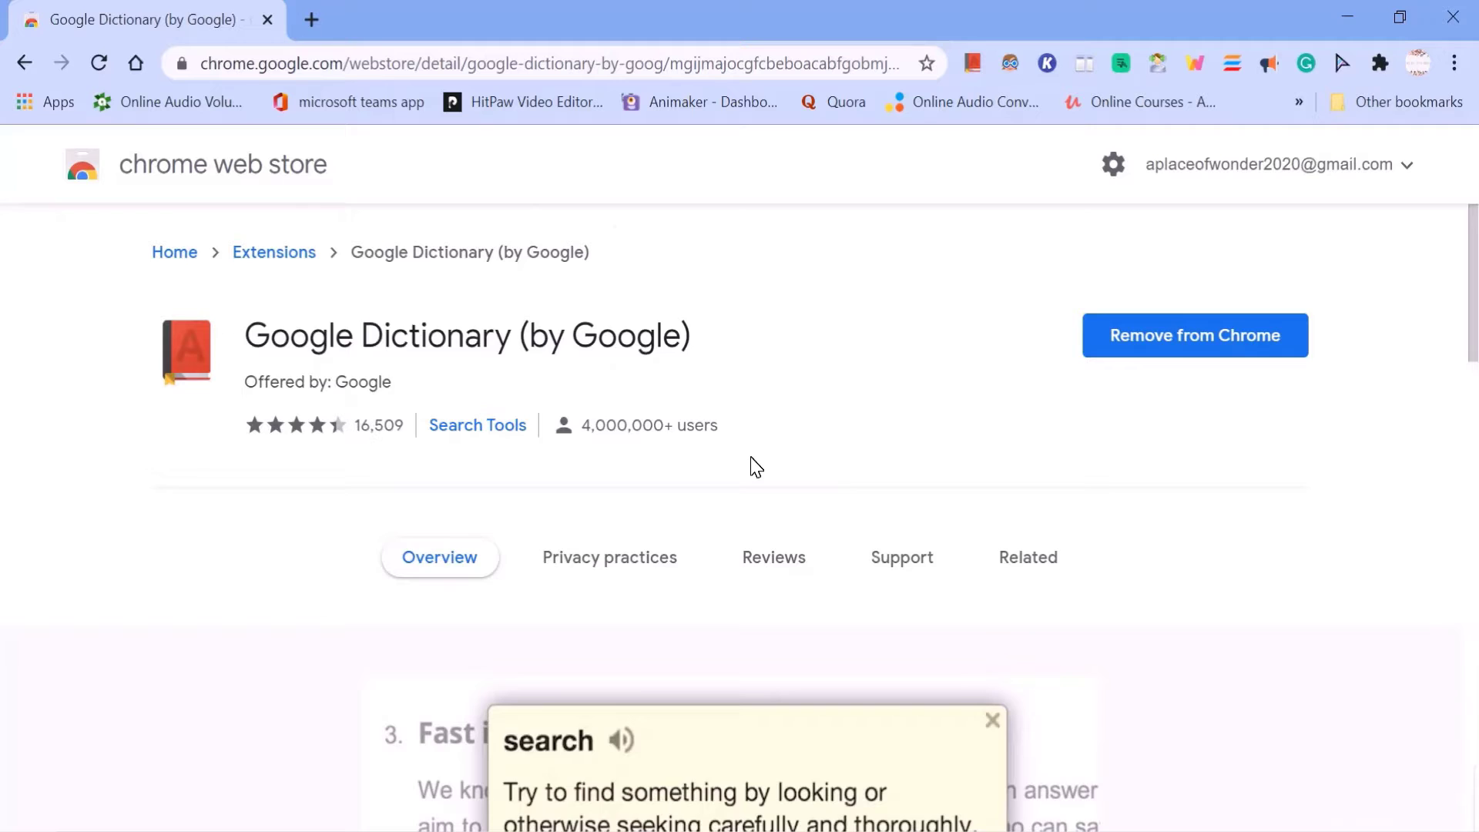
{"action": "scroll", "coordinate": [750, 465], "scroll_direction": "down", "scroll_amount": 3}
{"action": "scroll", "coordinate": [750, 466], "scroll_direction": "down", "scroll_amount": 2}
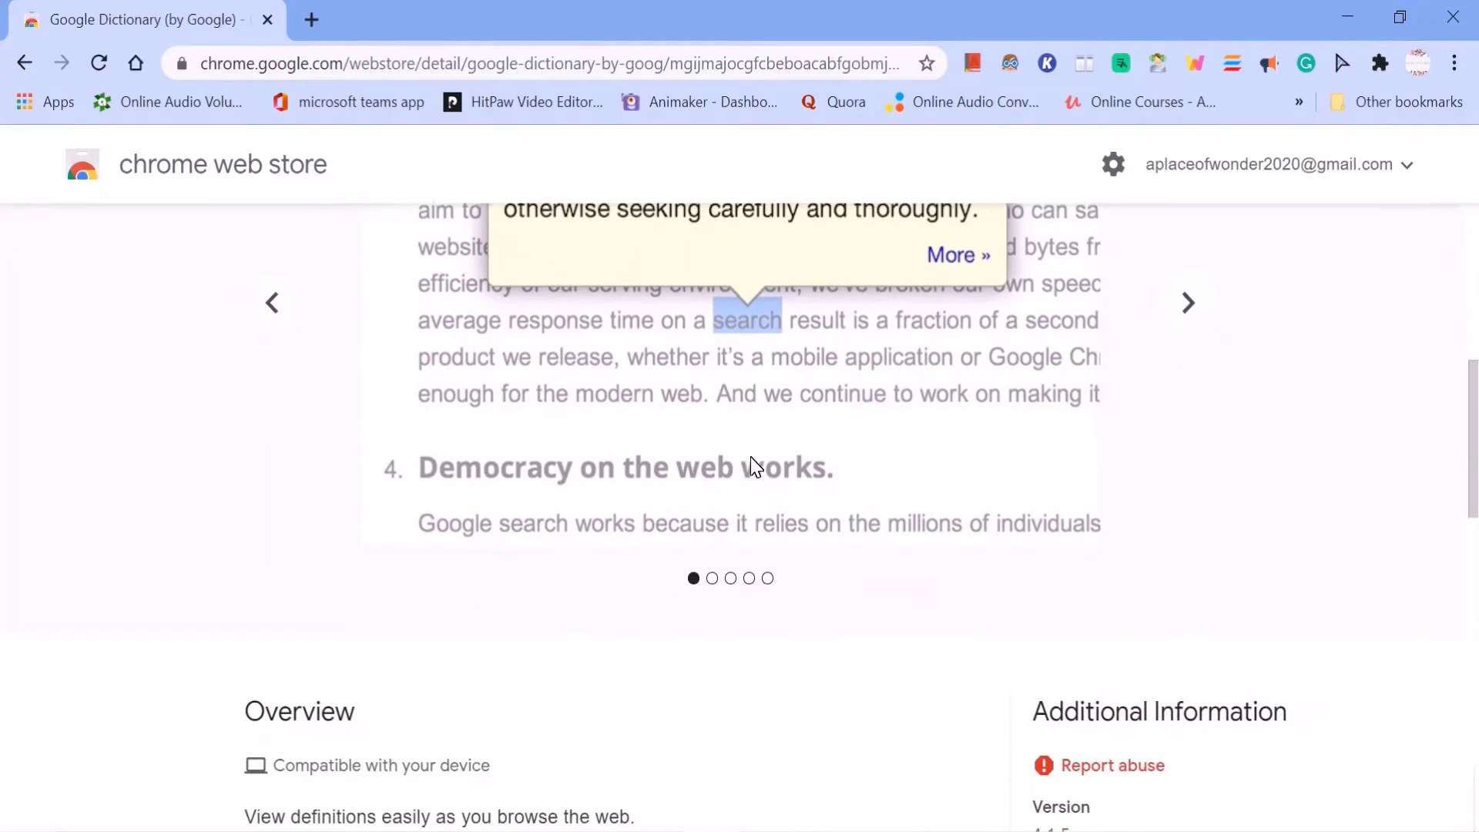
{"action": "scroll", "coordinate": [750, 465], "scroll_direction": "down", "scroll_amount": 3}
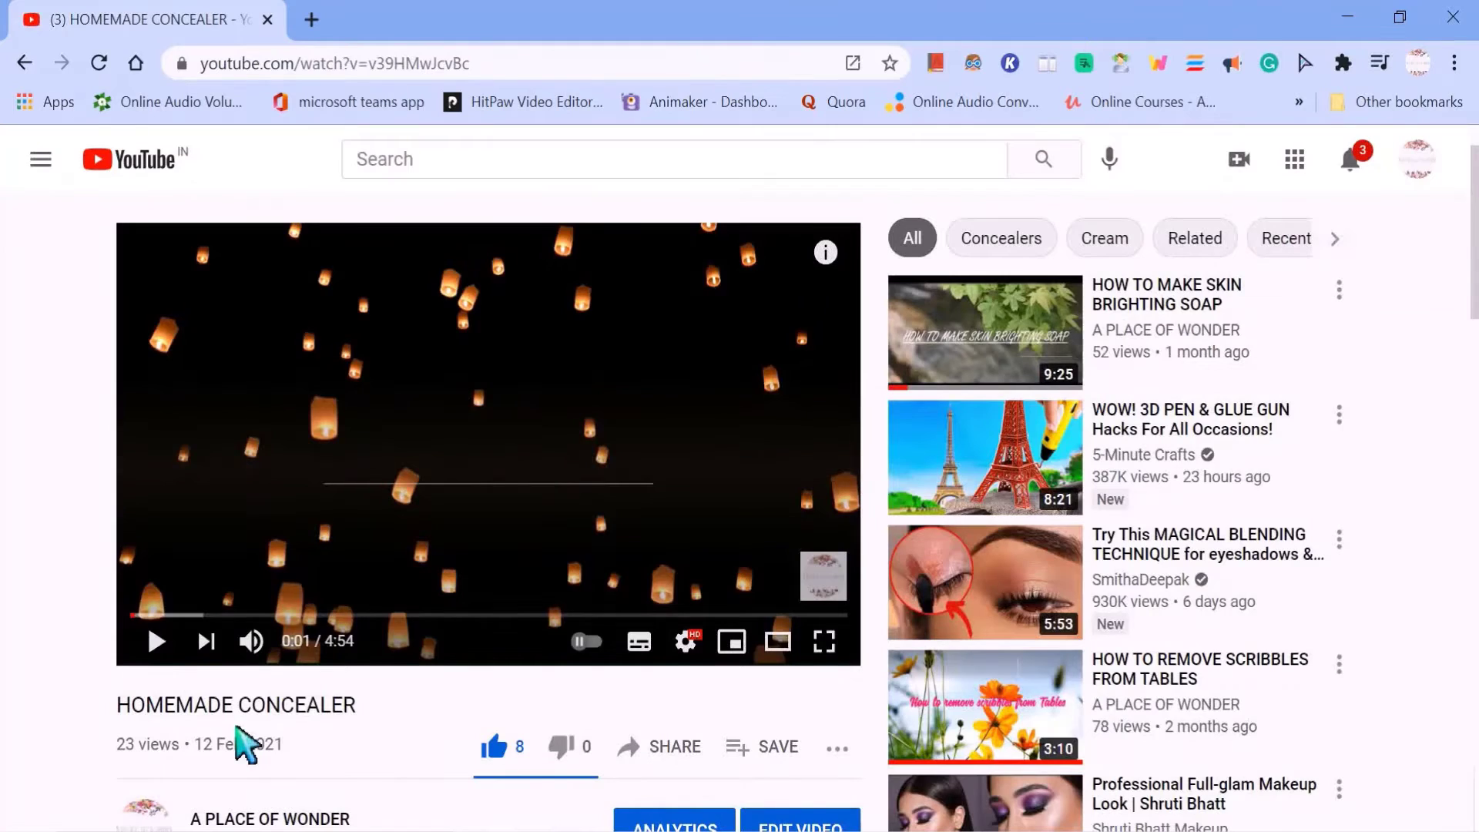
Resume the video and look up 'CONCEALER' from its title with Google Dictionary.
{"action": "key", "text": "space"}
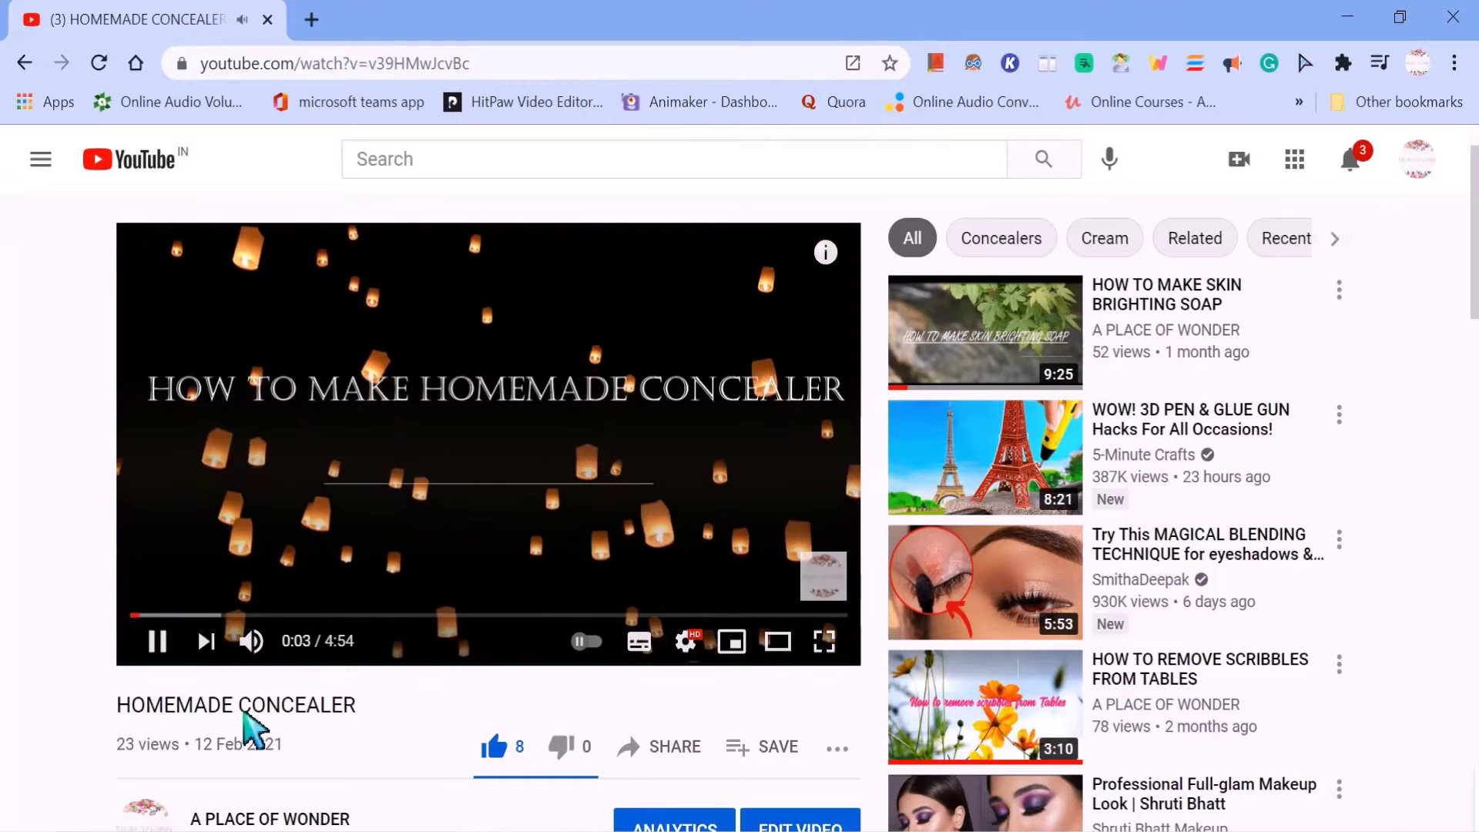
{"action": "left_click_drag", "start_coordinate": [239, 708], "coordinate": [359, 710]}
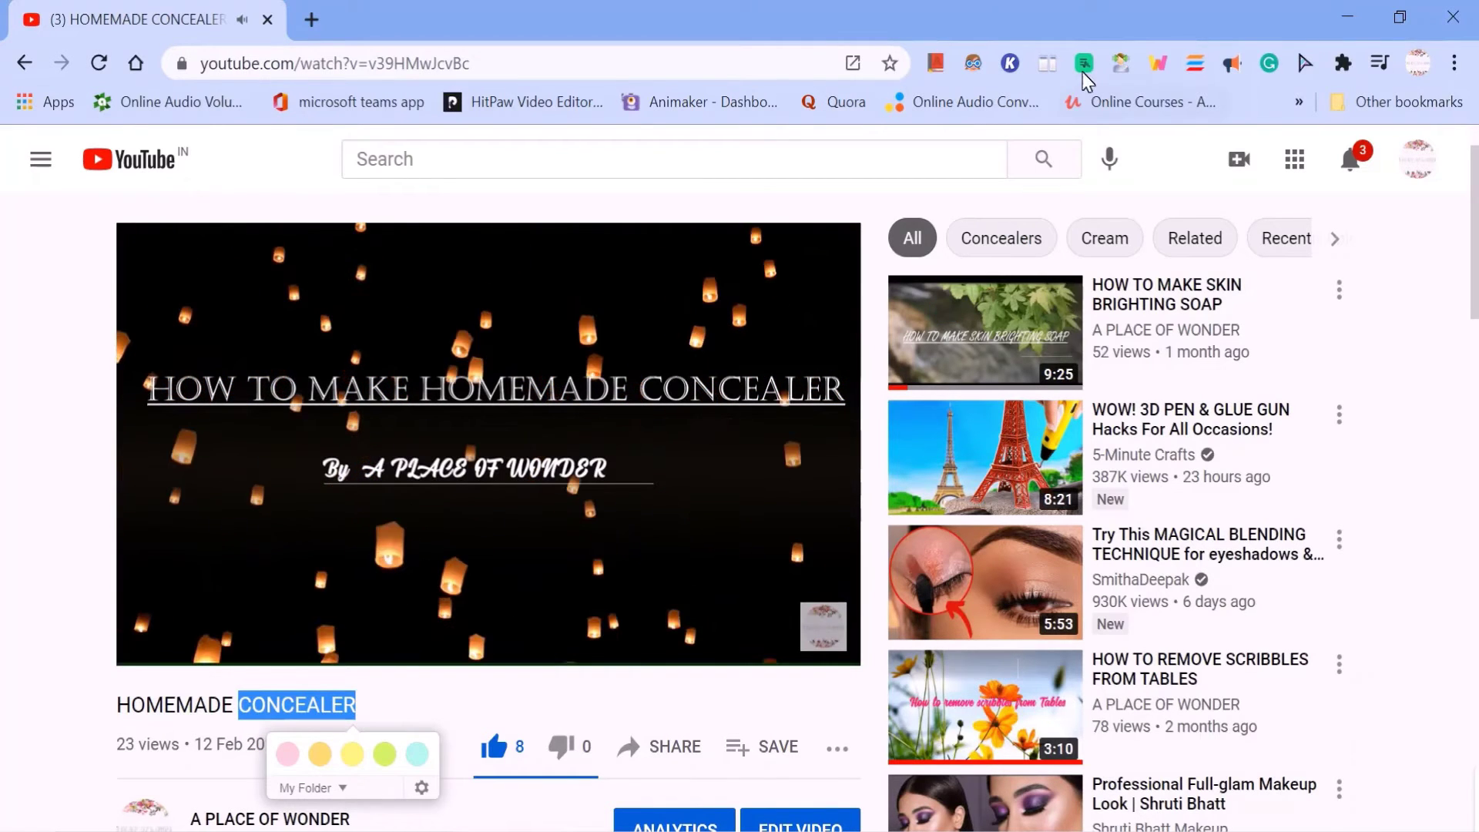
{"action": "left_click", "coordinate": [936, 67]}
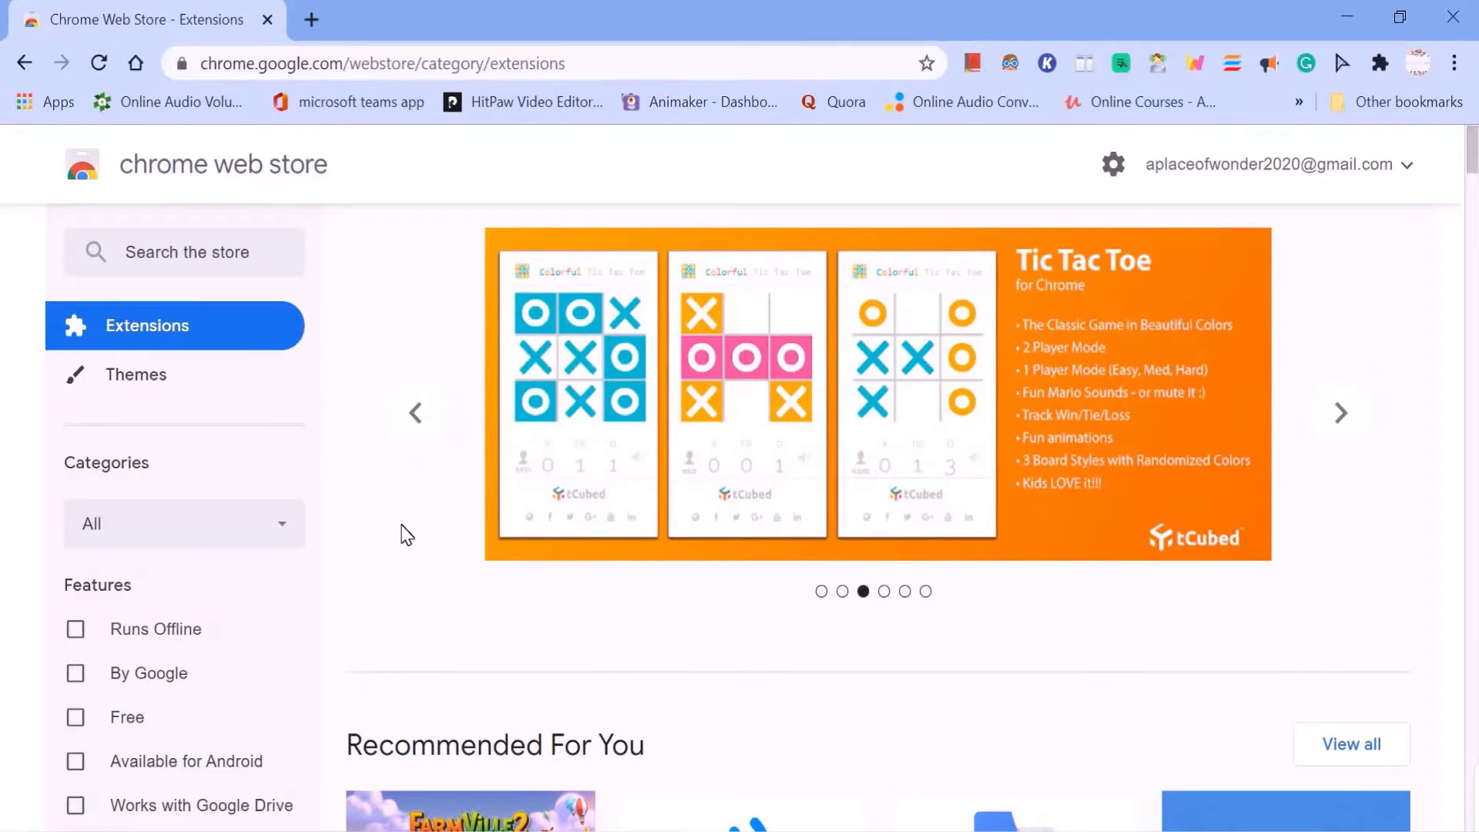
Open the Weava Highlighter - PDF & Web listing, then select the Friendship article's first paragraph.
{"action": "left_click", "coordinate": [223, 274]}
{"action": "type", "text": "w"}
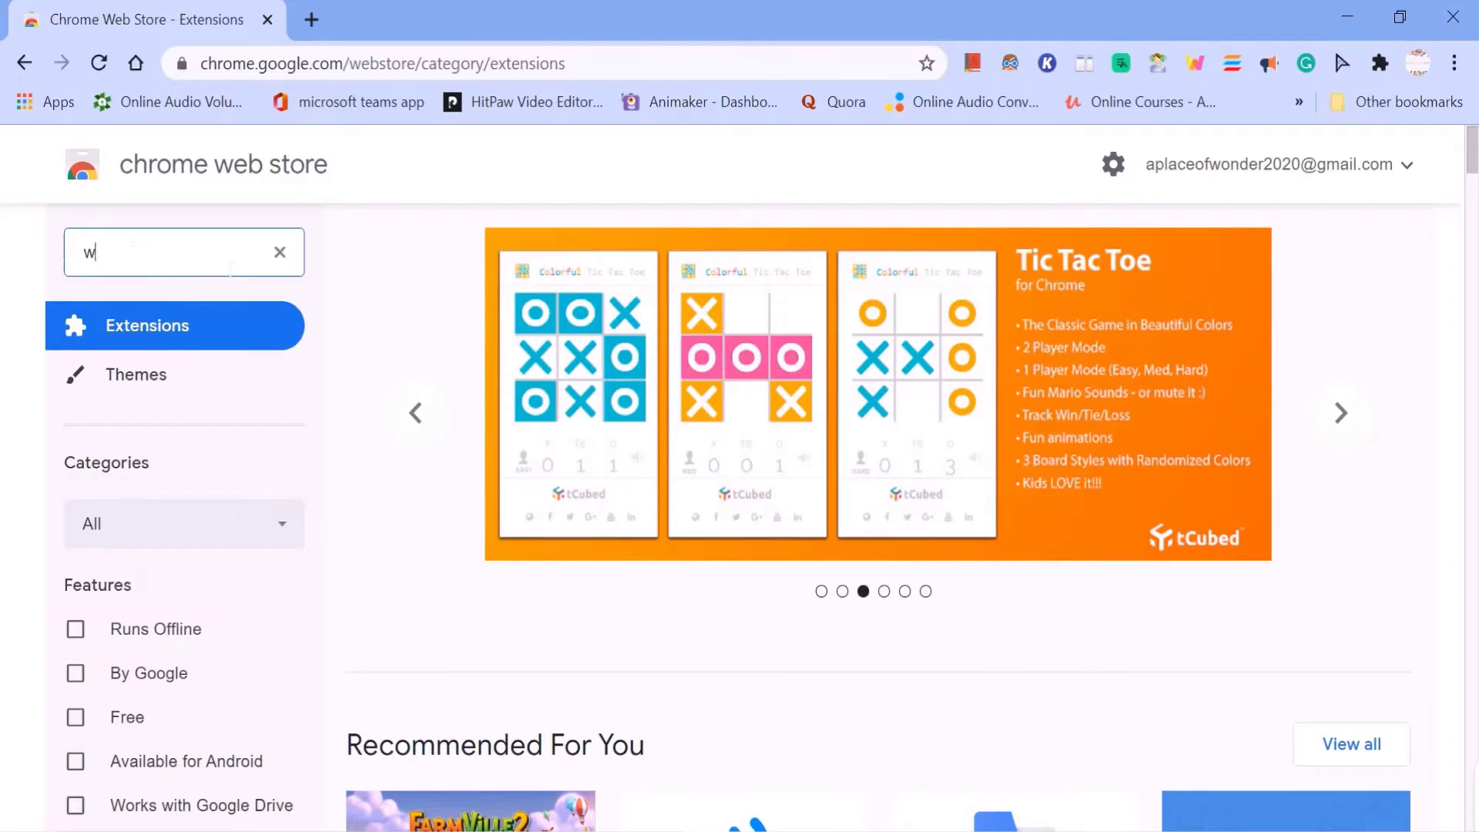
{"action": "type", "text": "eava"}
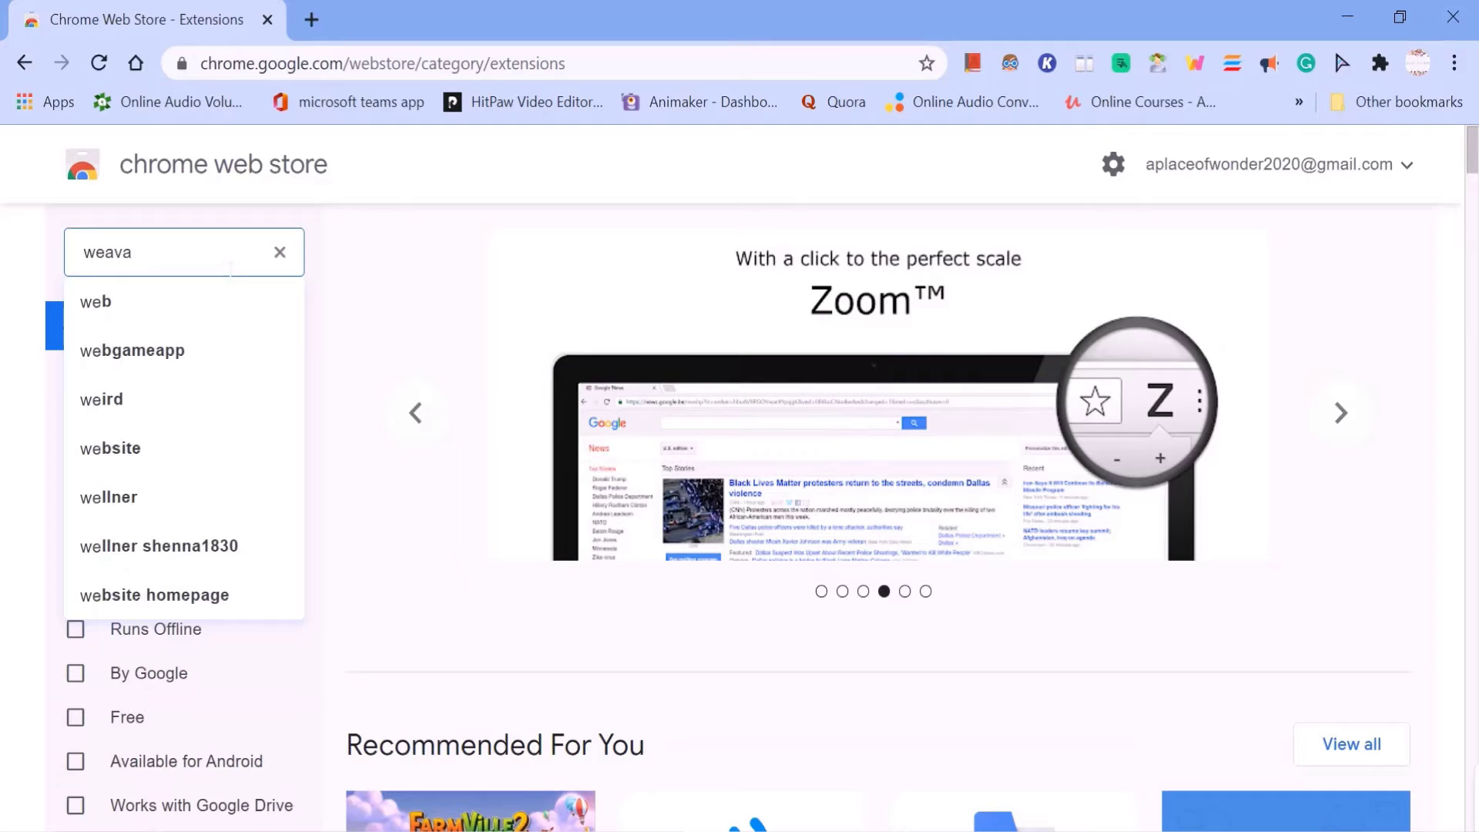
{"action": "key", "text": "Return"}
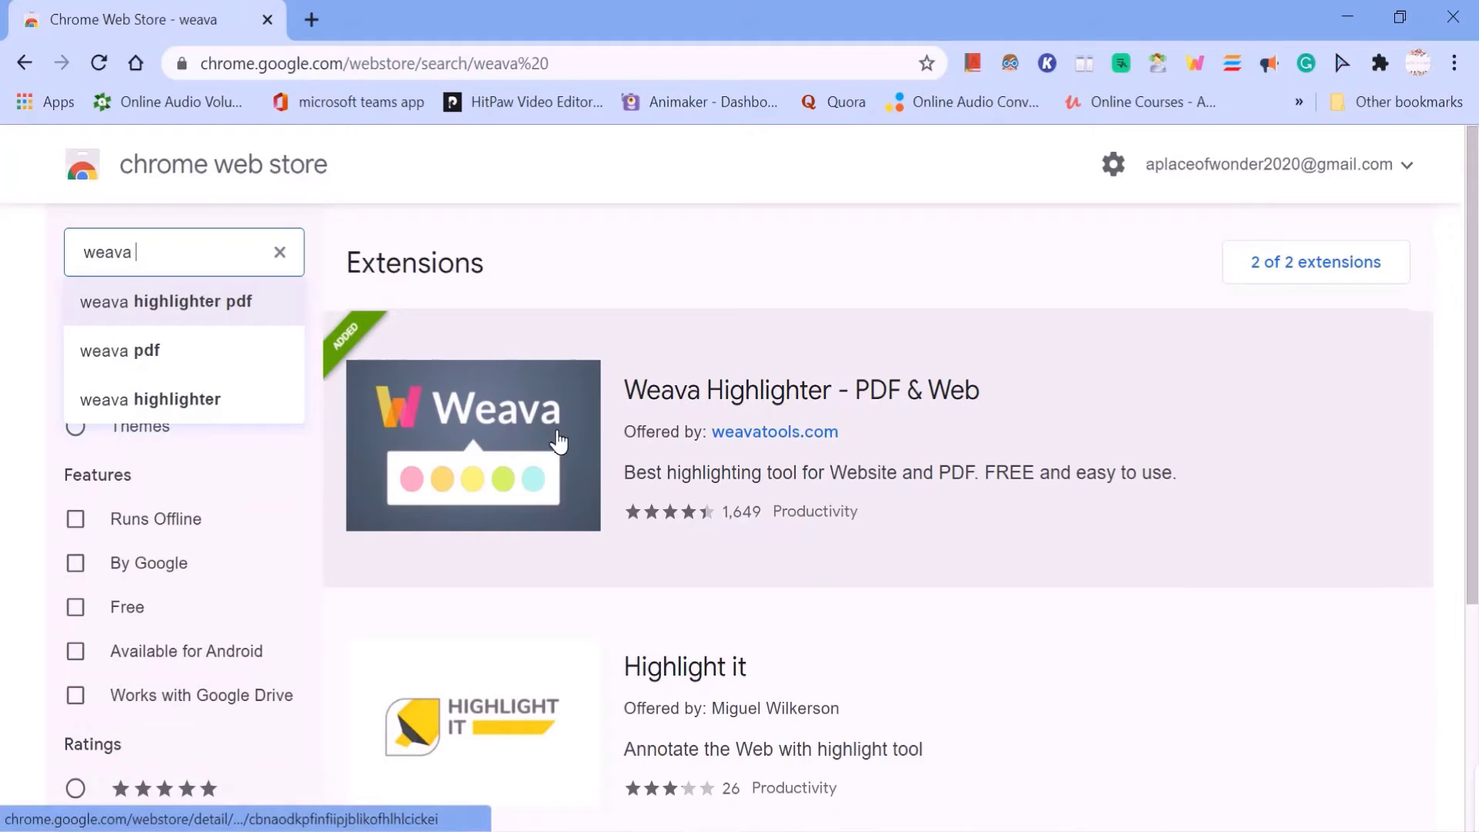
{"action": "left_click", "coordinate": [558, 441]}
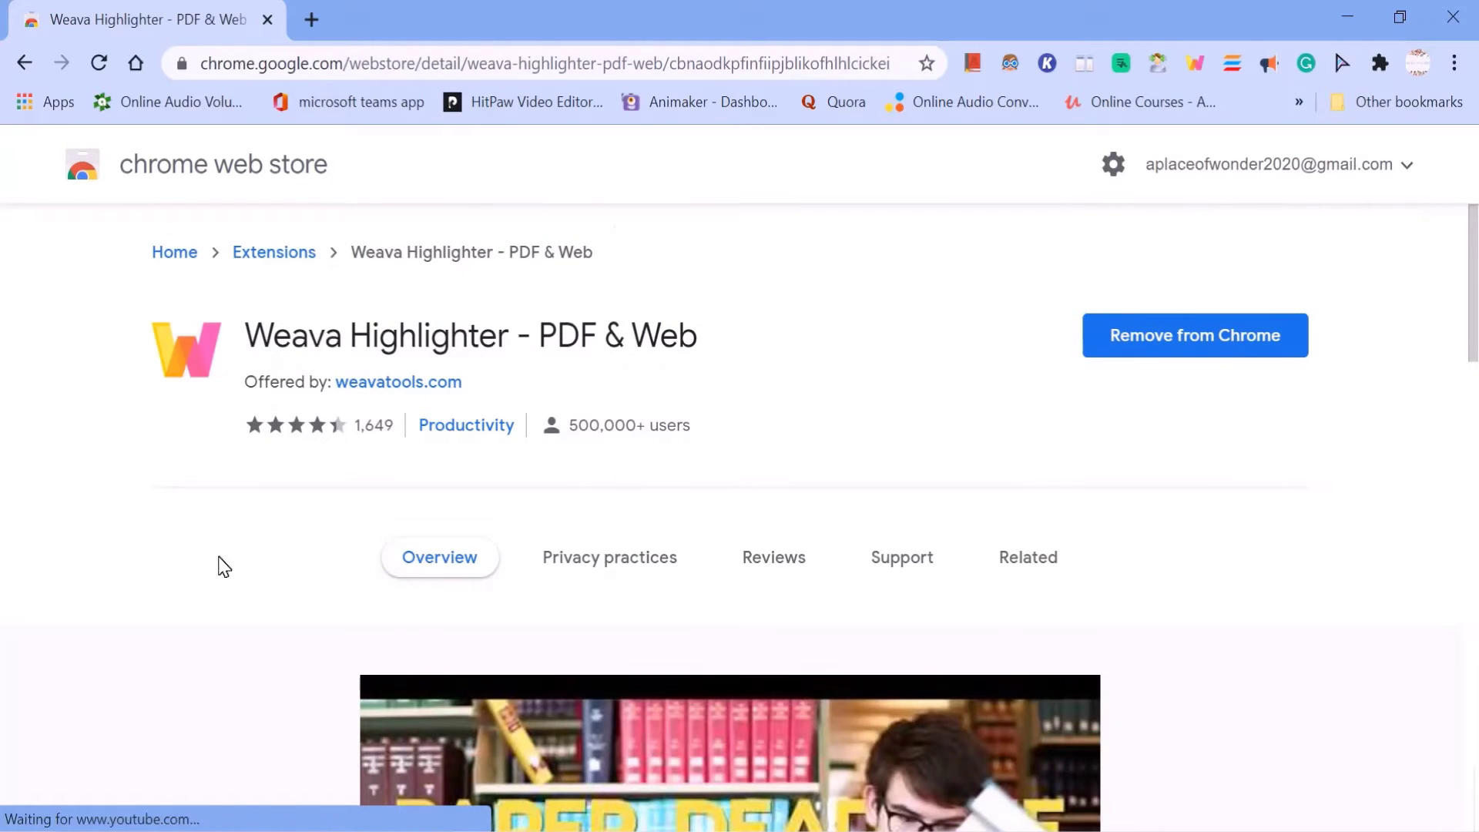
{"action": "scroll", "coordinate": [825, 608], "scroll_direction": "down", "scroll_amount": 4}
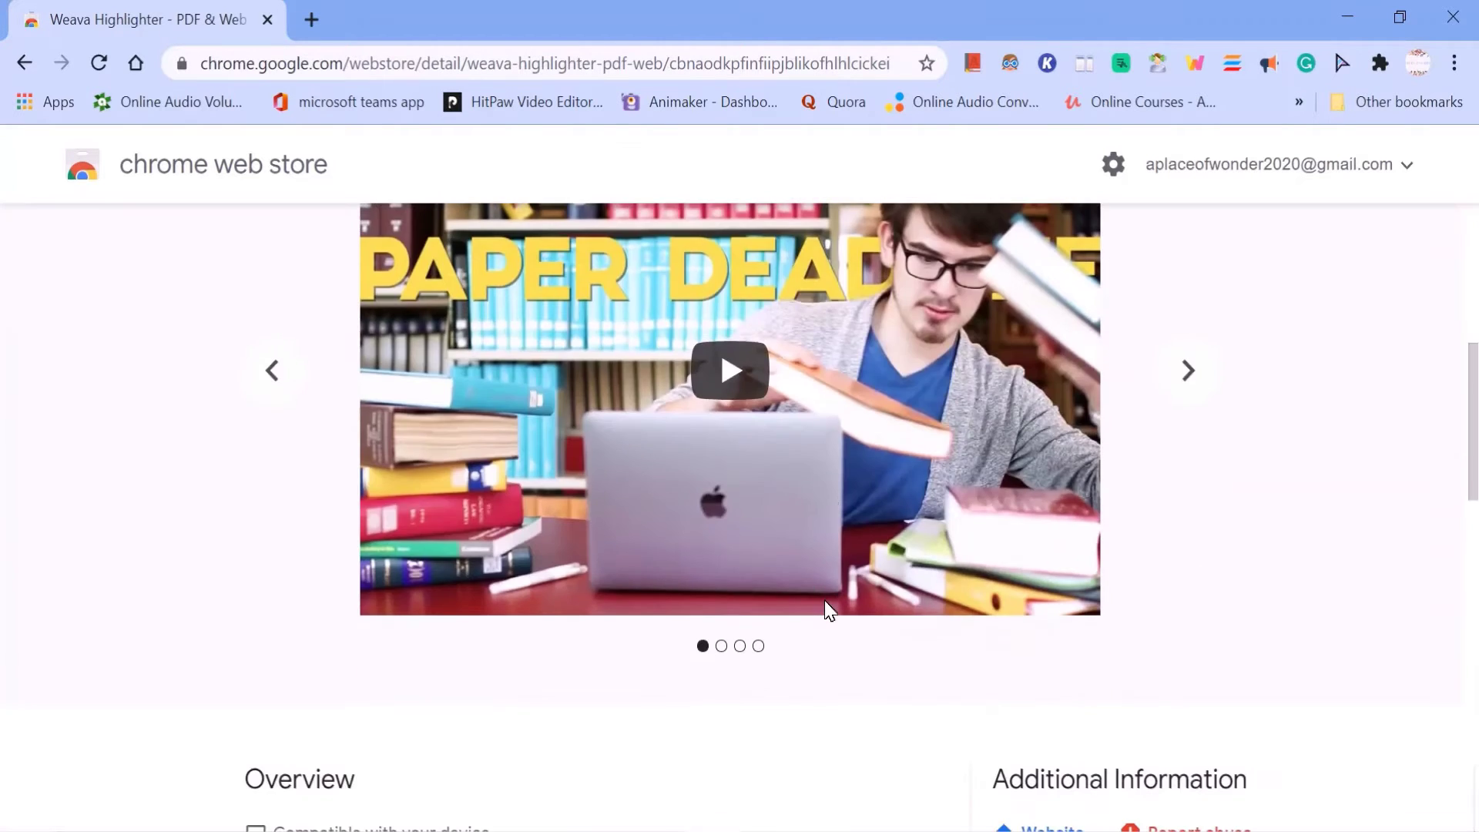
{"action": "scroll", "coordinate": [825, 609], "scroll_direction": "down", "scroll_amount": 4}
{"action": "scroll", "coordinate": [825, 609], "scroll_direction": "up", "scroll_amount": 8}
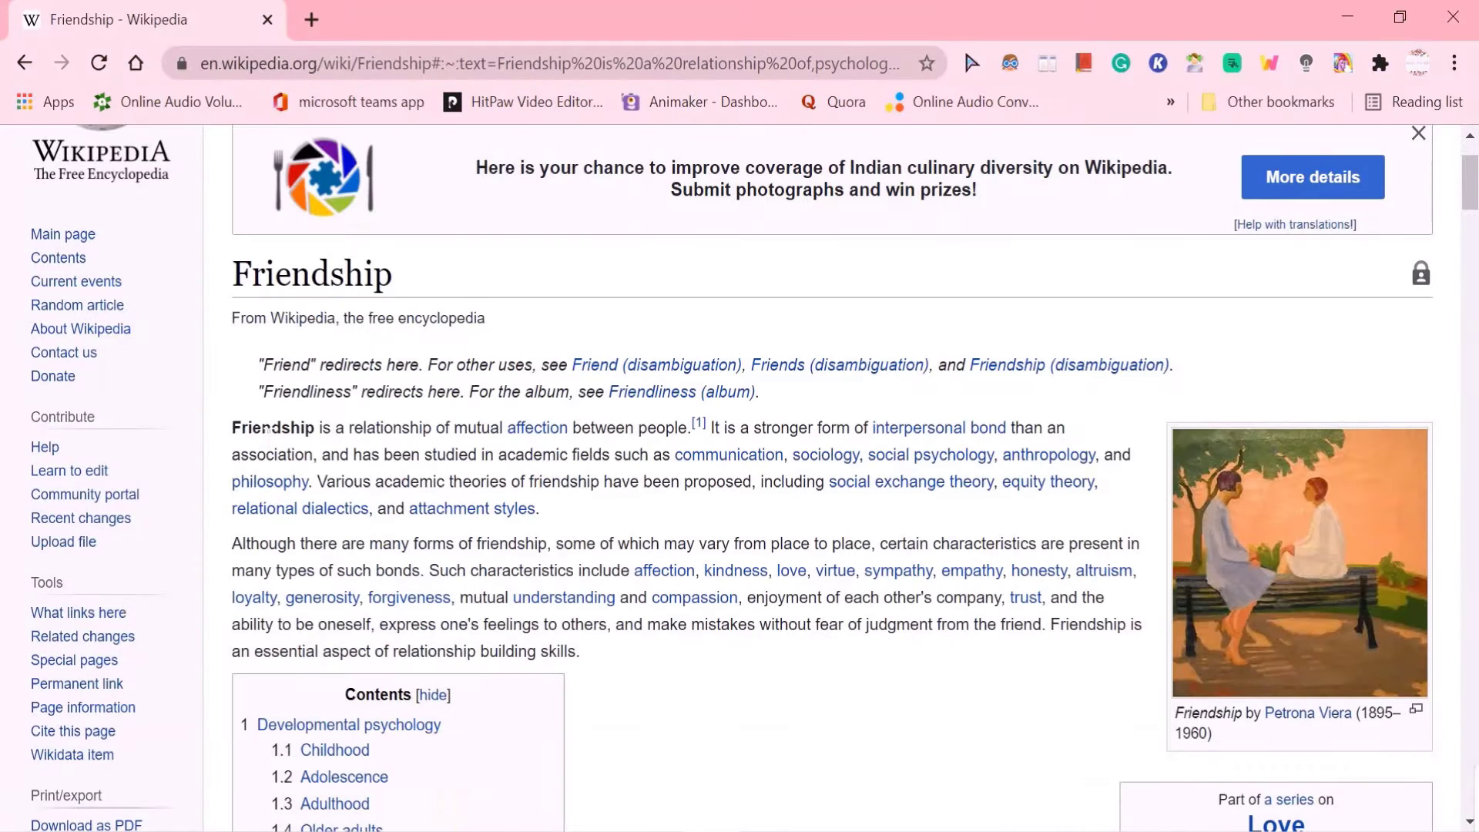
{"action": "triple_click", "coordinate": [269, 430]}
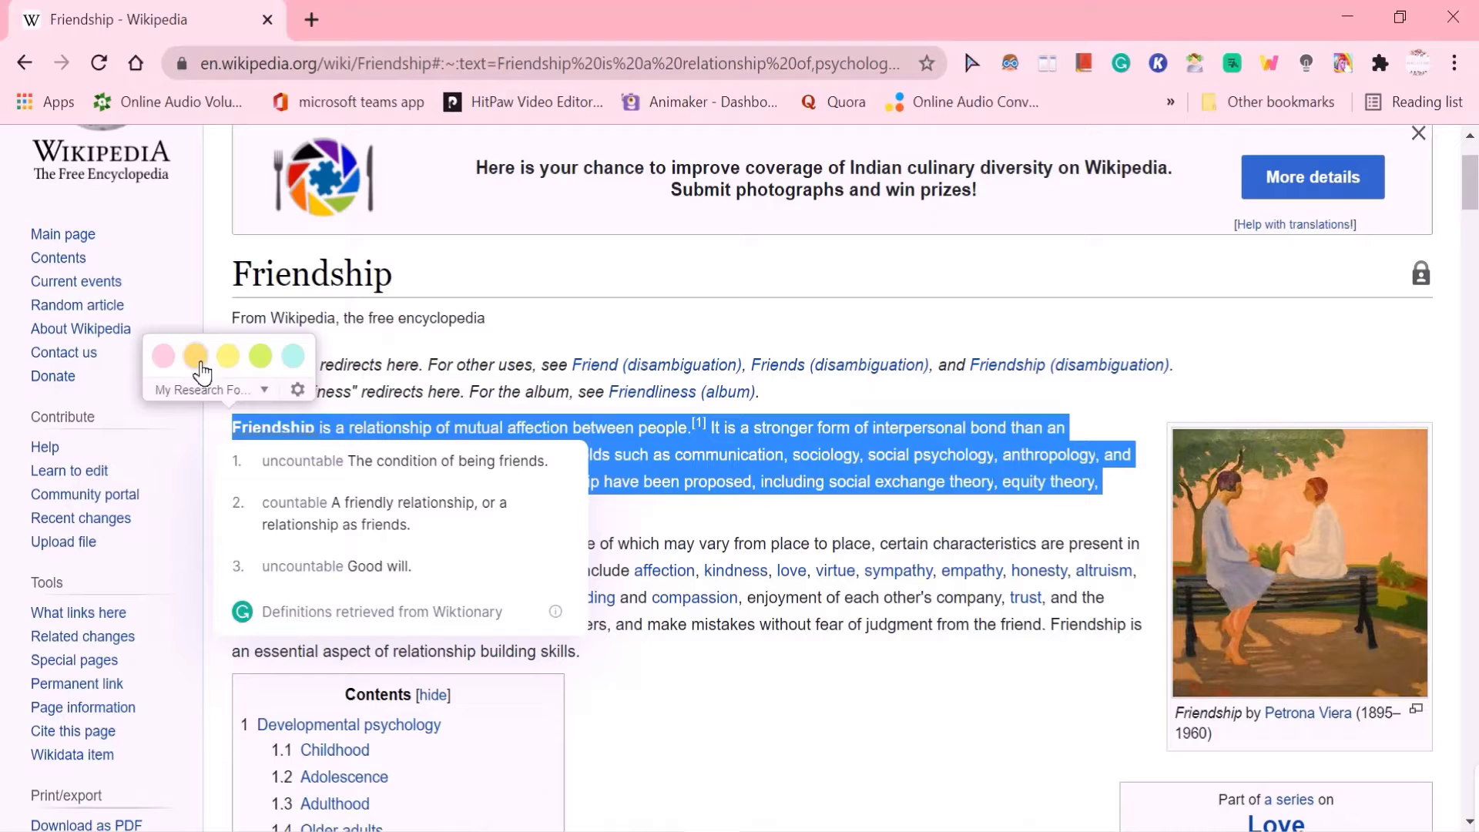
Highlight the Friendship paragraph in pink with Weava and attach the note 'hi welcome to our channel'.
{"action": "left_click", "coordinate": [169, 370]}
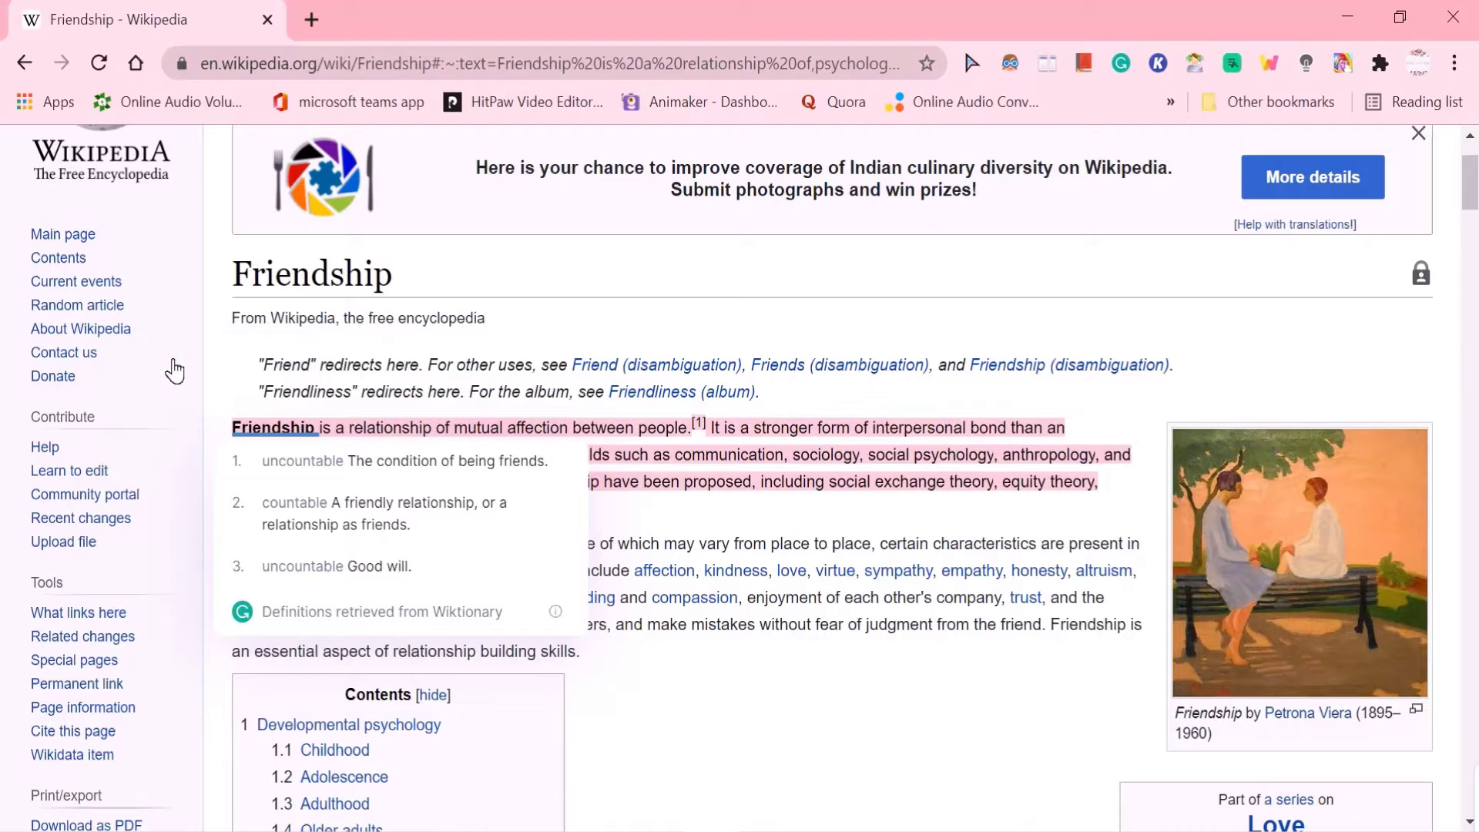
{"action": "left_click", "coordinate": [790, 517]}
{"action": "left_click", "coordinate": [543, 455]}
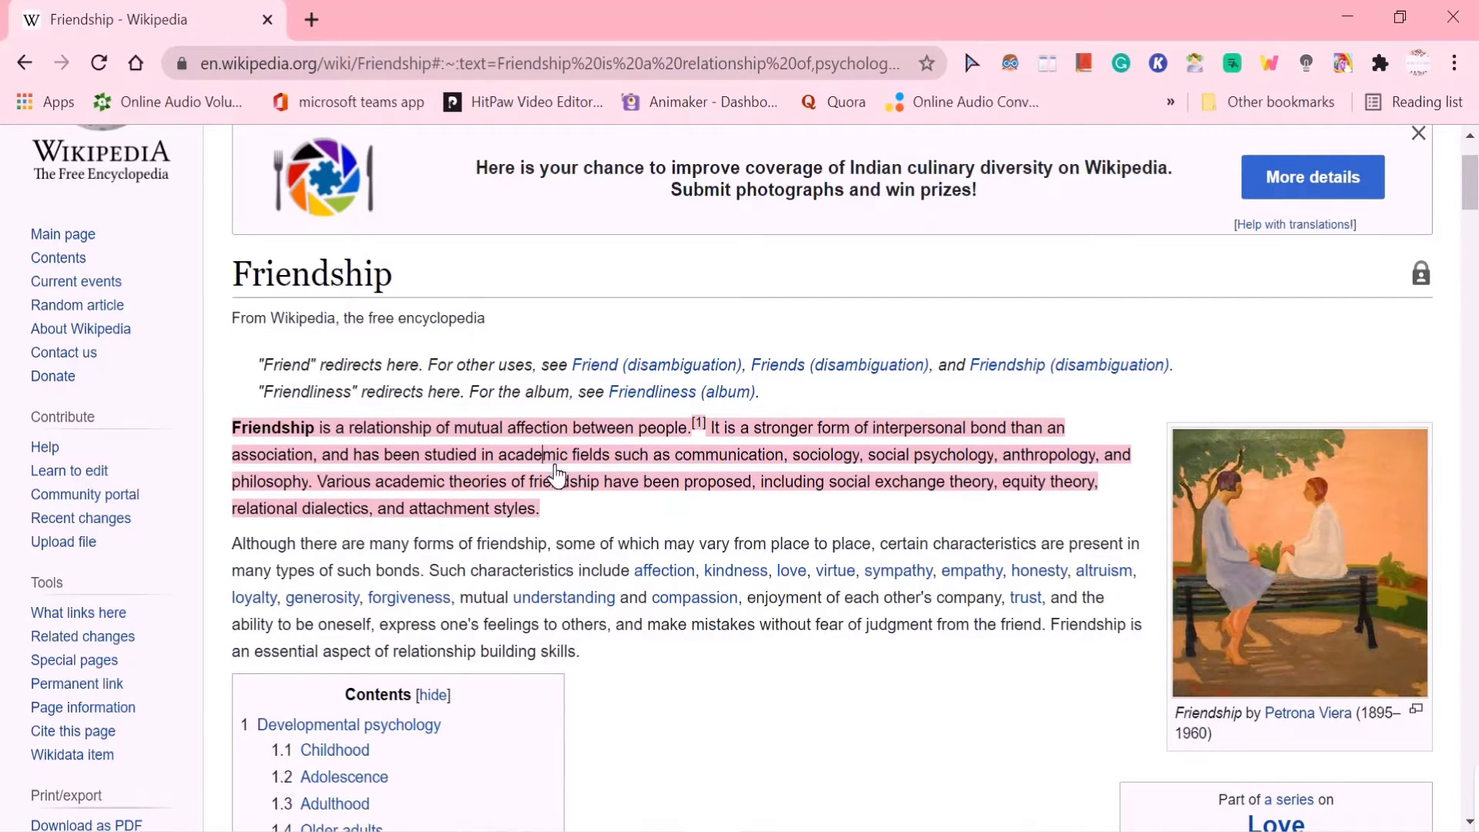
{"action": "left_click", "coordinate": [552, 463]}
{"action": "type", "text": "welcome to our channe"}
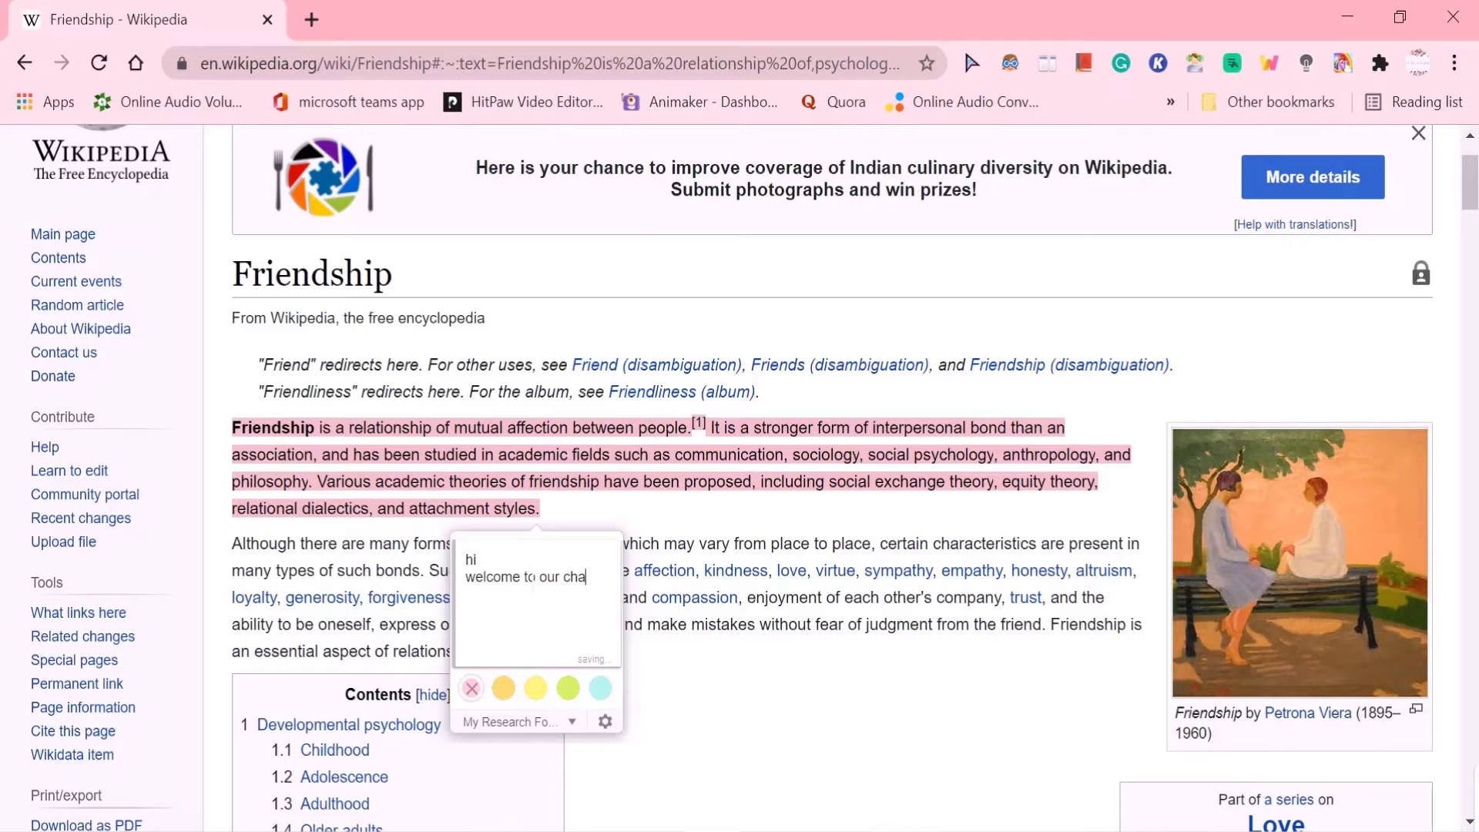
{"action": "type", "text": "l"}
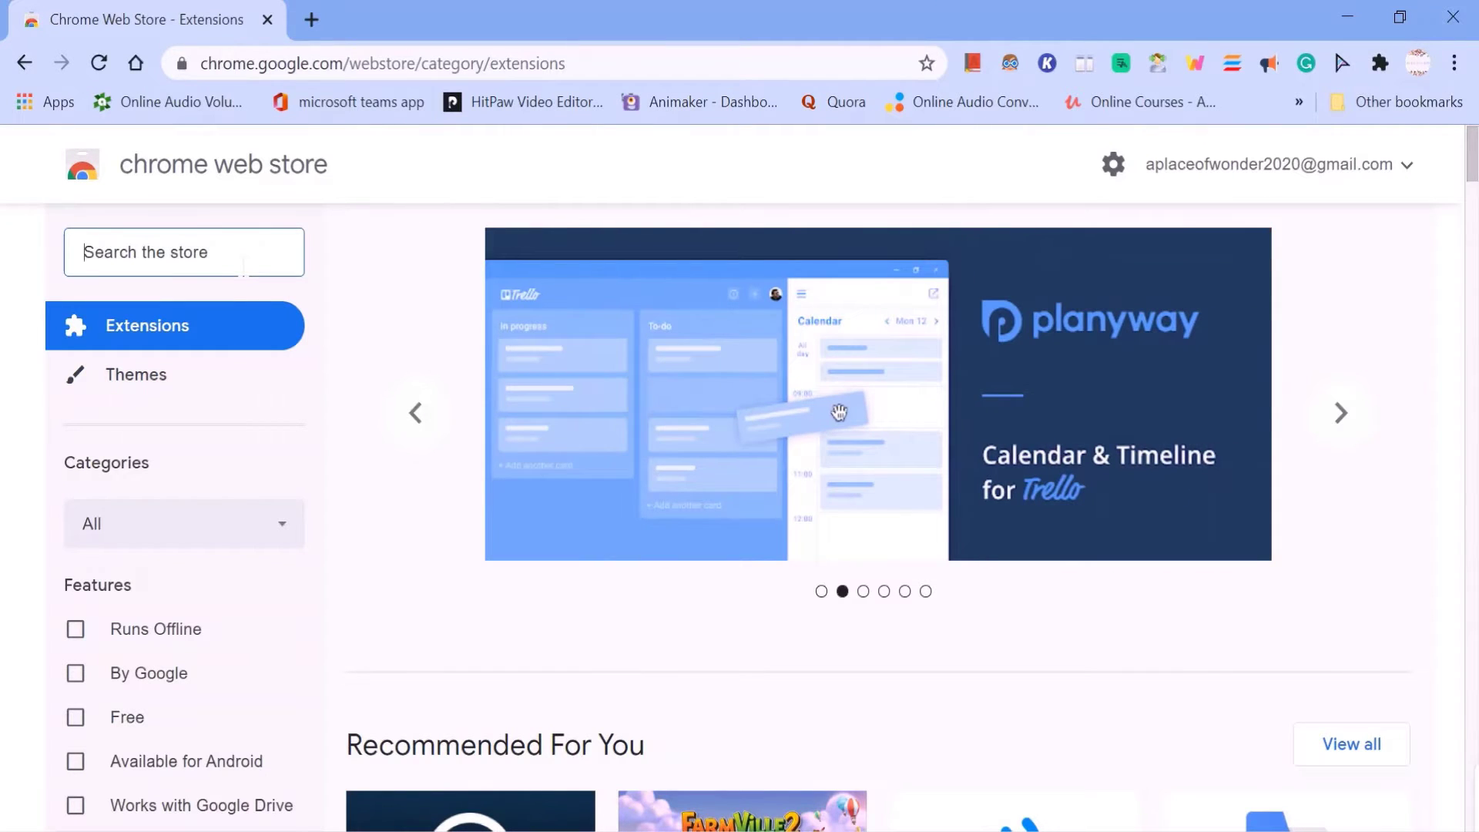
{"action": "type", "text": "podc"}
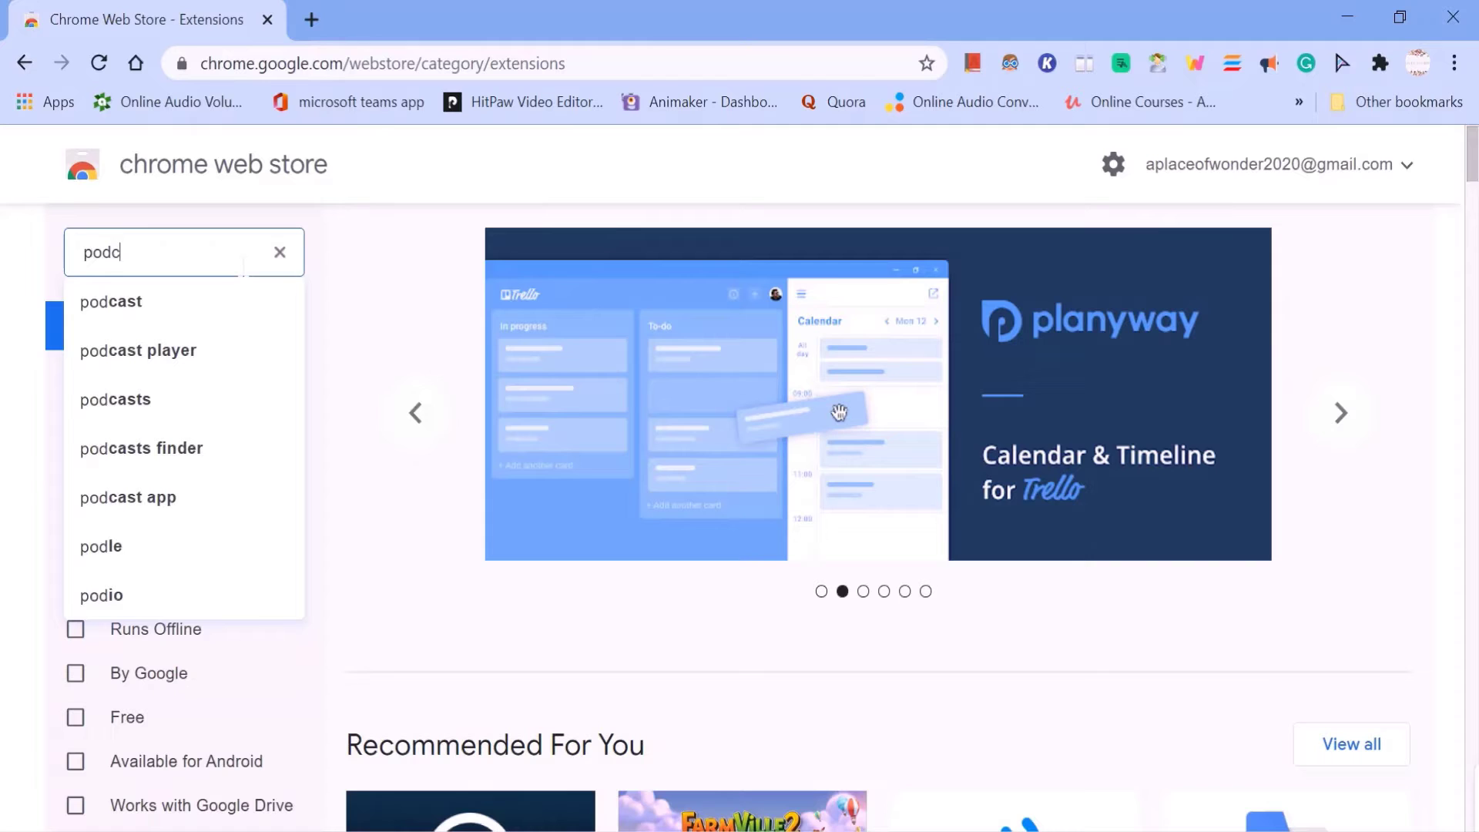
{"action": "type", "text": "astle "}
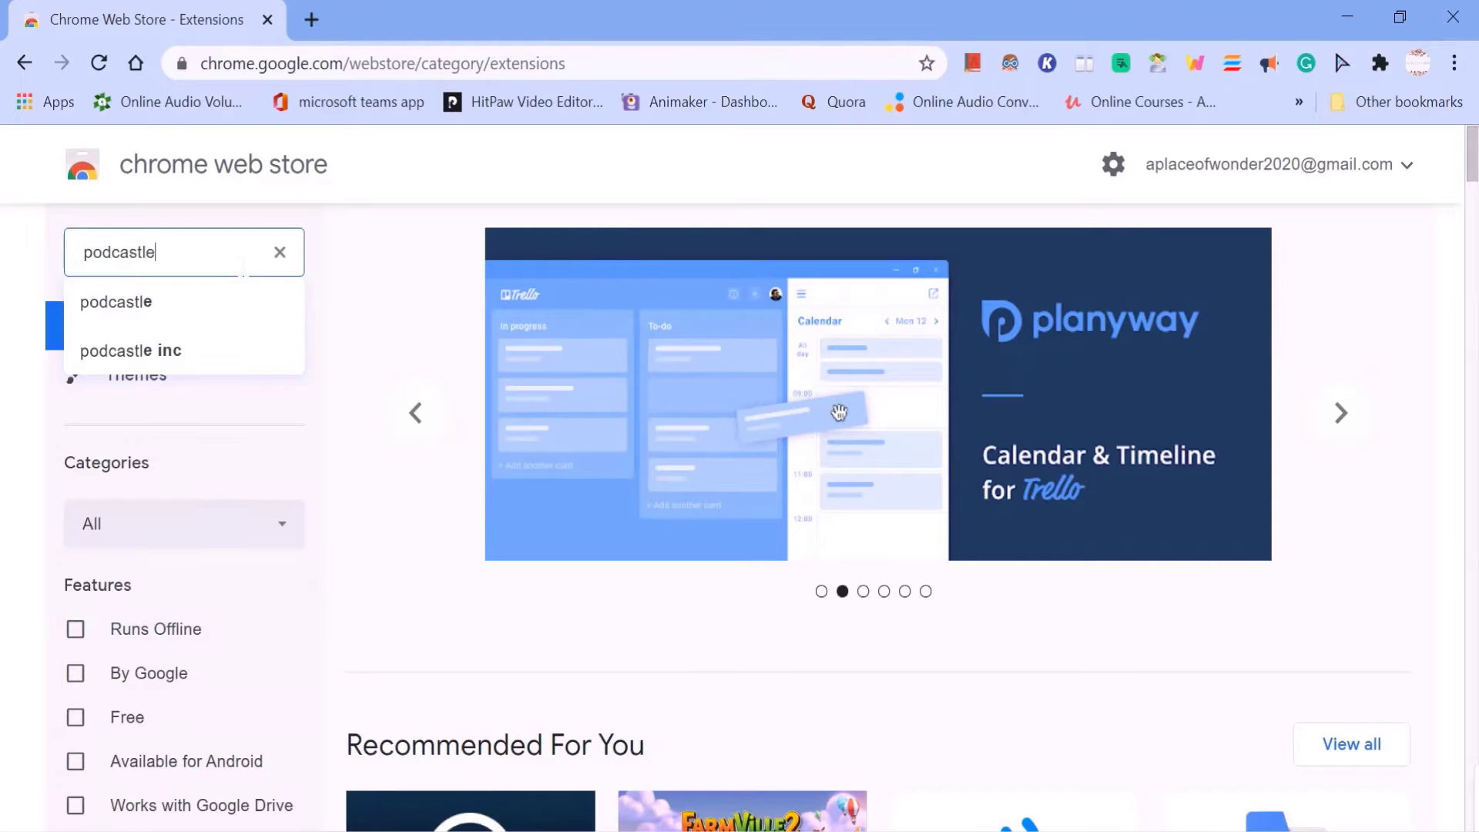
{"action": "type", "text": "a"}
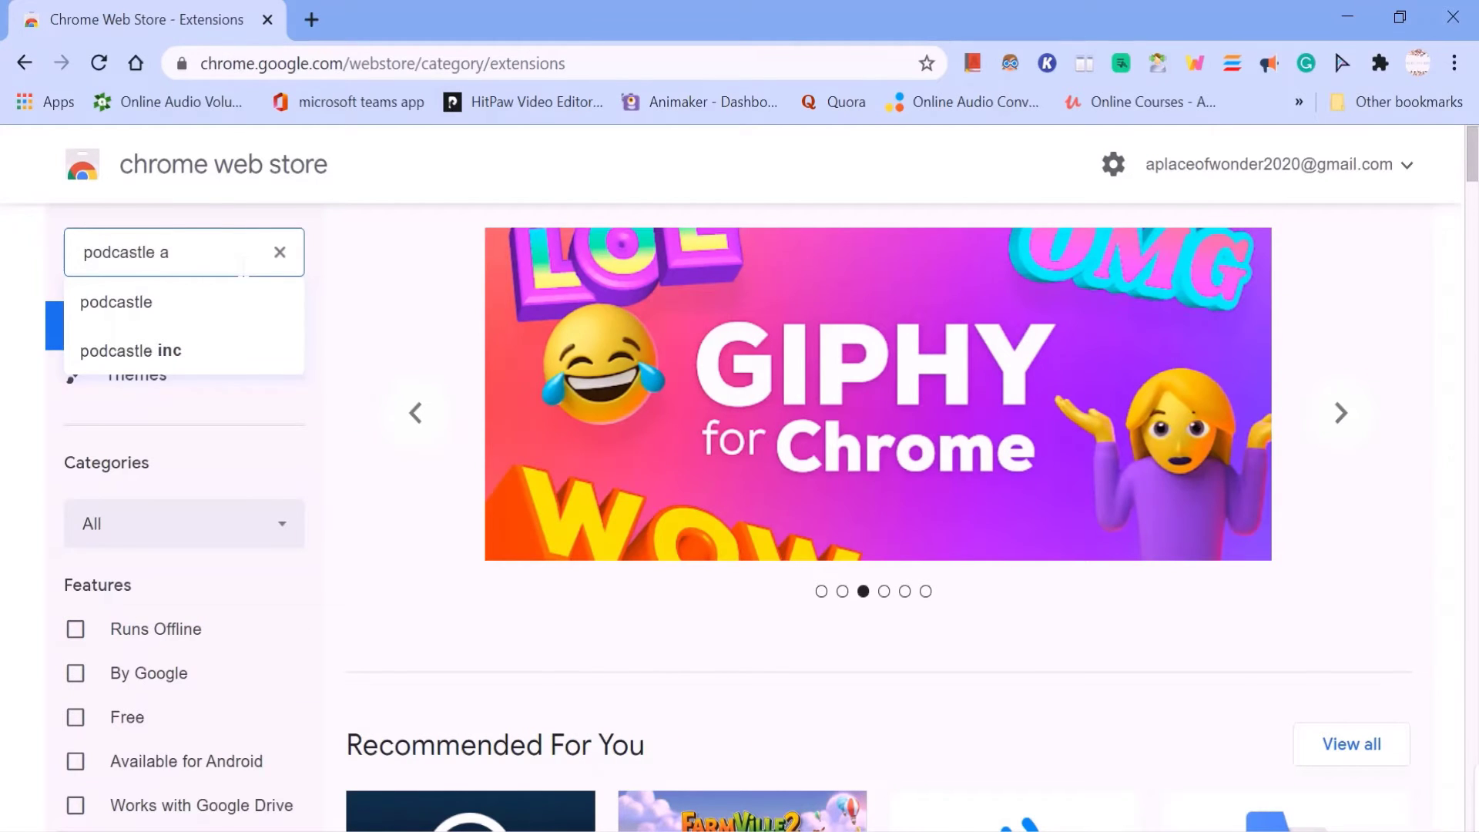
{"action": "type", "text": "i"}
Search the store for 'podcastle ai' and open the Podcastle AI listing.
{"action": "key", "text": "Return"}
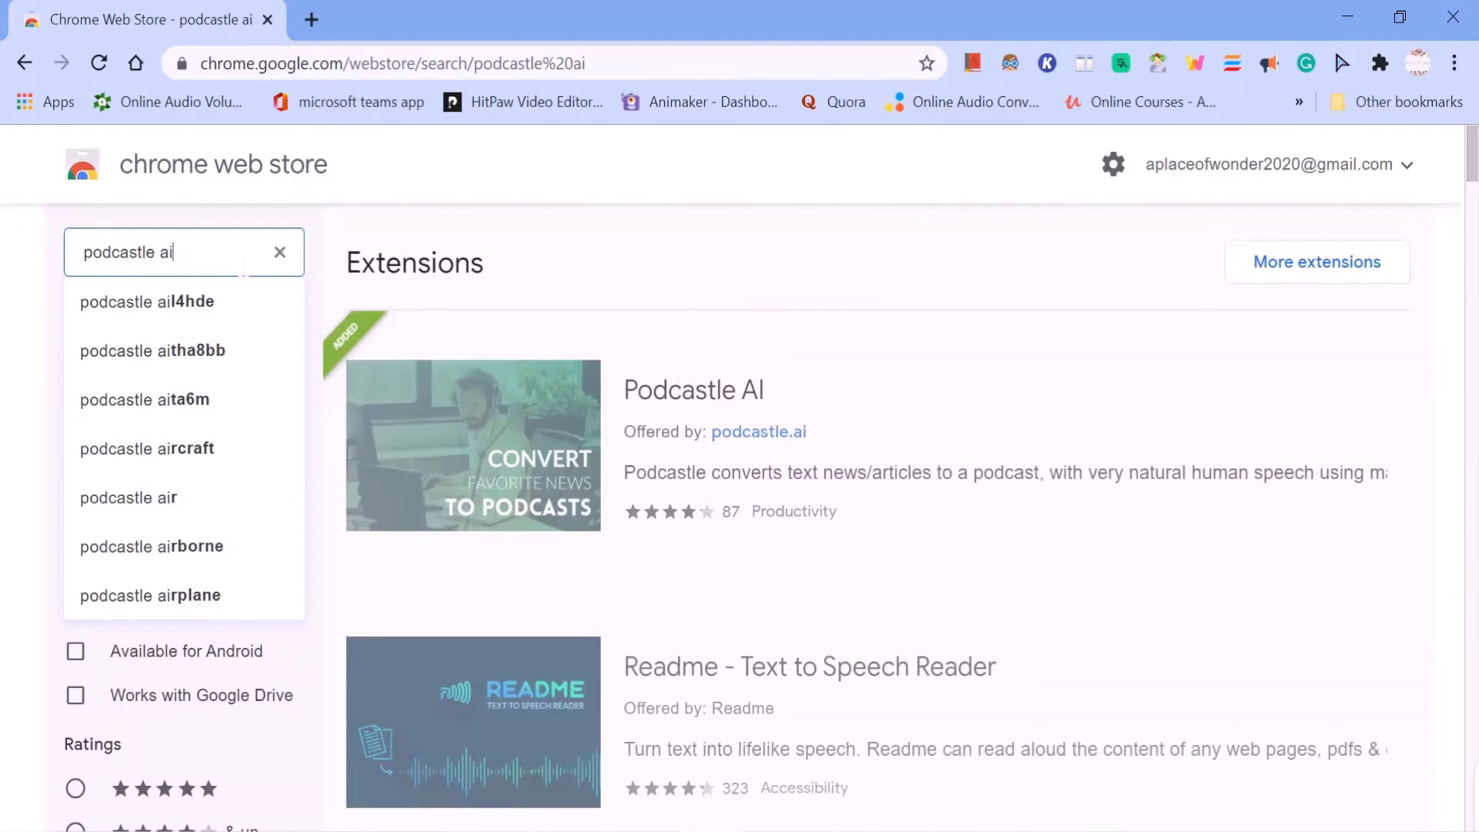
{"action": "left_click", "coordinate": [526, 431]}
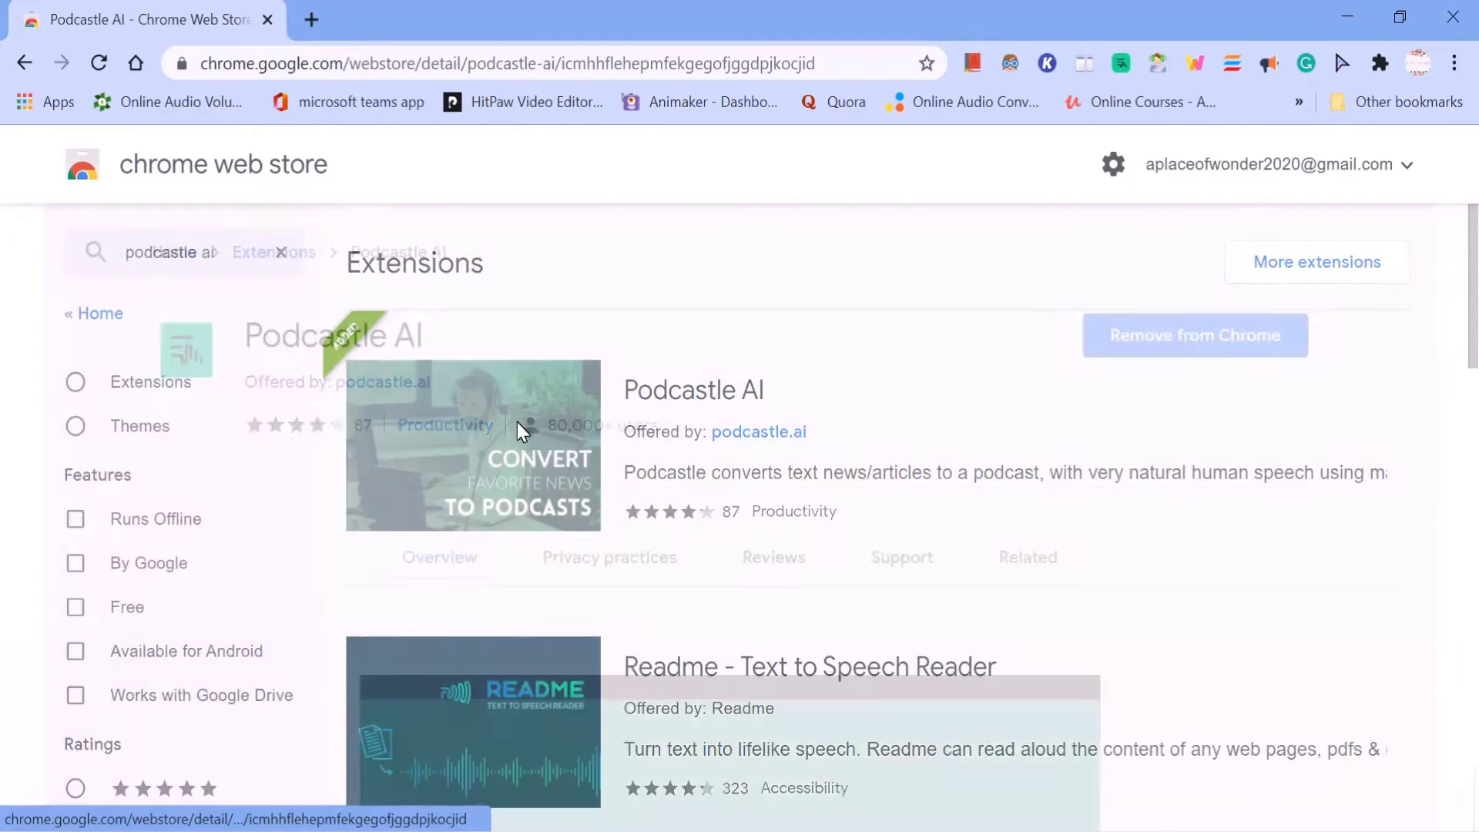
{"action": "scroll", "coordinate": [781, 591], "scroll_direction": "down", "scroll_amount": 3}
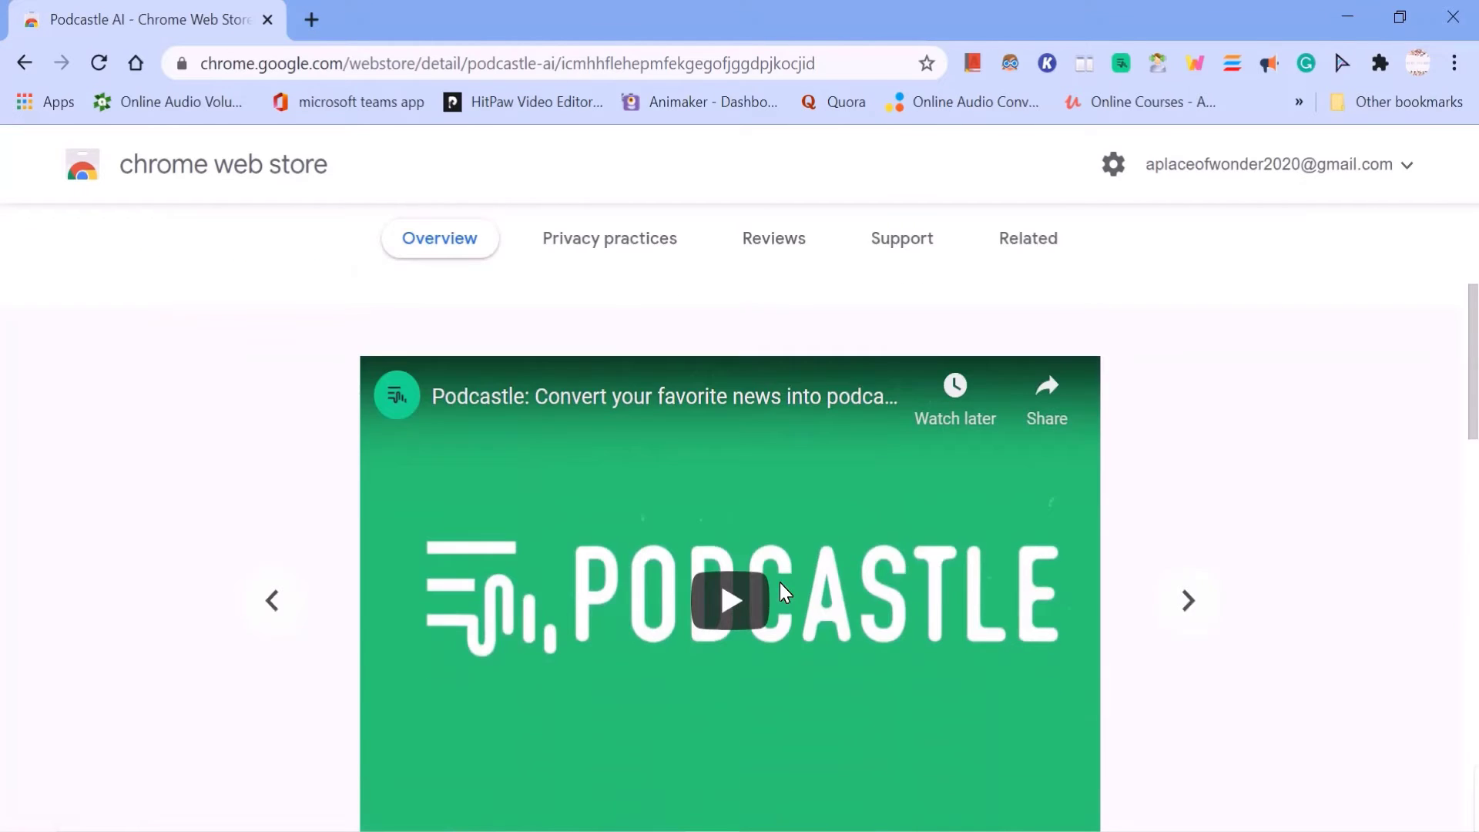
{"action": "scroll", "coordinate": [781, 590], "scroll_direction": "down", "scroll_amount": 3}
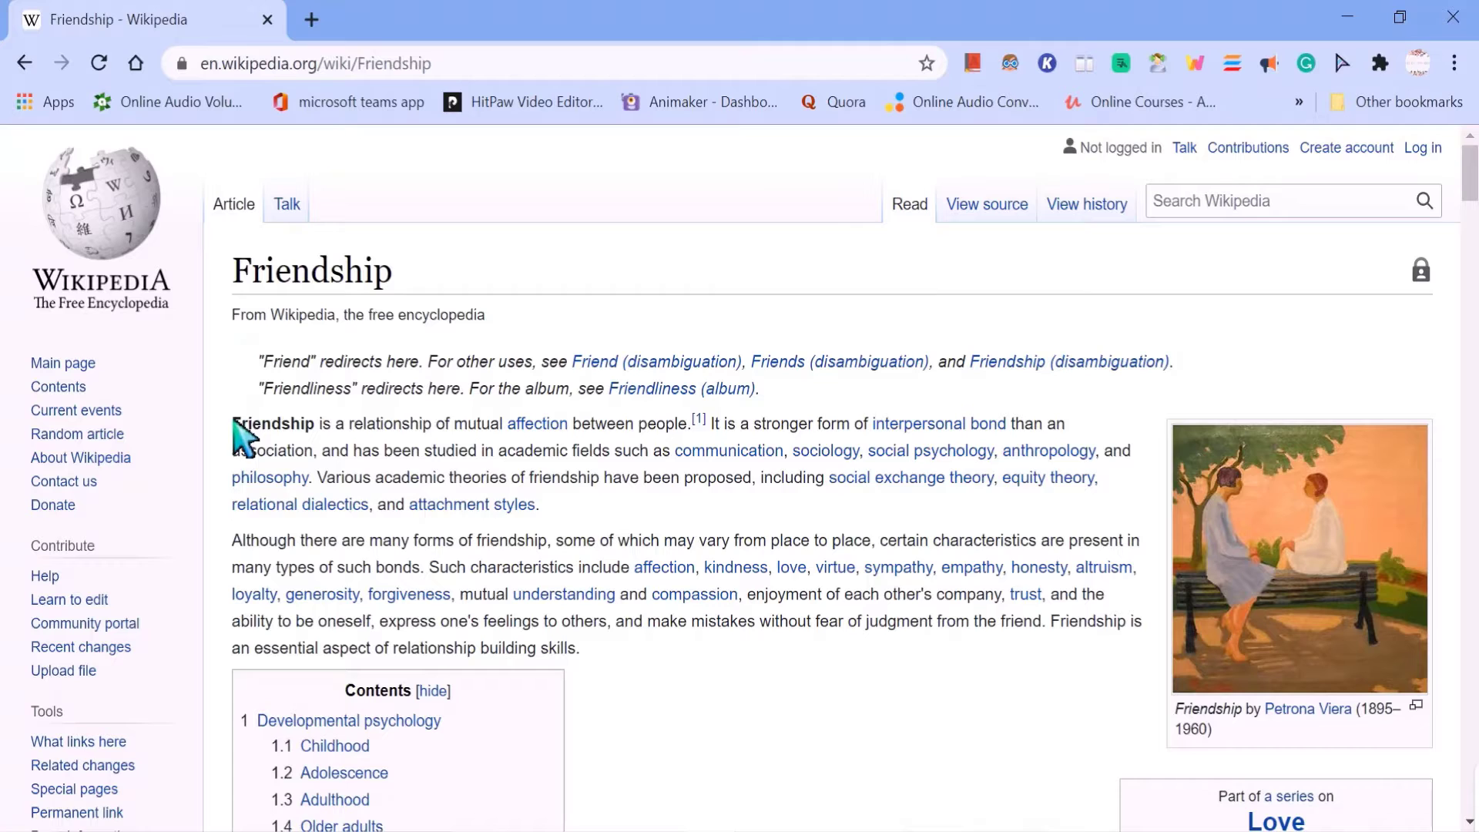
Convert the Friendship article's opening paragraph into a Podcastle podcast, then switch to the other narrator voice.
{"action": "left_click_drag", "start_coordinate": [234, 424], "coordinate": [563, 501]}
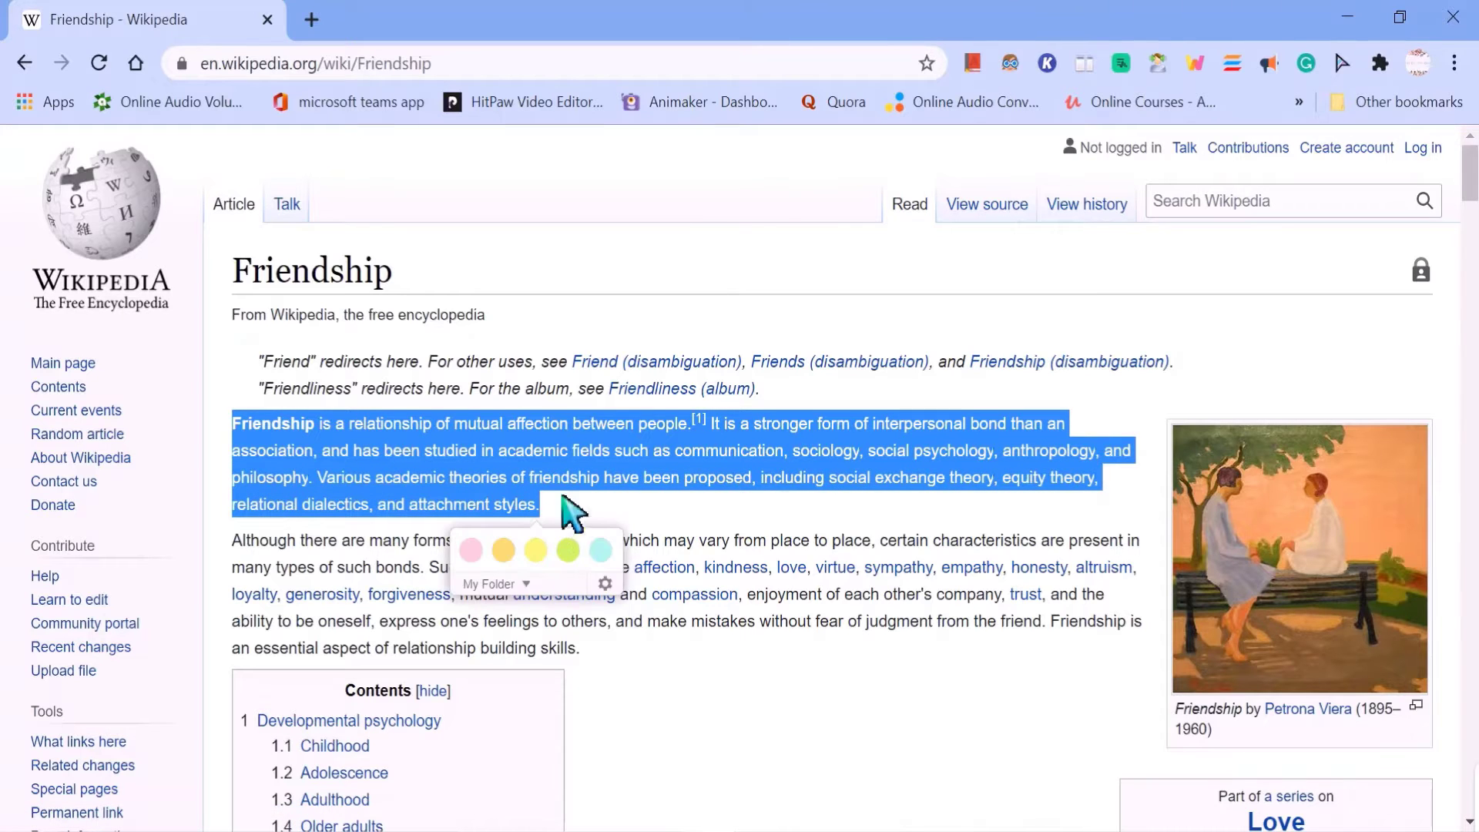
{"action": "left_click", "coordinate": [1119, 64]}
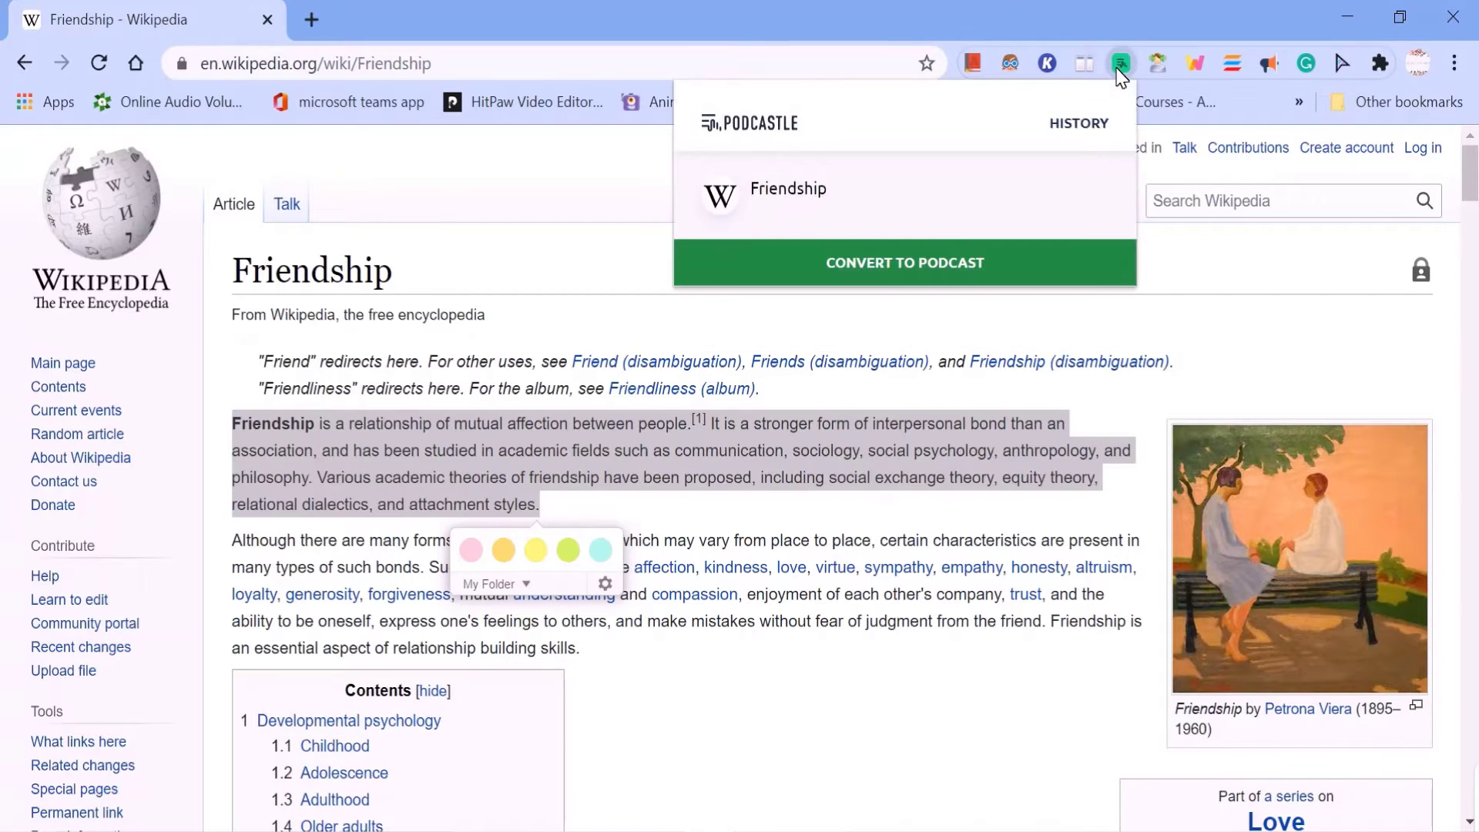
{"action": "left_click", "coordinate": [930, 274]}
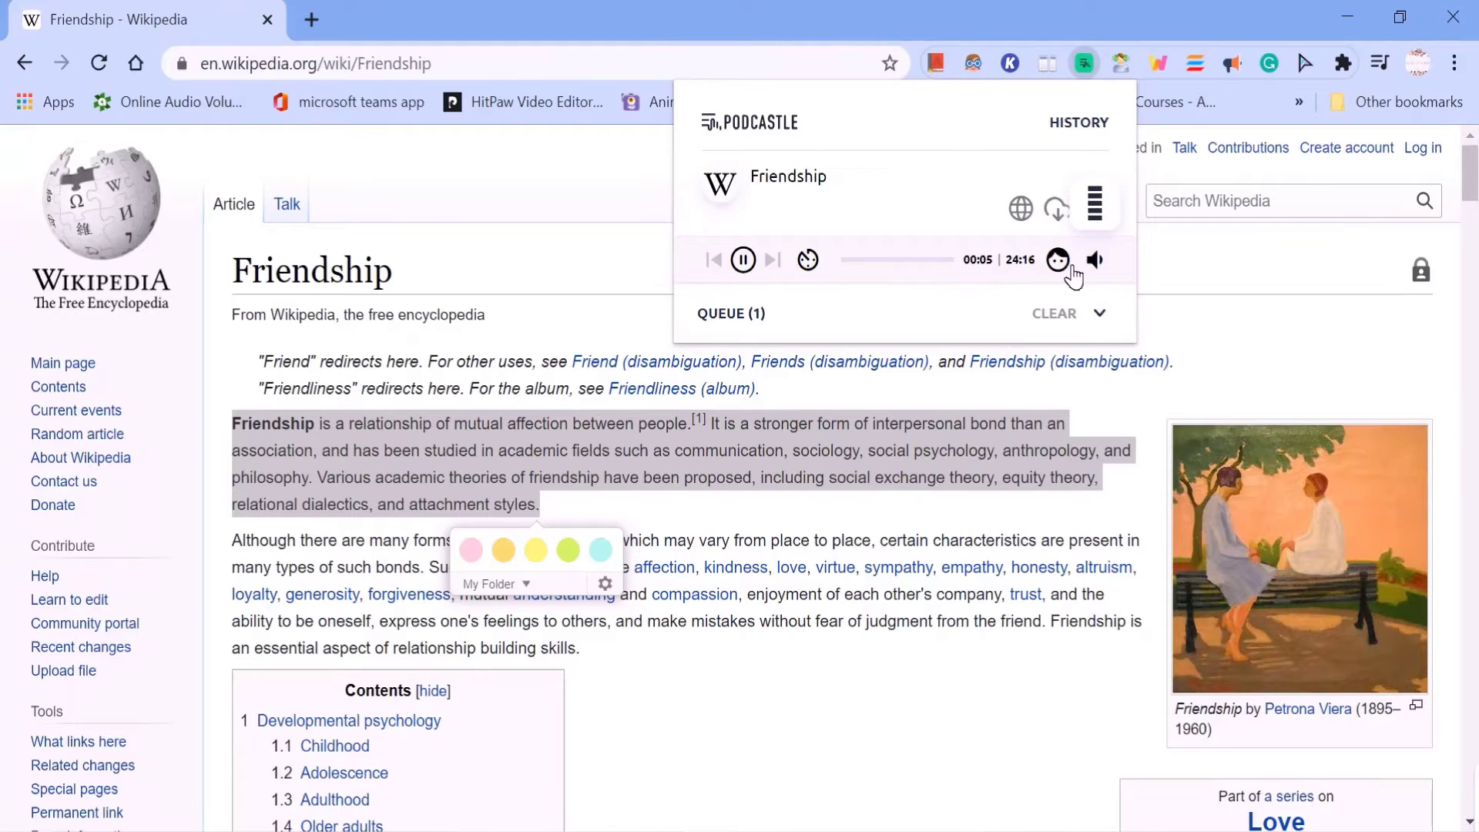
{"action": "mouse_move", "coordinate": [1056, 258]}
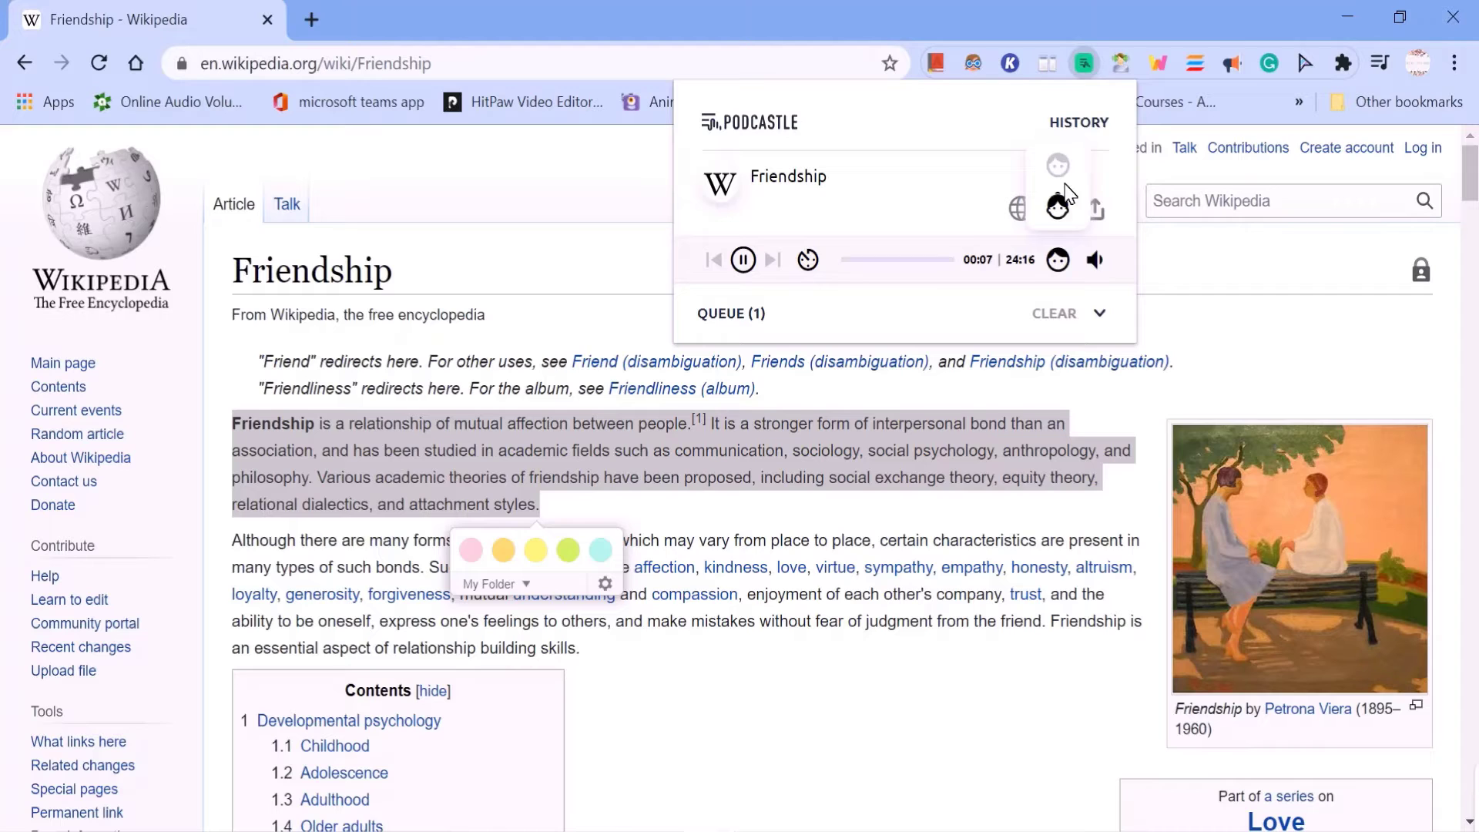
{"action": "left_click", "coordinate": [1060, 211]}
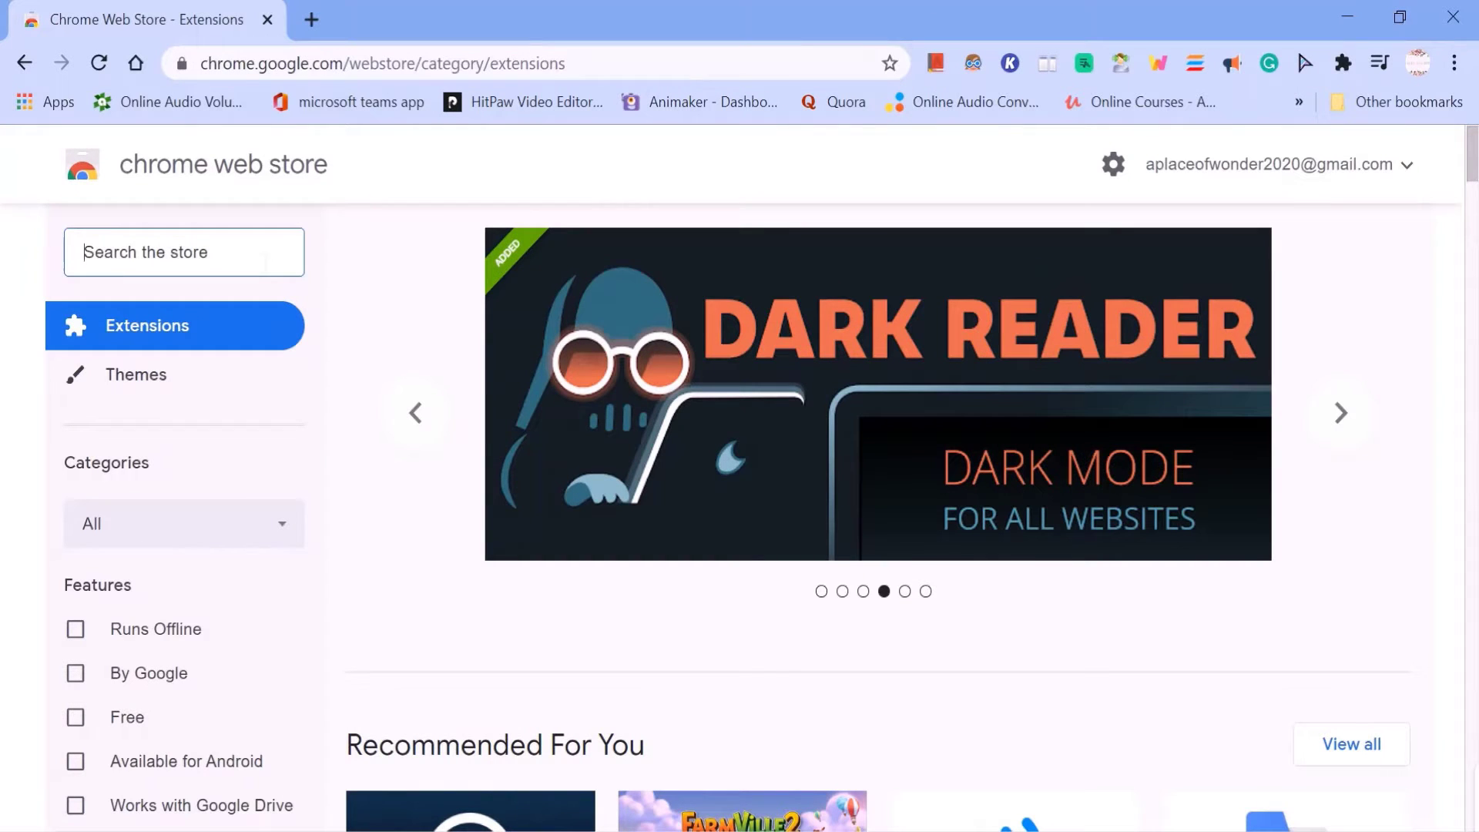
{"action": "type", "text": "kam"}
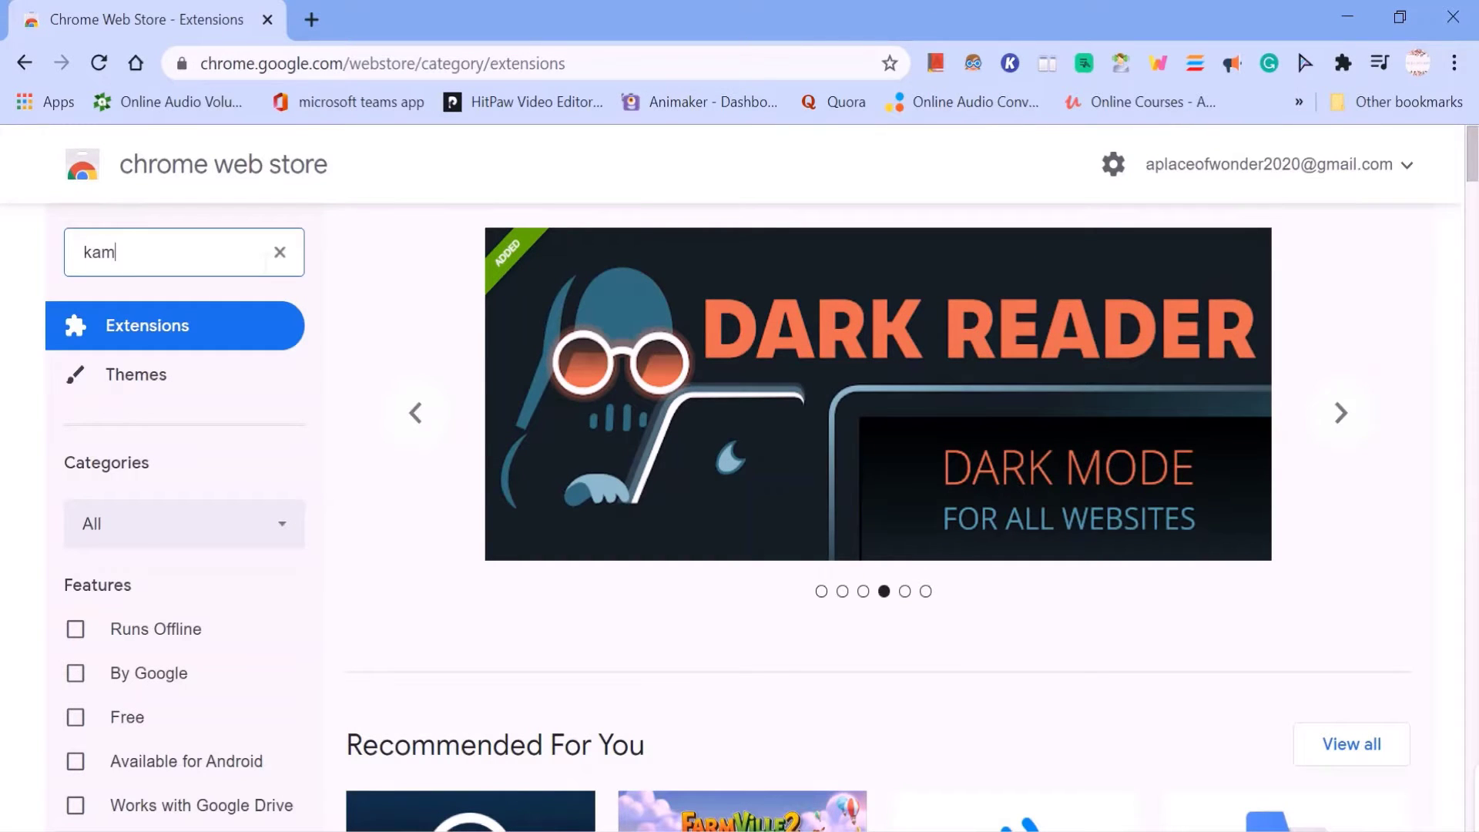
{"action": "type", "text": "i"}
Search the store for 'kami' and open the Kami for Google Chrome listing.
{"action": "key", "text": "Return"}
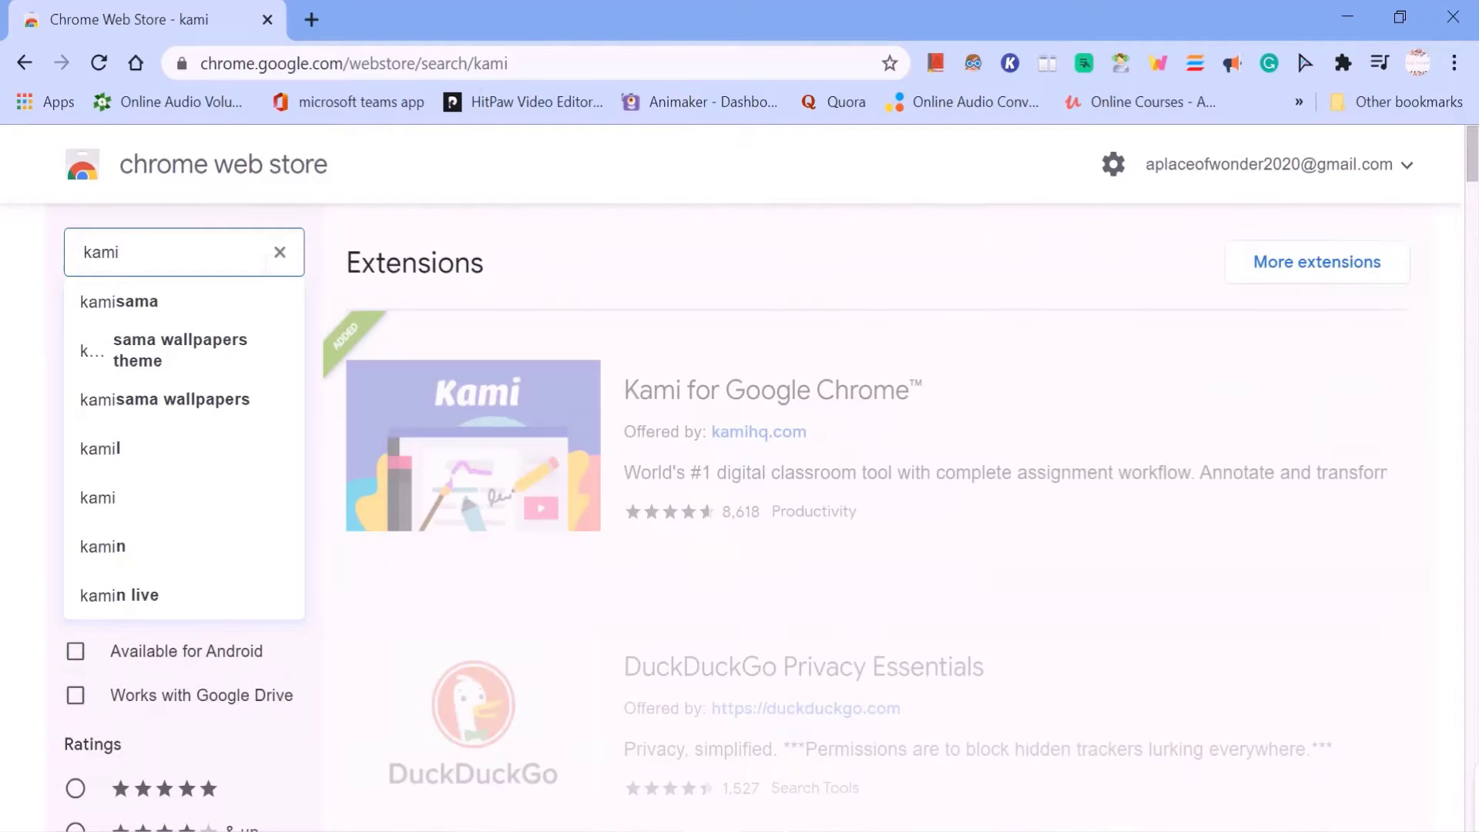
{"action": "left_click", "coordinate": [501, 448]}
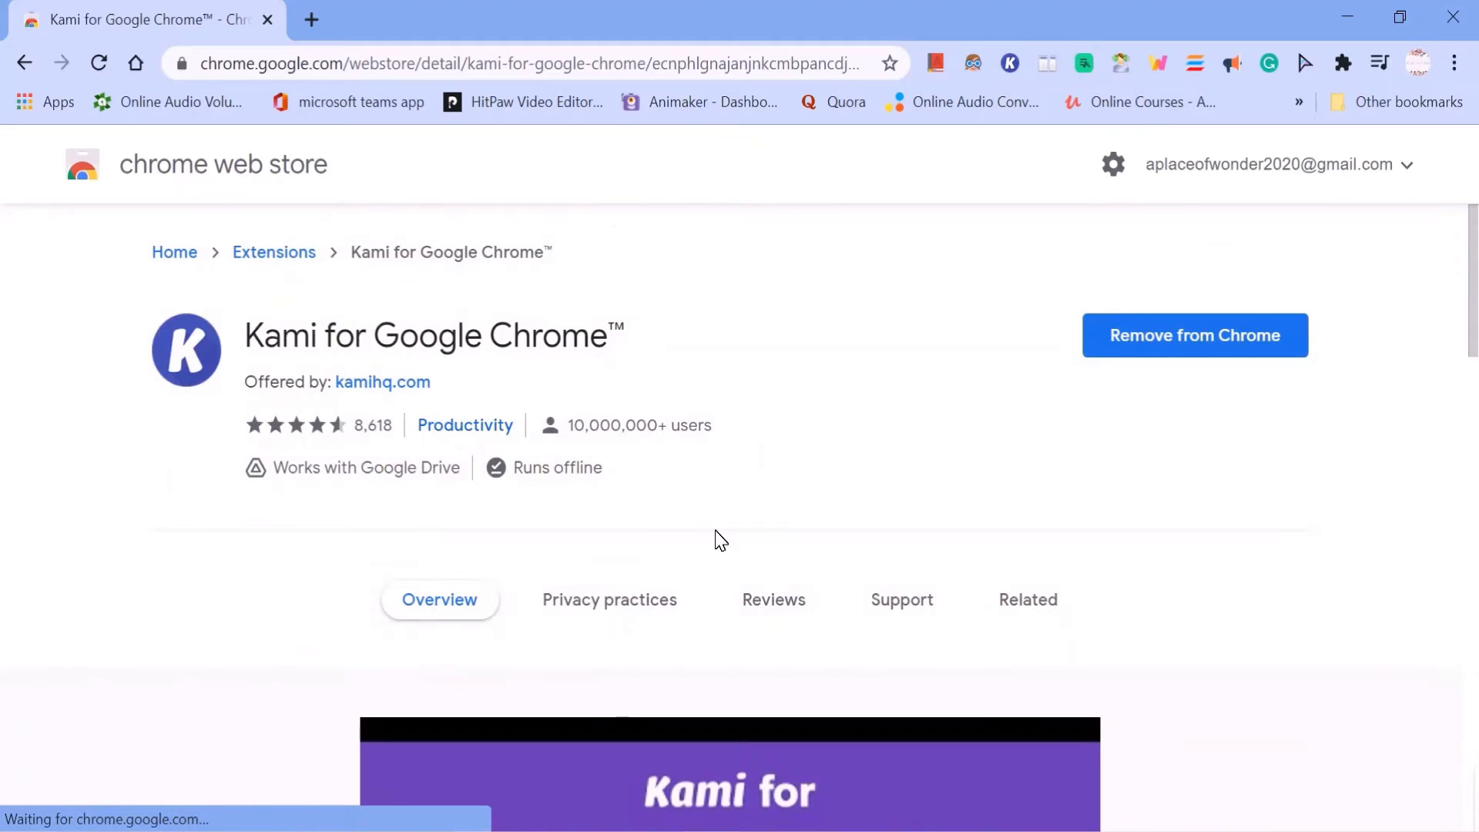
{"action": "scroll", "coordinate": [715, 530], "scroll_direction": "down", "scroll_amount": 2}
{"action": "scroll", "coordinate": [715, 530], "scroll_direction": "down", "scroll_amount": 1}
{"action": "scroll", "coordinate": [716, 530], "scroll_direction": "down", "scroll_amount": 3}
{"action": "scroll", "coordinate": [716, 539], "scroll_direction": "down", "scroll_amount": 1}
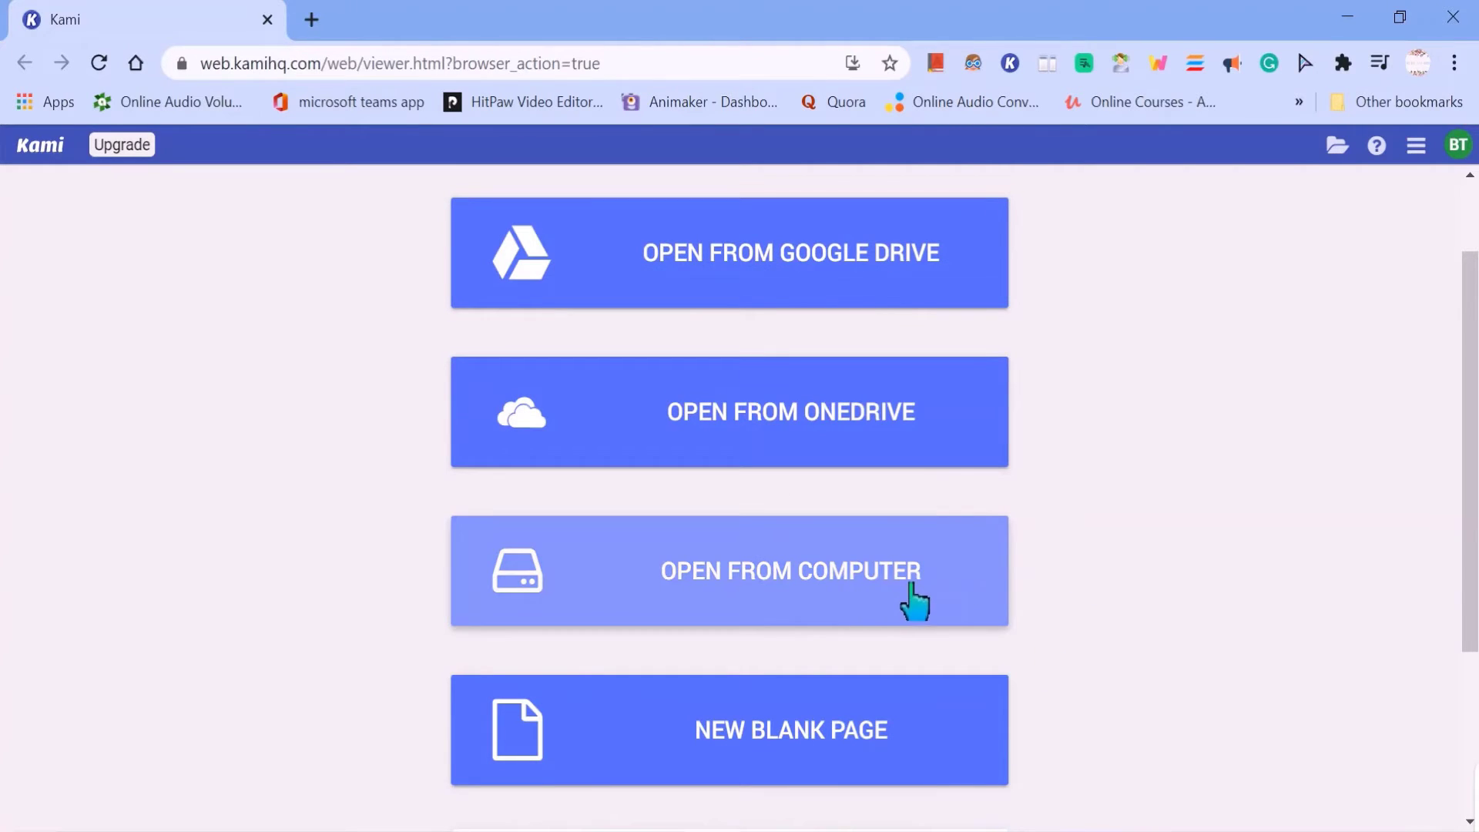
Start a new Kami document, previewing Lined and Music Sheet before settling on Blank Page.
{"action": "left_click", "coordinate": [904, 752]}
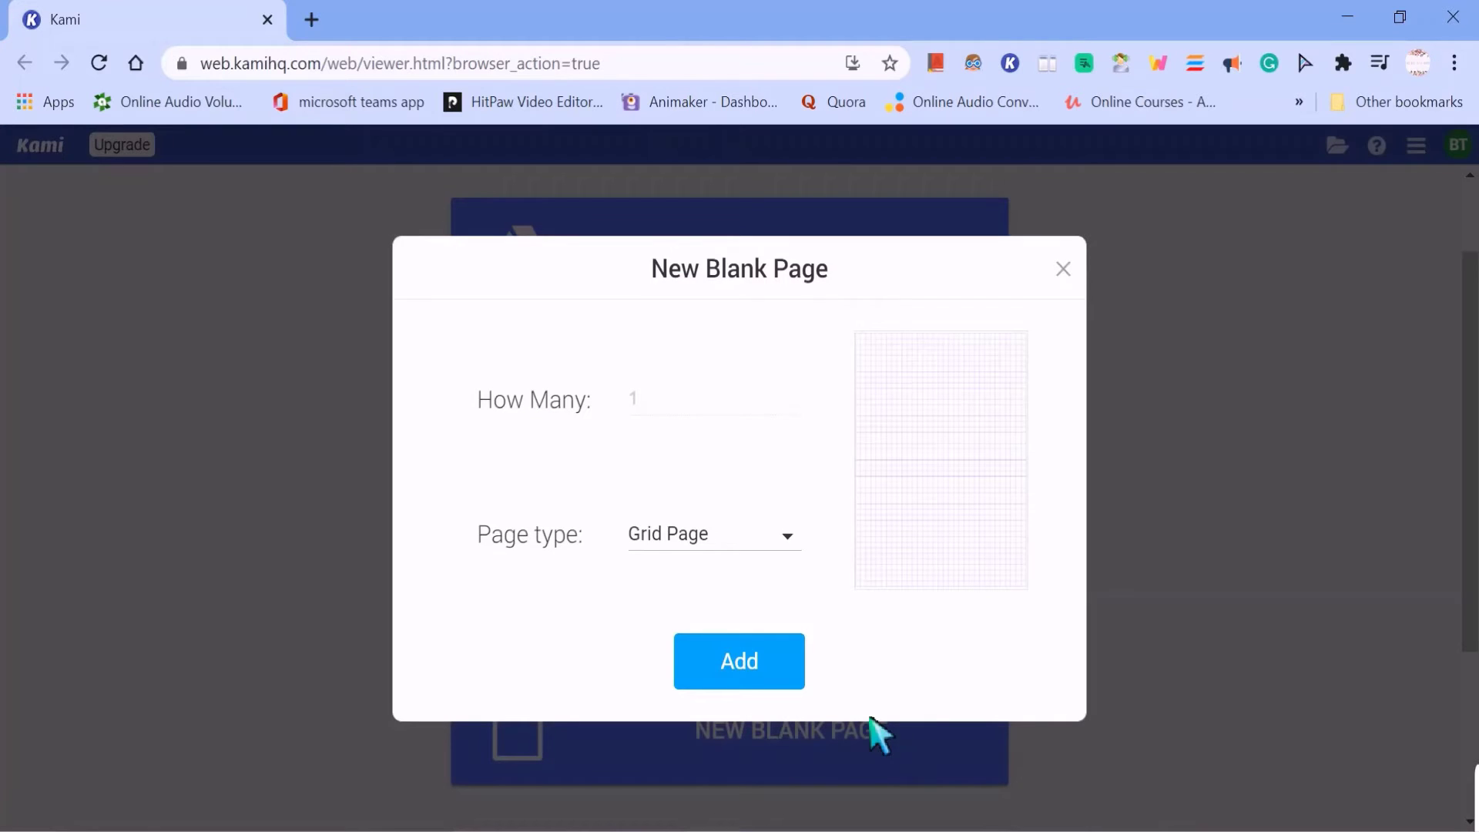
{"action": "left_click", "coordinate": [740, 553]}
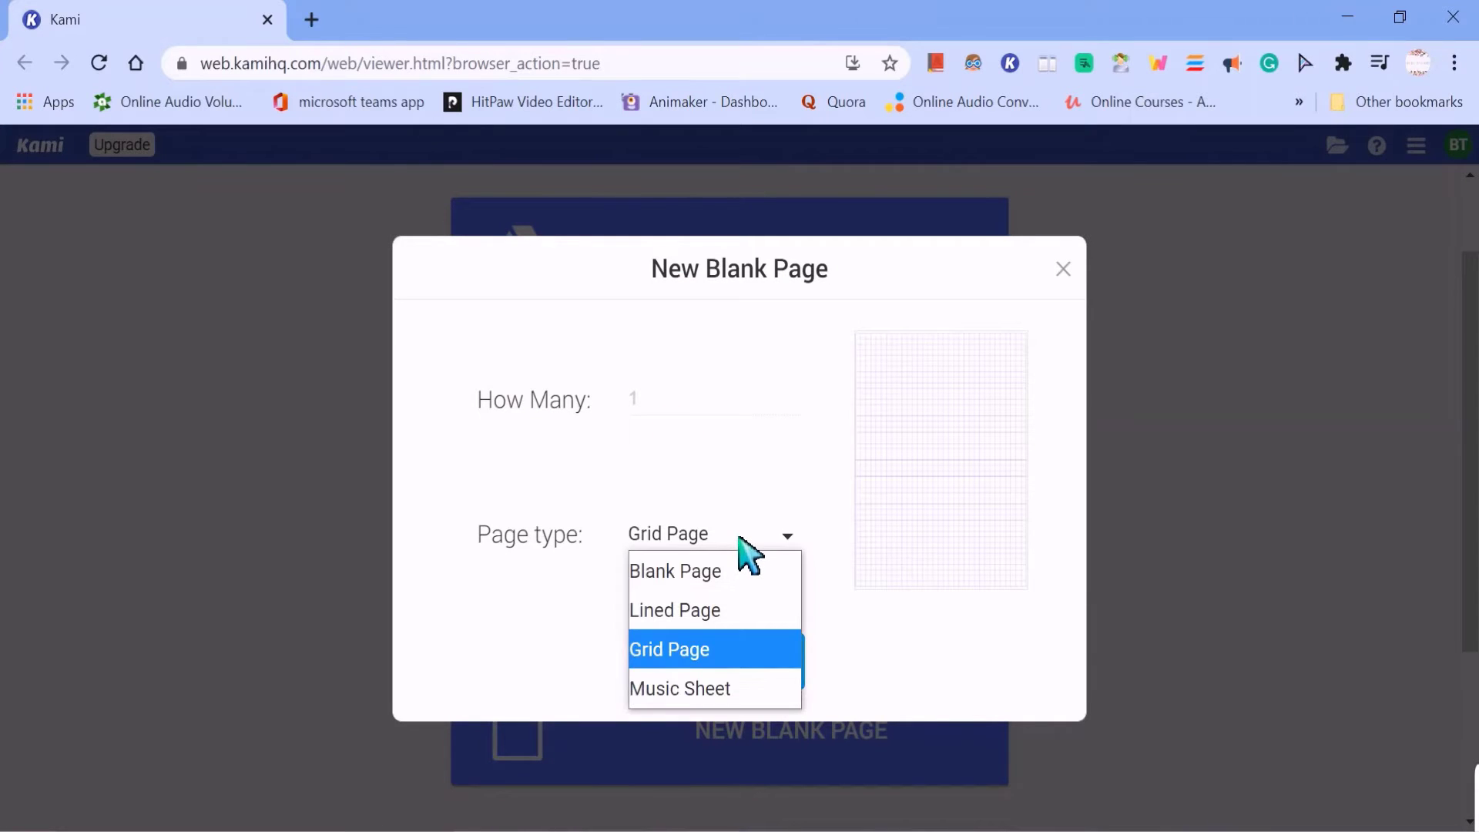
{"action": "left_click", "coordinate": [736, 569]}
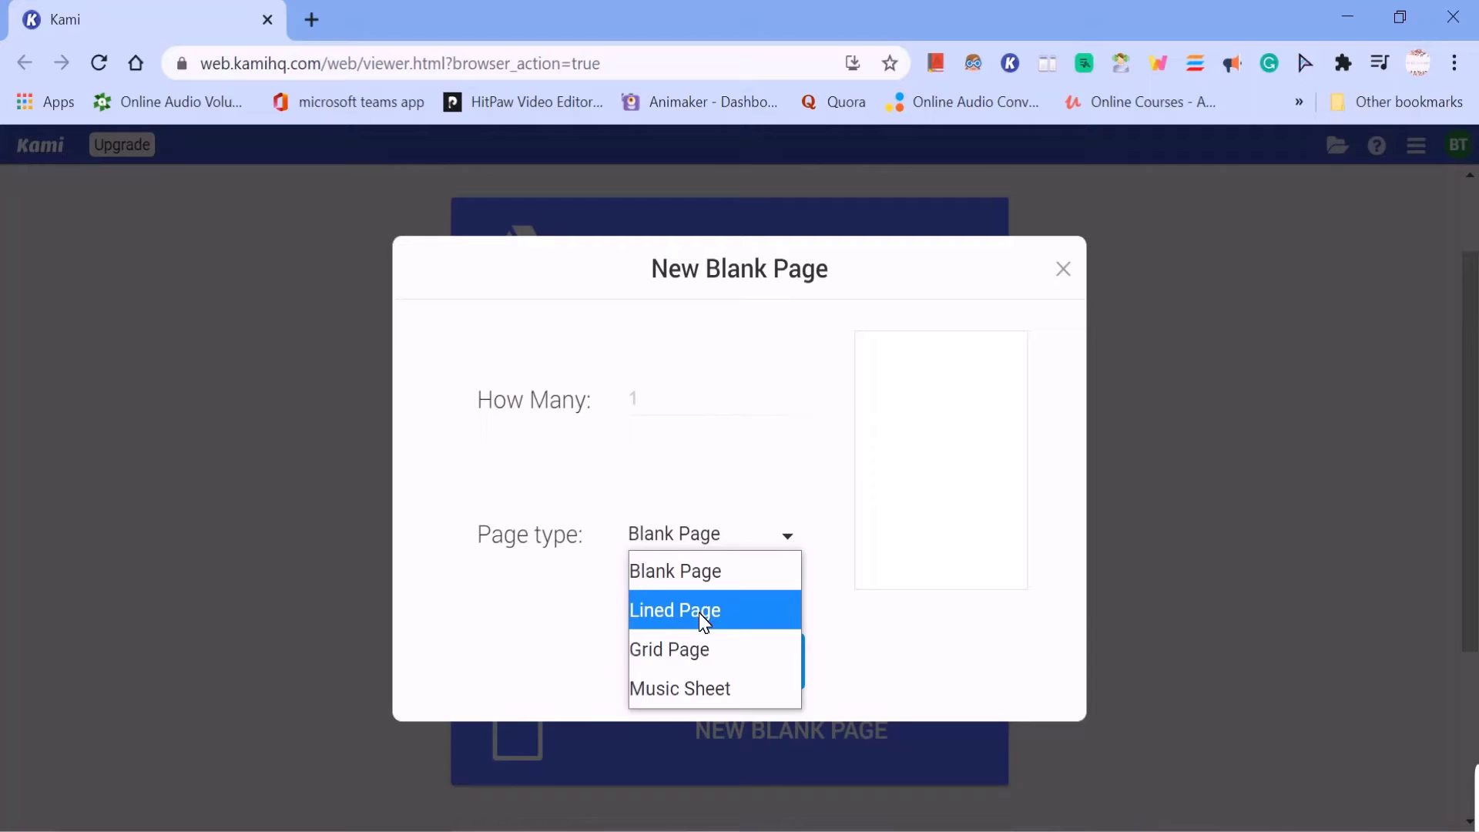
{"action": "left_click", "coordinate": [703, 610]}
{"action": "left_click", "coordinate": [706, 552]}
{"action": "left_click", "coordinate": [720, 688]}
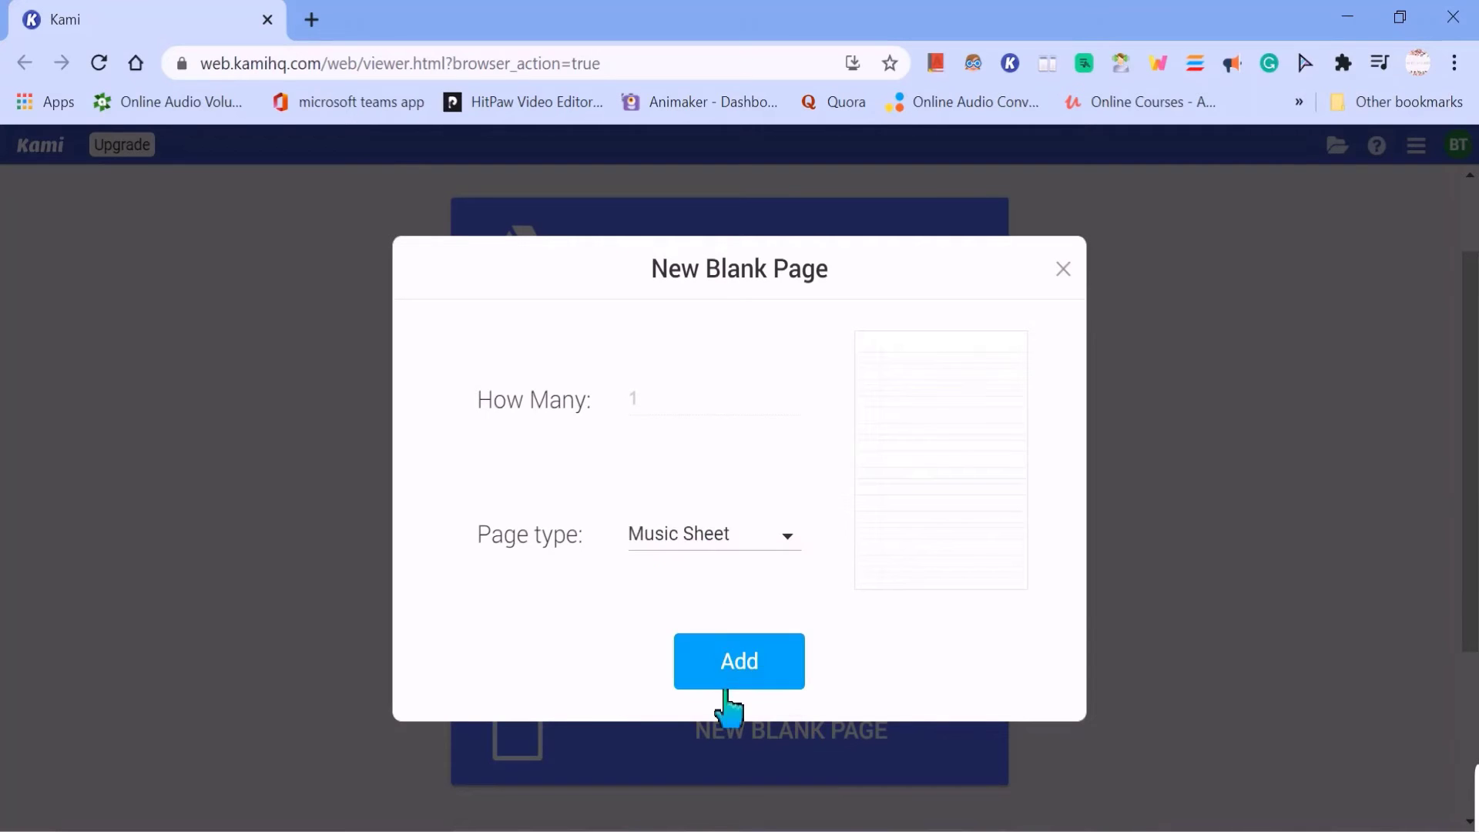
{"action": "left_click", "coordinate": [687, 540]}
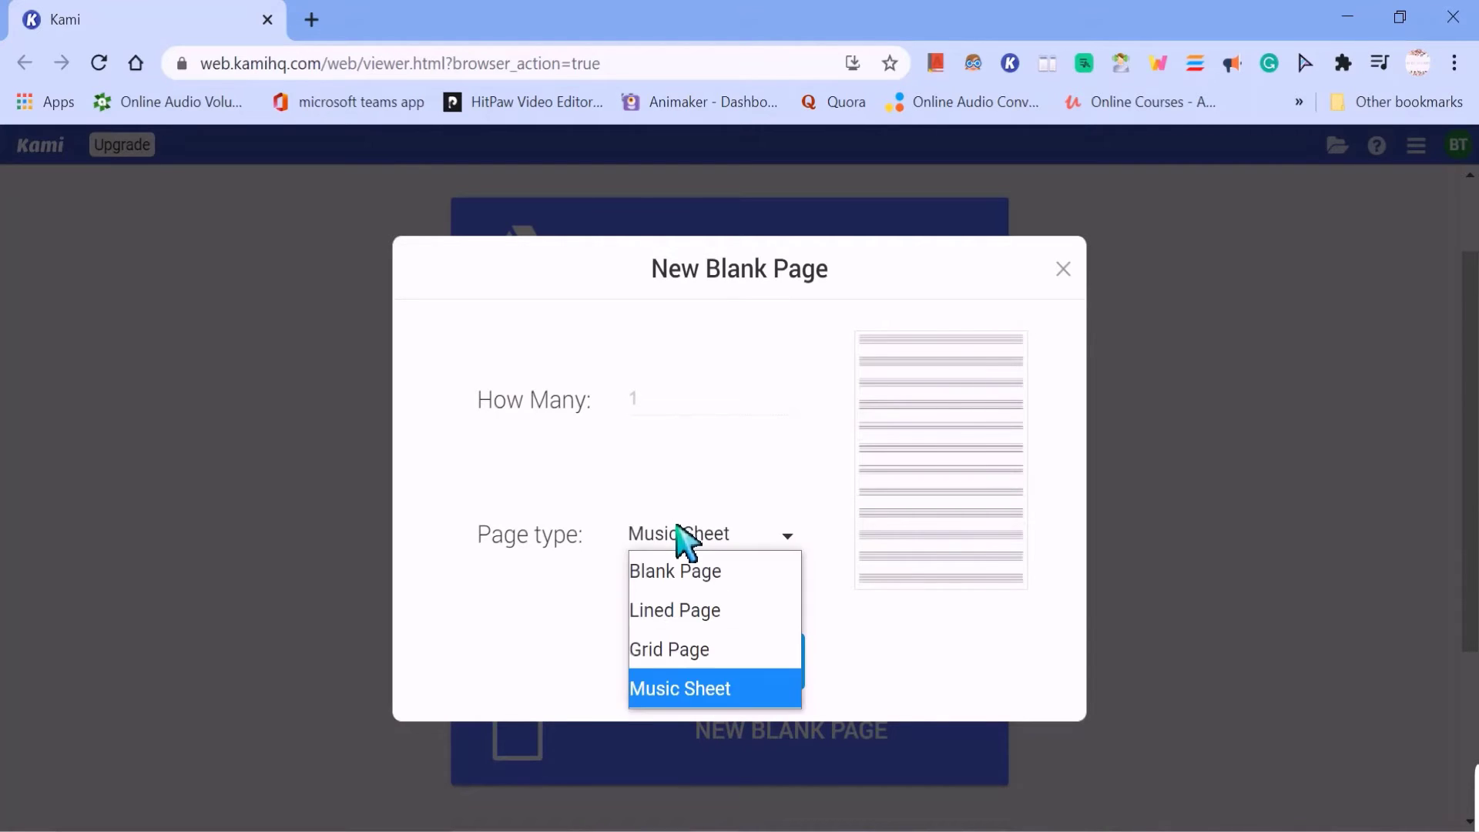
{"action": "left_click", "coordinate": [690, 581]}
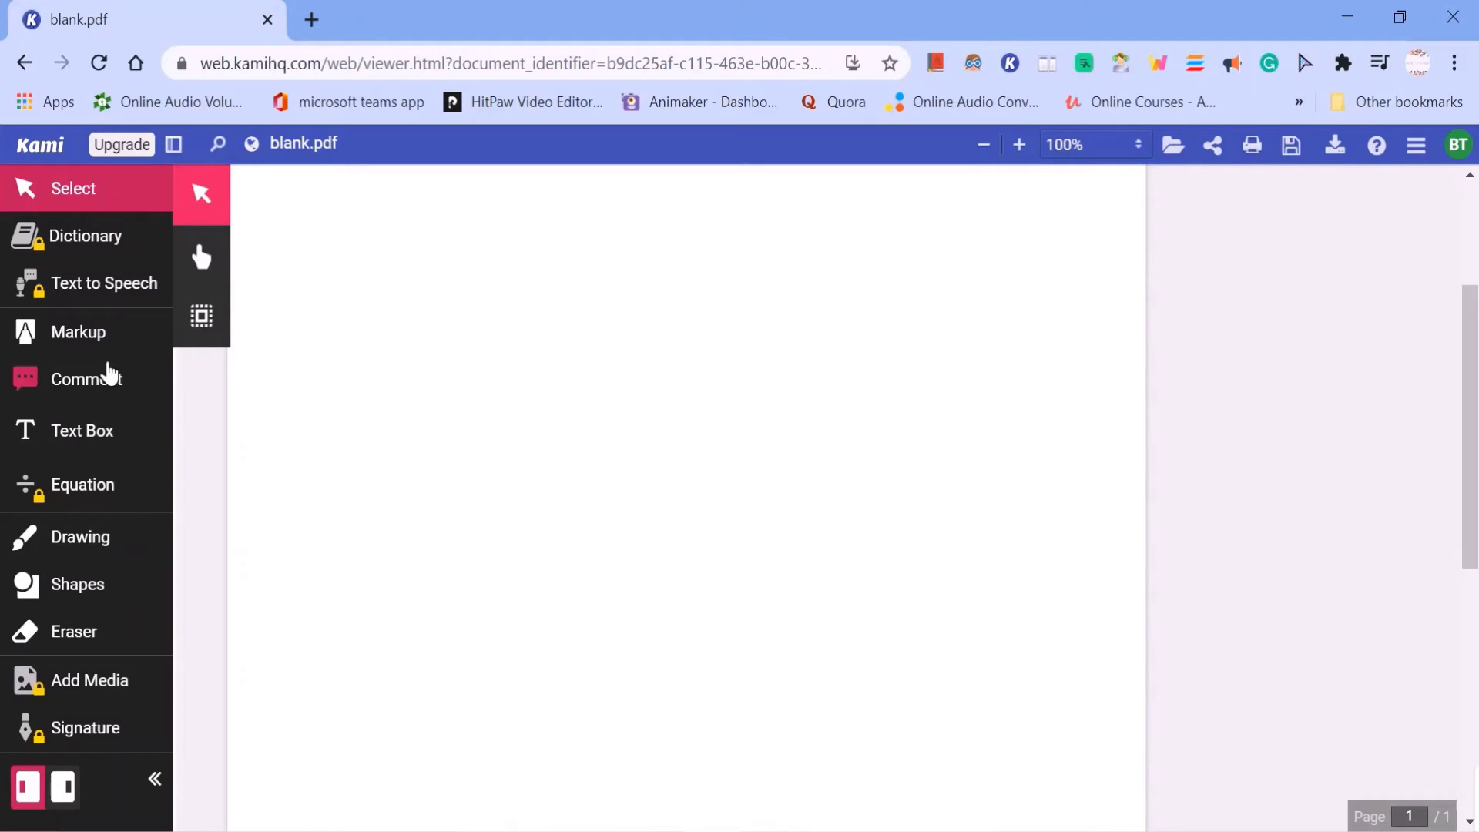
Add a 36px black text box reading 'HI' and, below it, 'WELCOME TO OUR CHANNEL'.
{"action": "left_click", "coordinate": [78, 441]}
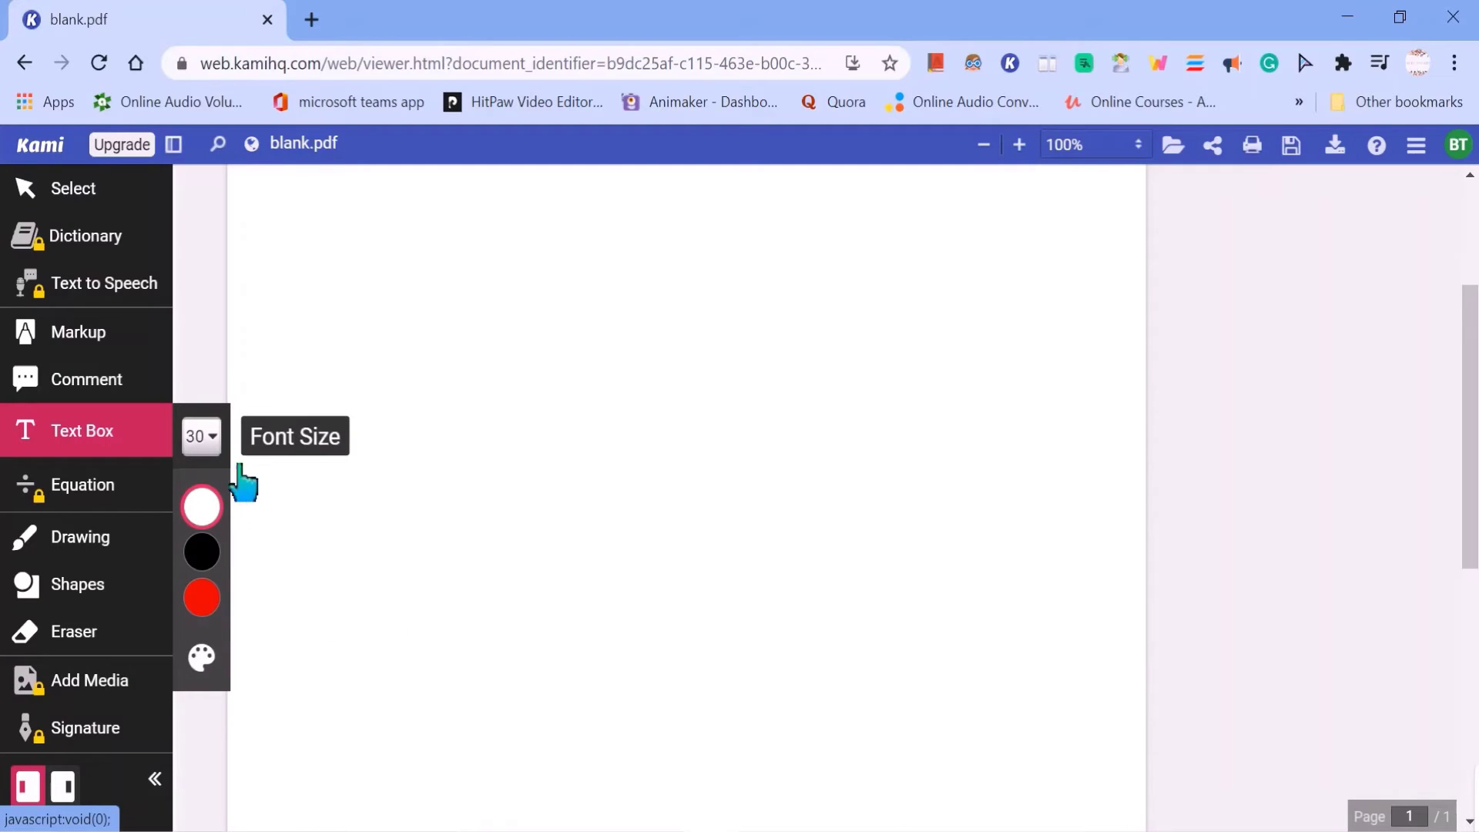
{"action": "left_click", "coordinate": [206, 439]}
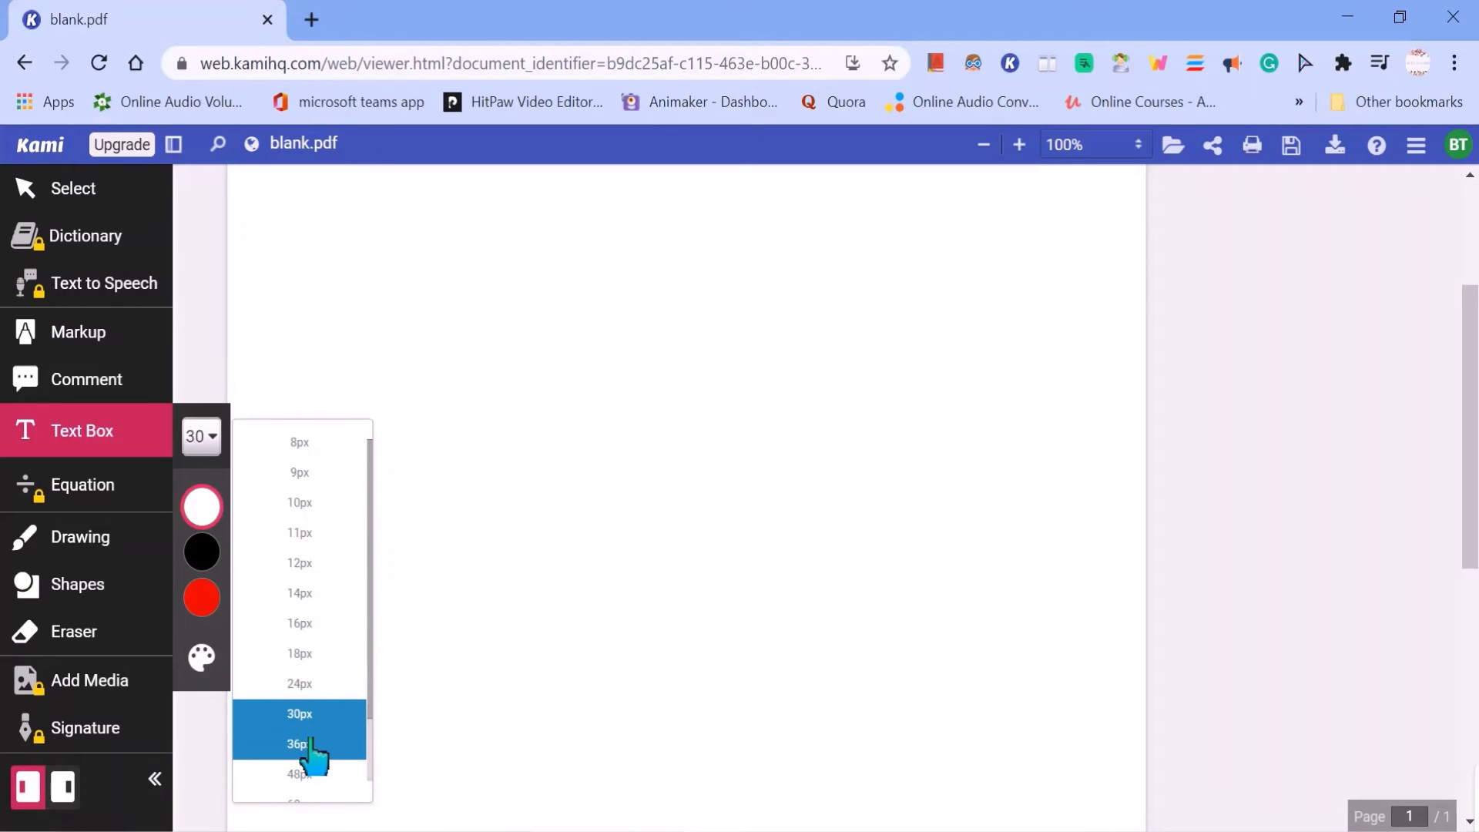
{"action": "left_click", "coordinate": [312, 748]}
{"action": "left_click", "coordinate": [203, 555]}
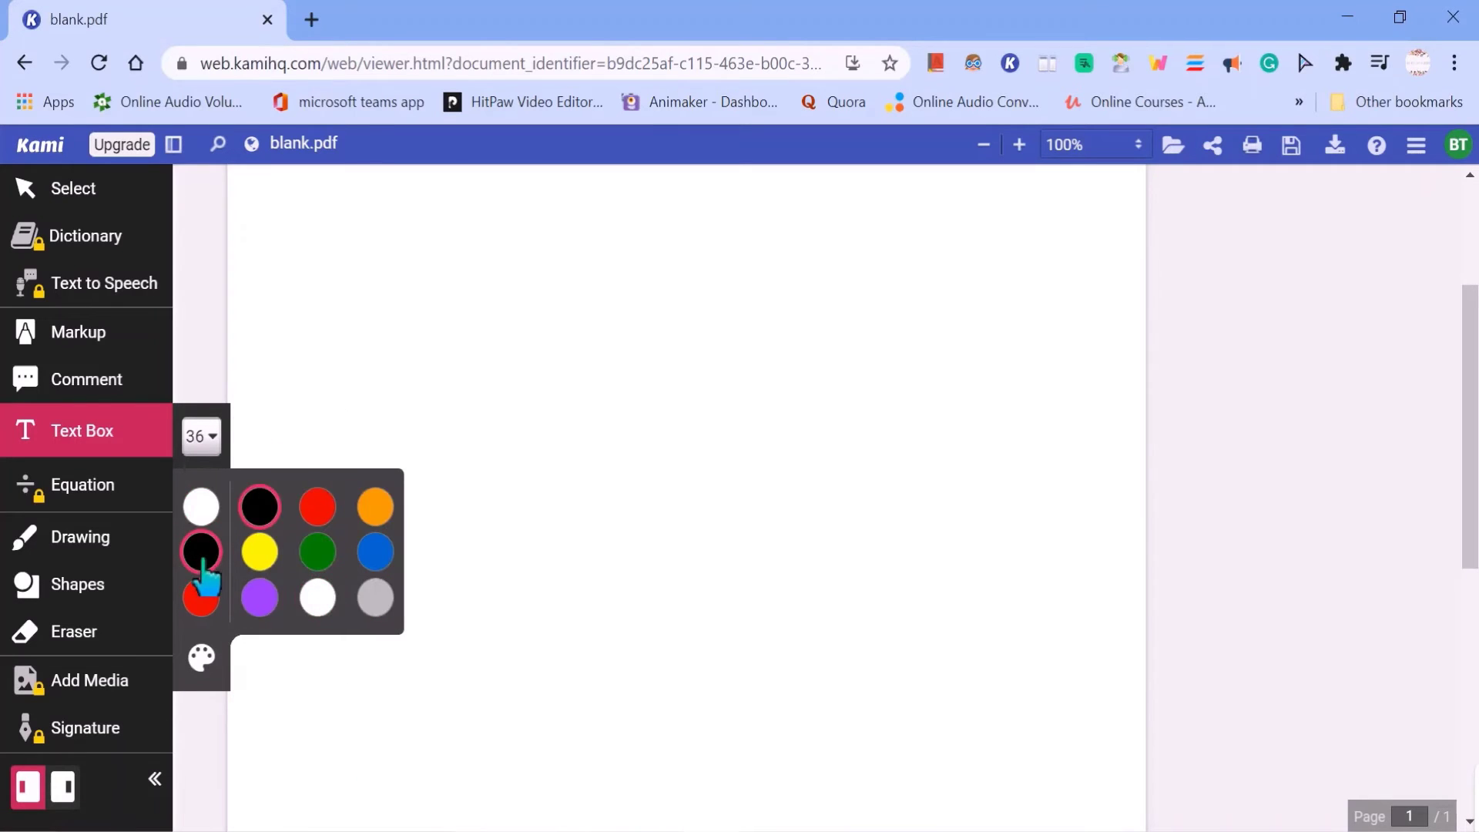
{"action": "left_click", "coordinate": [365, 289]}
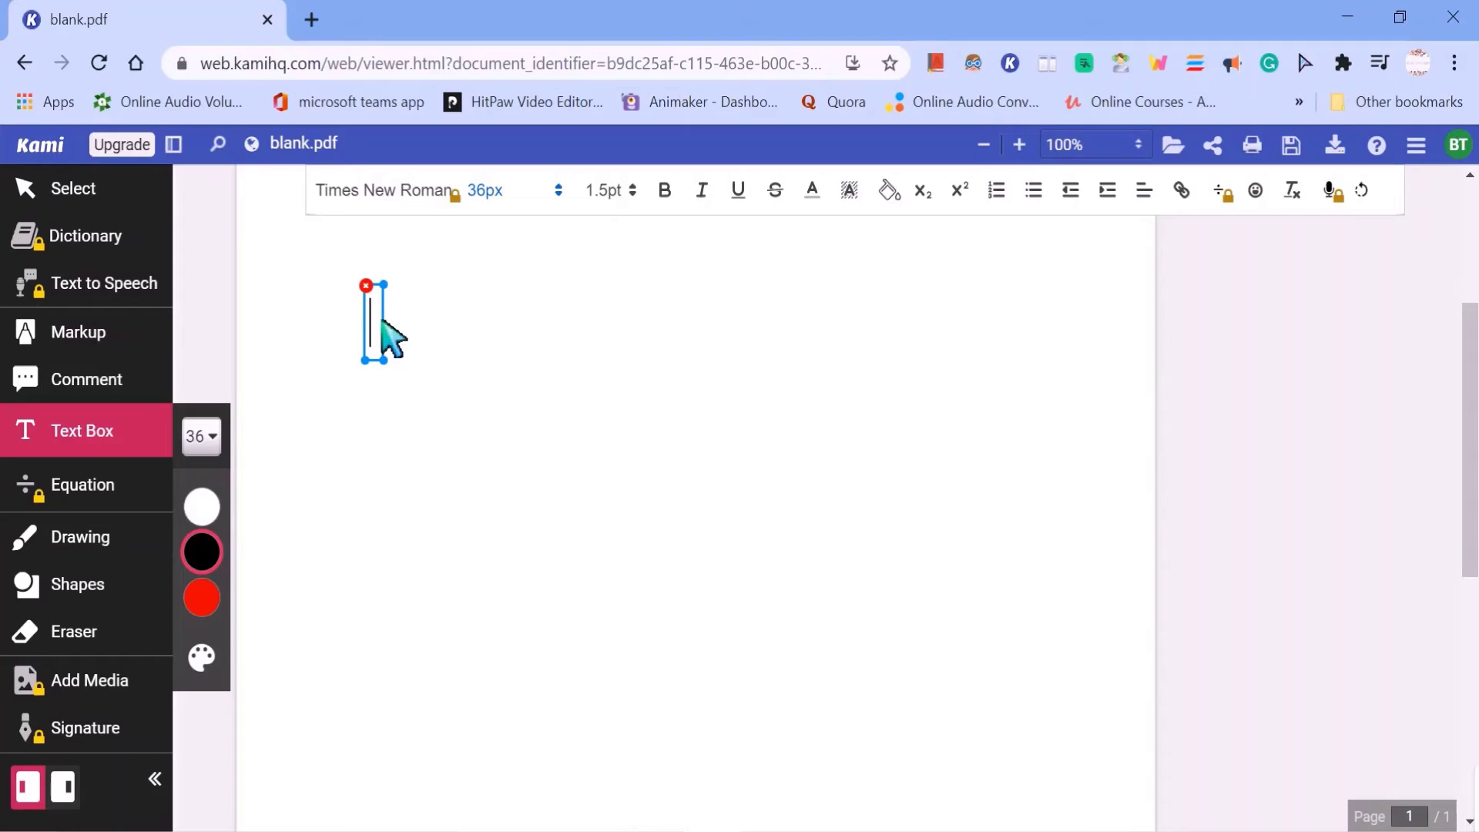
{"action": "type", "text": "H"}
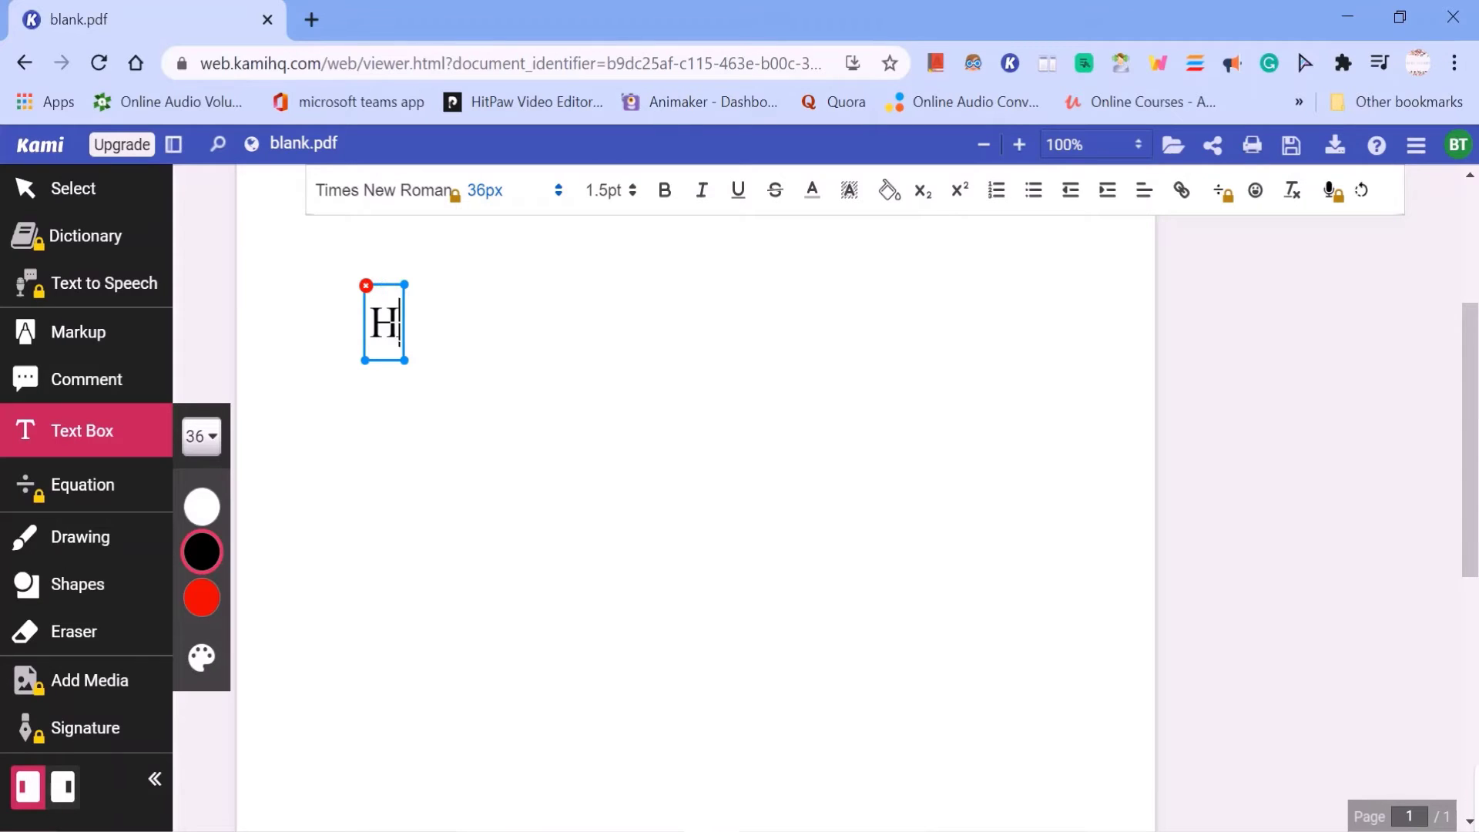
{"action": "type", "text": "I"}
{"action": "key", "text": "Return"}
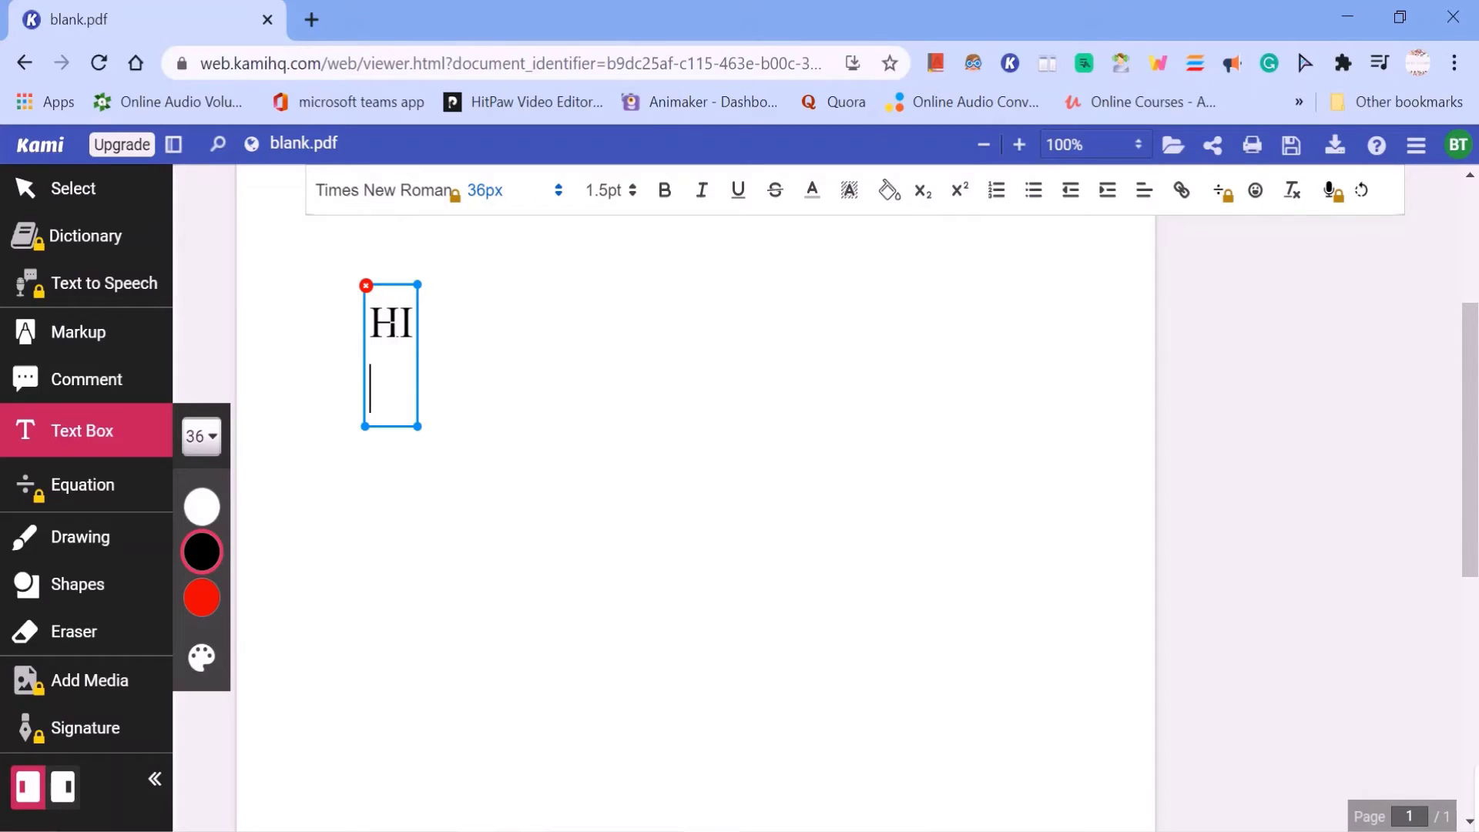
{"action": "type", "text": "WE"}
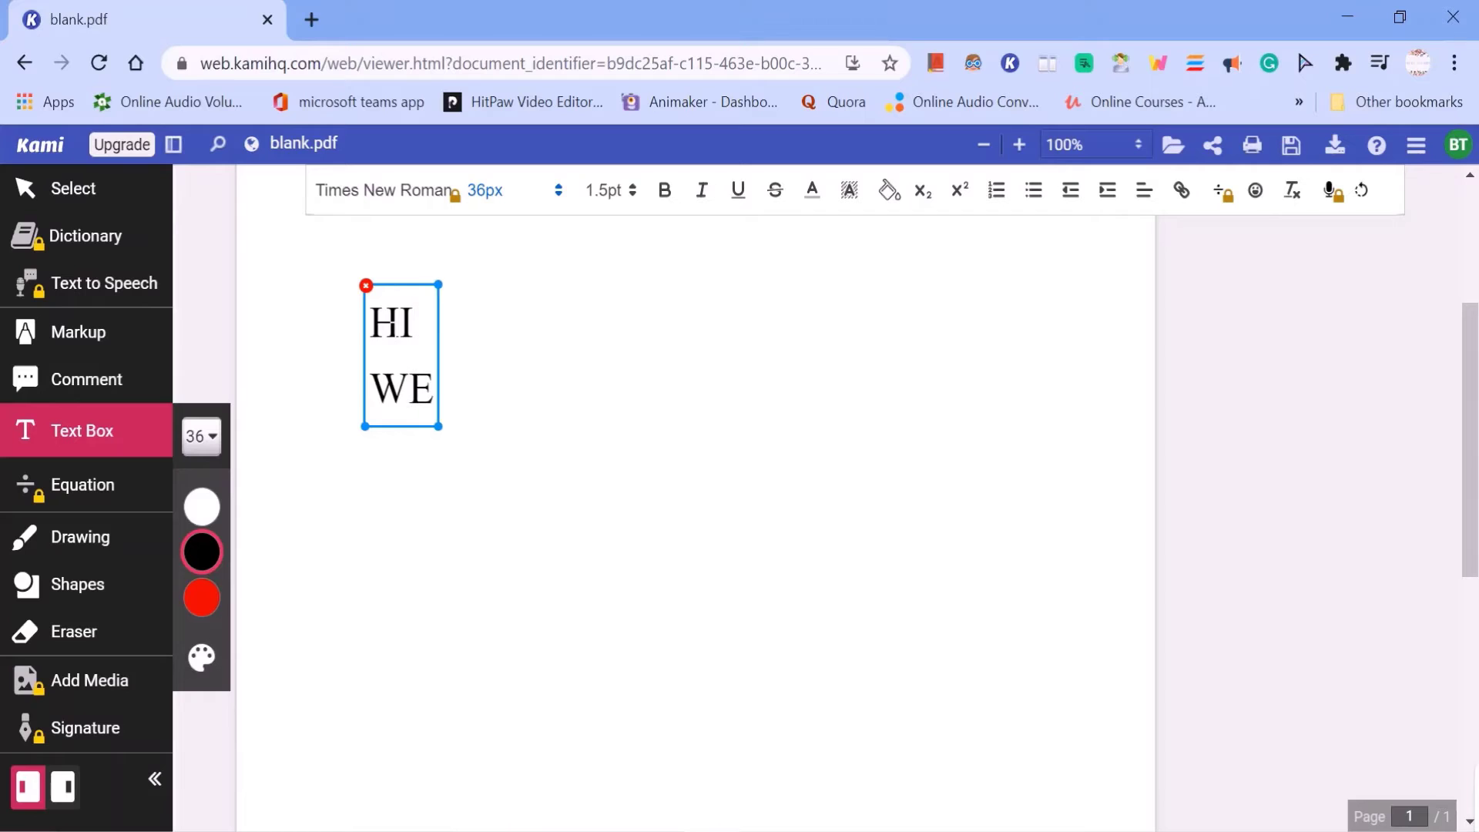
{"action": "type", "text": "LCOME T"}
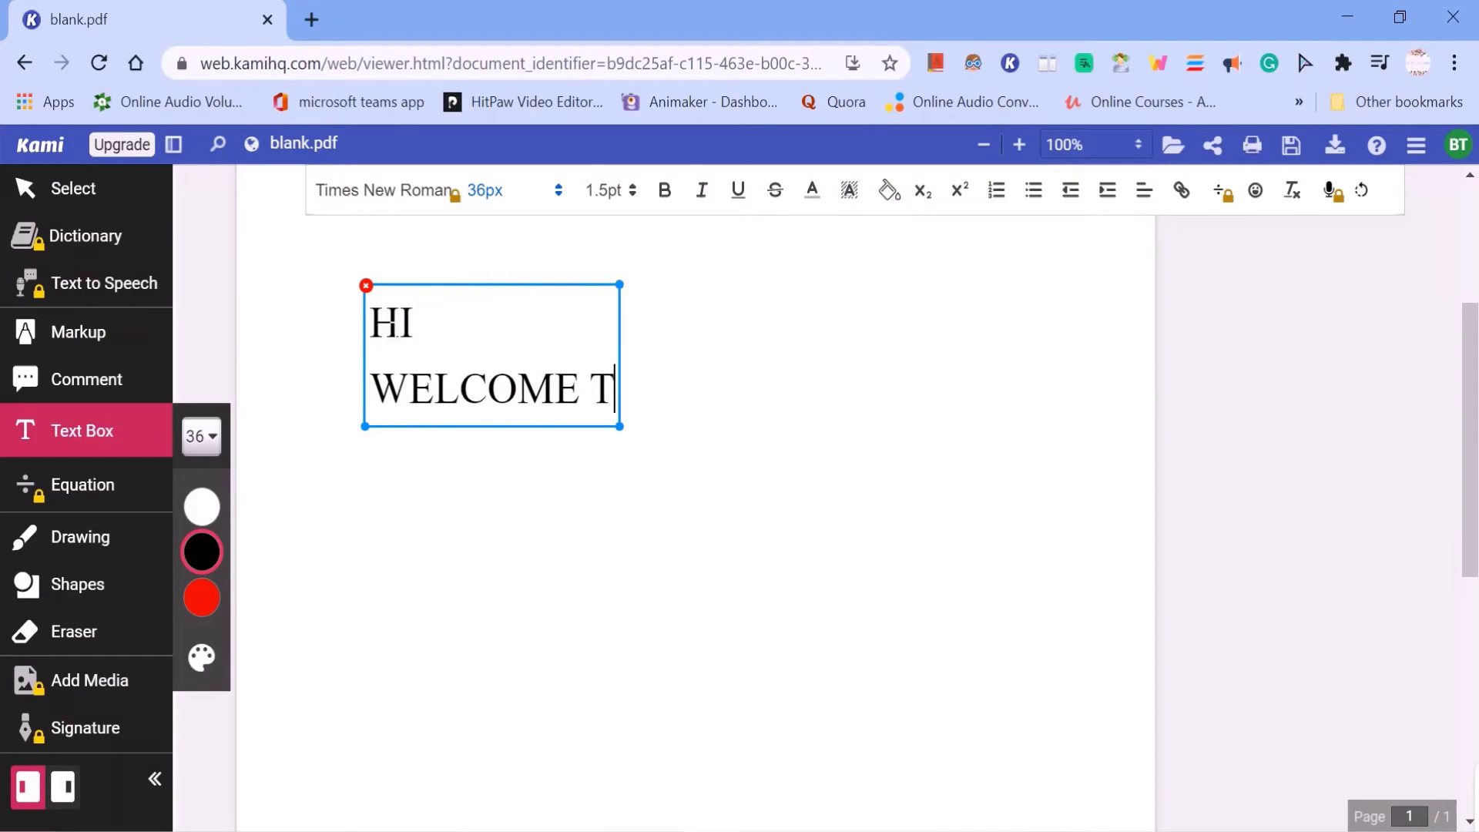
{"action": "type", "text": "O O"}
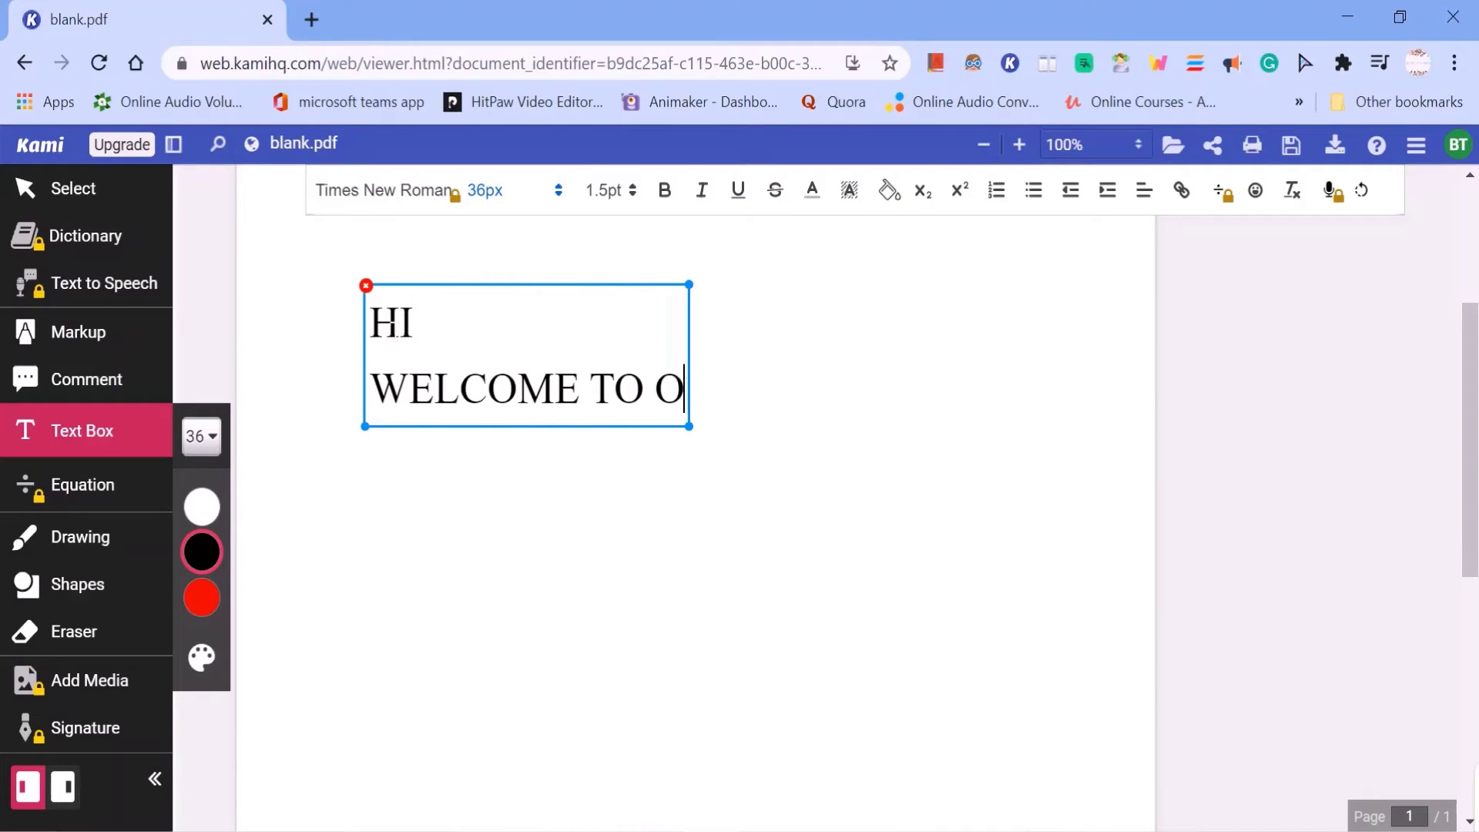
{"action": "type", "text": "UR C"}
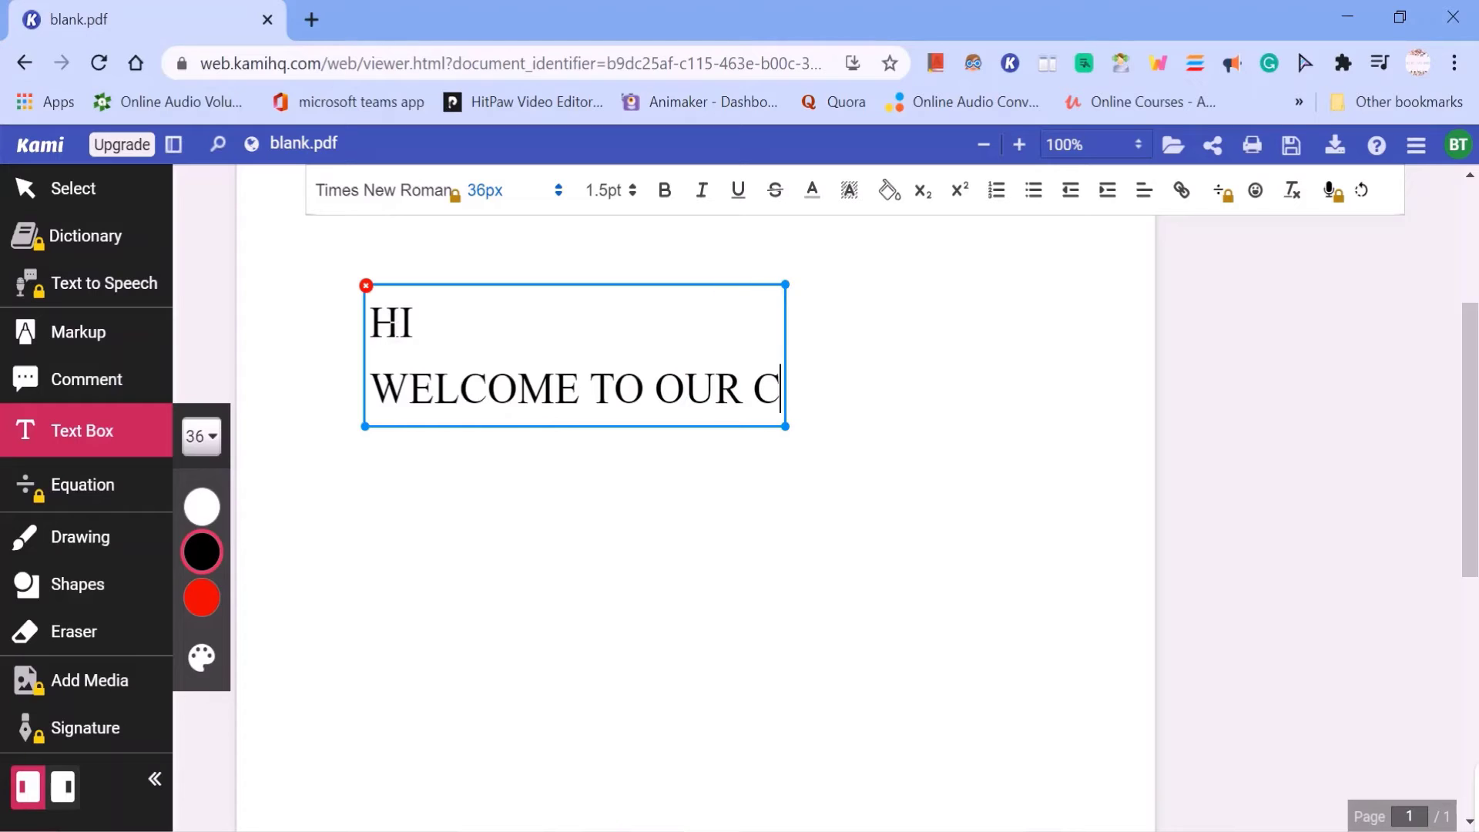
{"action": "type", "text": "HANN"}
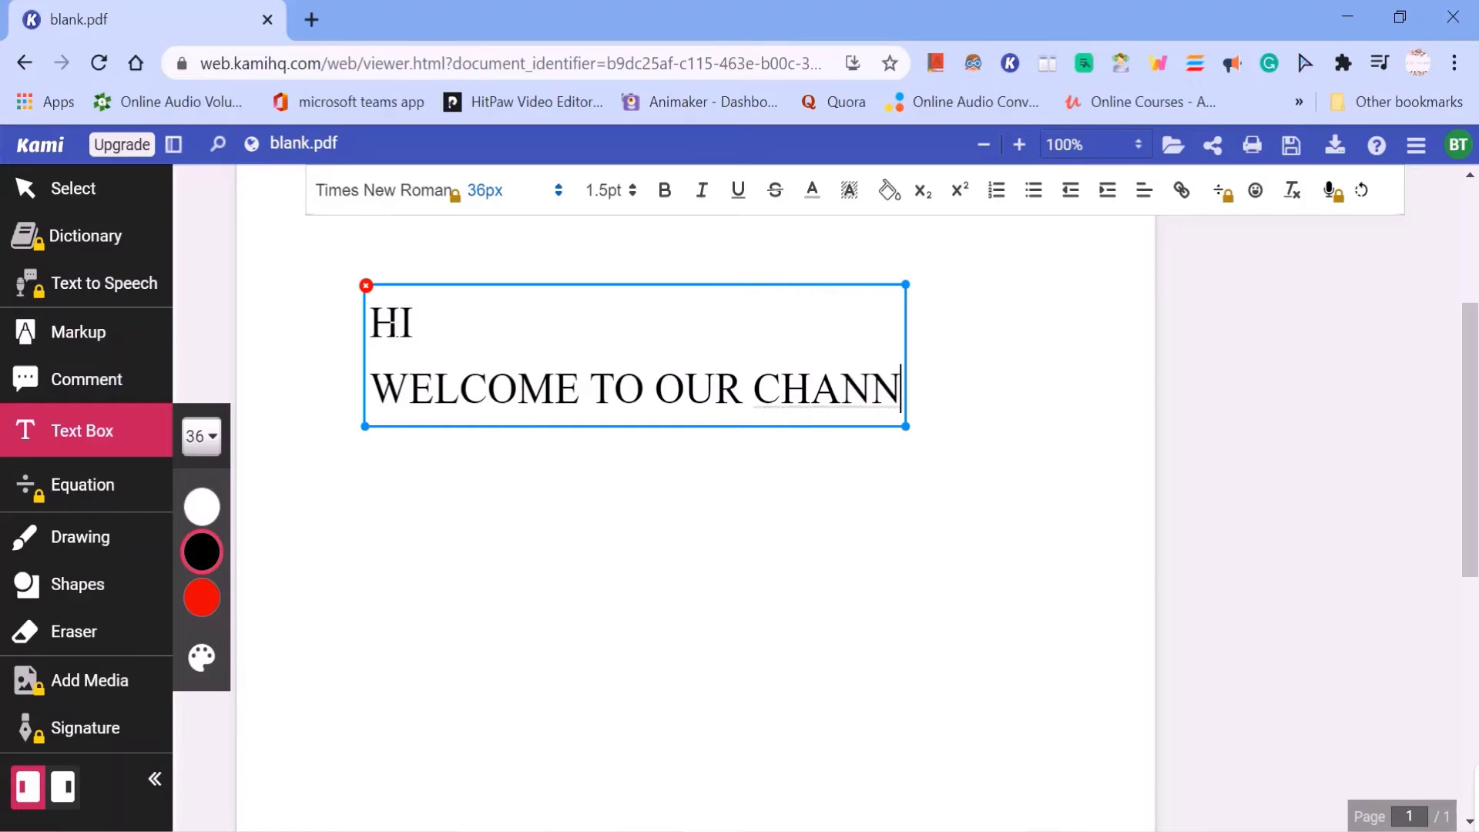
{"action": "type", "text": "EL"}
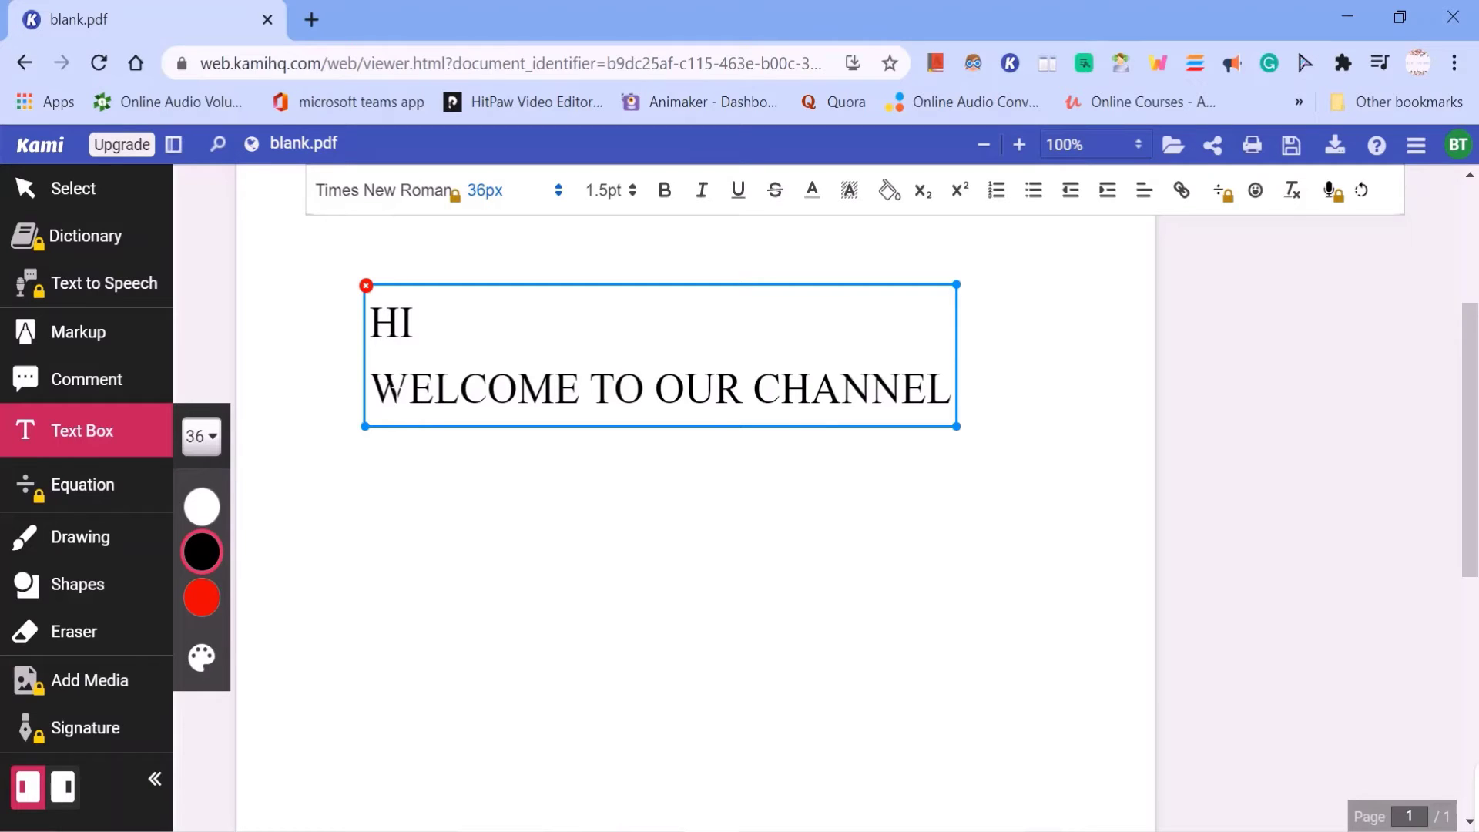
Select the 'WELCOME TO OUR CHANNEL' line, then just the word WELCOME.
{"action": "left_click_drag", "start_coordinate": [372, 388], "coordinate": [951, 398]}
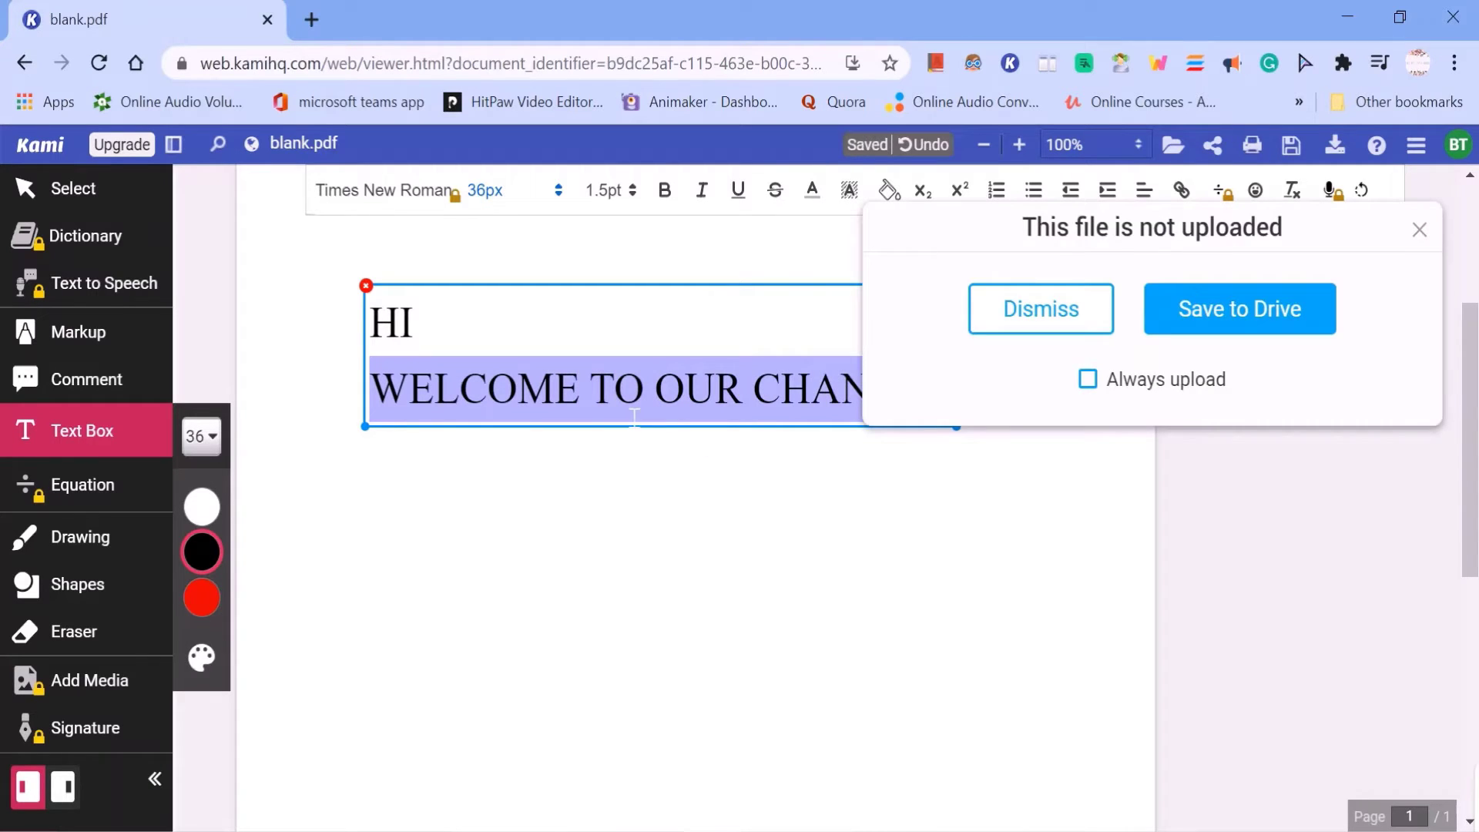
{"action": "left_click", "coordinate": [646, 394]}
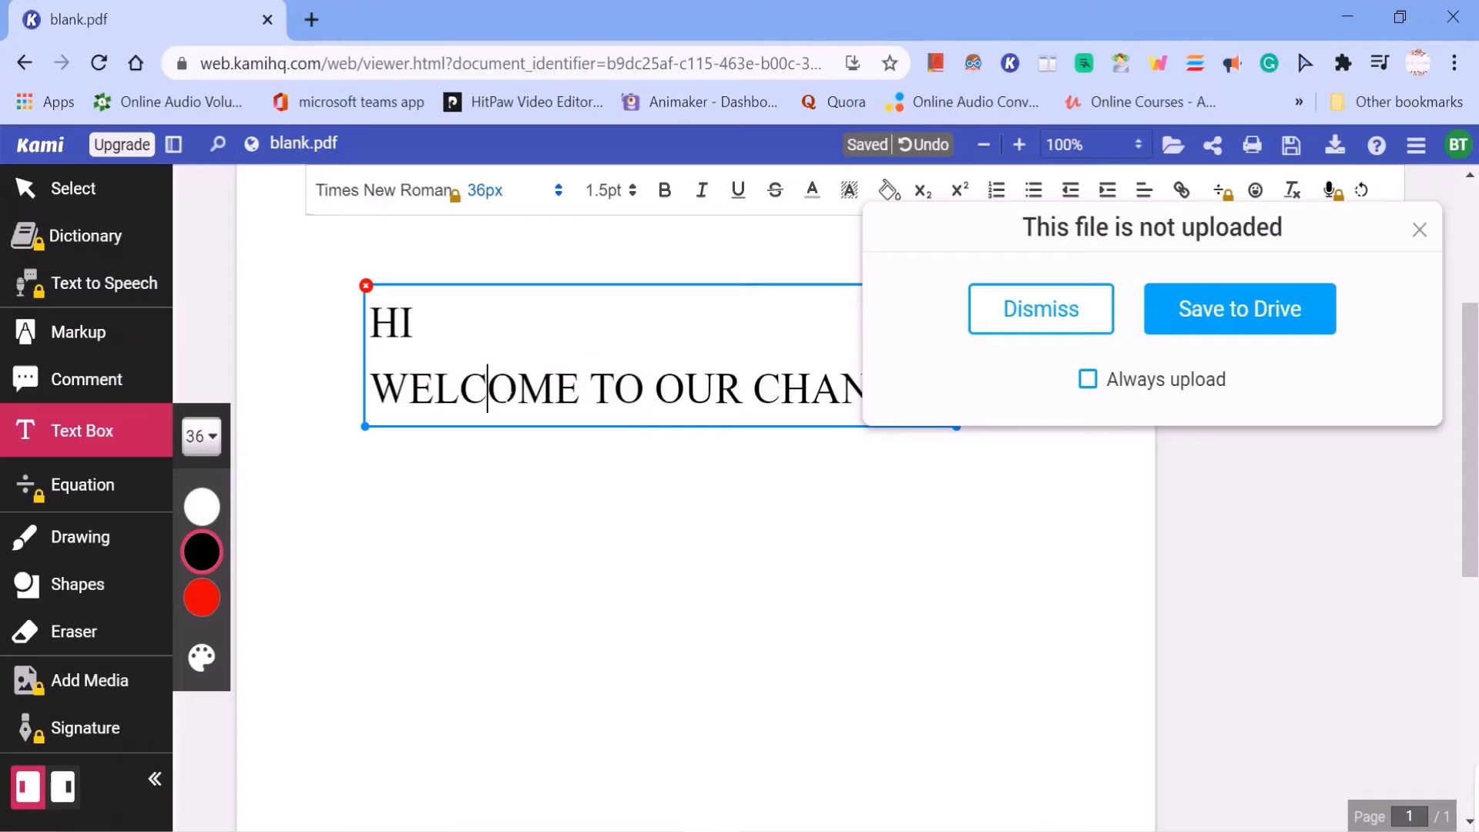
{"action": "double_click", "coordinate": [506, 401]}
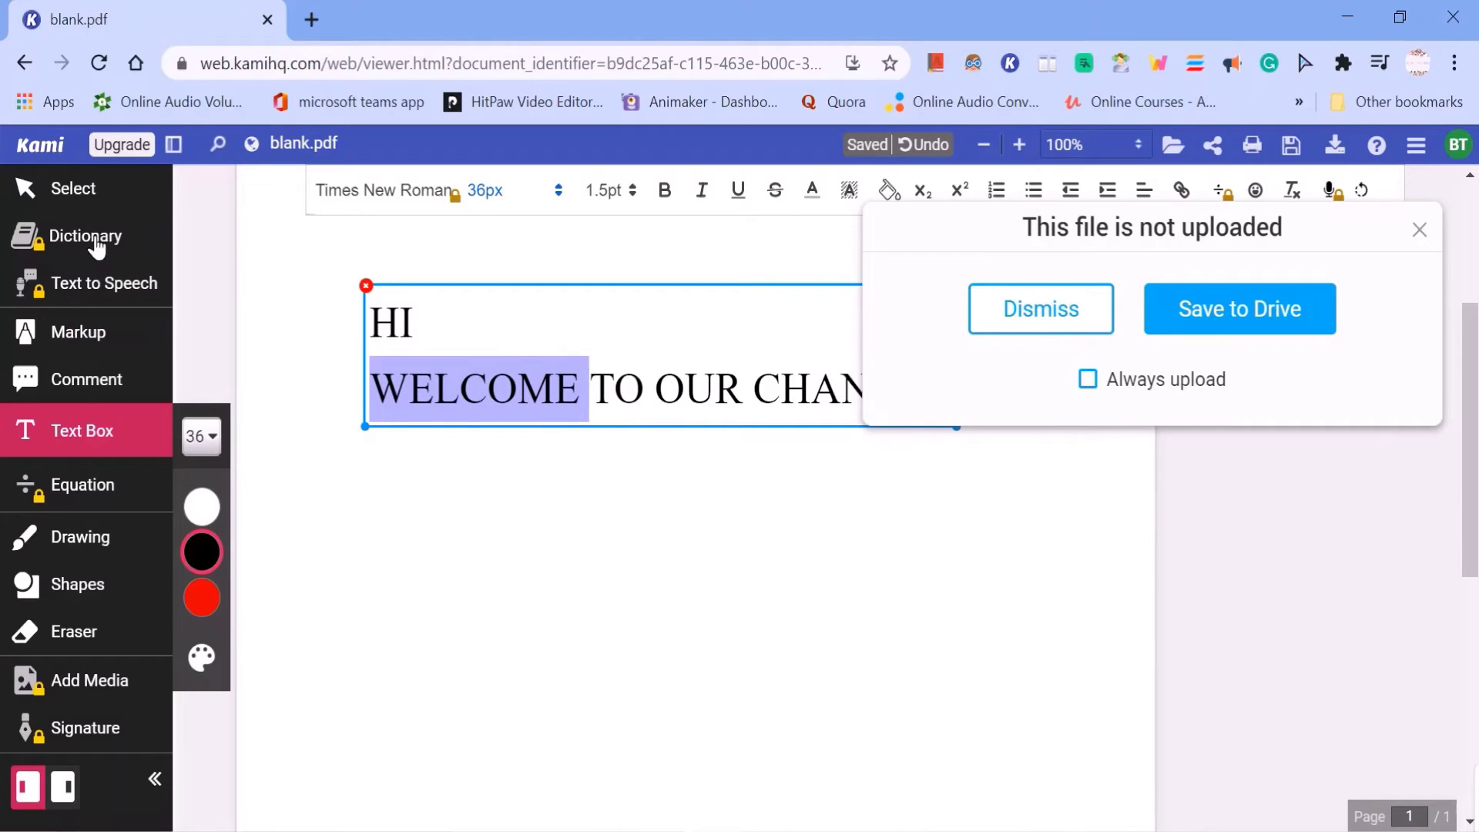
Draw a long pink looping freehand line below the welcome text.
{"action": "left_click", "coordinate": [77, 654]}
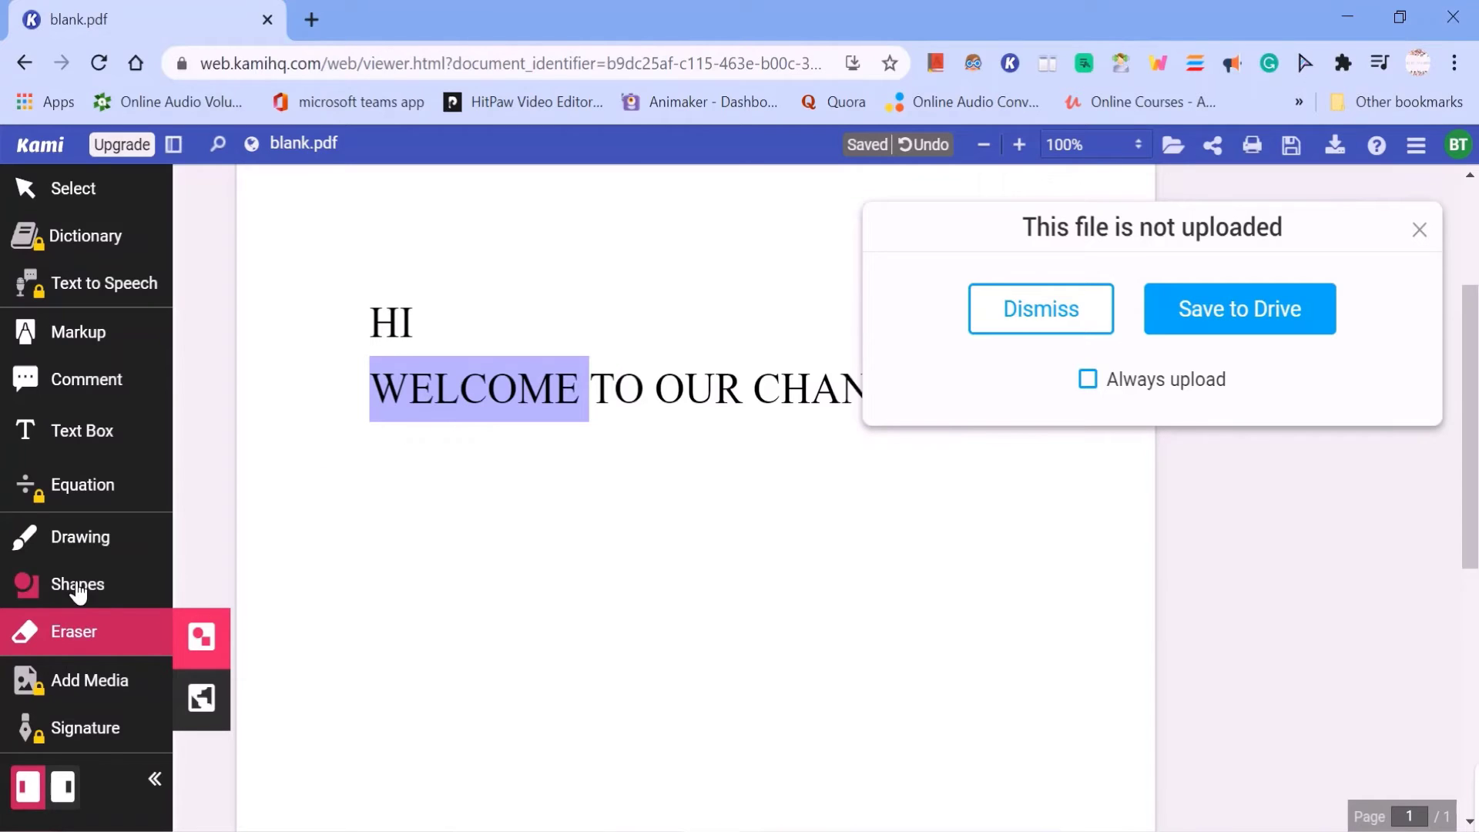
{"action": "left_click", "coordinate": [104, 536]}
{"action": "left_click_drag", "start_coordinate": [509, 502], "coordinate": [429, 505]}
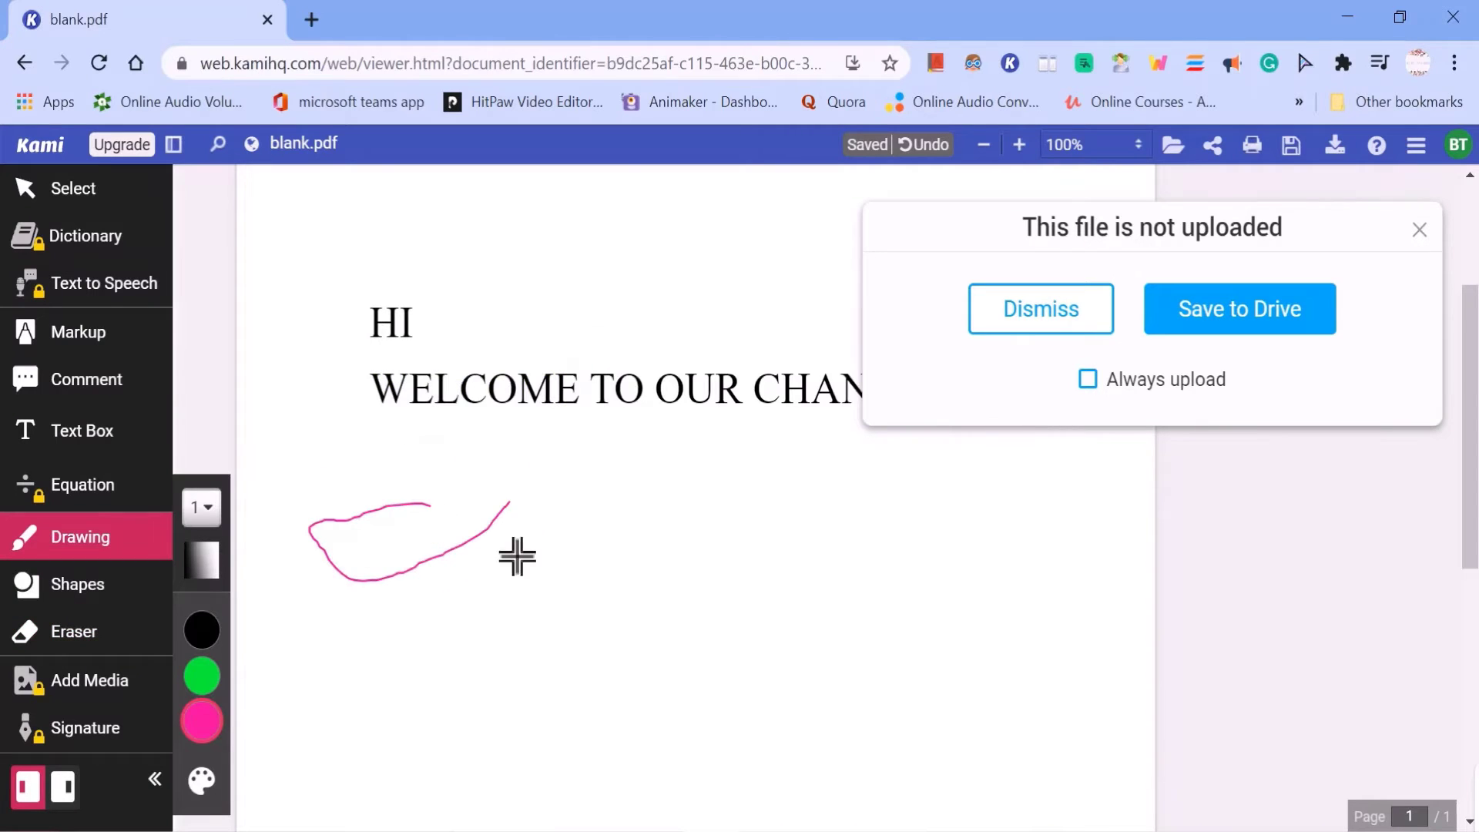
{"action": "left_click_drag", "start_coordinate": [517, 556], "coordinate": [496, 702]}
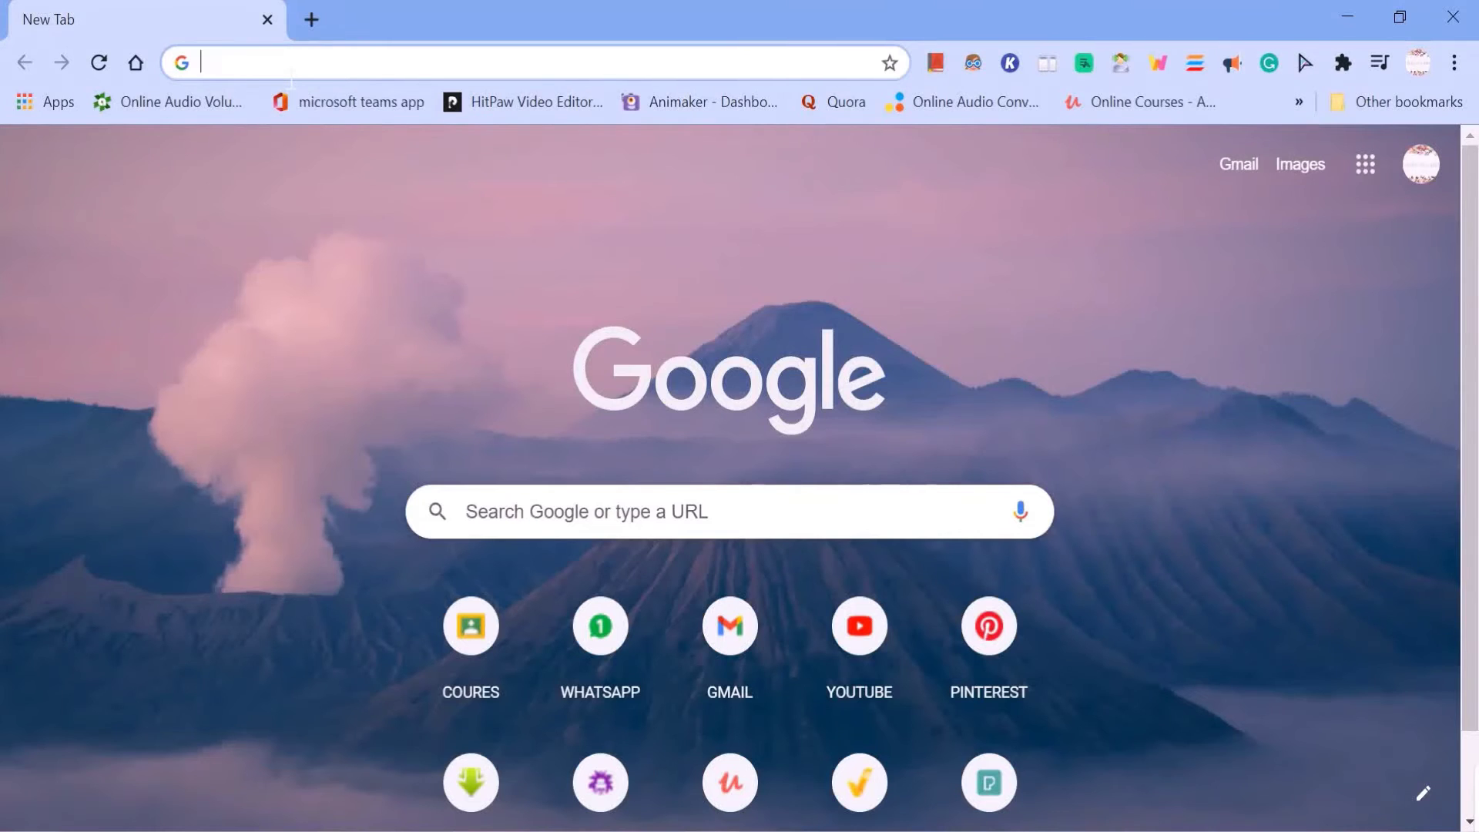
{"action": "type", "text": "lea"}
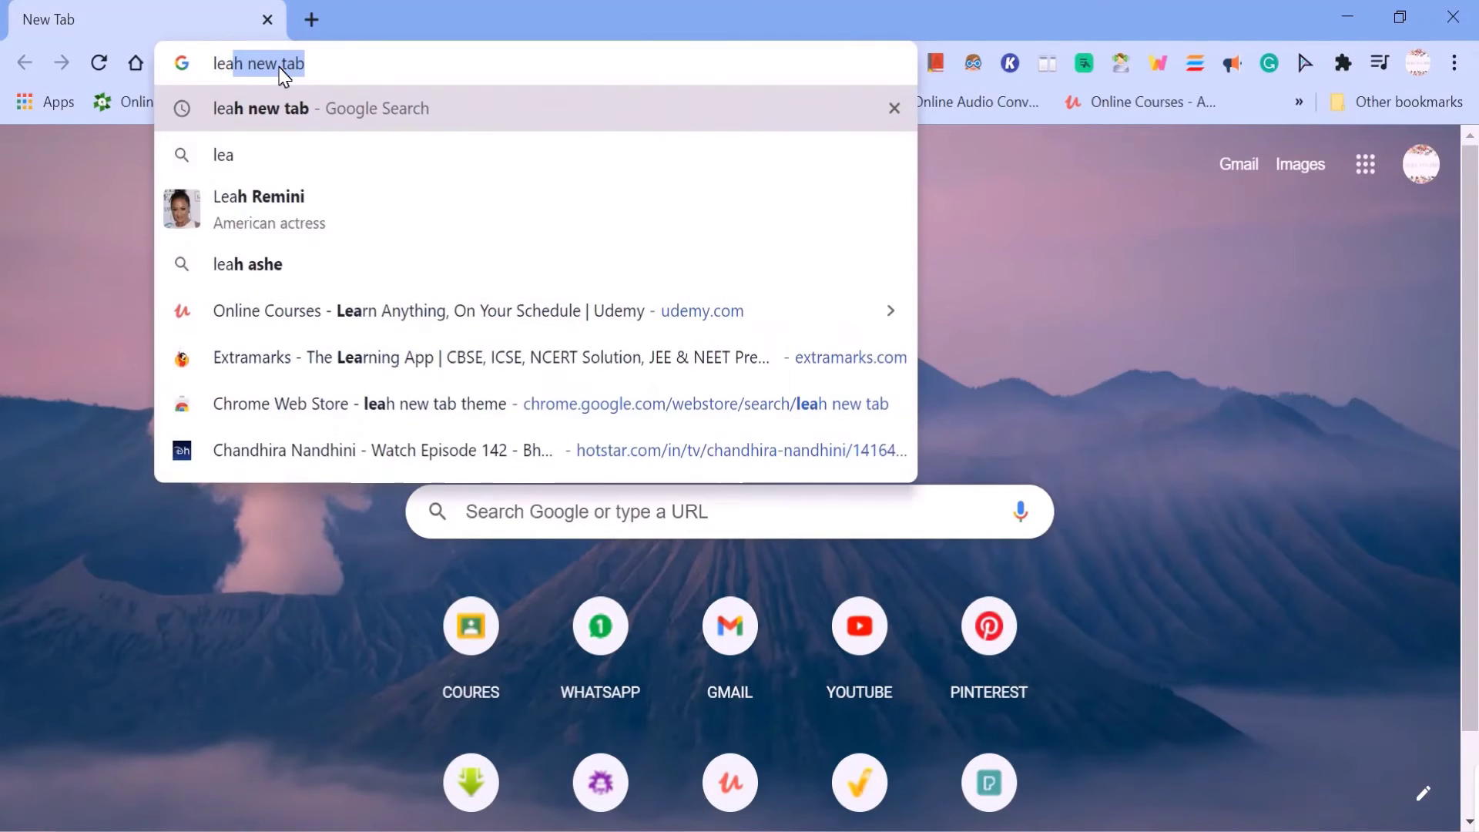
{"action": "type", "text": "h"}
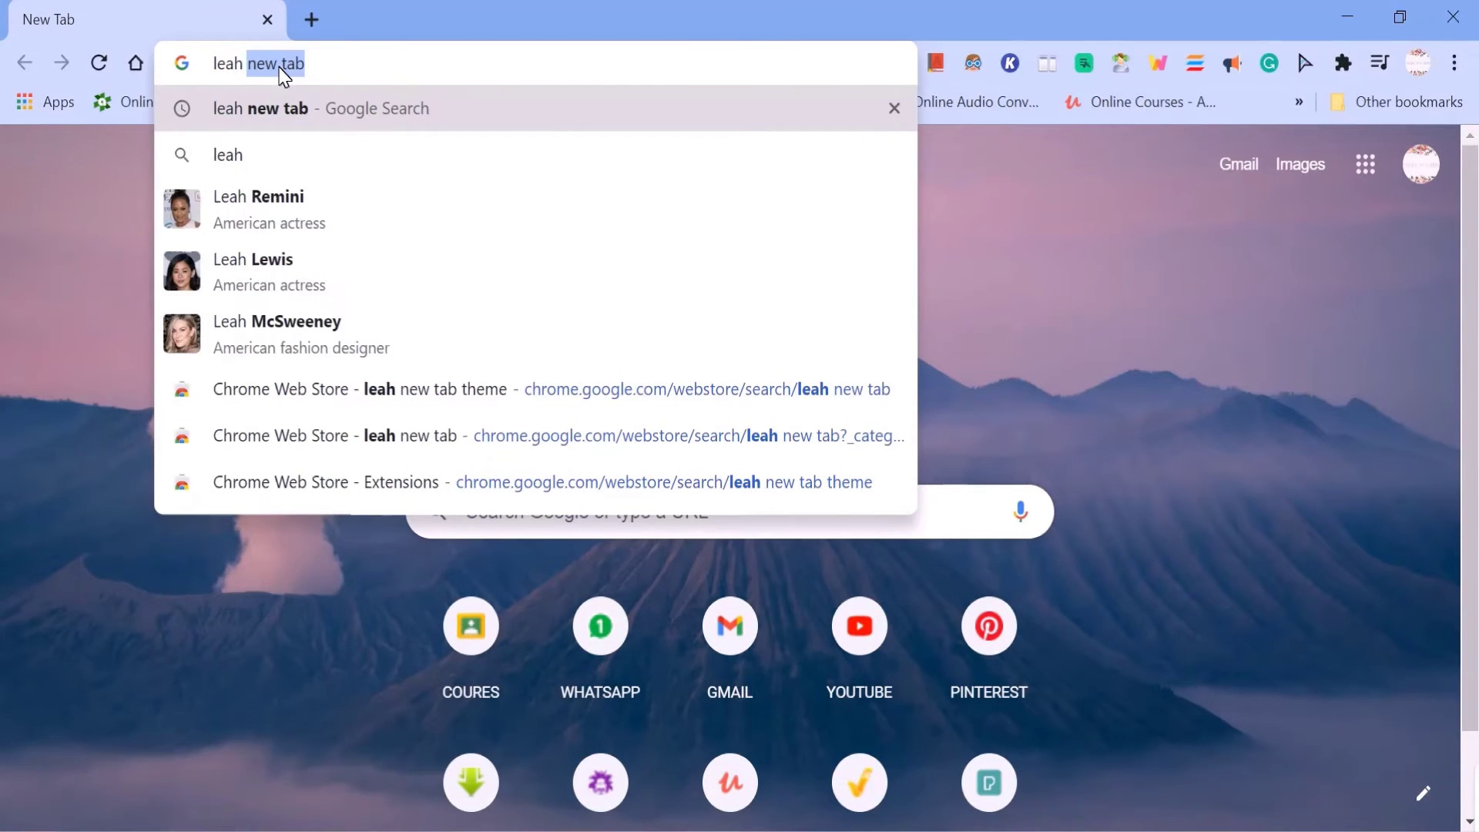
{"action": "type", "text": " new "}
{"action": "type", "text": "t"}
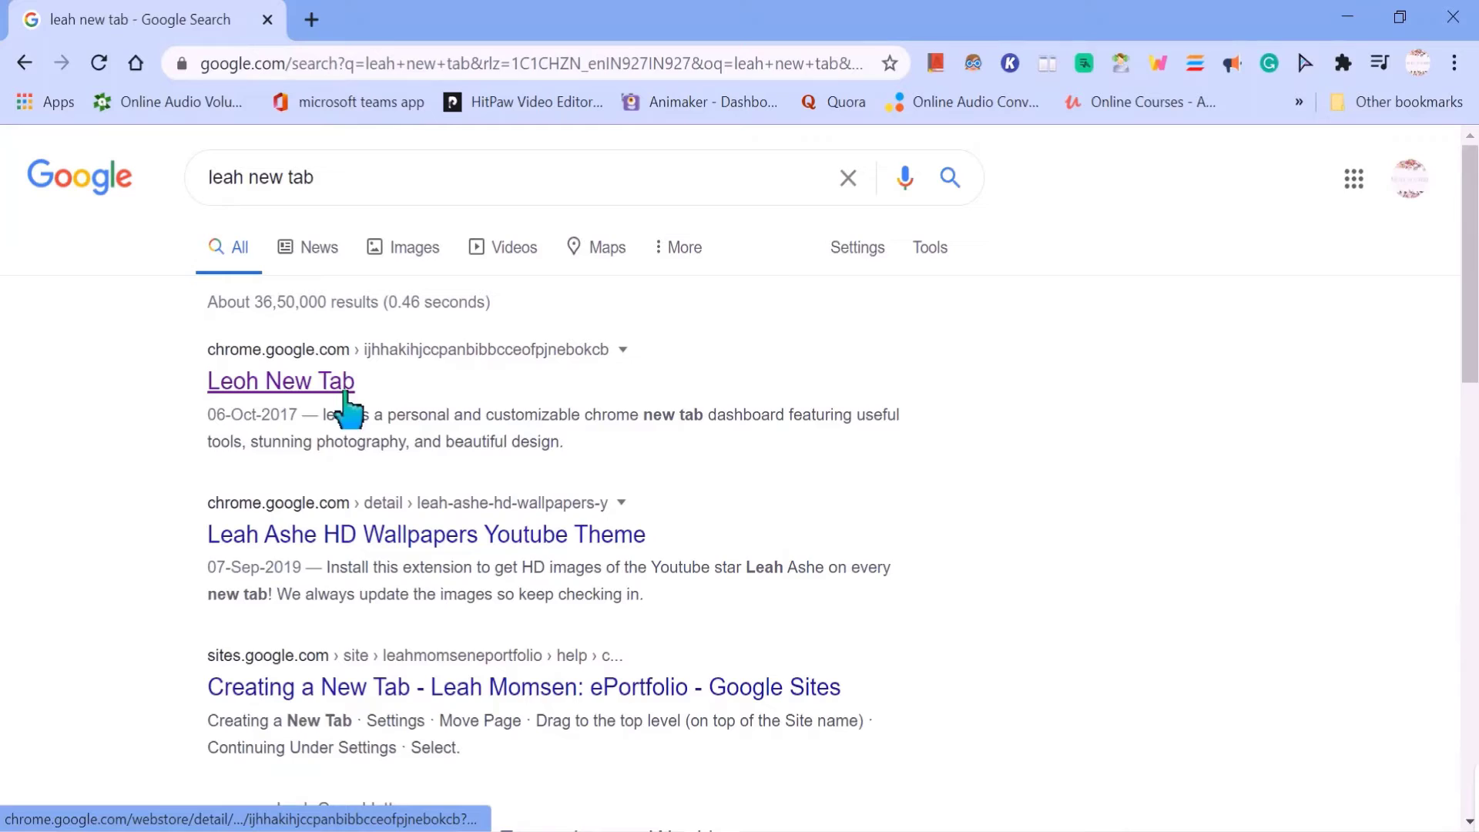
Open the Leoh New Tab extension's Chrome Web Store page from the search results.
{"action": "left_click", "coordinate": [346, 407]}
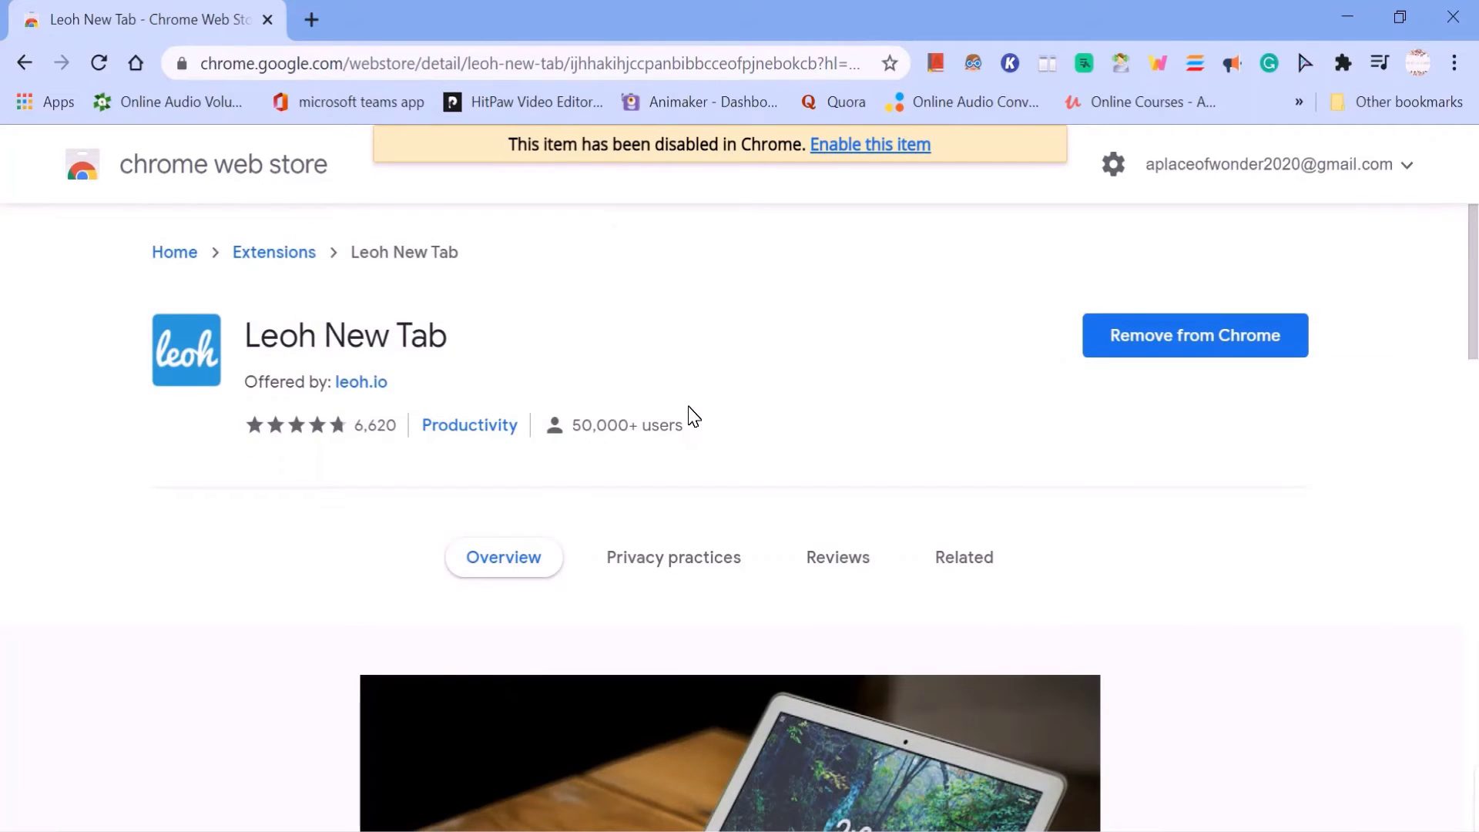
{"action": "scroll", "coordinate": [691, 416], "scroll_direction": "down", "scroll_amount": 2}
{"action": "scroll", "coordinate": [692, 417], "scroll_direction": "down", "scroll_amount": 1}
{"action": "scroll", "coordinate": [692, 416], "scroll_direction": "down", "scroll_amount": 2}
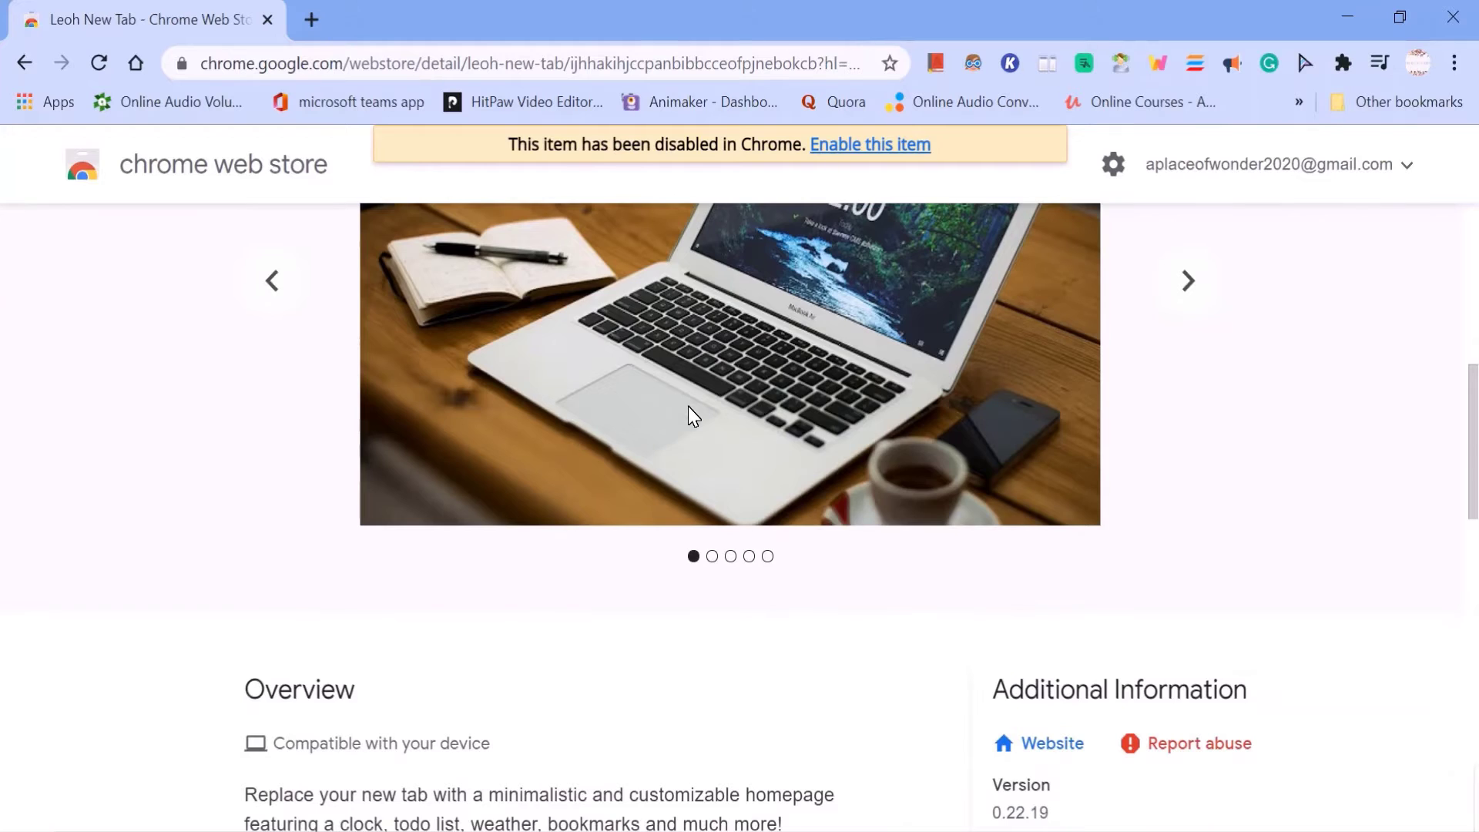
{"action": "scroll", "coordinate": [688, 417], "scroll_direction": "down", "scroll_amount": 4}
{"action": "scroll", "coordinate": [687, 417], "scroll_direction": "down", "scroll_amount": 2}
{"action": "scroll", "coordinate": [688, 415], "scroll_direction": "down", "scroll_amount": 4}
{"action": "scroll", "coordinate": [687, 416], "scroll_direction": "up", "scroll_amount": 10}
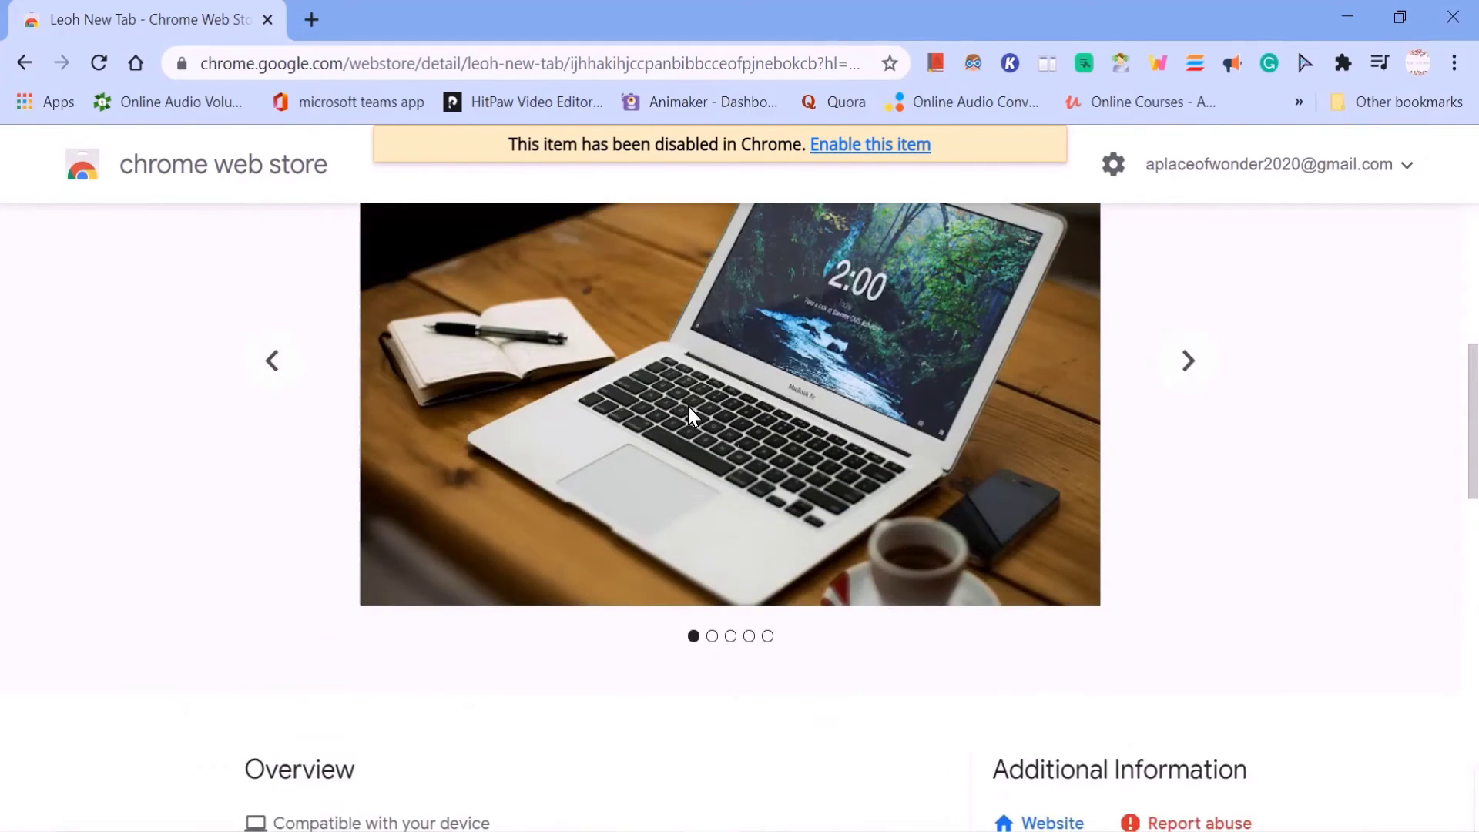
{"action": "scroll", "coordinate": [688, 412], "scroll_direction": "up", "scroll_amount": 4}
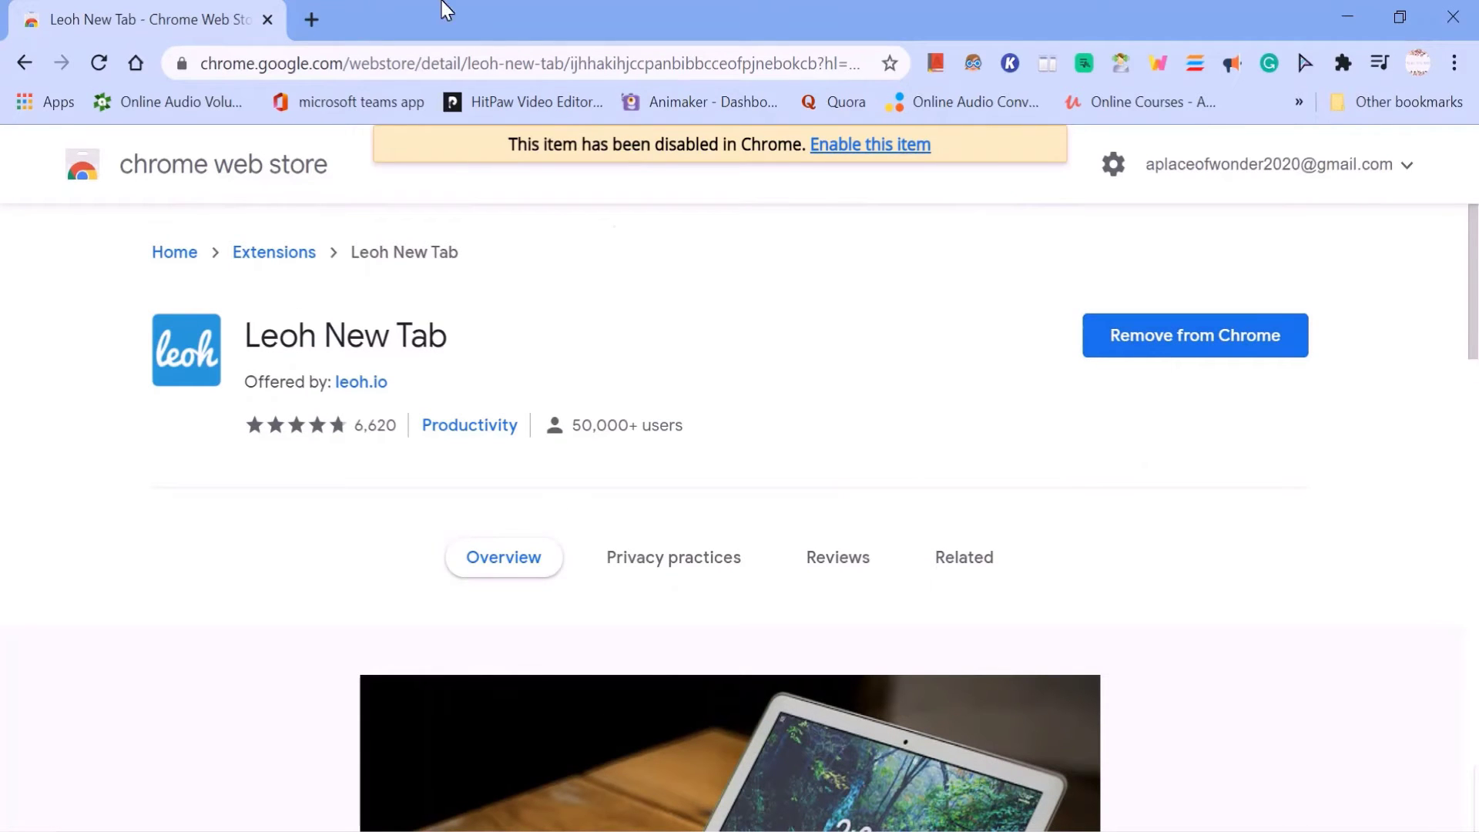
Enable Leoh New Tab under Settings > Extensions, then open a new tab showing its dashboard.
{"action": "left_click", "coordinate": [311, 19]}
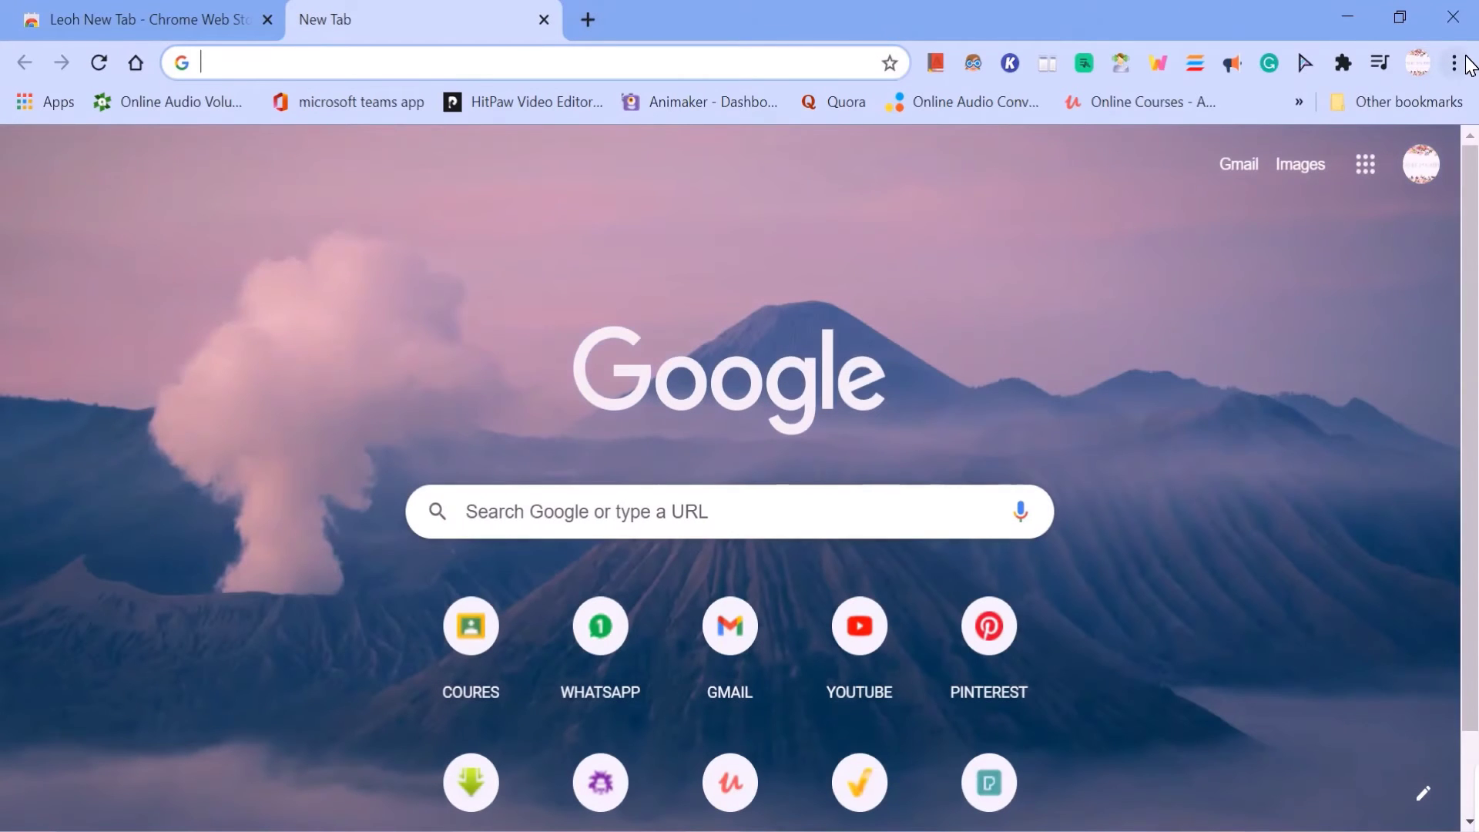
{"action": "left_click", "coordinate": [1458, 67]}
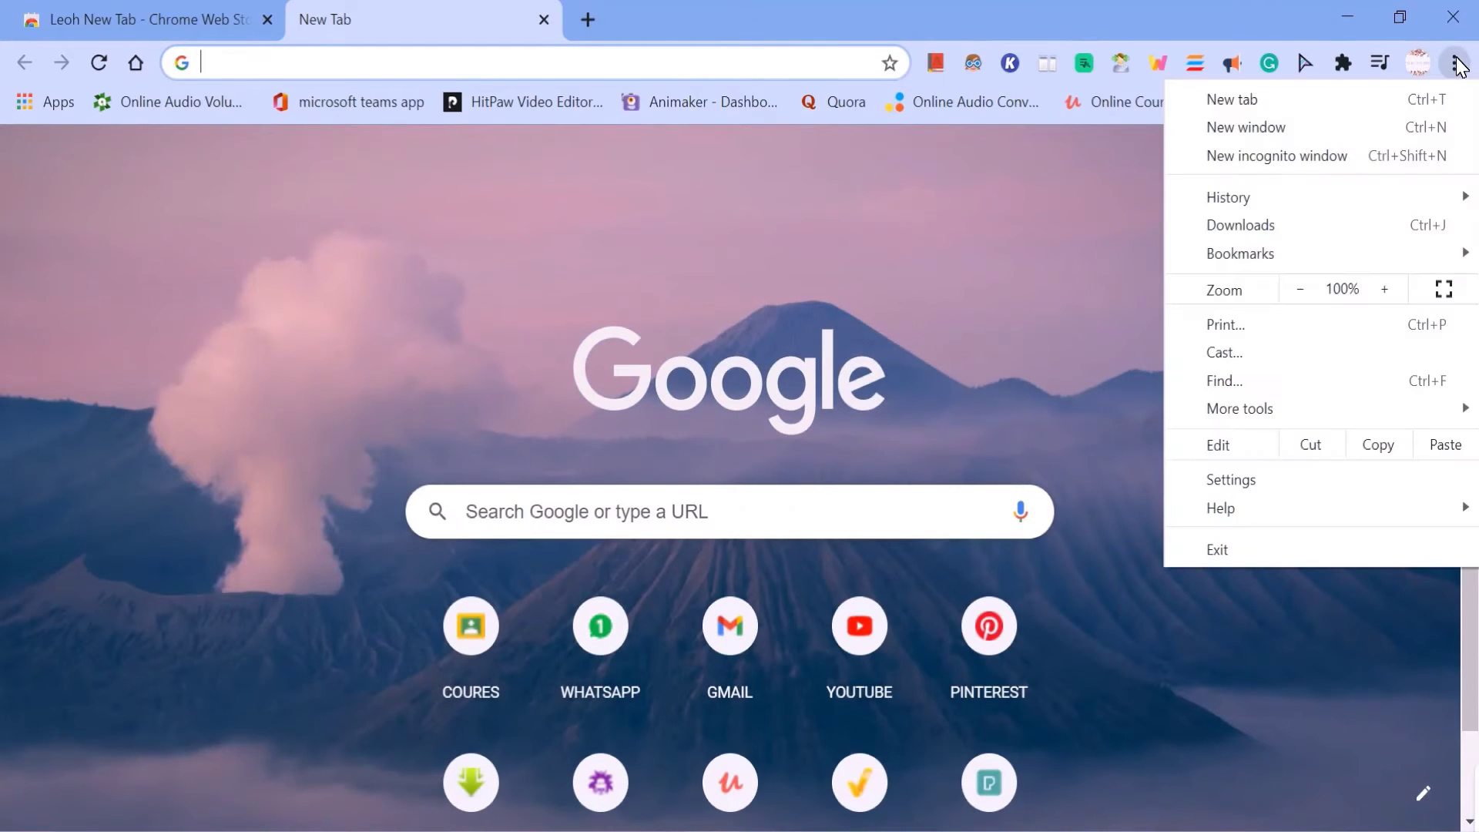
{"action": "left_click", "coordinate": [1254, 481]}
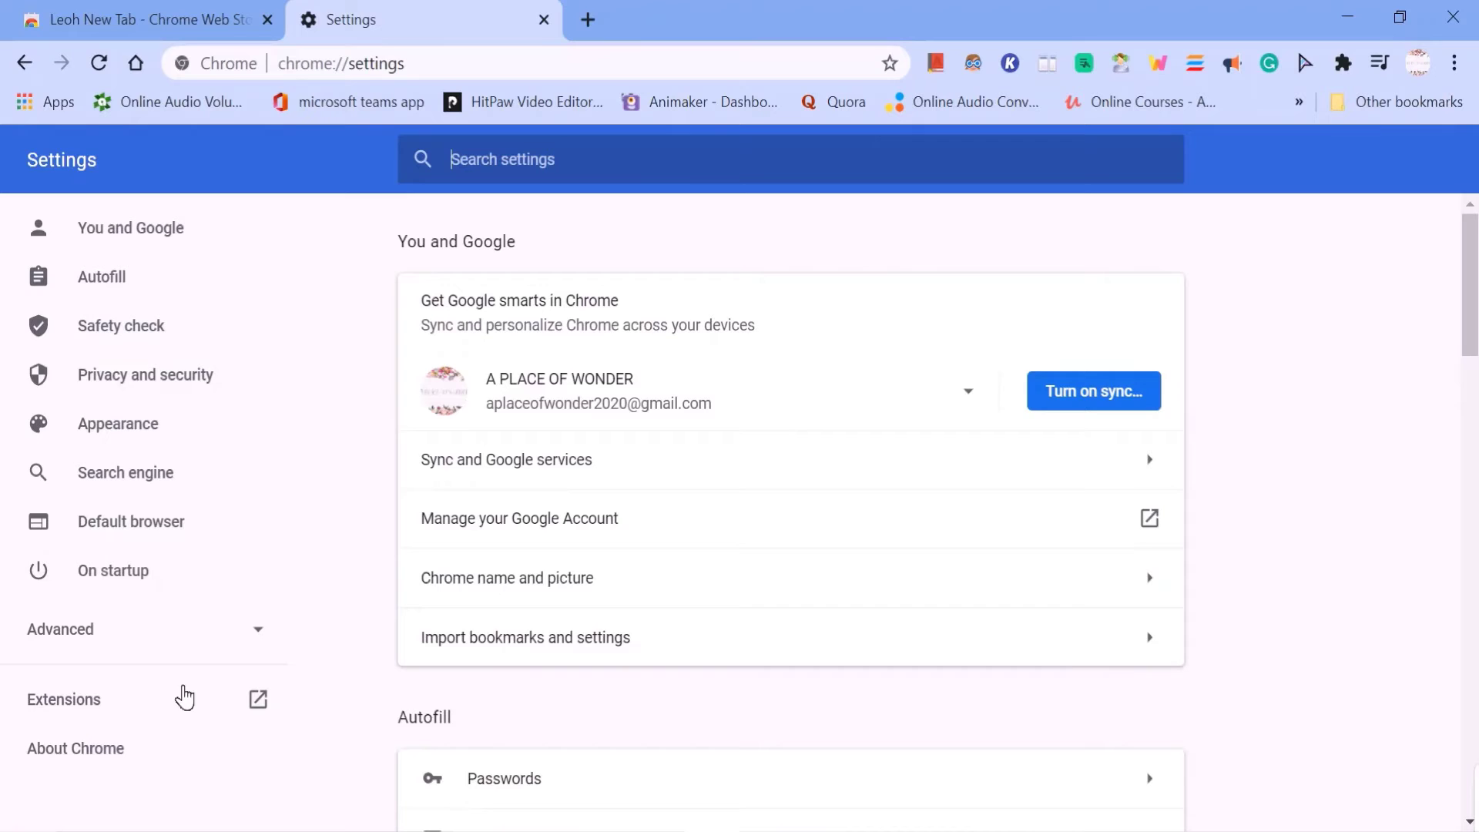
{"action": "left_click", "coordinate": [180, 715]}
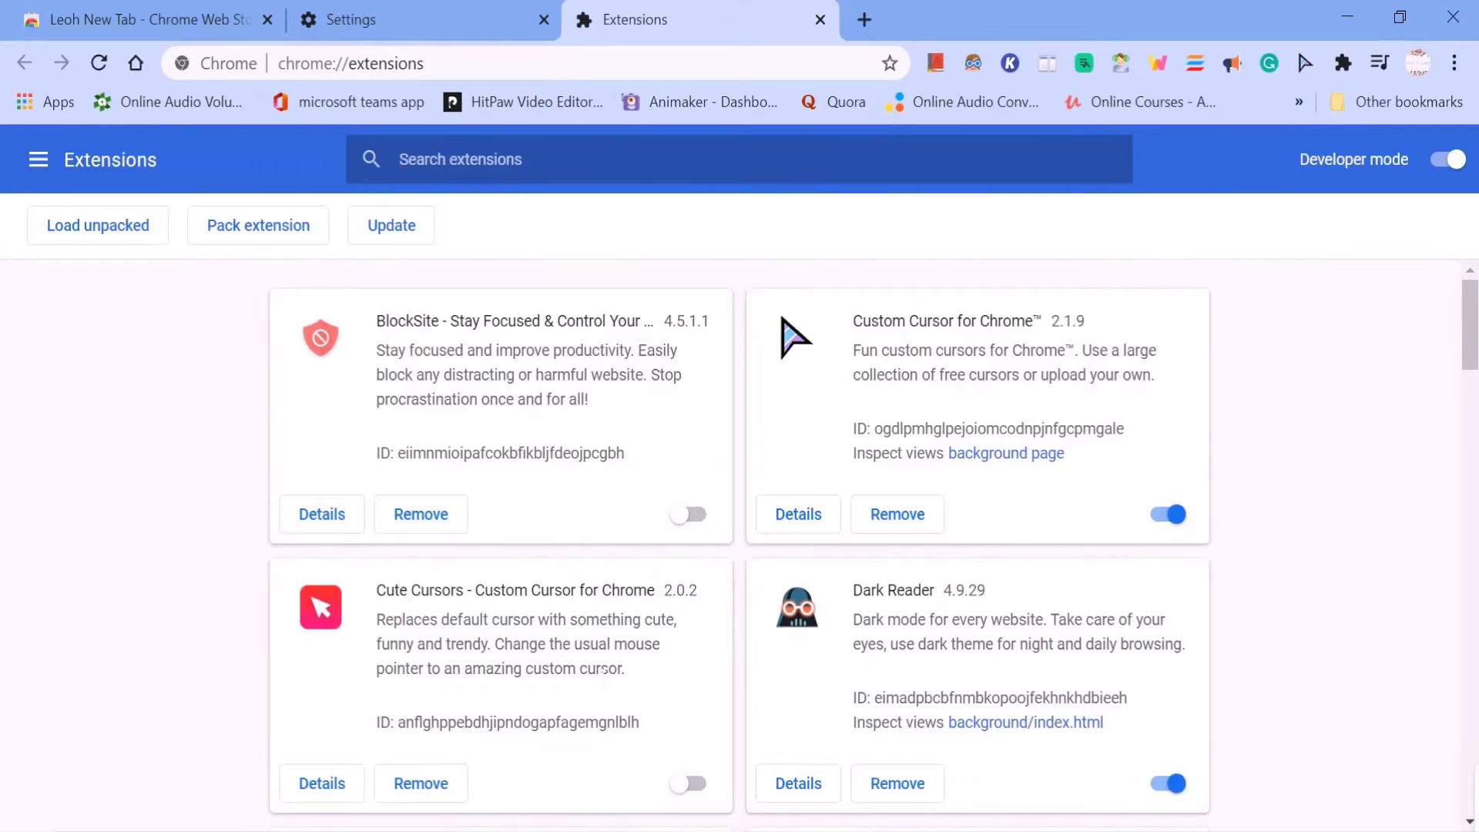
{"action": "scroll", "coordinate": [600, 676], "scroll_direction": "down", "scroll_amount": 3}
{"action": "scroll", "coordinate": [601, 676], "scroll_direction": "down", "scroll_amount": 2}
{"action": "scroll", "coordinate": [601, 676], "scroll_direction": "down", "scroll_amount": 1}
{"action": "scroll", "coordinate": [601, 679], "scroll_direction": "down", "scroll_amount": 3}
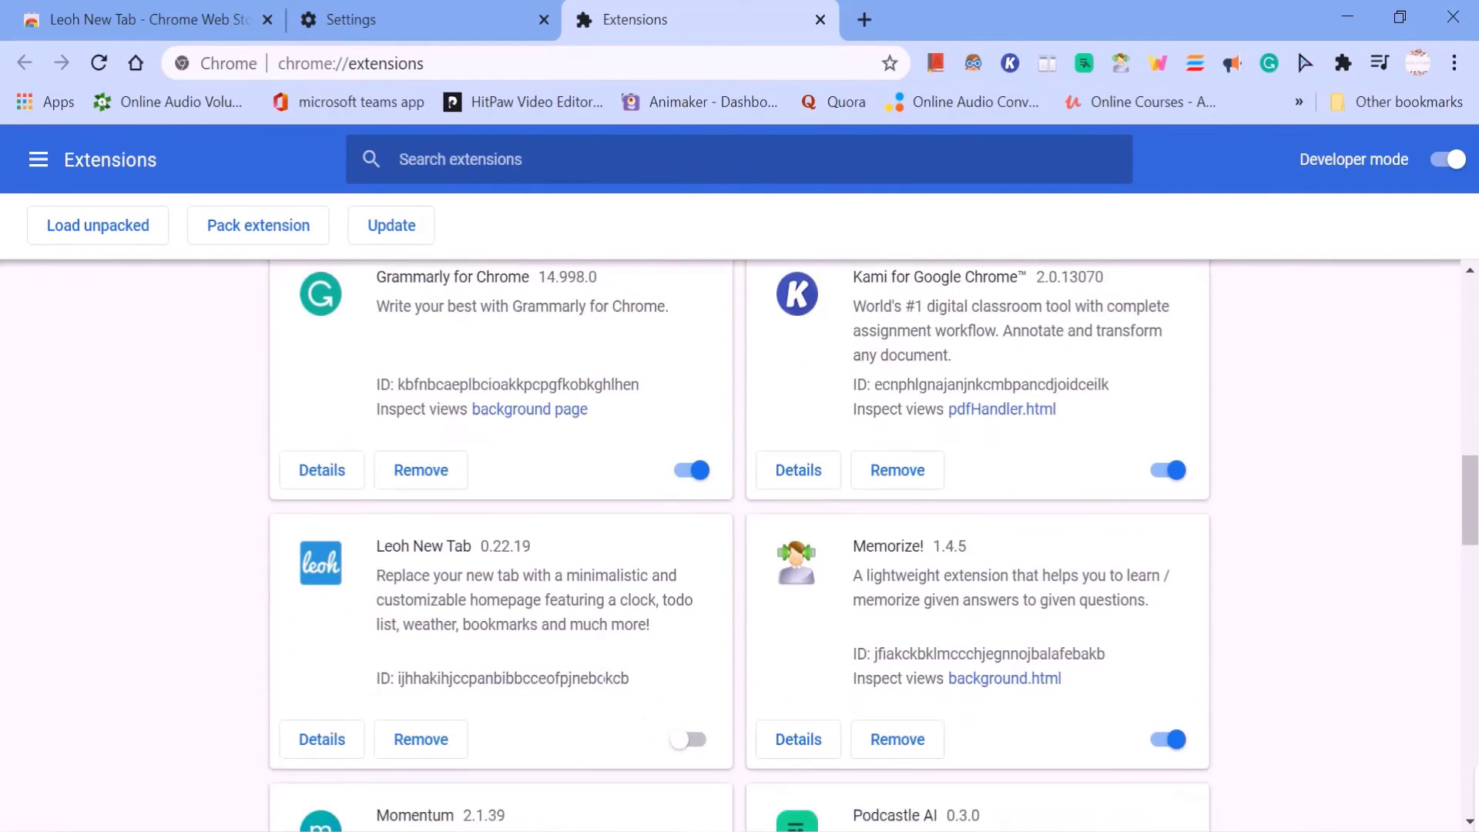
{"action": "left_click", "coordinate": [693, 726]}
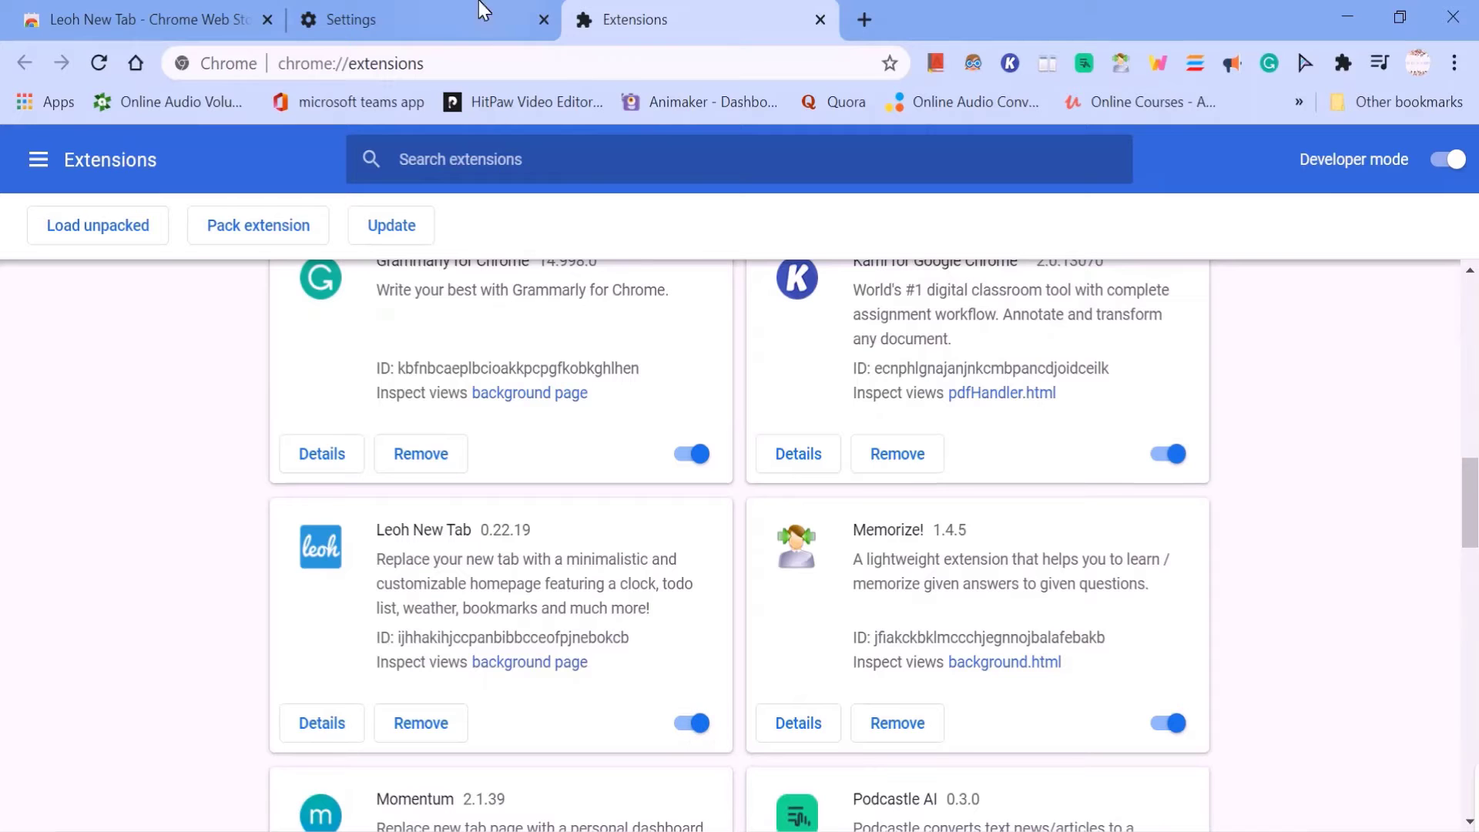
{"action": "left_click", "coordinate": [865, 19]}
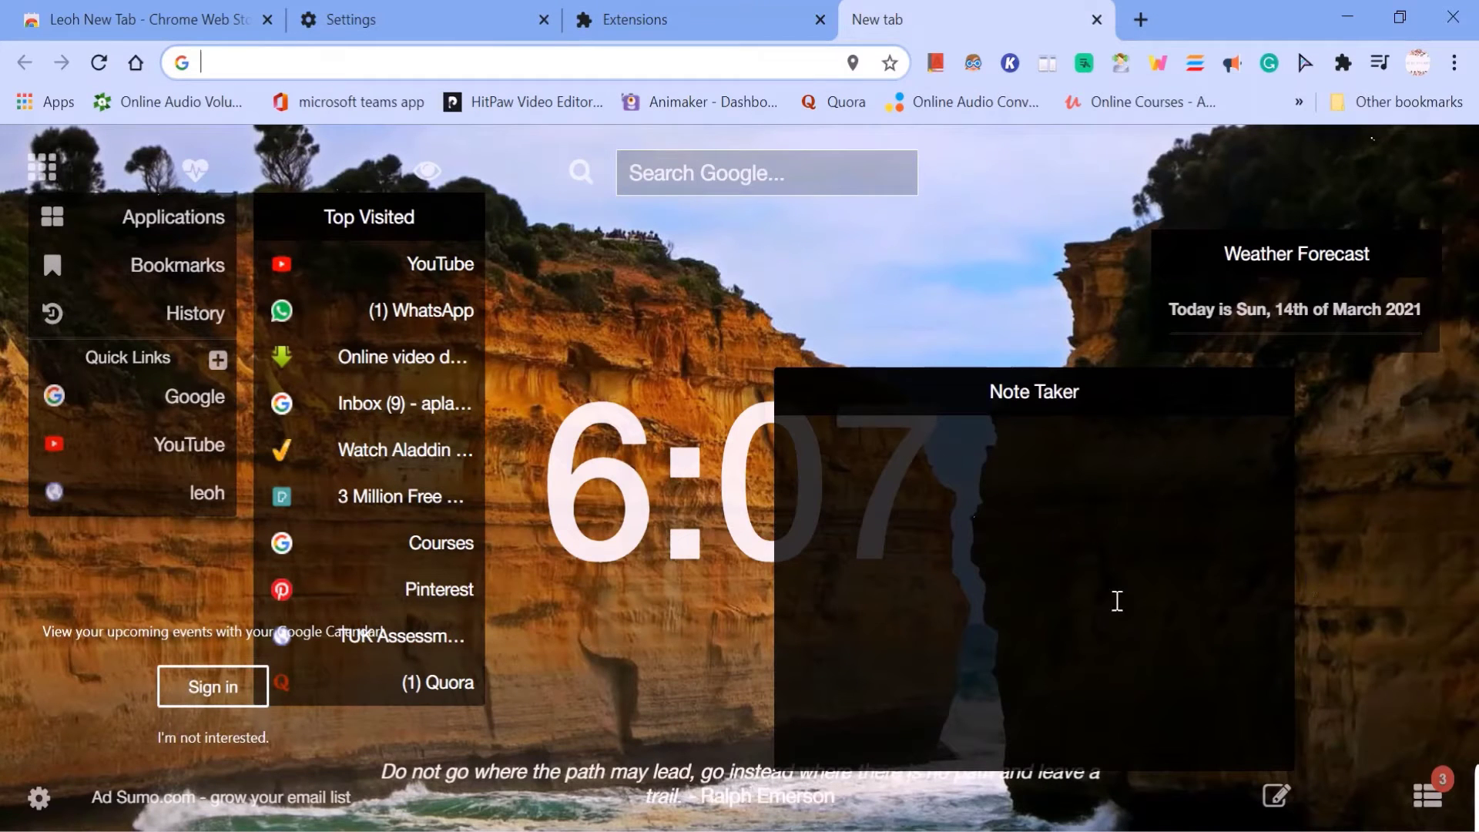
Hide the Applications, Top Visited and Weather panels, and close the note panel.
{"action": "left_click", "coordinate": [1046, 555]}
{"action": "type", "text": "welcome to our channel"}
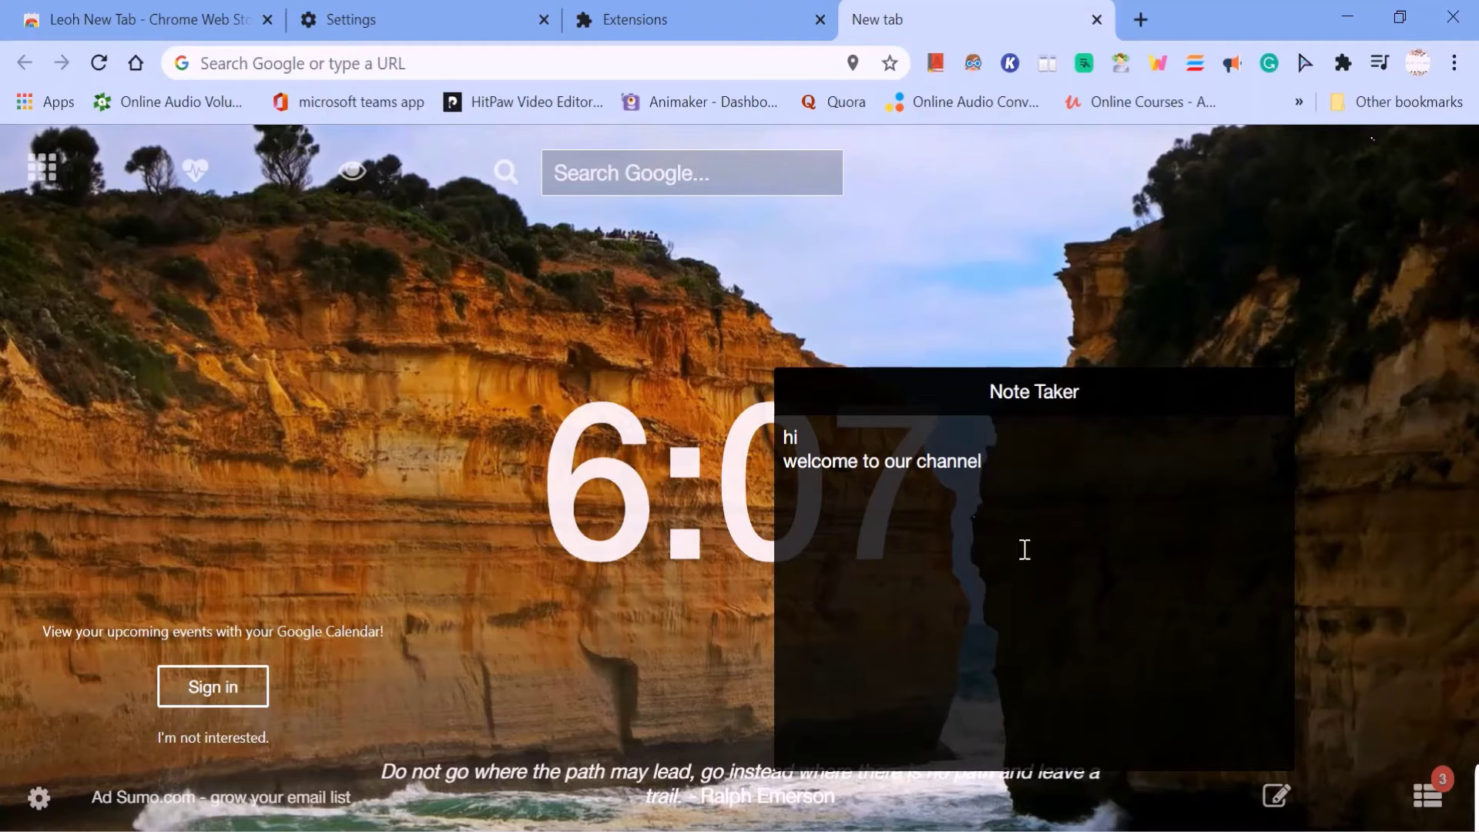
{"action": "left_click", "coordinate": [740, 575]}
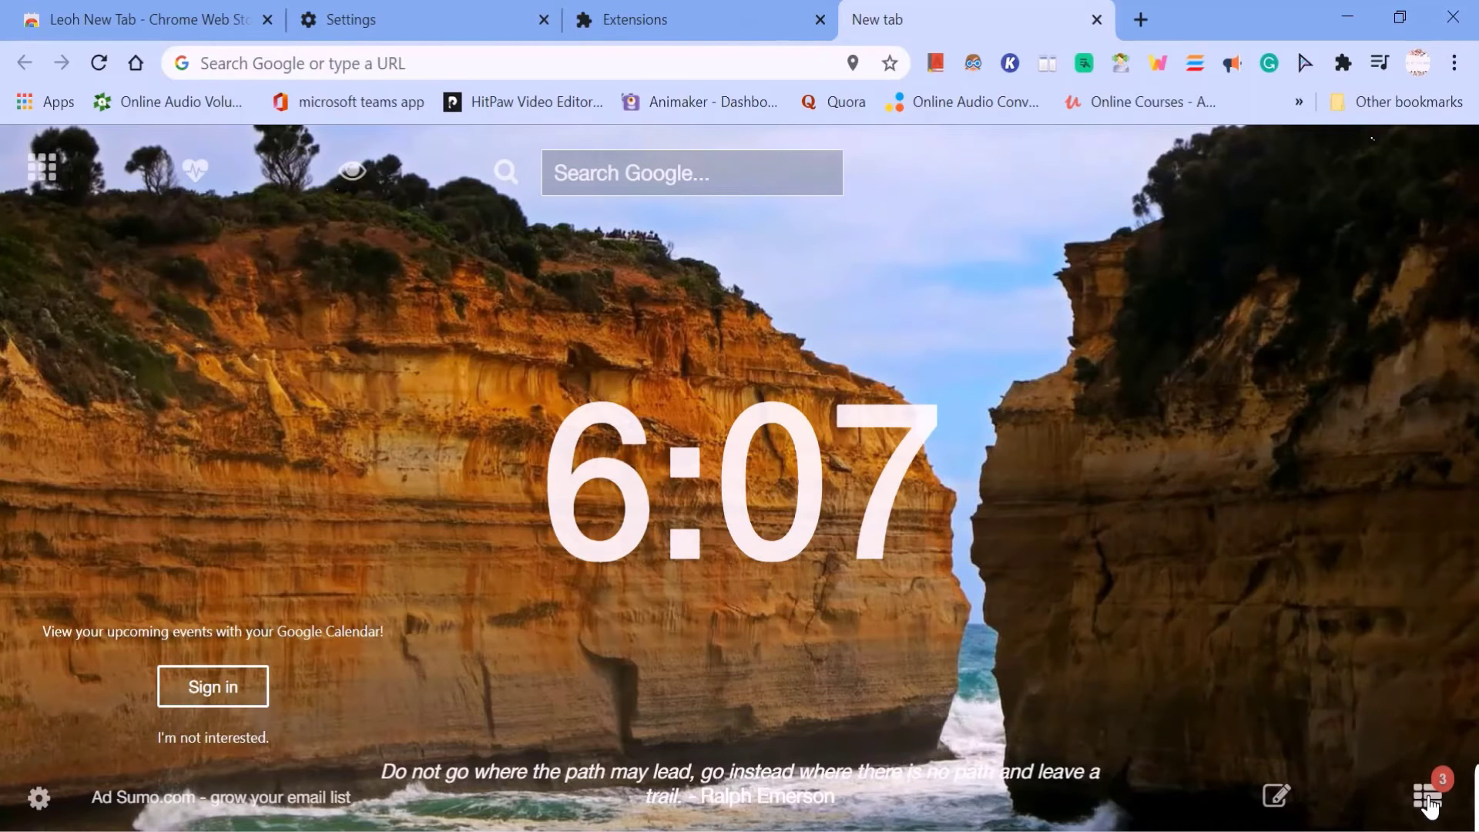
{"action": "left_click", "coordinate": [1427, 795]}
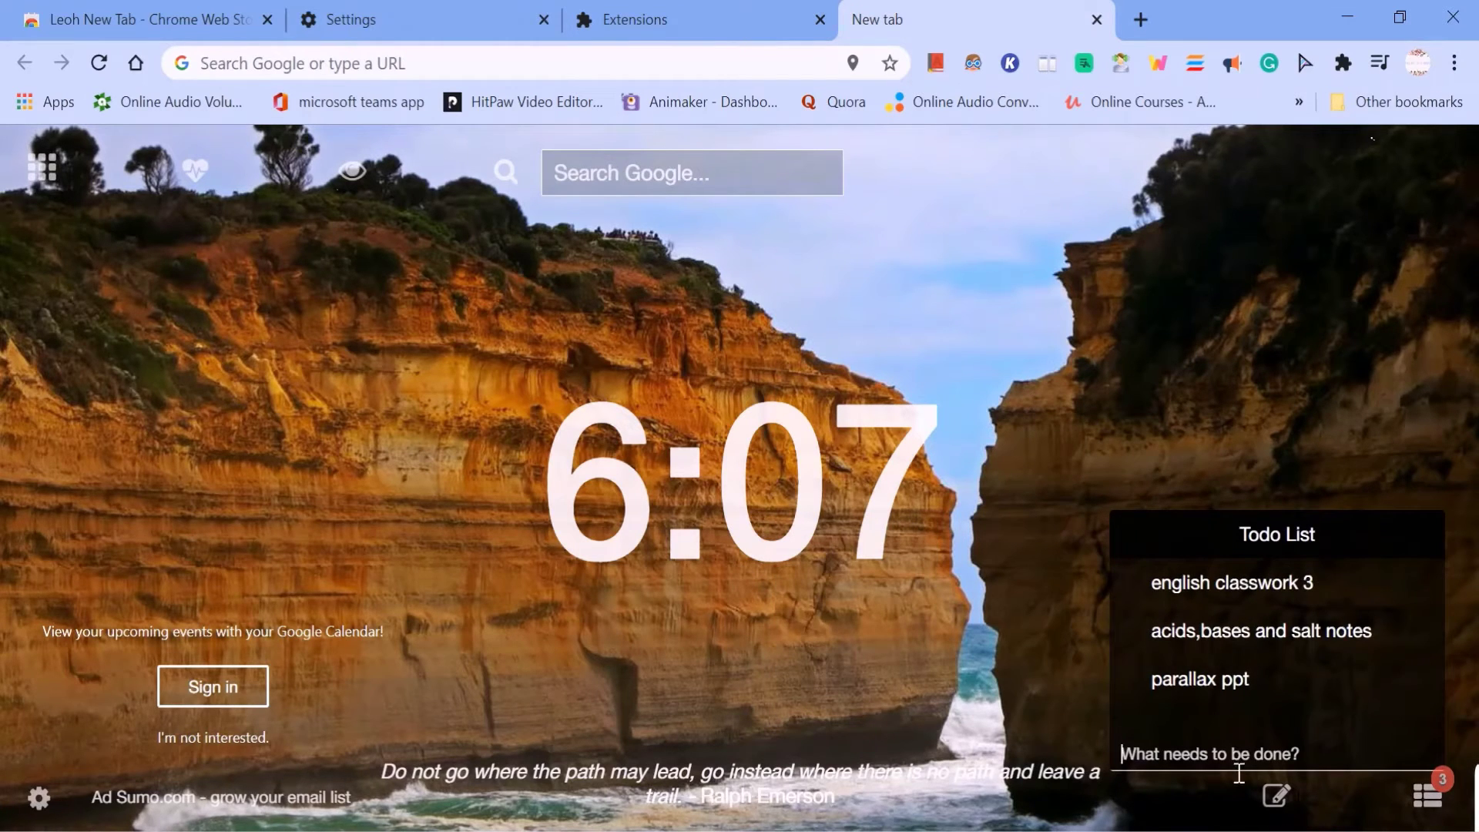
{"action": "type", "text": "you"}
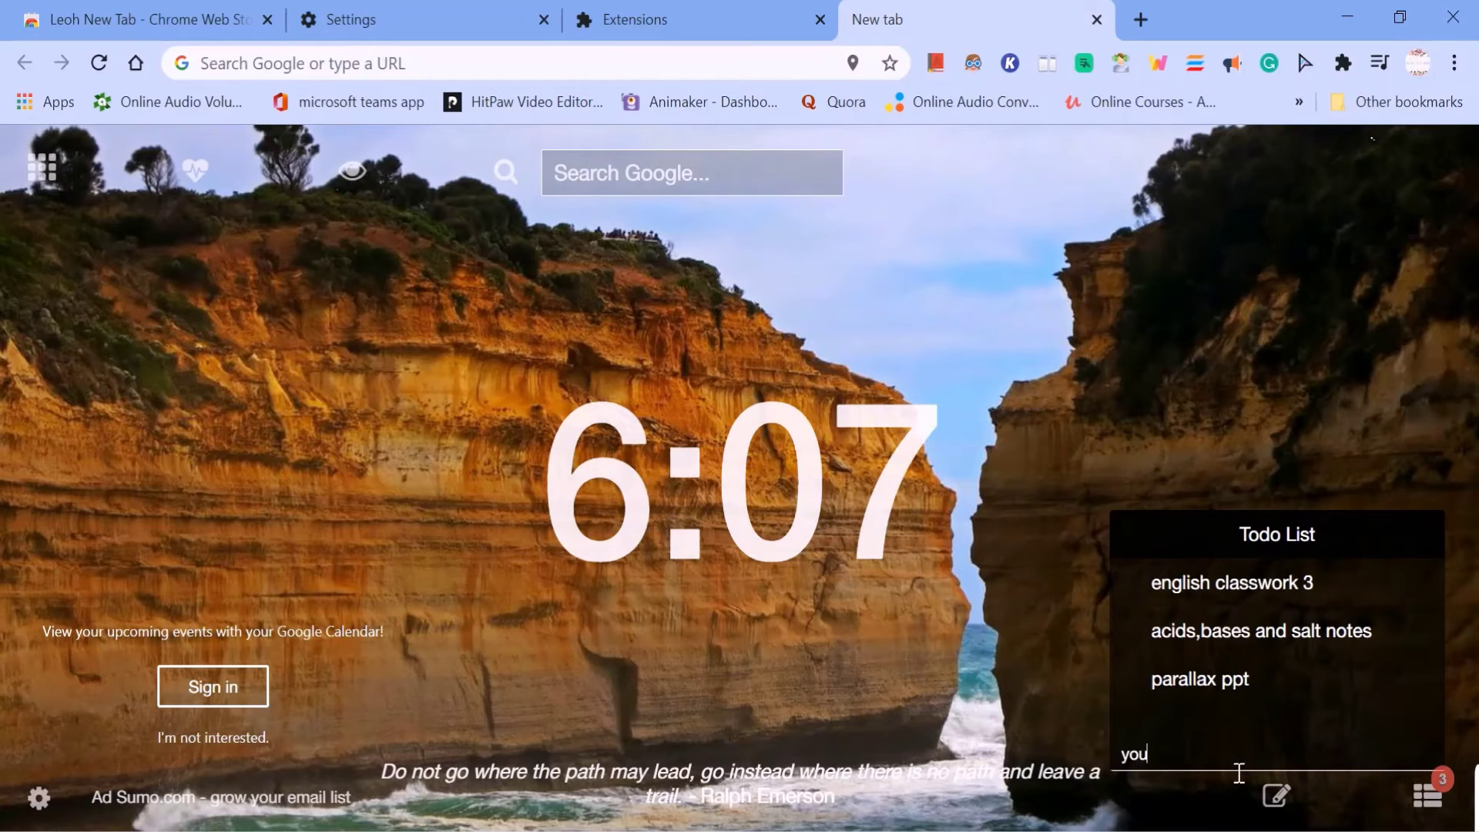
{"action": "type", "text": "tube video"}
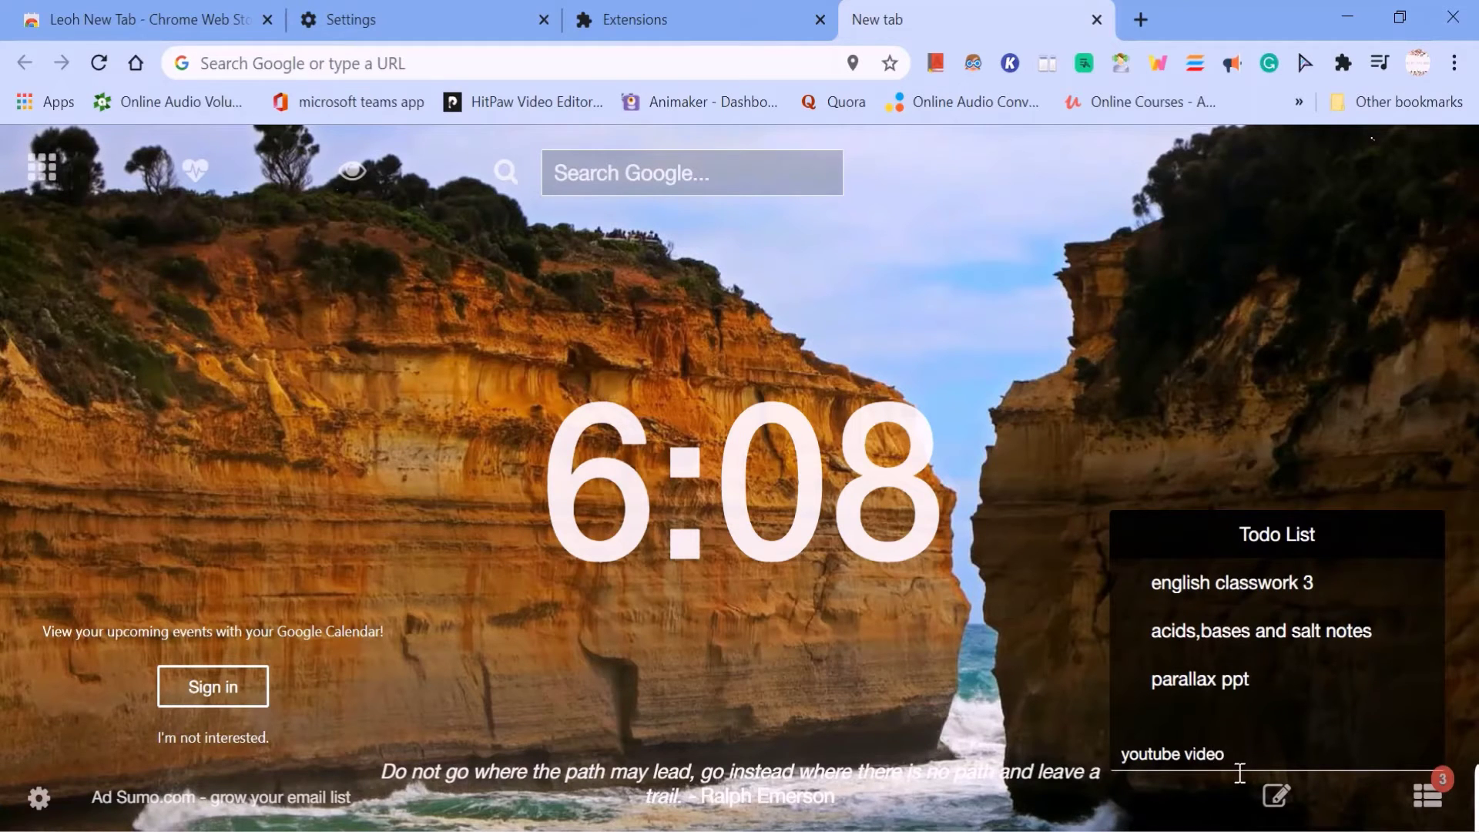
{"action": "key", "text": "Return"}
{"action": "left_click", "coordinate": [1132, 679]}
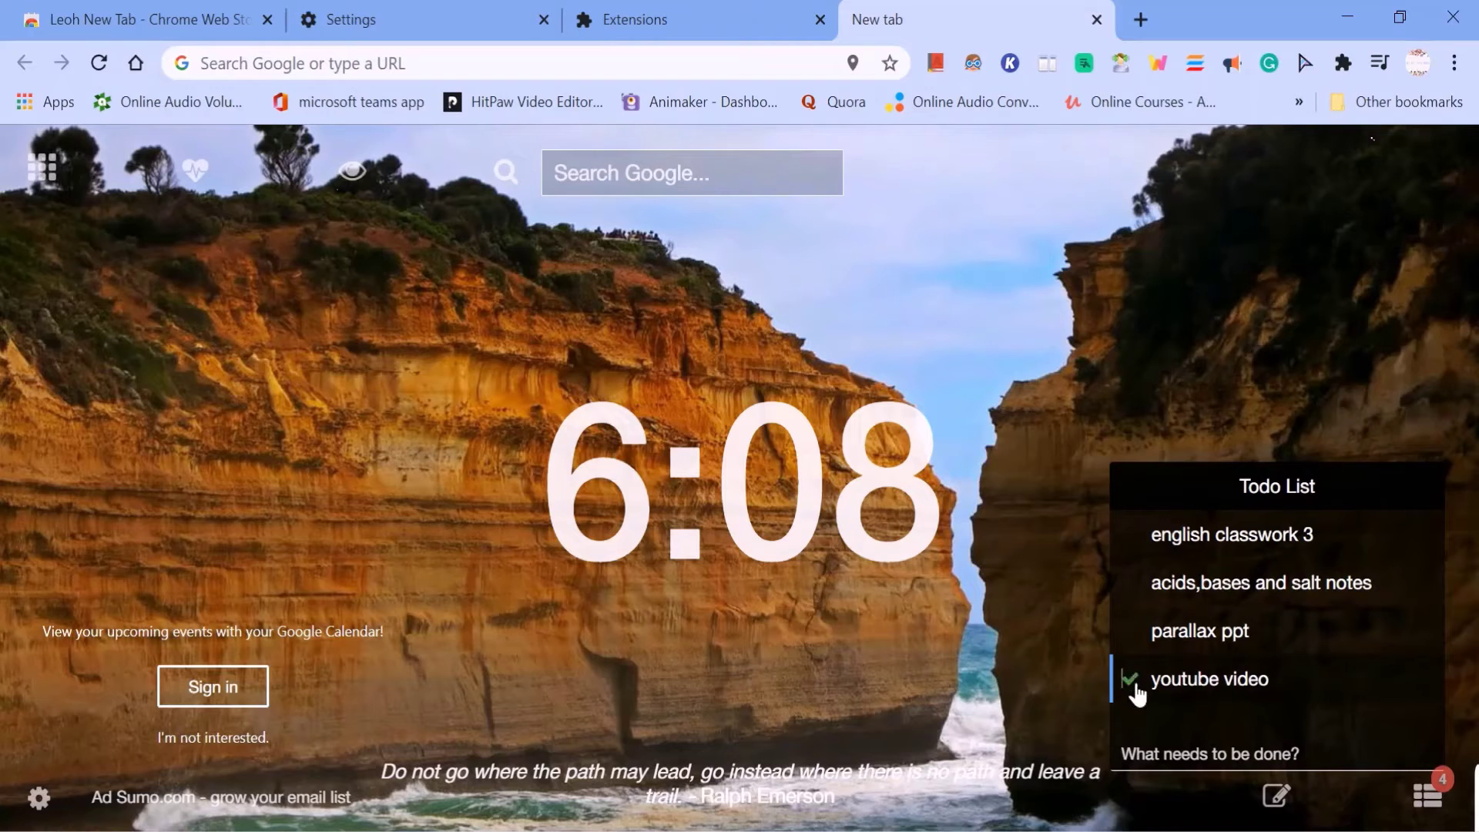
{"action": "left_click", "coordinate": [1026, 620]}
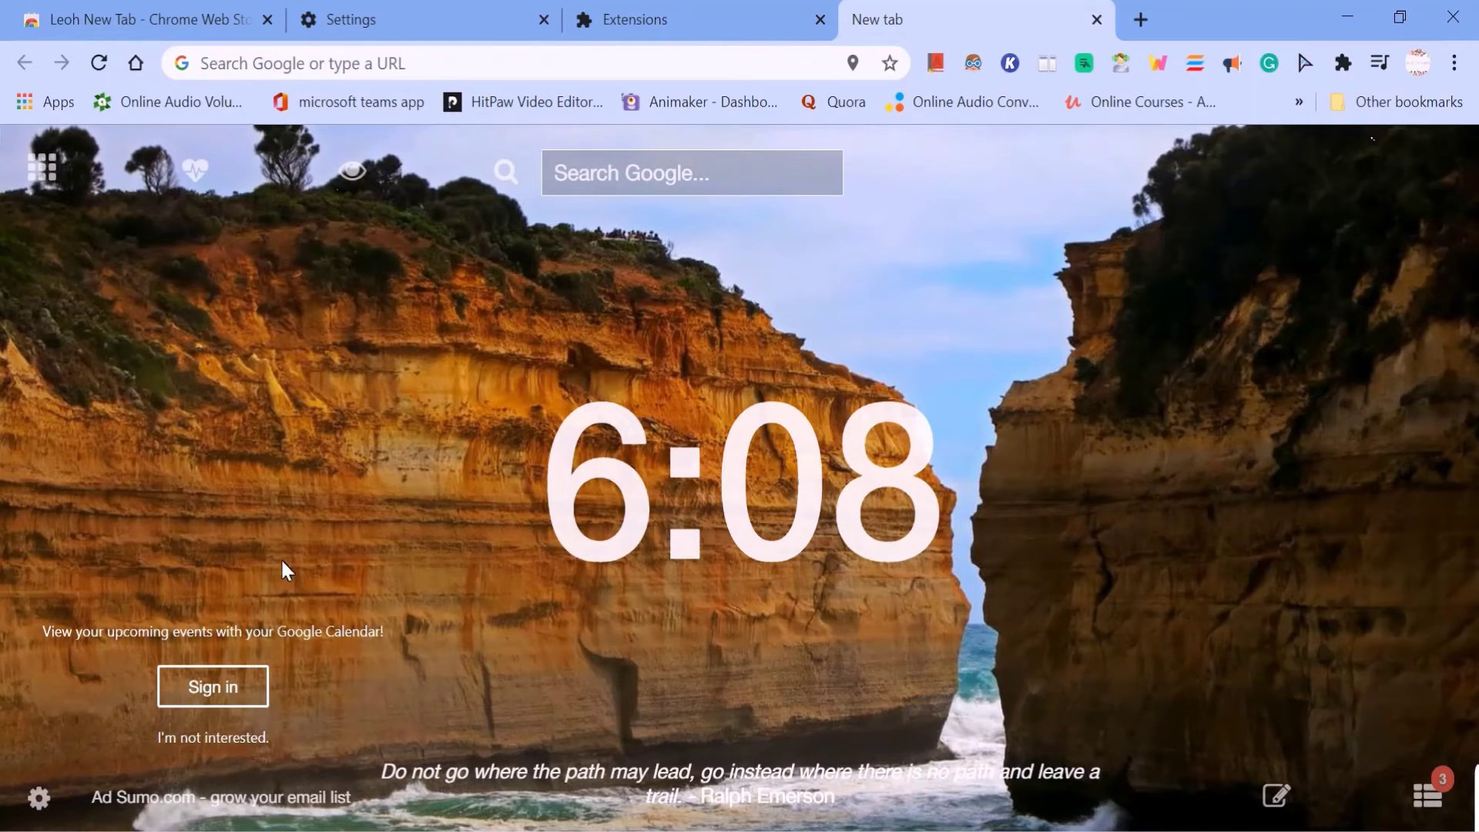
Play the forest birdsong video, reload three times for new backgrounds, then hide the side panels.
{"action": "left_click", "coordinate": [200, 179]}
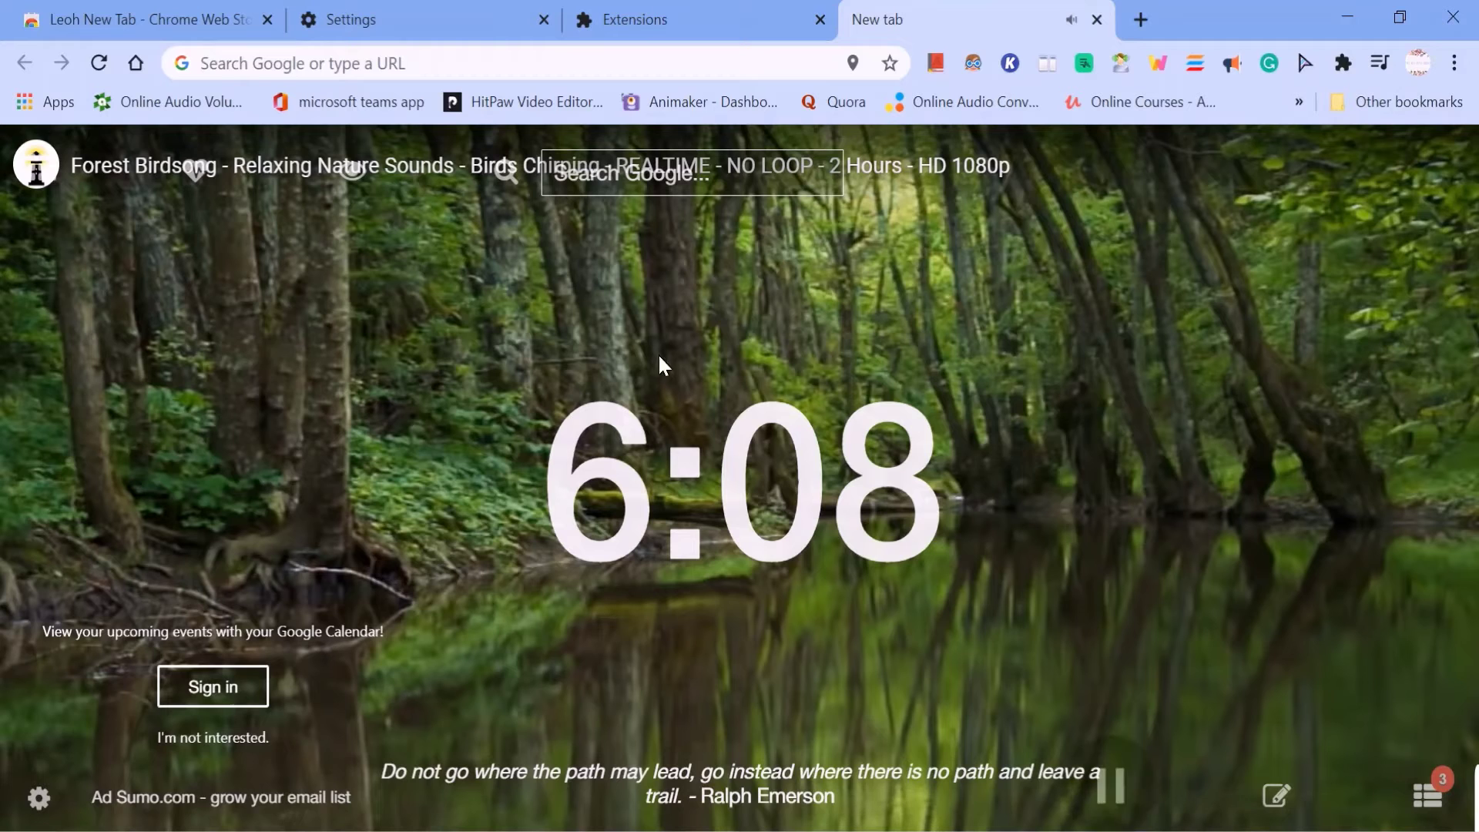
{"action": "left_click", "coordinate": [100, 63]}
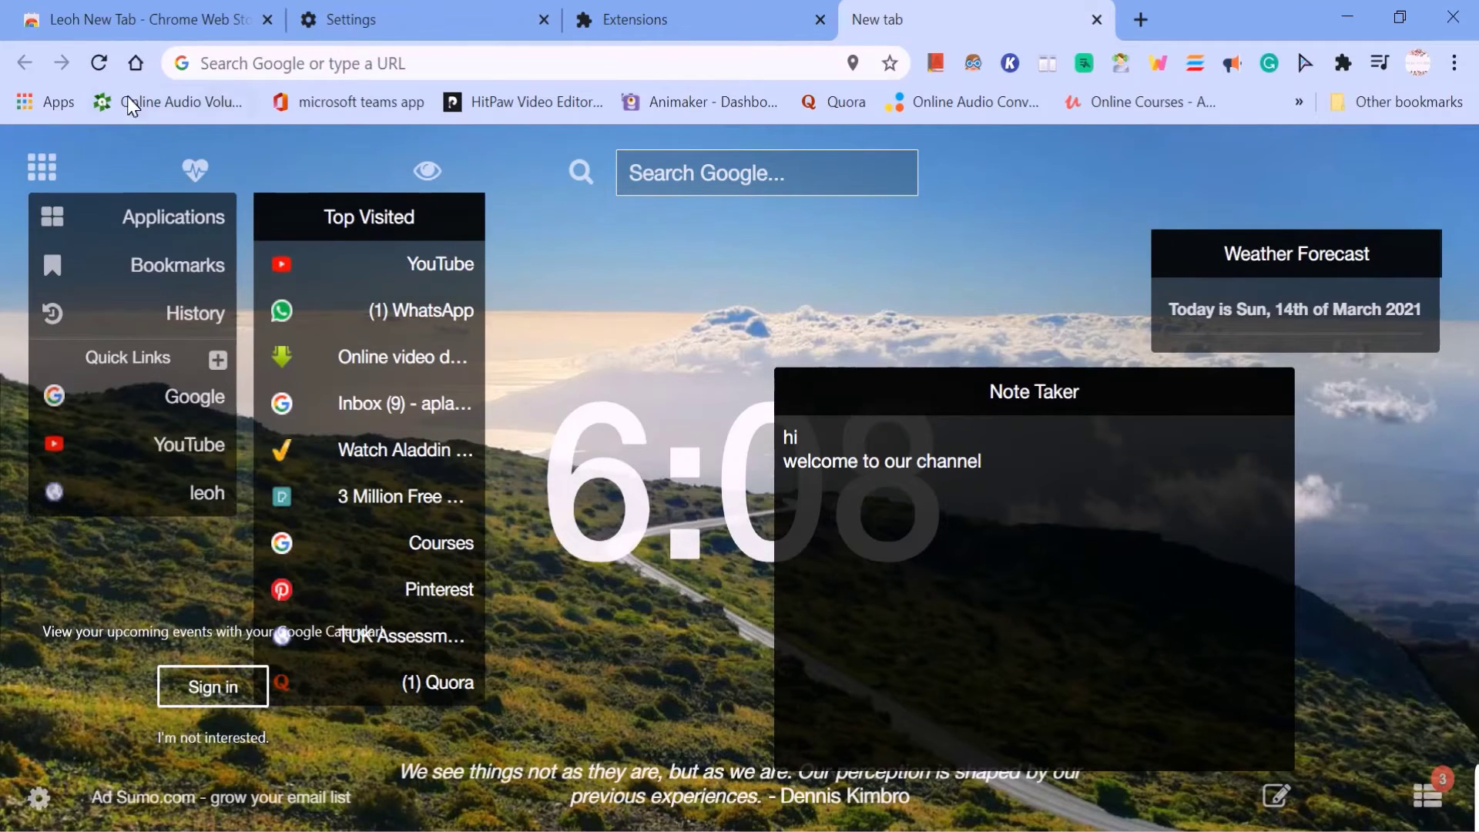
{"action": "left_click", "coordinate": [97, 64]}
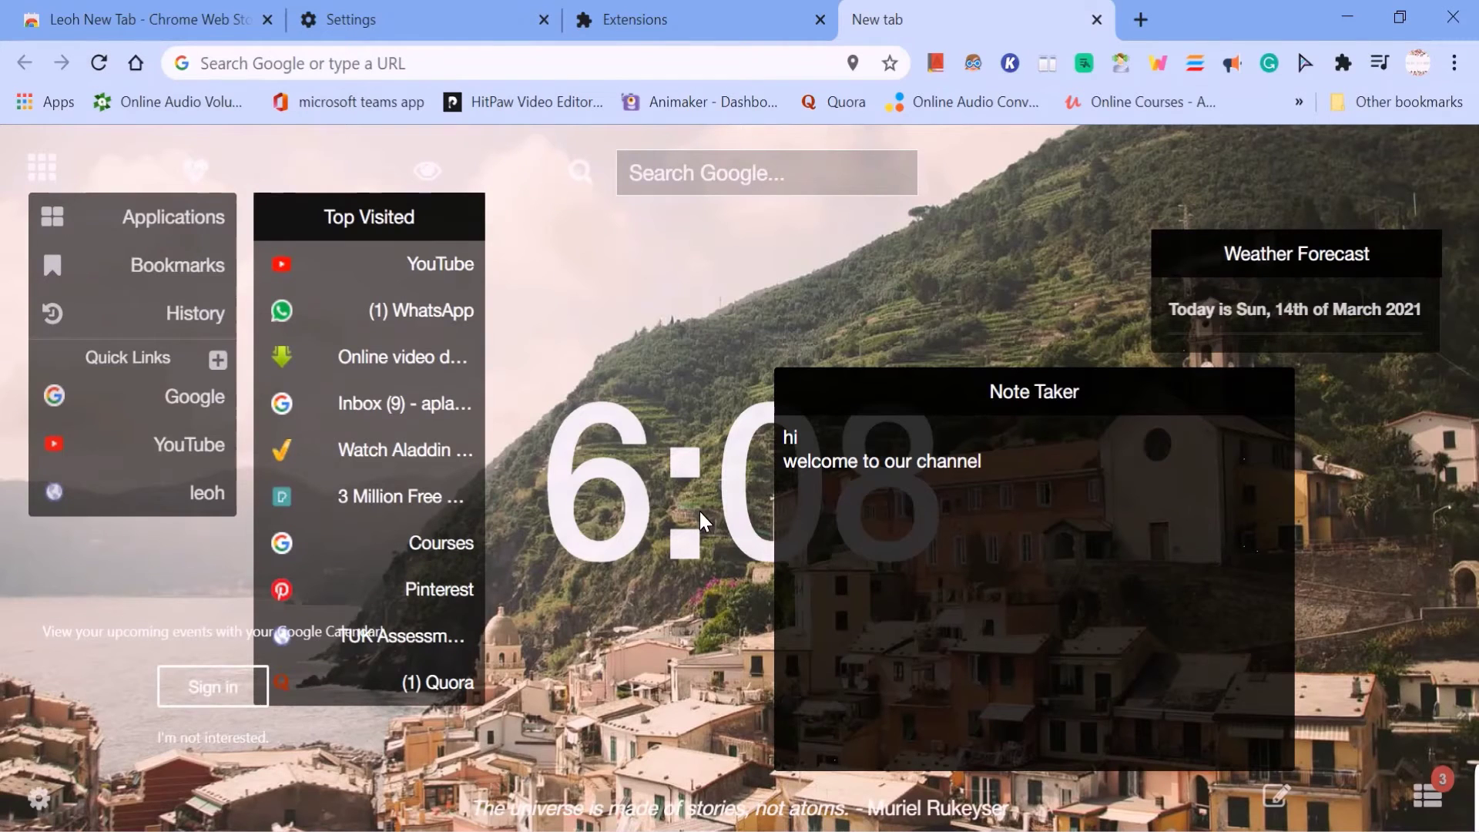
{"action": "left_click", "coordinate": [99, 64]}
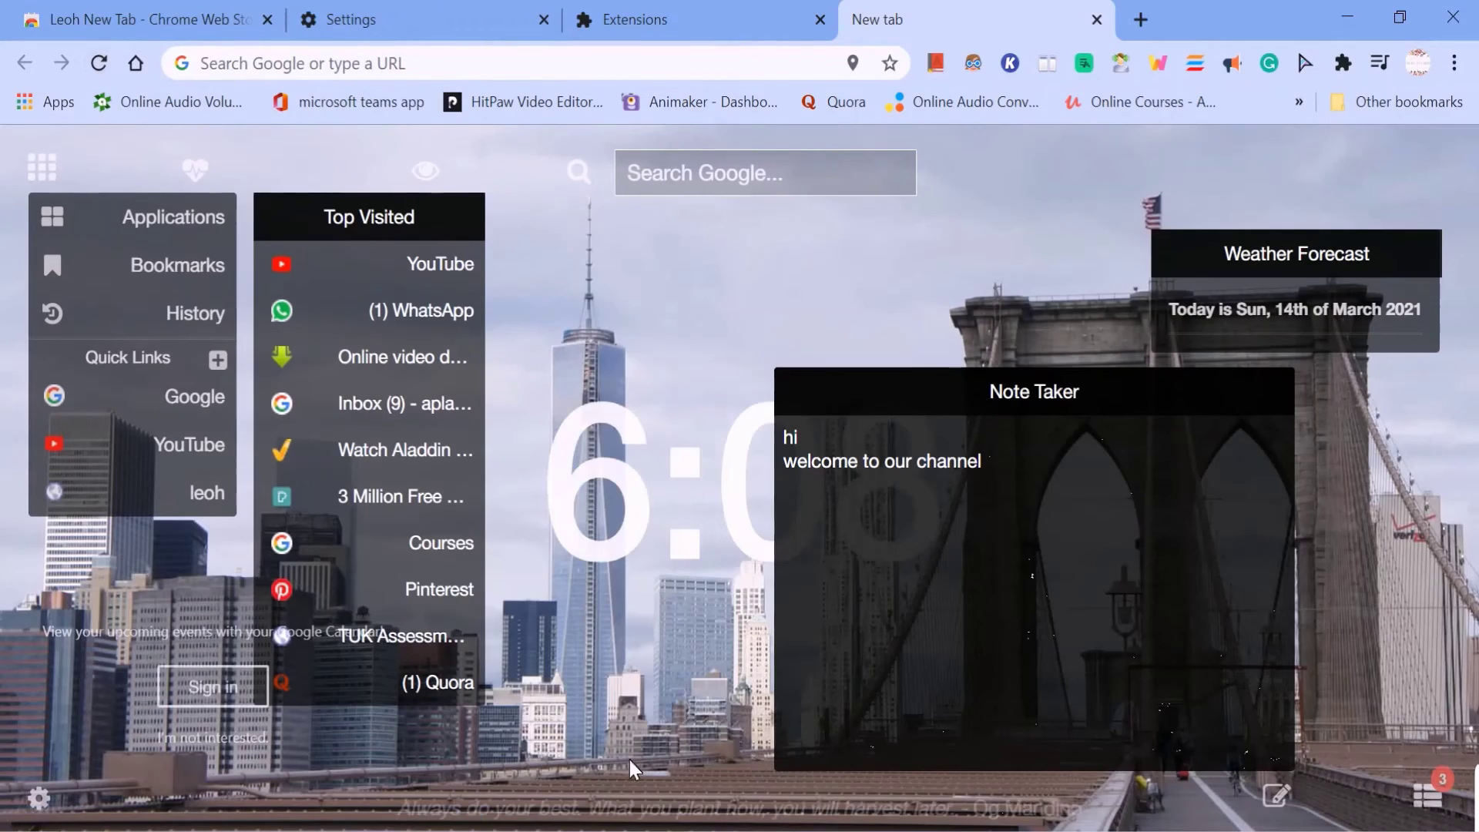
{"action": "left_click", "coordinate": [552, 767]}
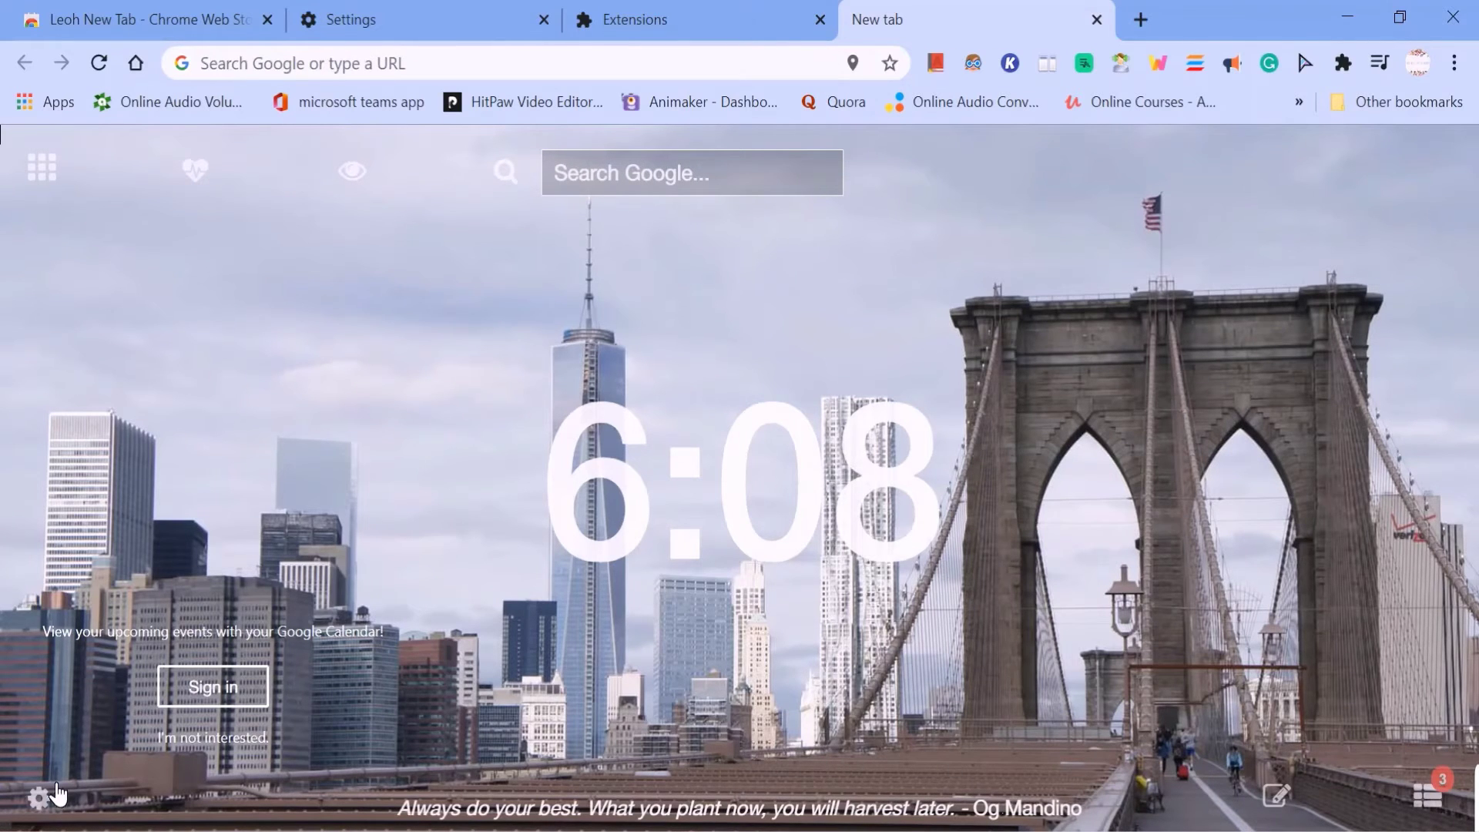
Browse Leoh's general, quick links, calendar, weather, Zen Mode and background settings, then Save & Apply.
{"action": "left_click", "coordinate": [40, 800]}
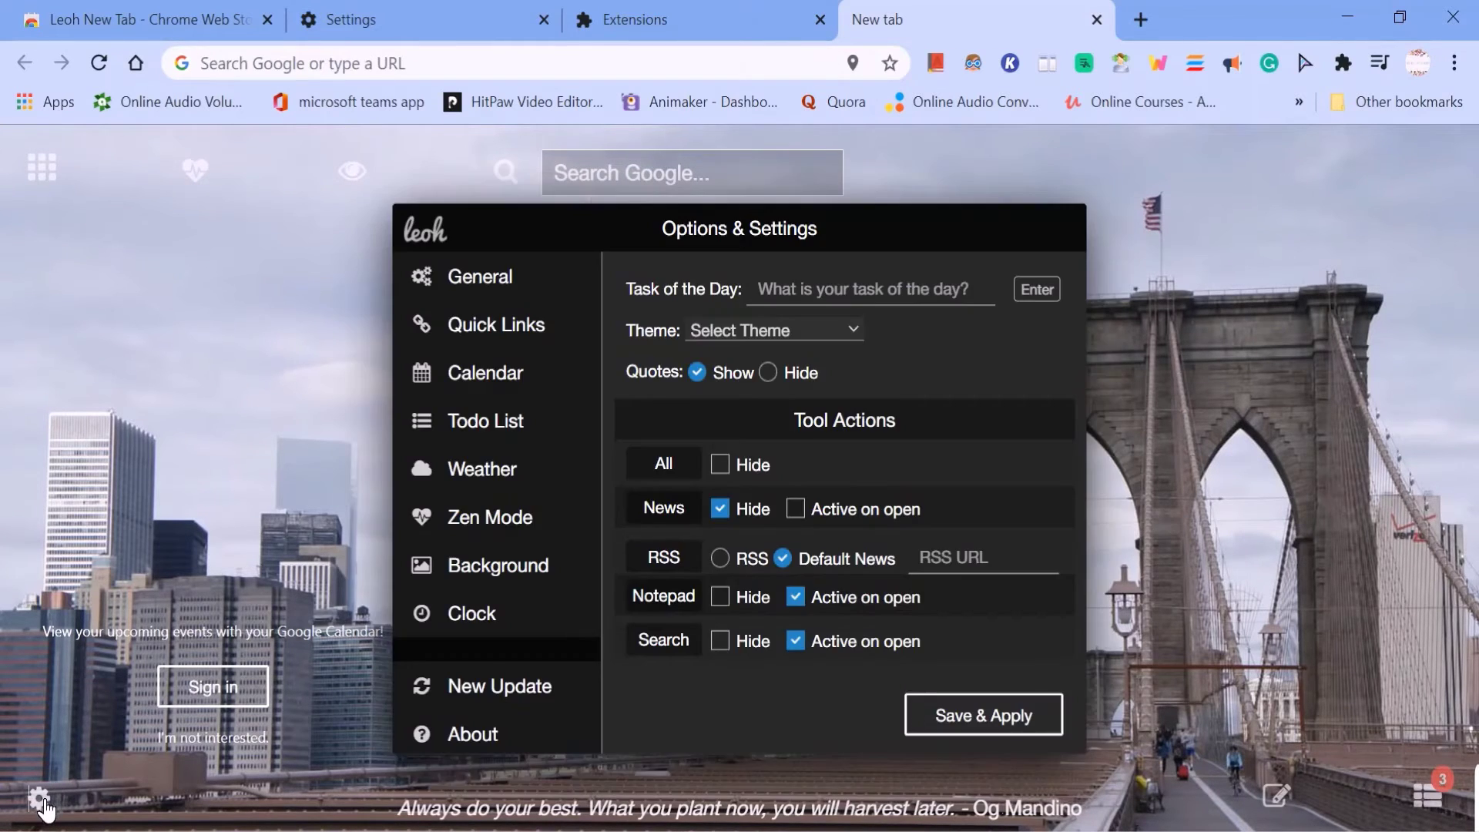
{"action": "left_click", "coordinate": [485, 372]}
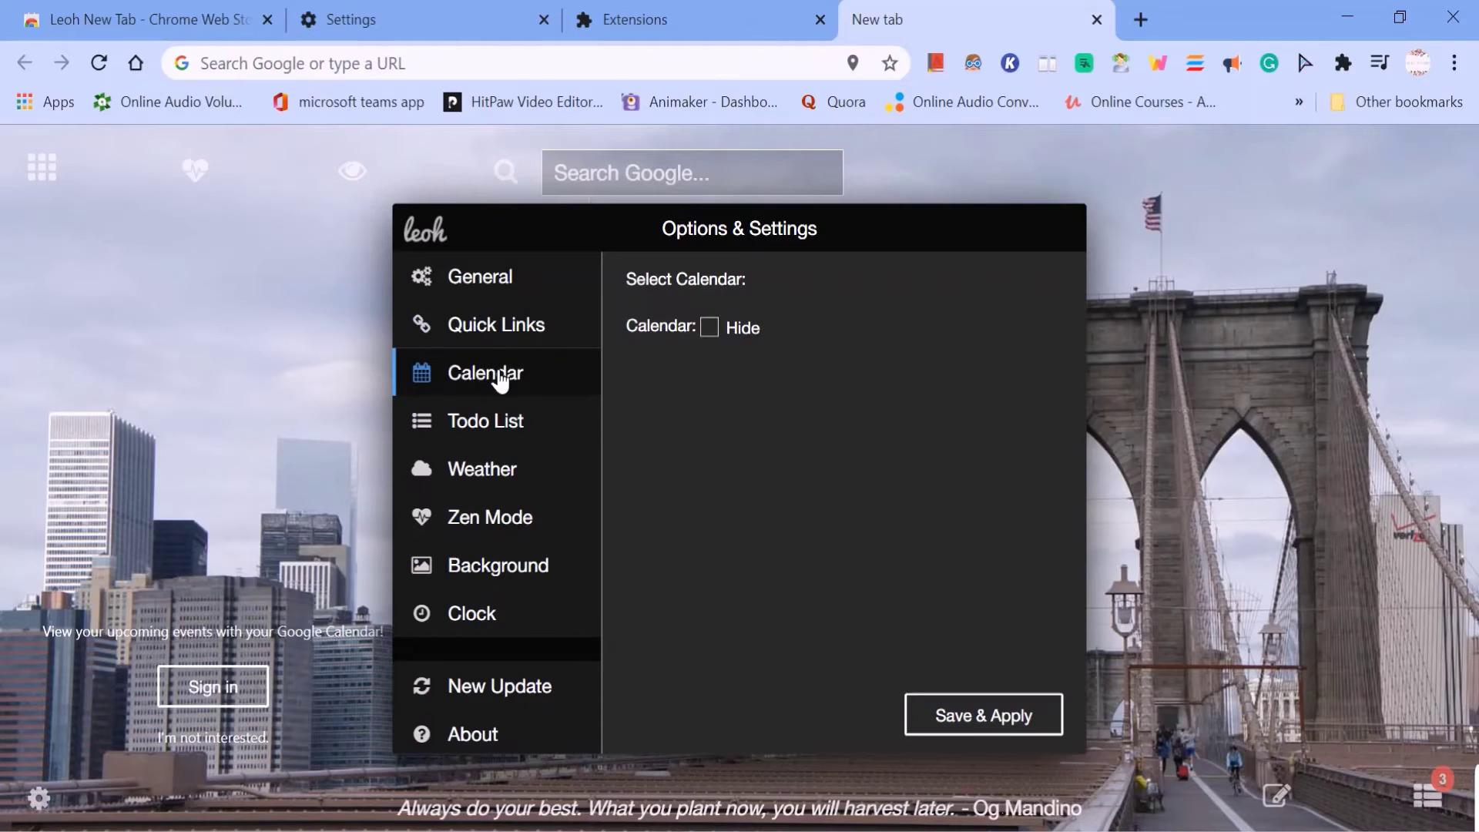
{"action": "left_click", "coordinate": [518, 288]}
{"action": "left_click", "coordinate": [523, 333]}
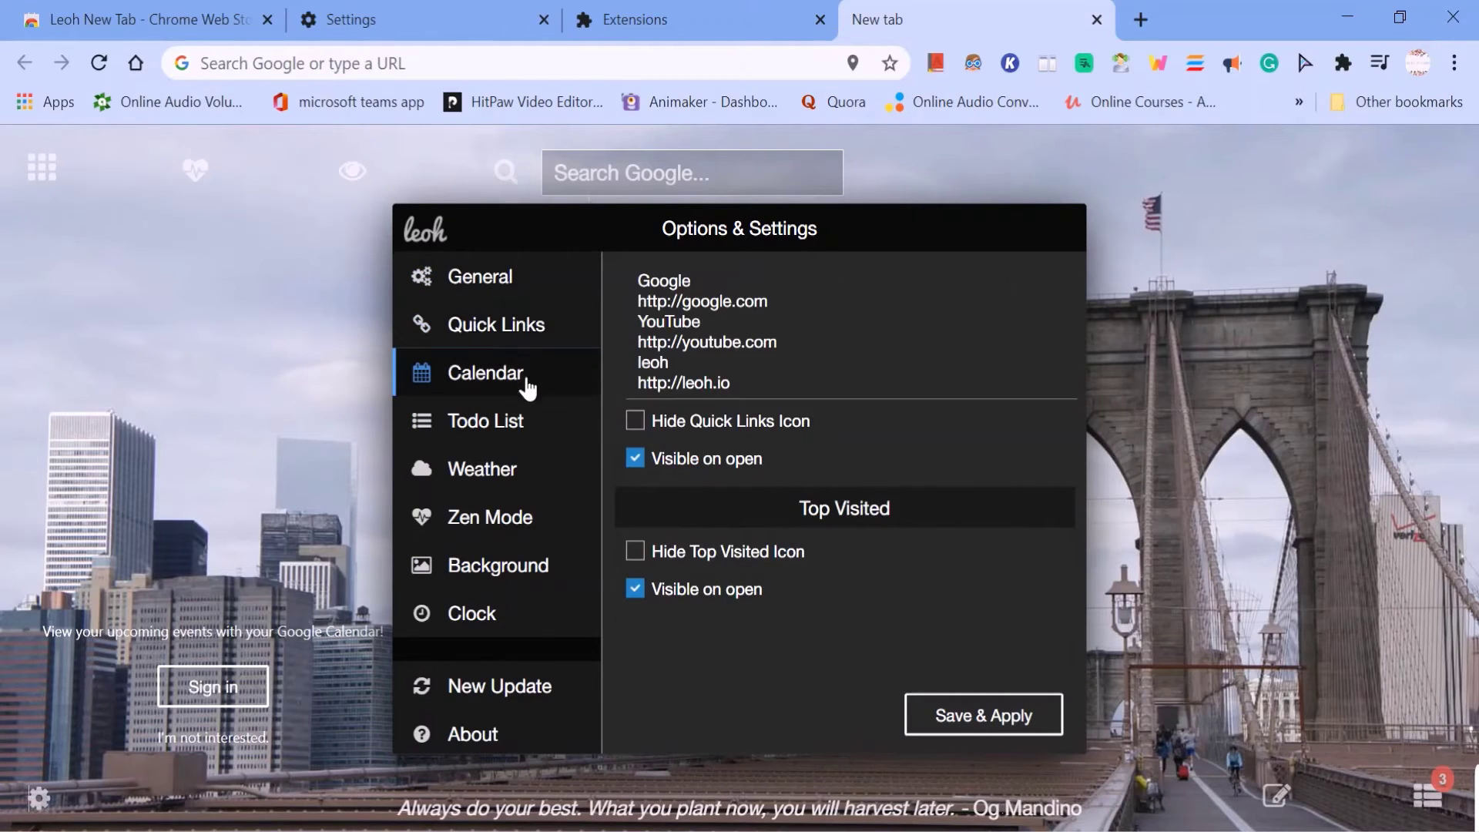
{"action": "left_click", "coordinate": [522, 387]}
{"action": "left_click", "coordinate": [536, 522]}
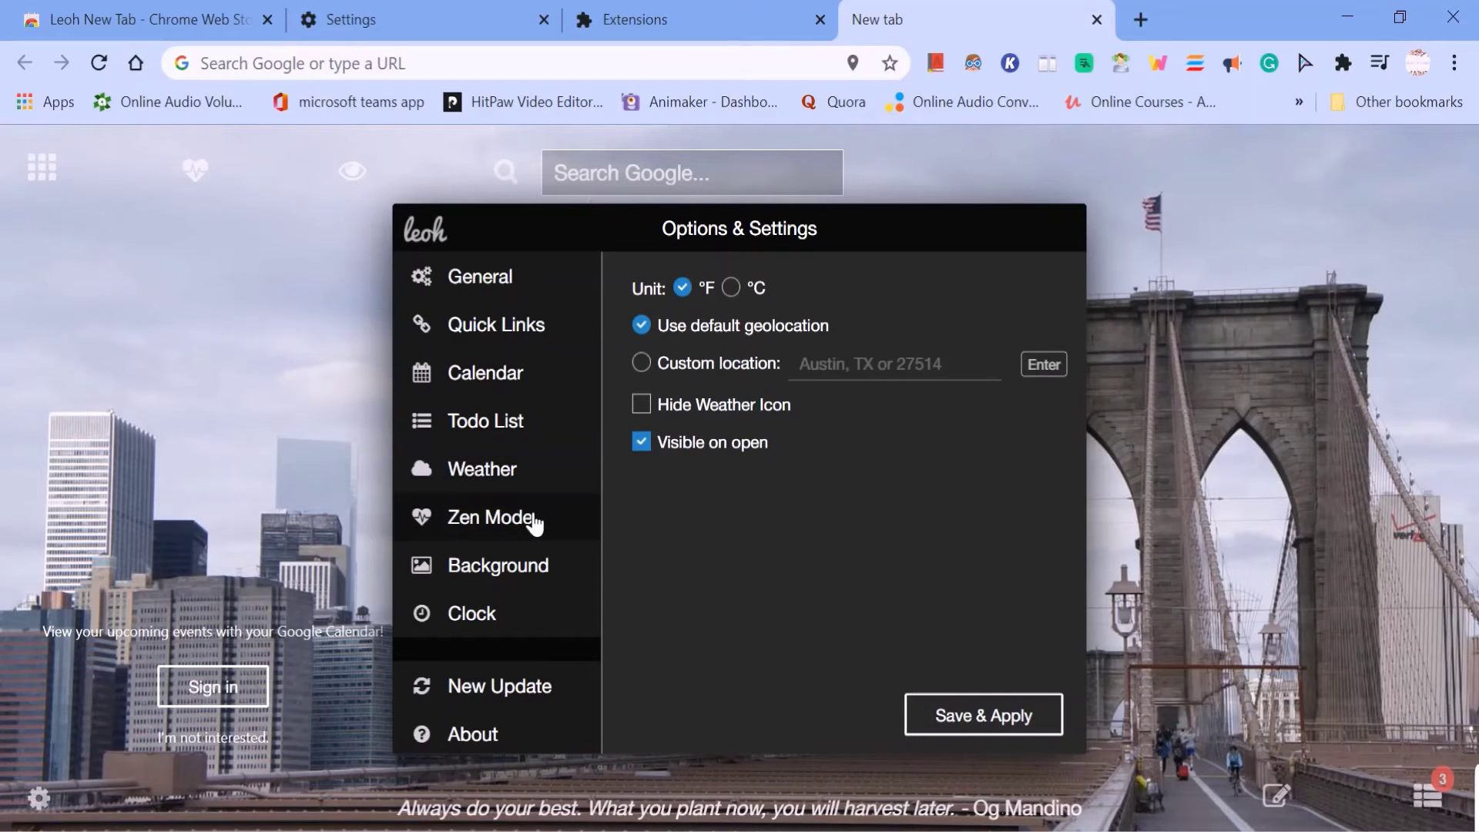
{"action": "left_click", "coordinate": [536, 573]}
{"action": "left_click", "coordinate": [536, 574]}
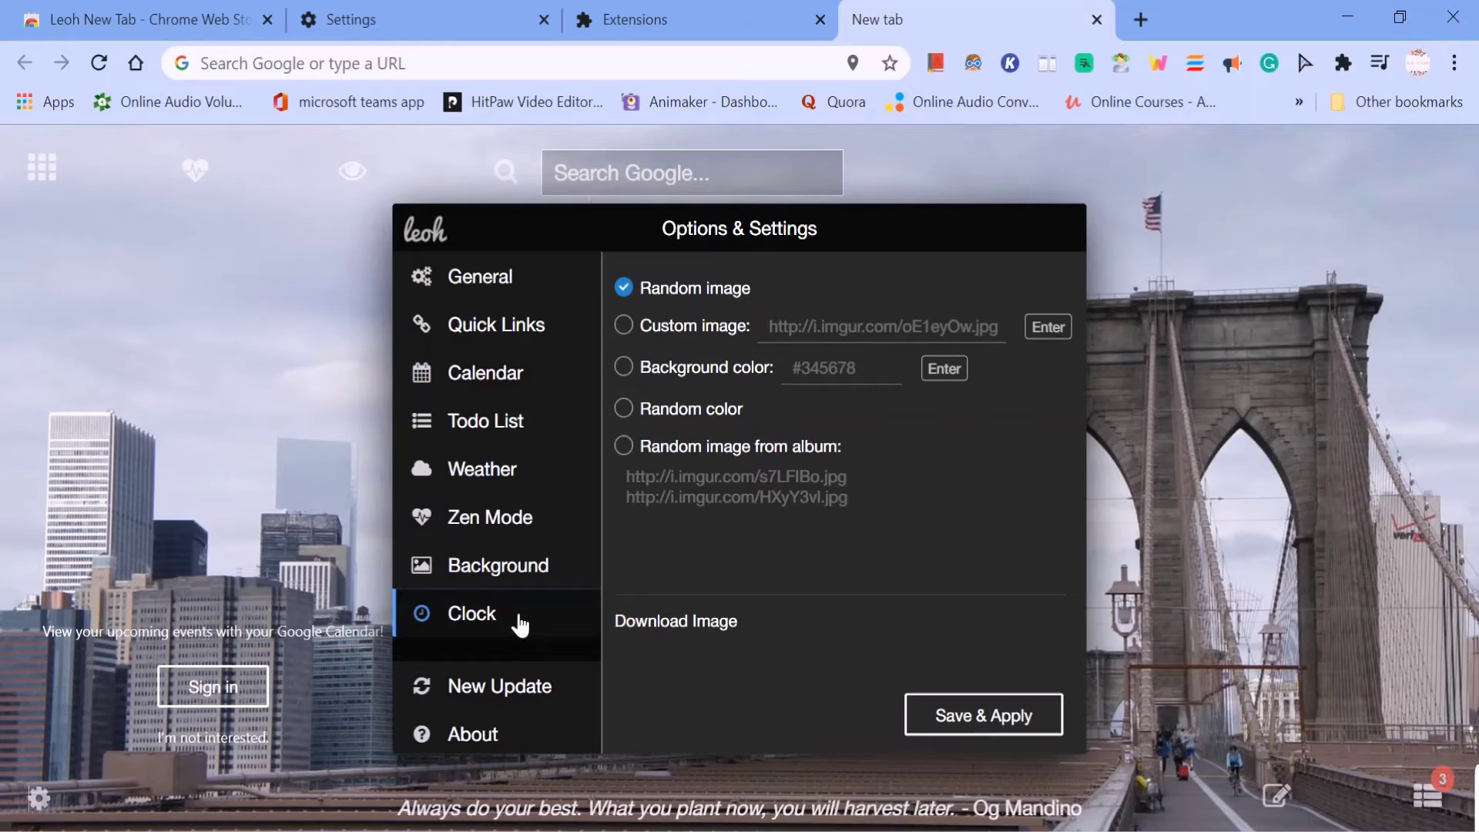
{"action": "left_click", "coordinate": [985, 719]}
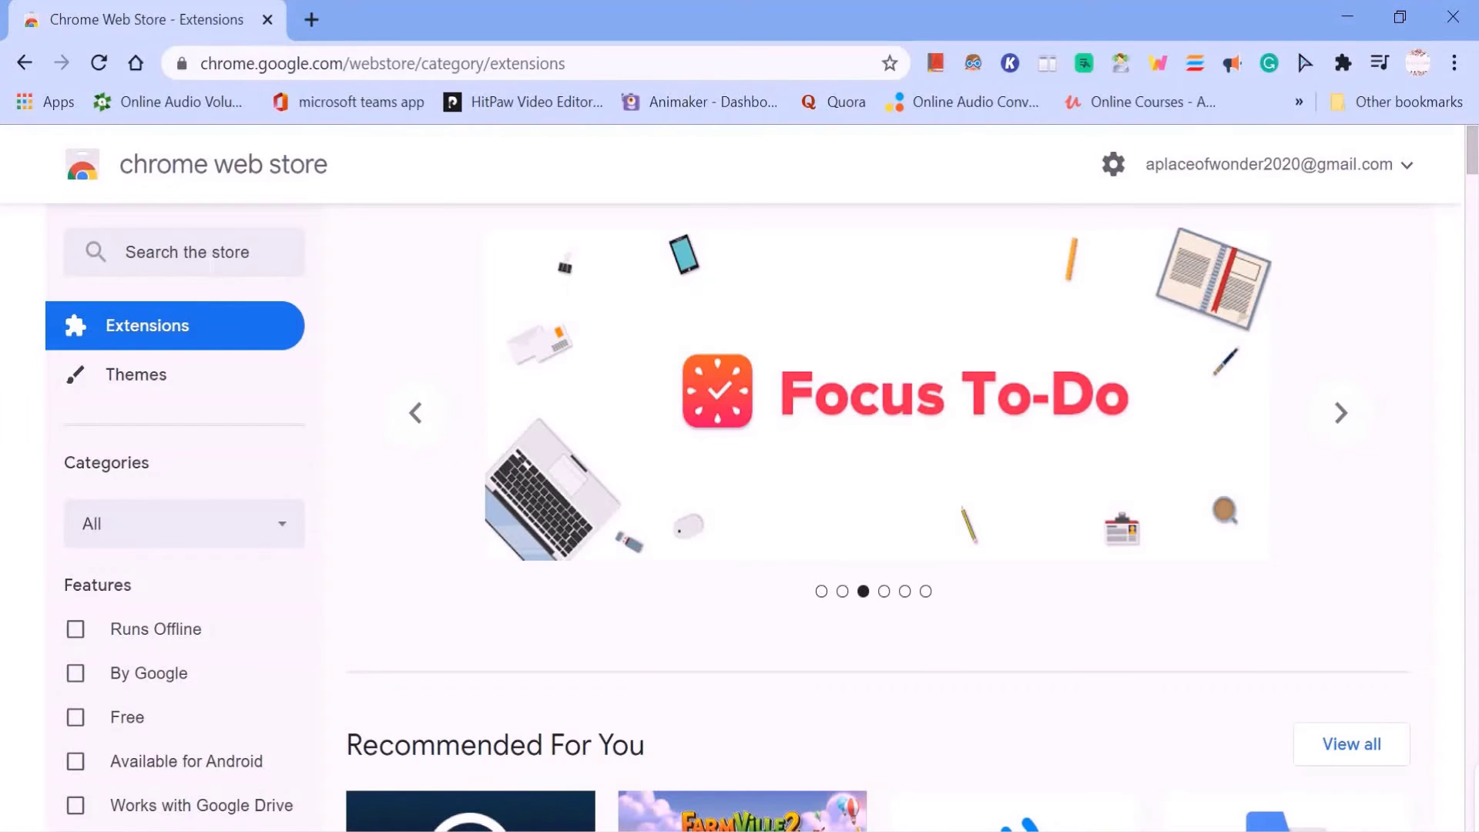
Search the store for 'custom cursor' extensions and open the Cute Cursors - Custom Cursor for Chrome page.
{"action": "left_click", "coordinate": [210, 267]}
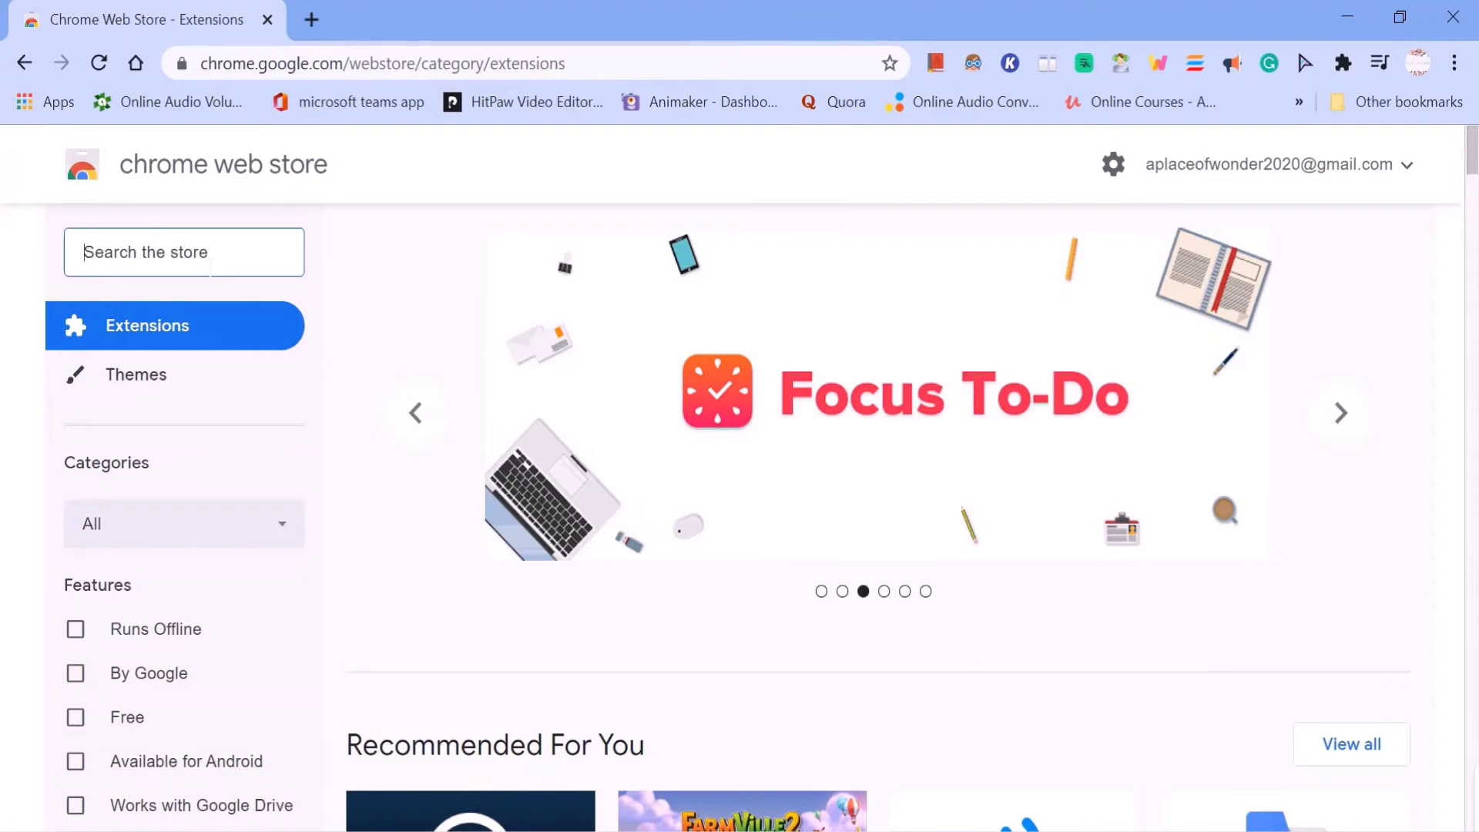
{"action": "type", "text": "custom "}
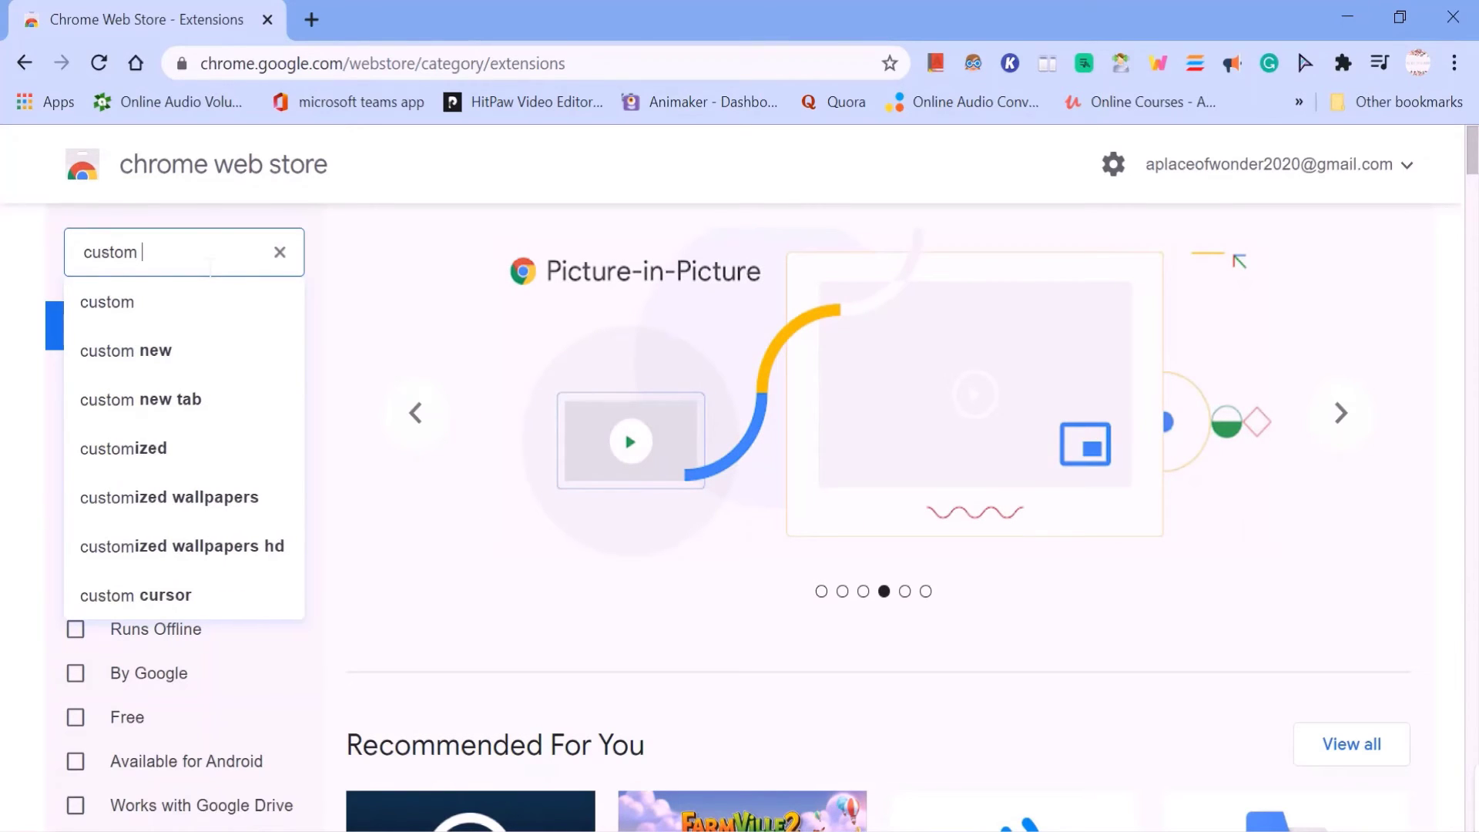
{"action": "type", "text": "cur"}
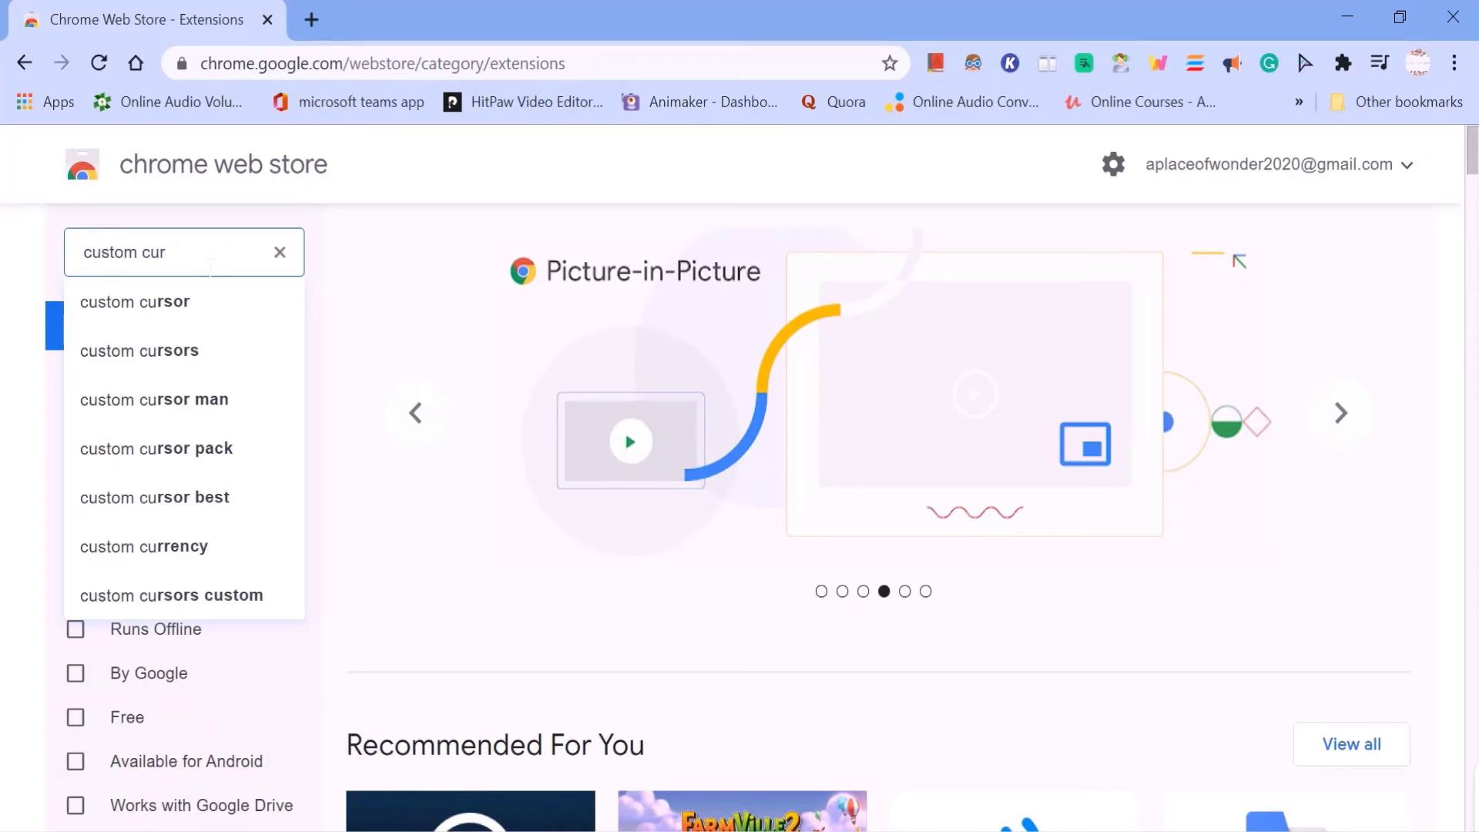
{"action": "left_click", "coordinate": [198, 324]}
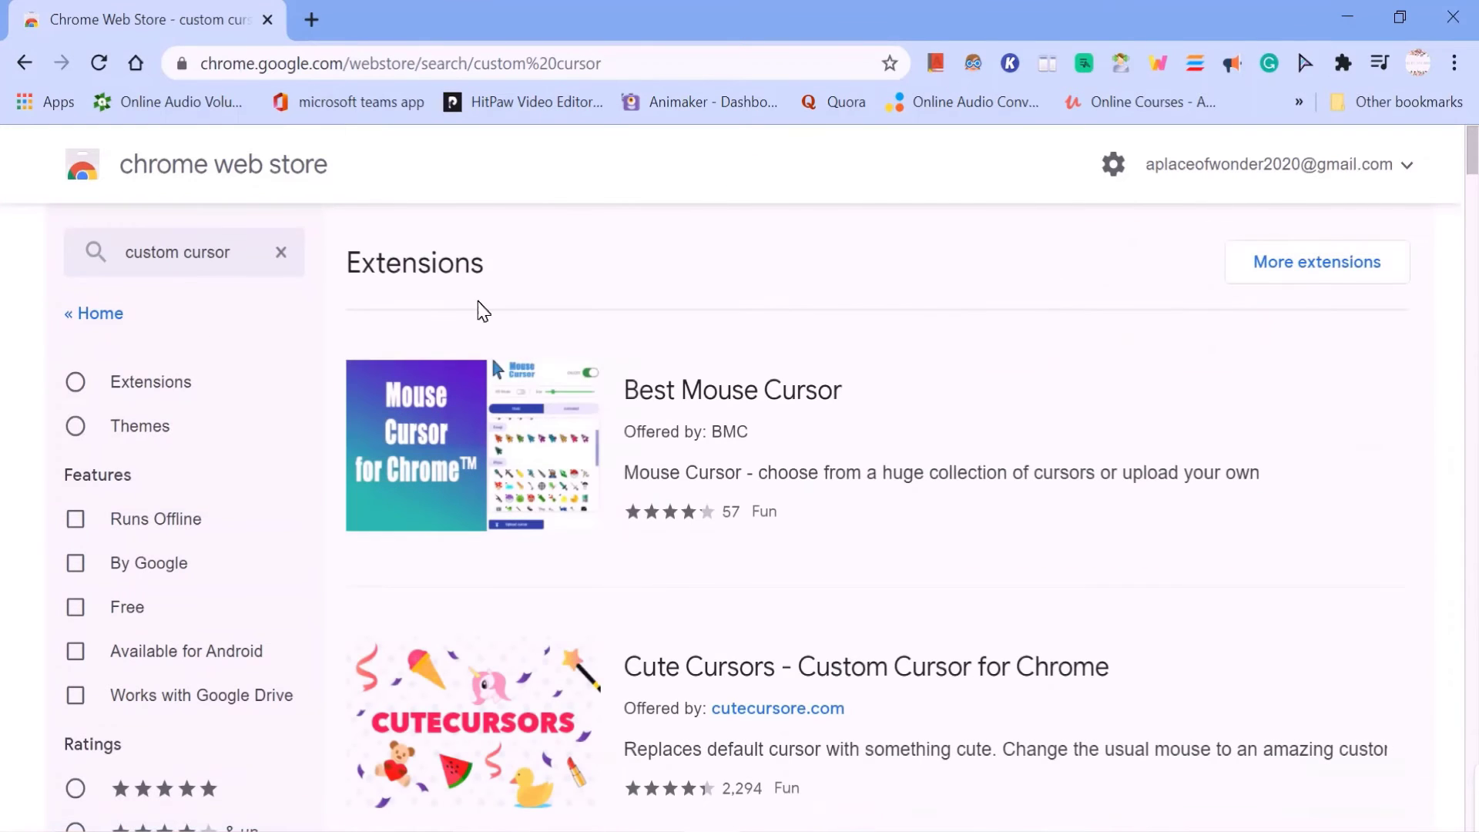
{"action": "scroll", "coordinate": [605, 521], "scroll_direction": "down", "scroll_amount": 1}
{"action": "scroll", "coordinate": [604, 521], "scroll_direction": "down", "scroll_amount": 1}
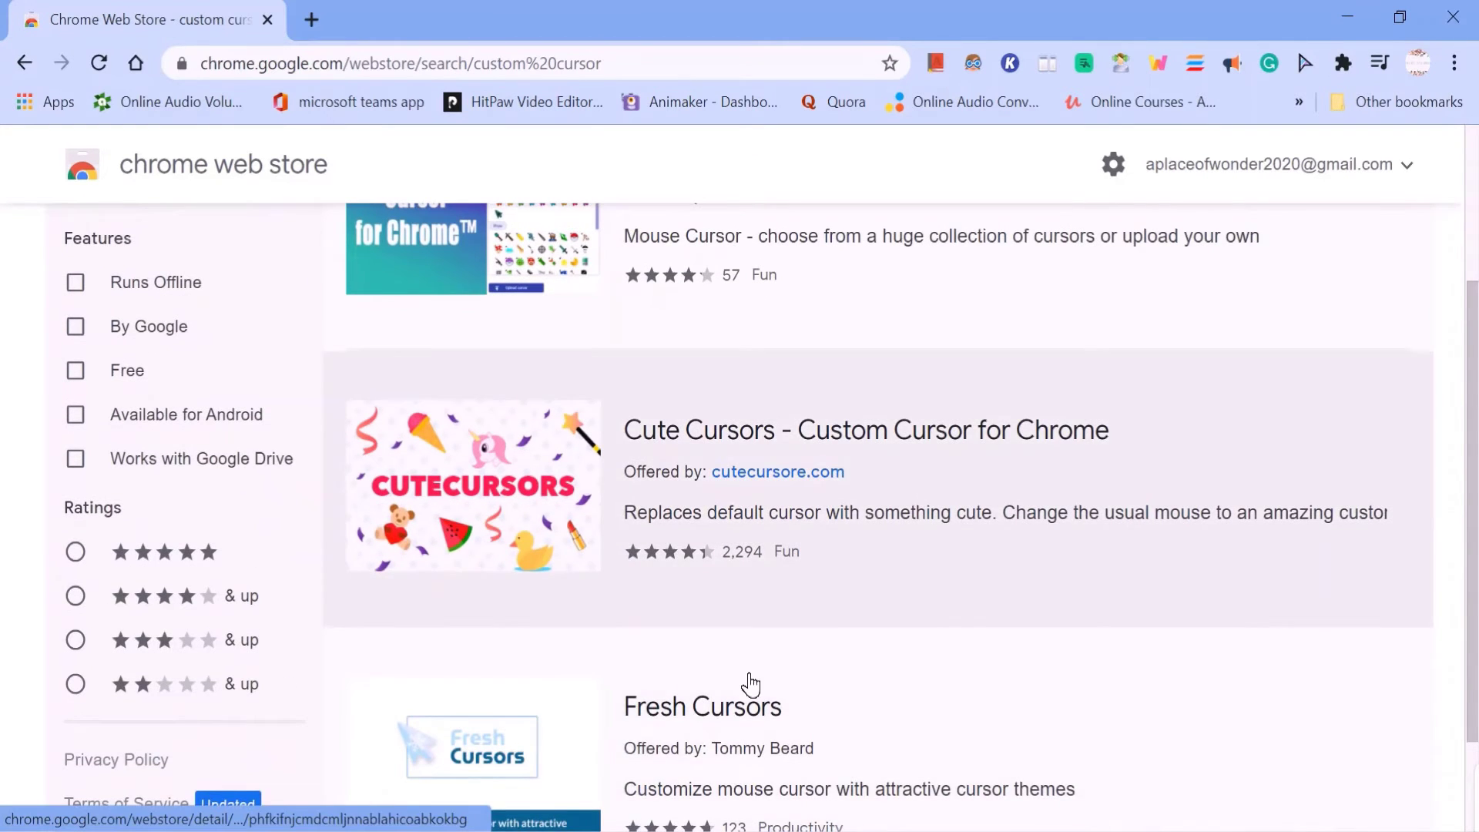
{"action": "scroll", "coordinate": [709, 693], "scroll_direction": "down", "scroll_amount": 1}
{"action": "scroll", "coordinate": [710, 693], "scroll_direction": "up", "scroll_amount": 1}
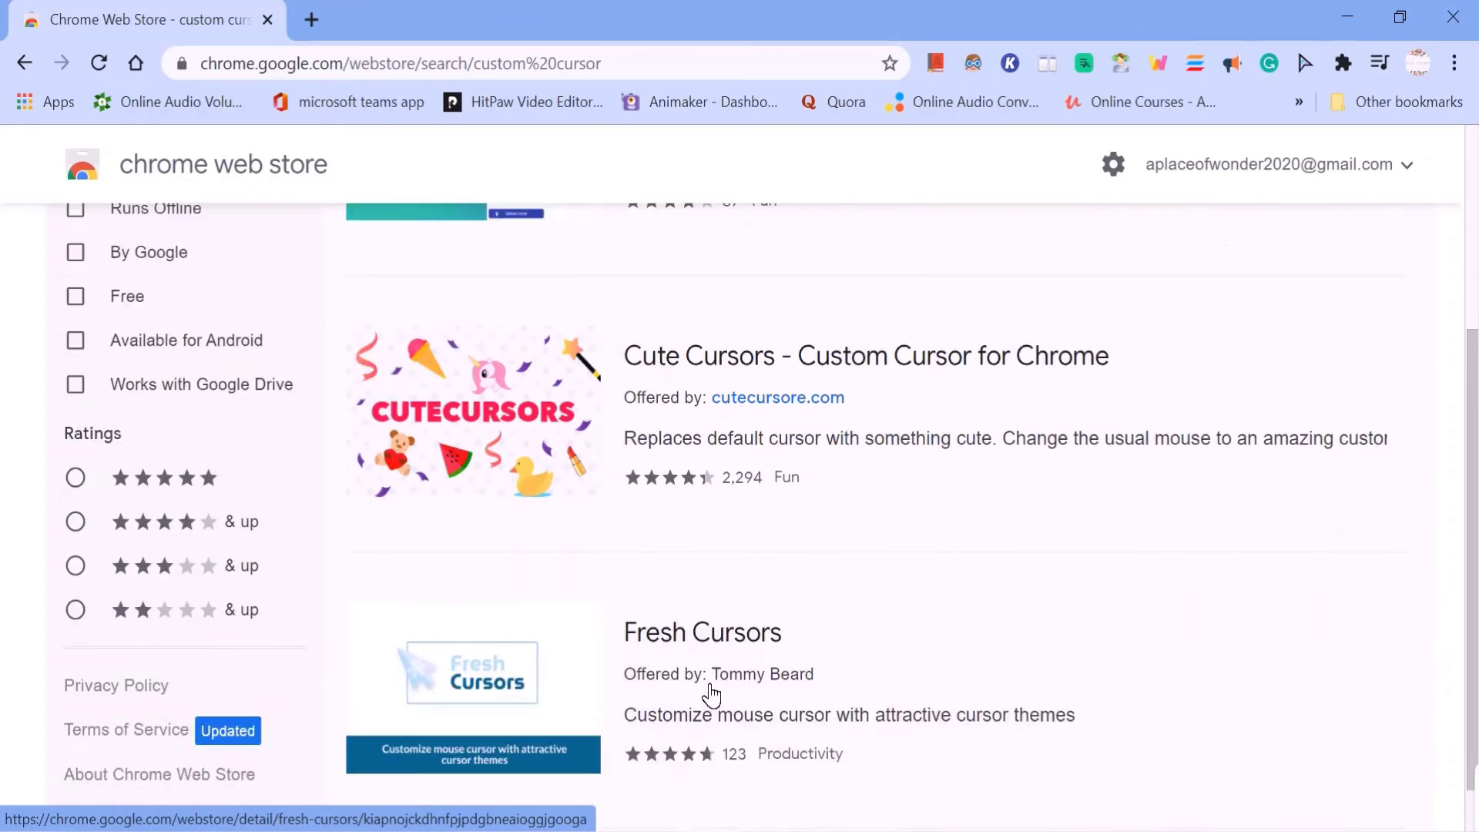
{"action": "scroll", "coordinate": [710, 693], "scroll_direction": "up", "scroll_amount": 2}
{"action": "left_click", "coordinate": [108, 391]}
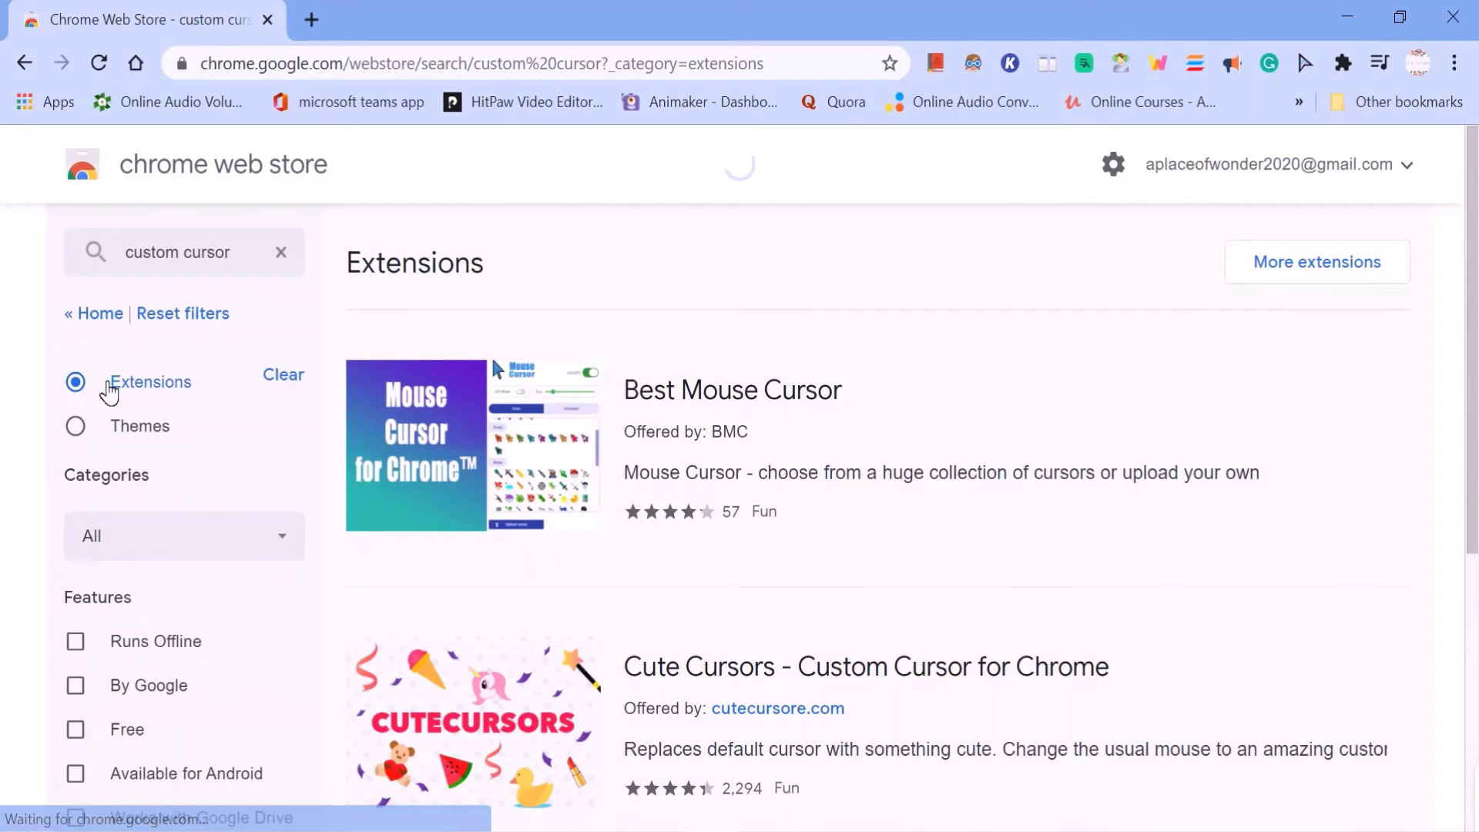
{"action": "scroll", "coordinate": [633, 528], "scroll_direction": "down", "scroll_amount": 4}
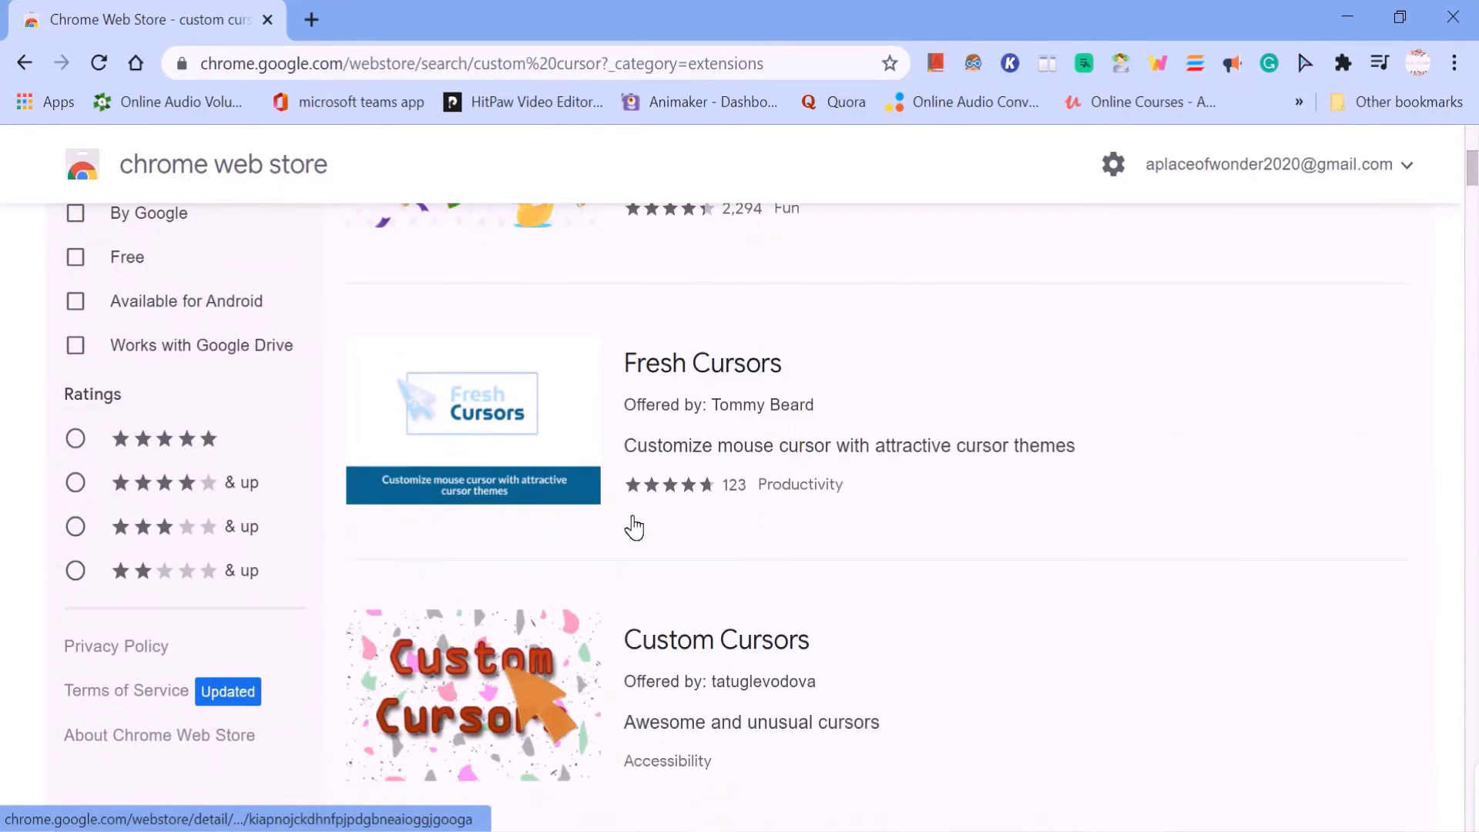
{"action": "scroll", "coordinate": [634, 528], "scroll_direction": "down", "scroll_amount": 3}
{"action": "scroll", "coordinate": [633, 527], "scroll_direction": "down", "scroll_amount": 2}
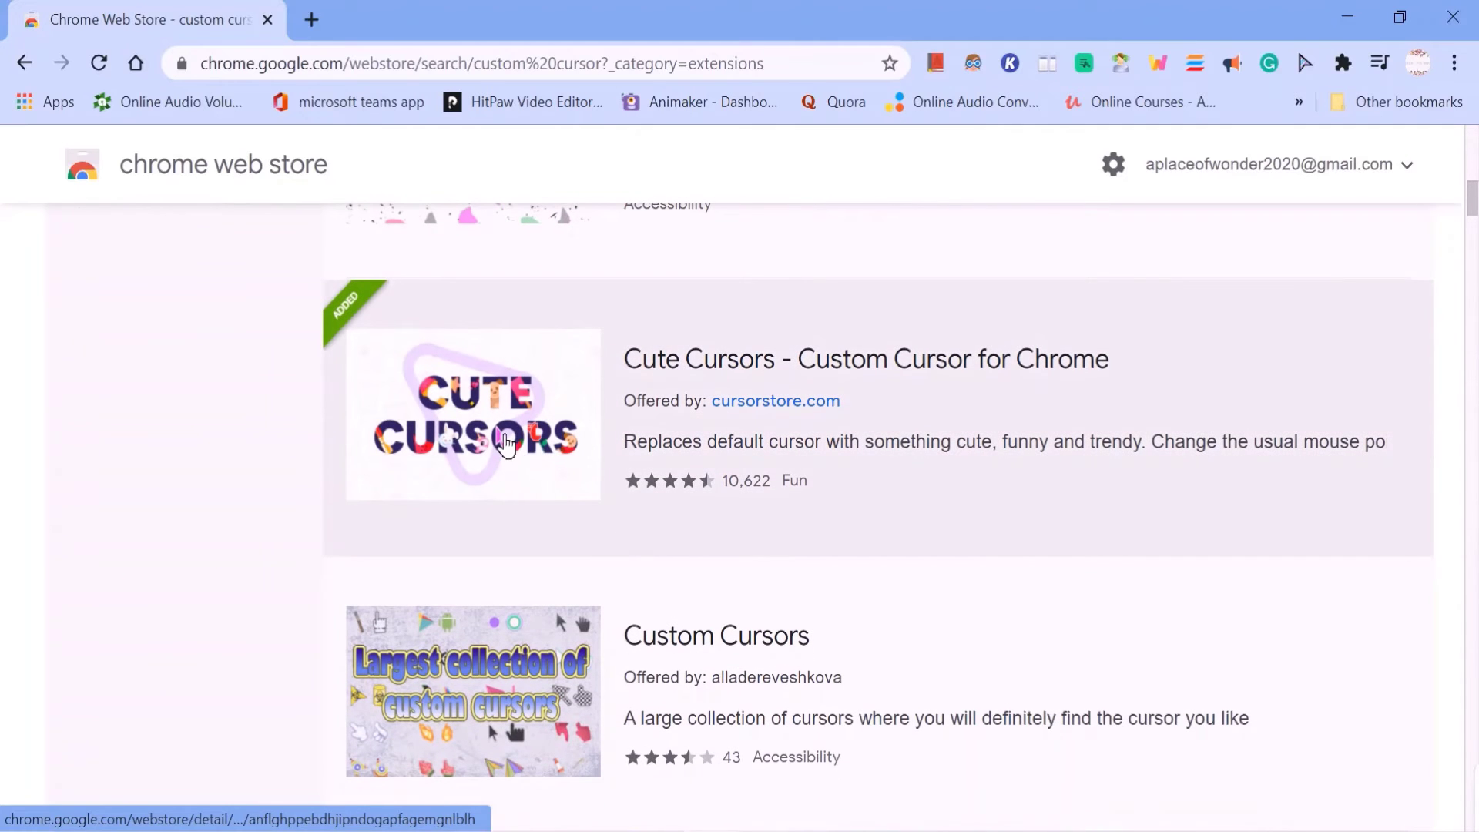
{"action": "left_click", "coordinate": [508, 447]}
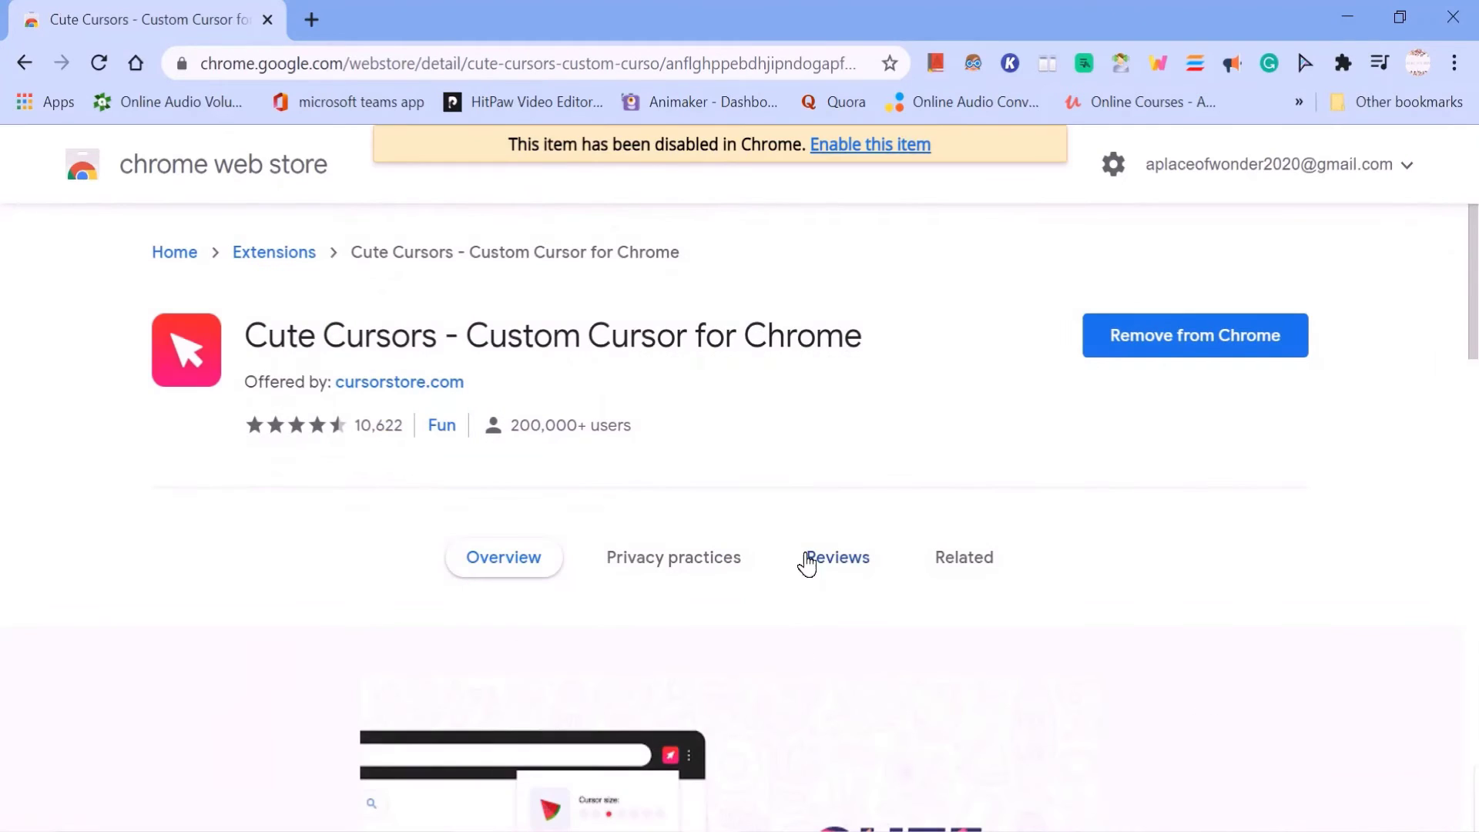
{"action": "scroll", "coordinate": [782, 587], "scroll_direction": "down", "scroll_amount": 3}
{"action": "scroll", "coordinate": [782, 586], "scroll_direction": "down", "scroll_amount": 1}
{"action": "scroll", "coordinate": [783, 587], "scroll_direction": "down", "scroll_amount": 3}
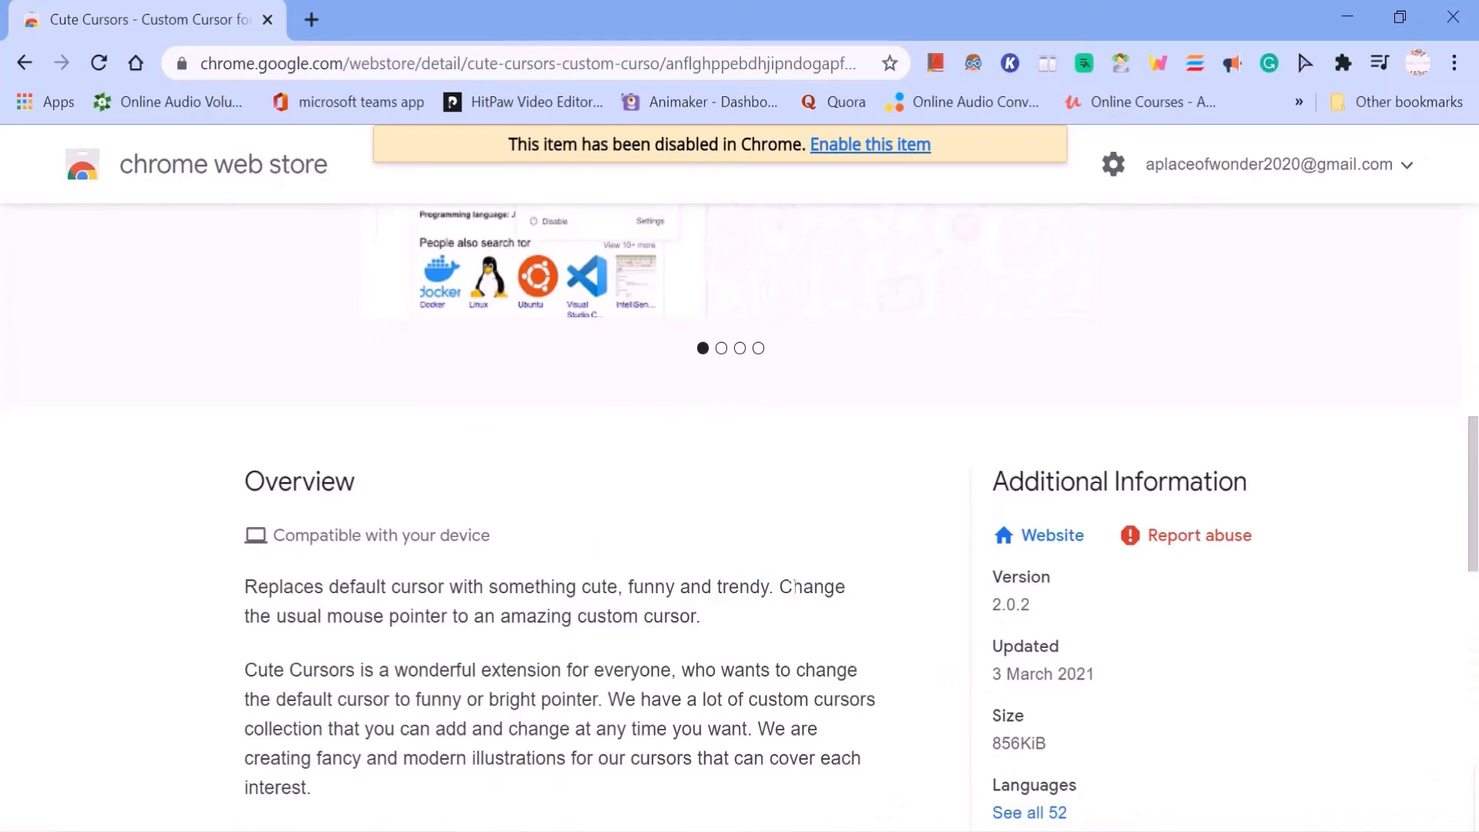
{"action": "scroll", "coordinate": [782, 587], "scroll_direction": "down", "scroll_amount": 3}
{"action": "scroll", "coordinate": [783, 587], "scroll_direction": "up", "scroll_amount": 10}
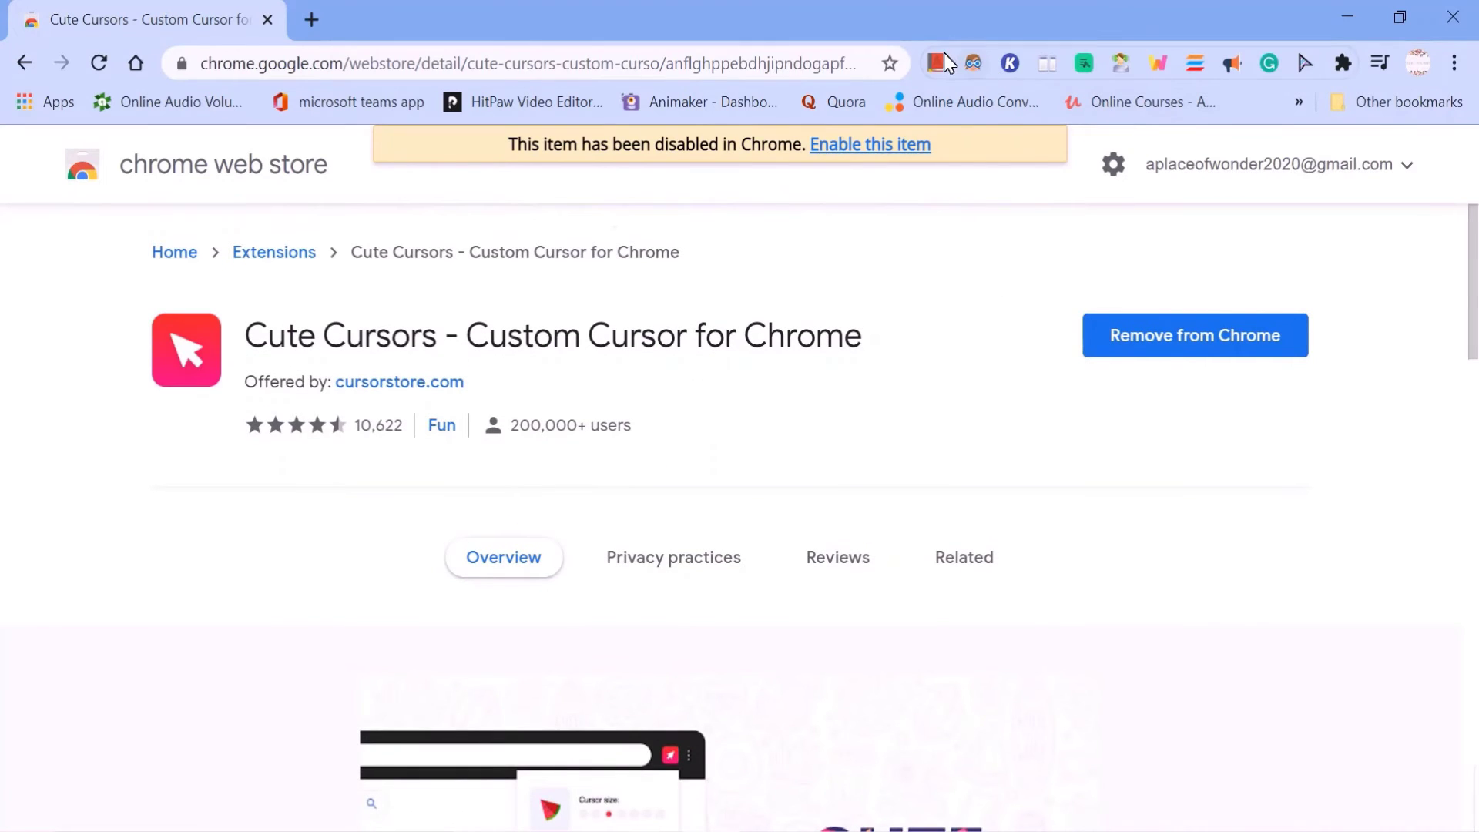
Apply the pastel hand cursor from Custom Cursor, then enlarge it and shrink it slightly.
{"action": "left_click", "coordinate": [1302, 60]}
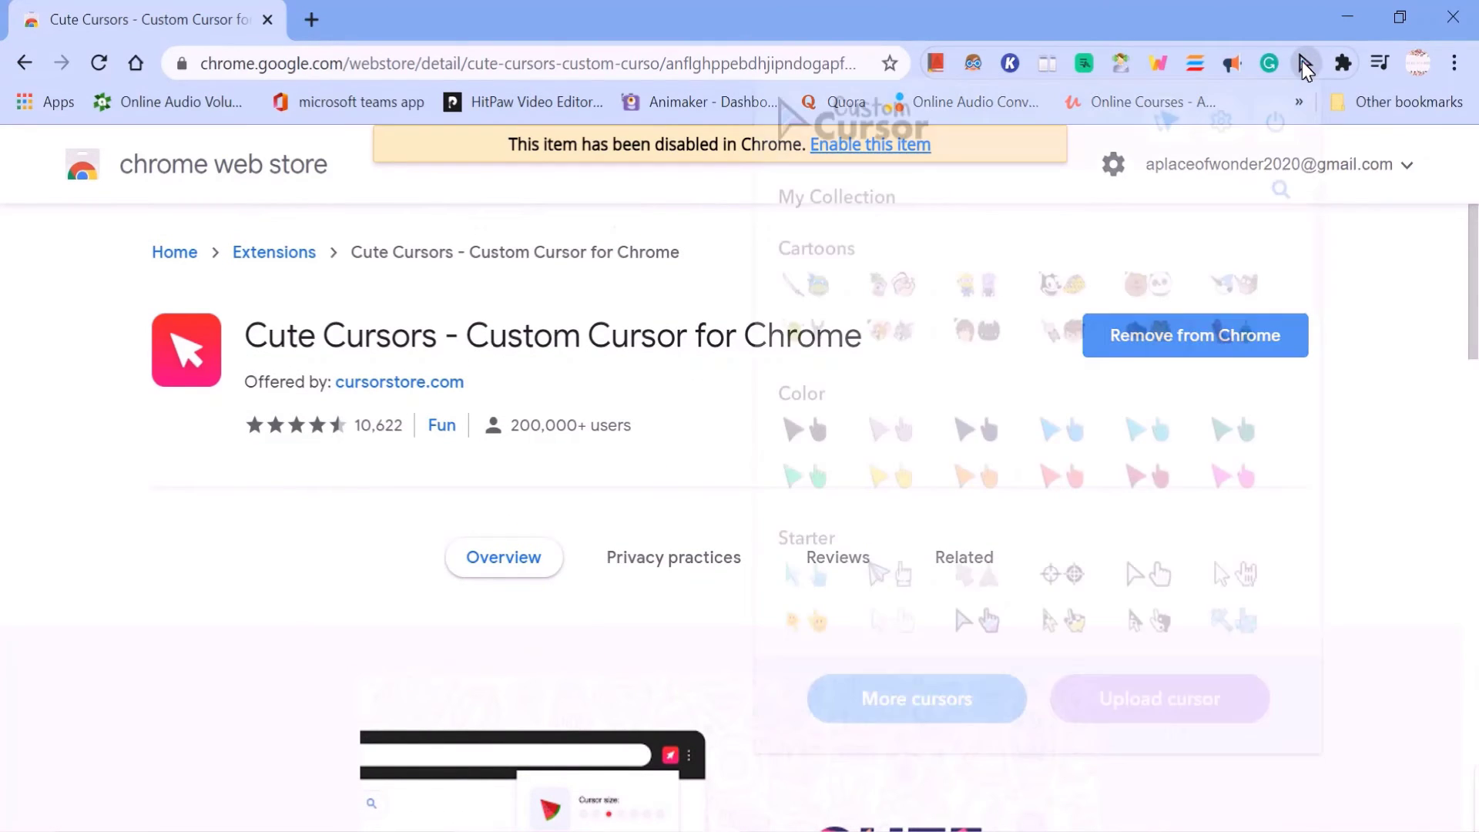
{"action": "scroll", "coordinate": [925, 486], "scroll_direction": "down", "scroll_amount": 2}
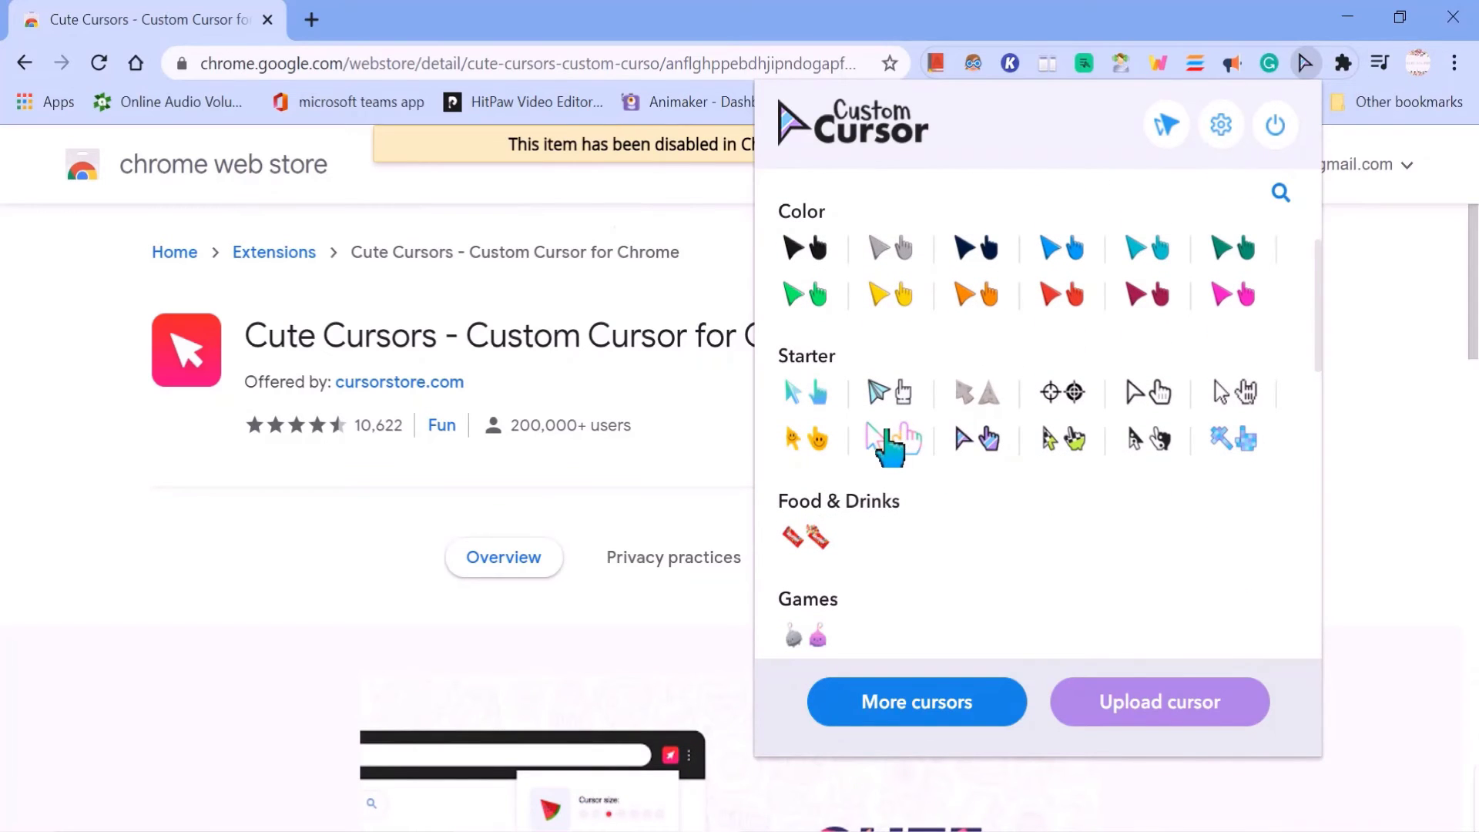
{"action": "left_click", "coordinate": [890, 437]}
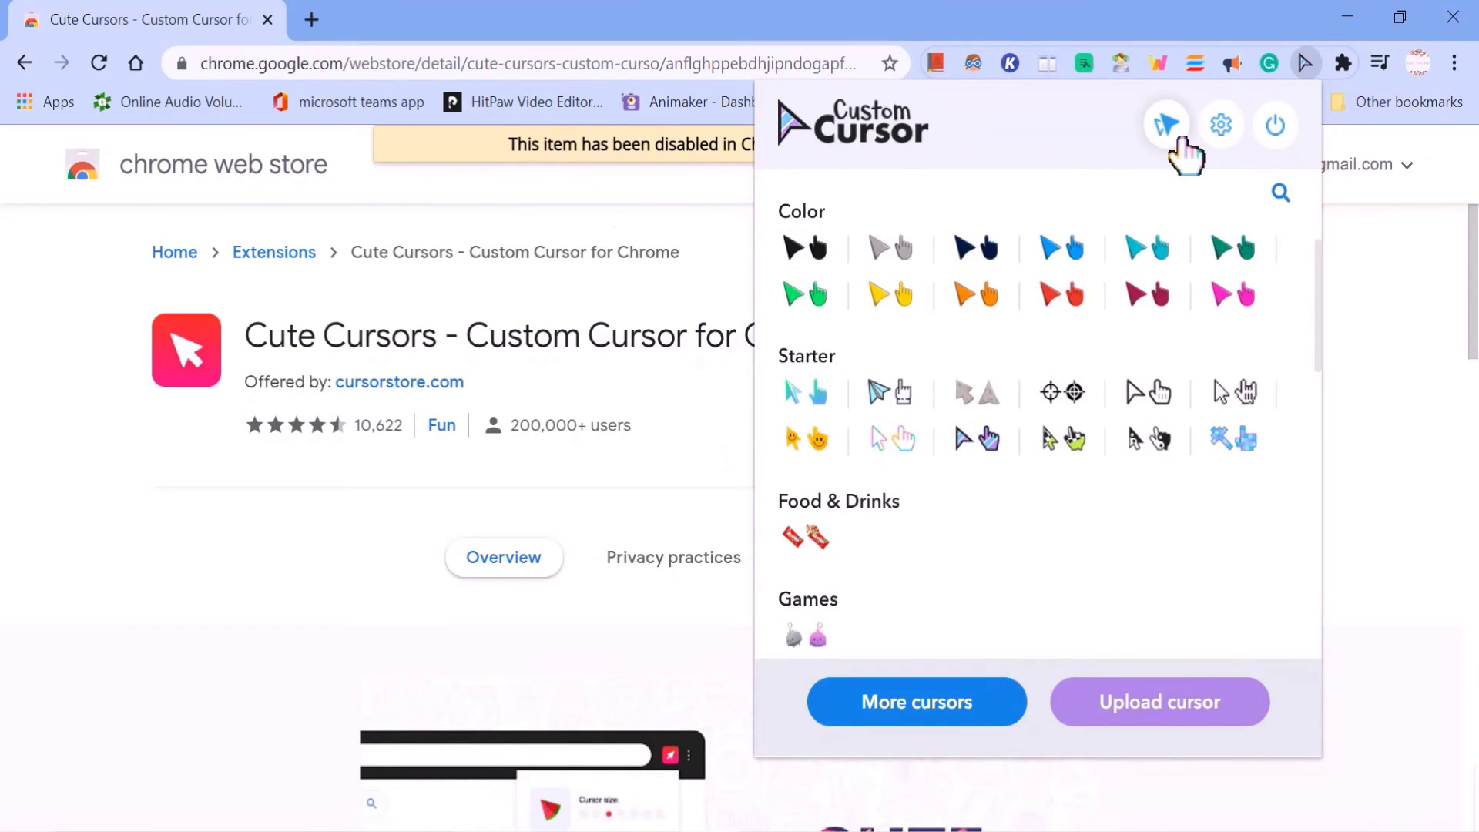
{"action": "left_click", "coordinate": [1169, 127]}
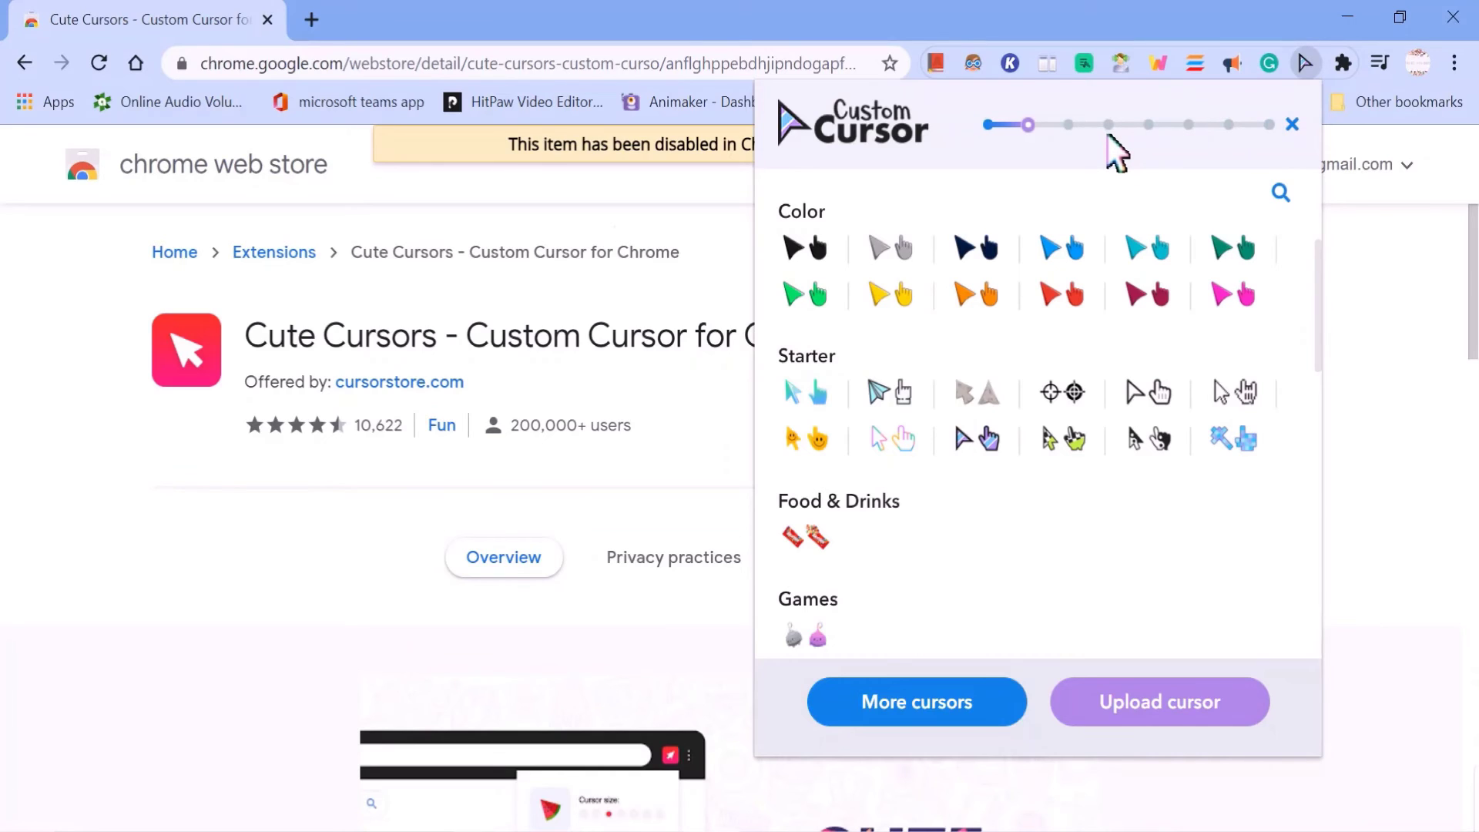
{"action": "left_click", "coordinate": [1108, 128]}
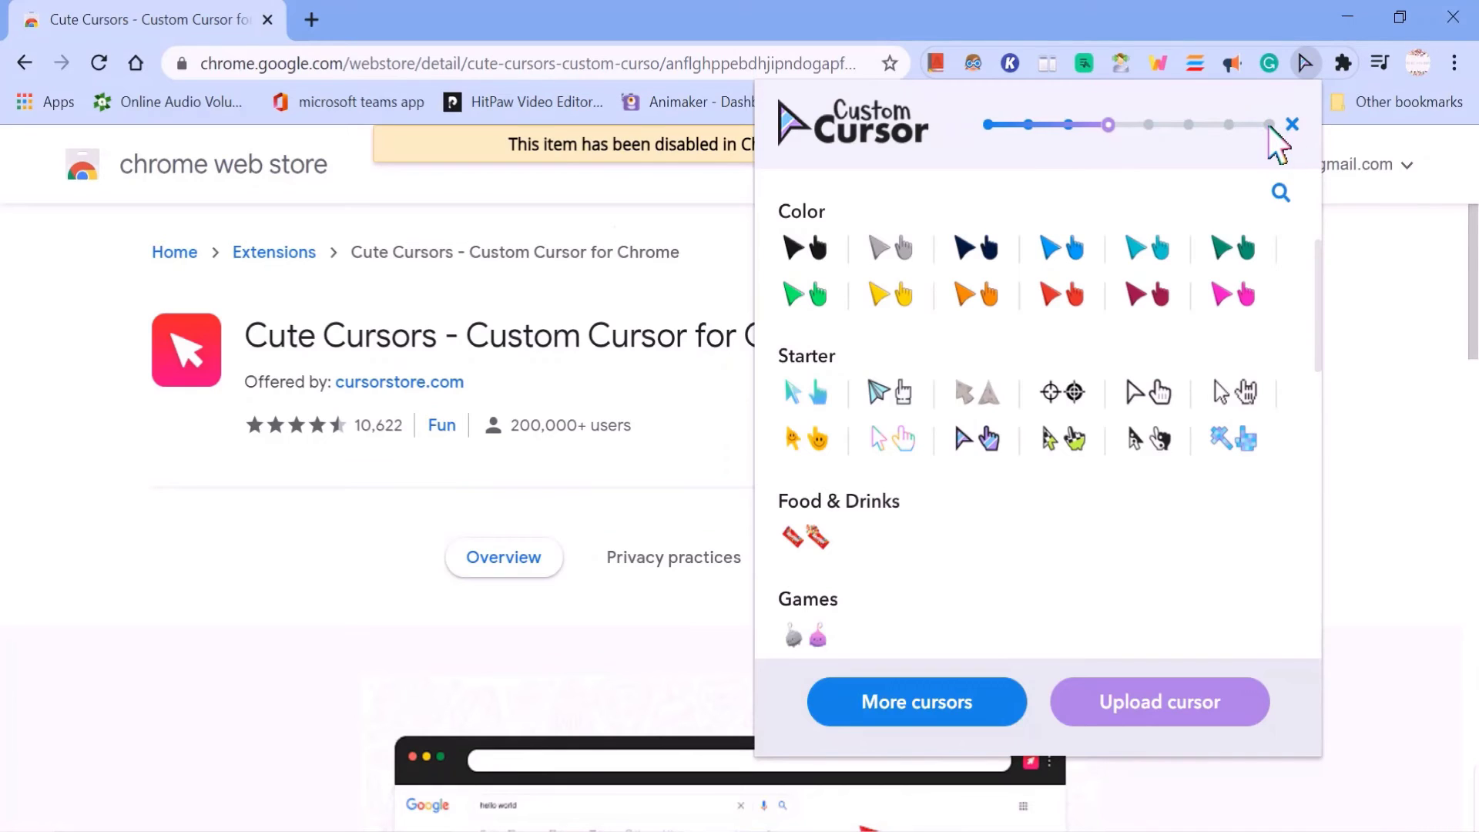
{"action": "left_click", "coordinate": [1068, 125]}
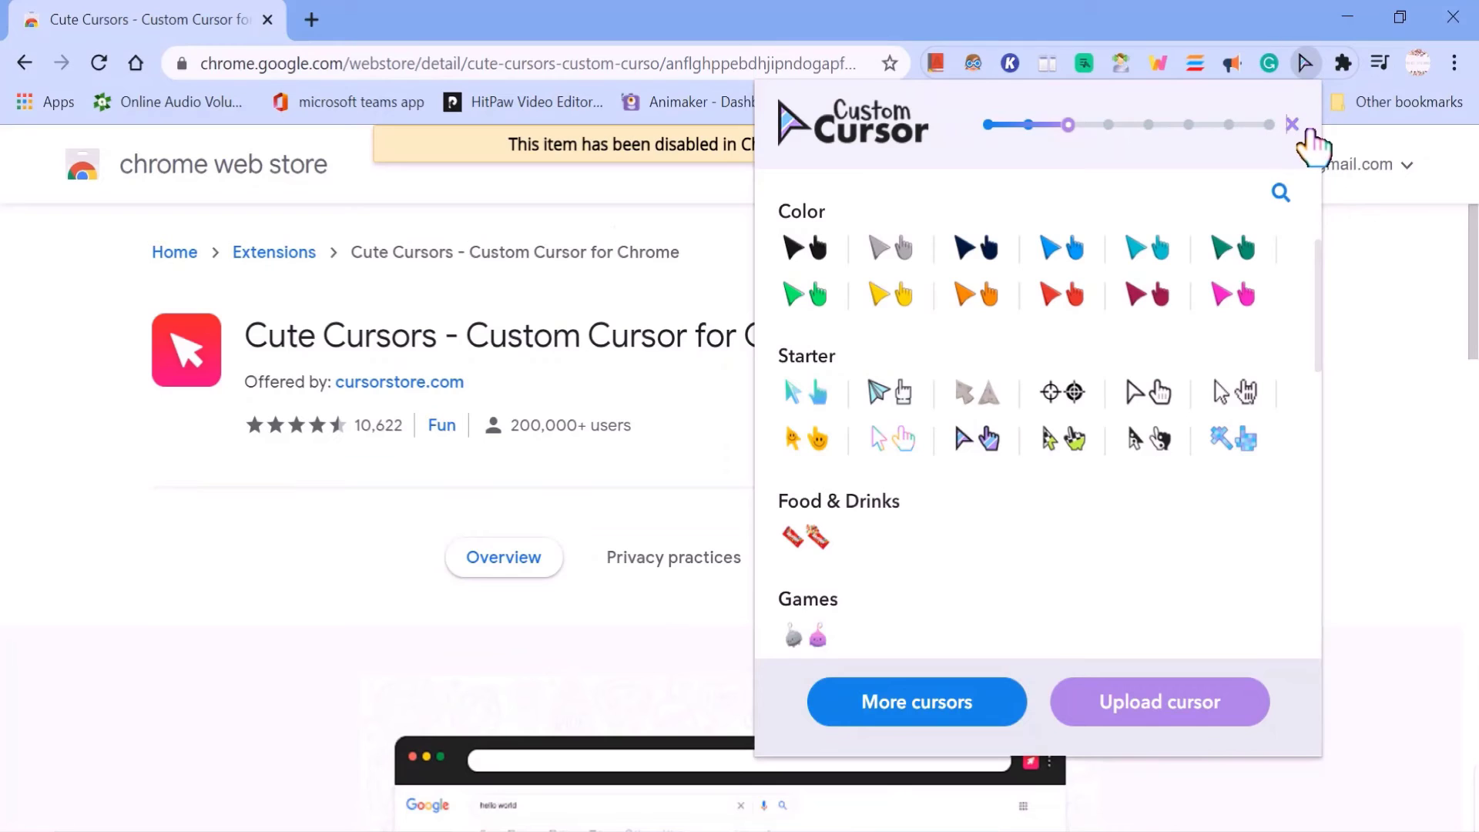
Close the size setting, switch the custom cursor off, and close the extension panel.
{"action": "left_click", "coordinate": [1292, 124]}
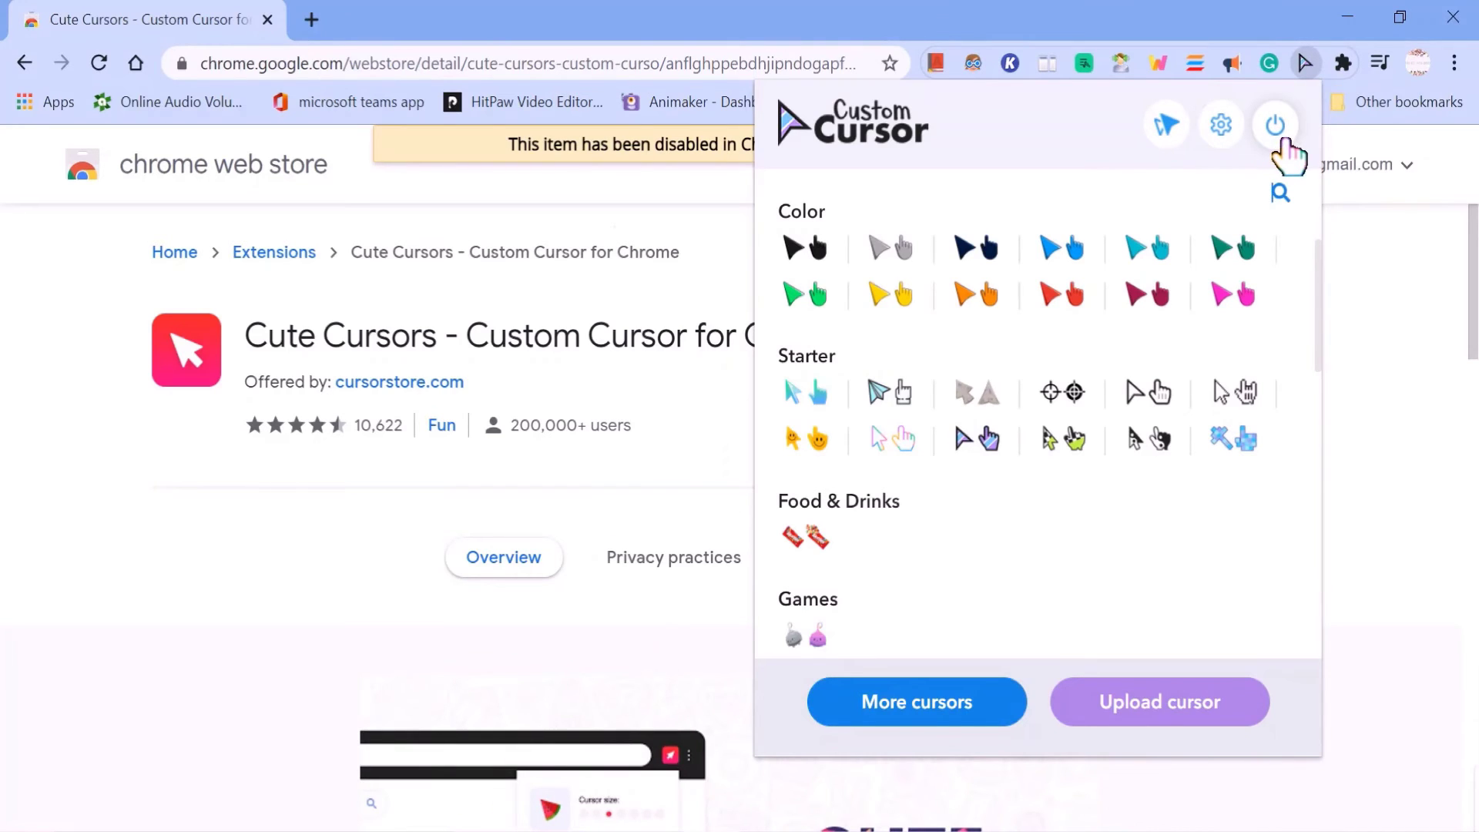
{"action": "left_click", "coordinate": [1275, 130]}
{"action": "left_click", "coordinate": [655, 407]}
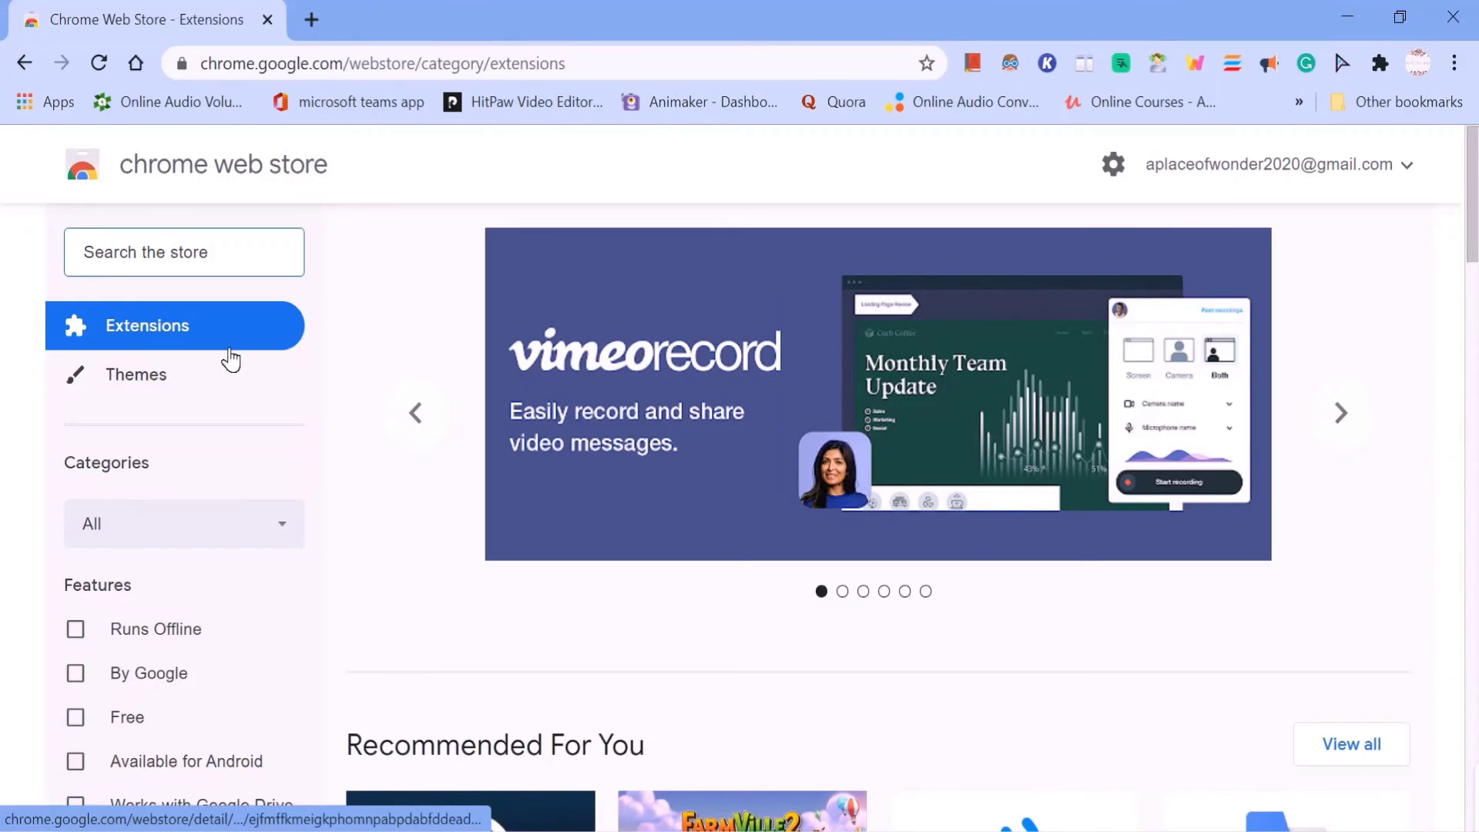
Search the store for 'memorize' and open the installed Memorize! extension page.
{"action": "left_click", "coordinate": [187, 254]}
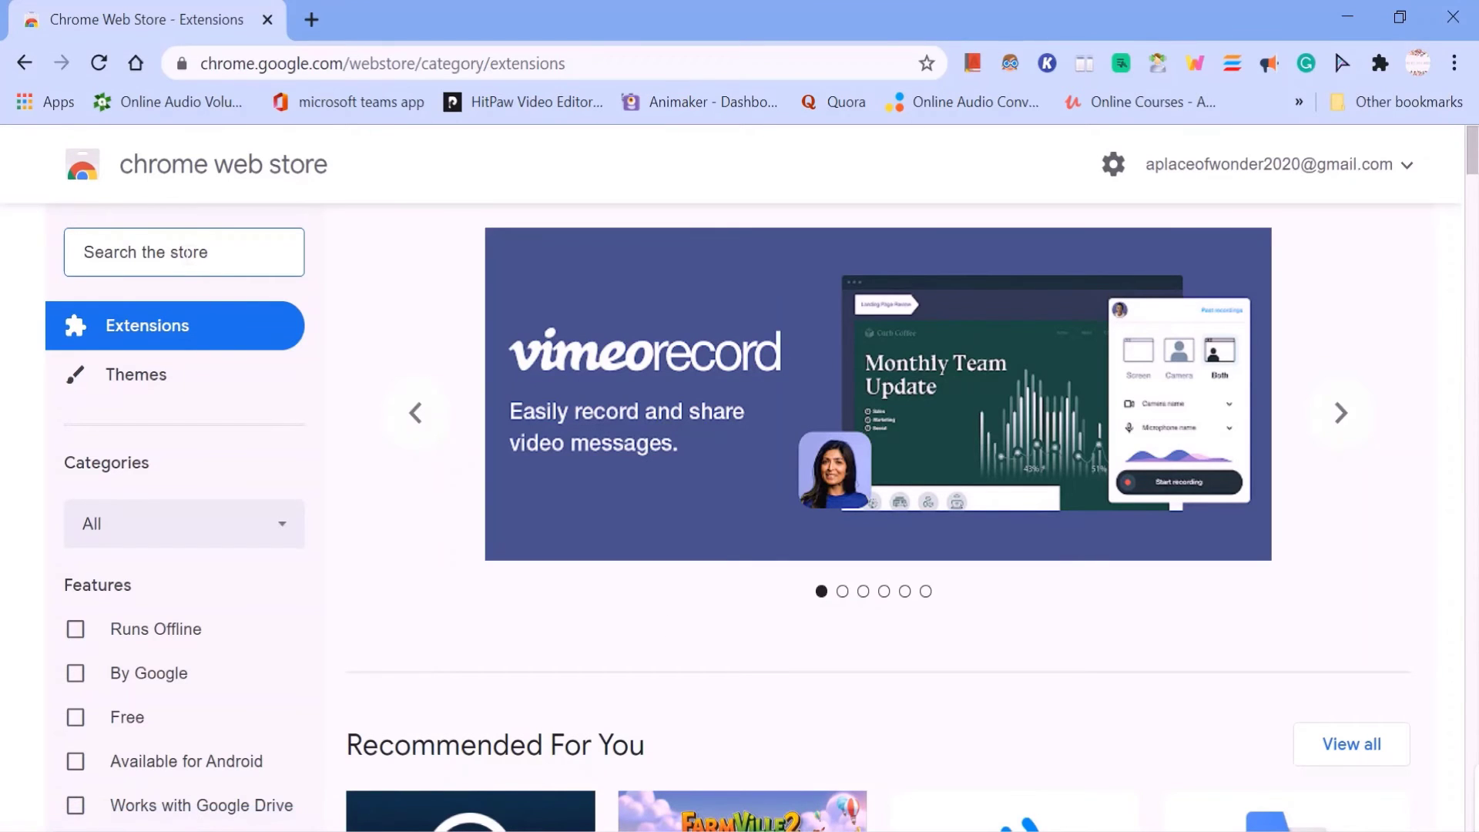
{"action": "type", "text": "memor"}
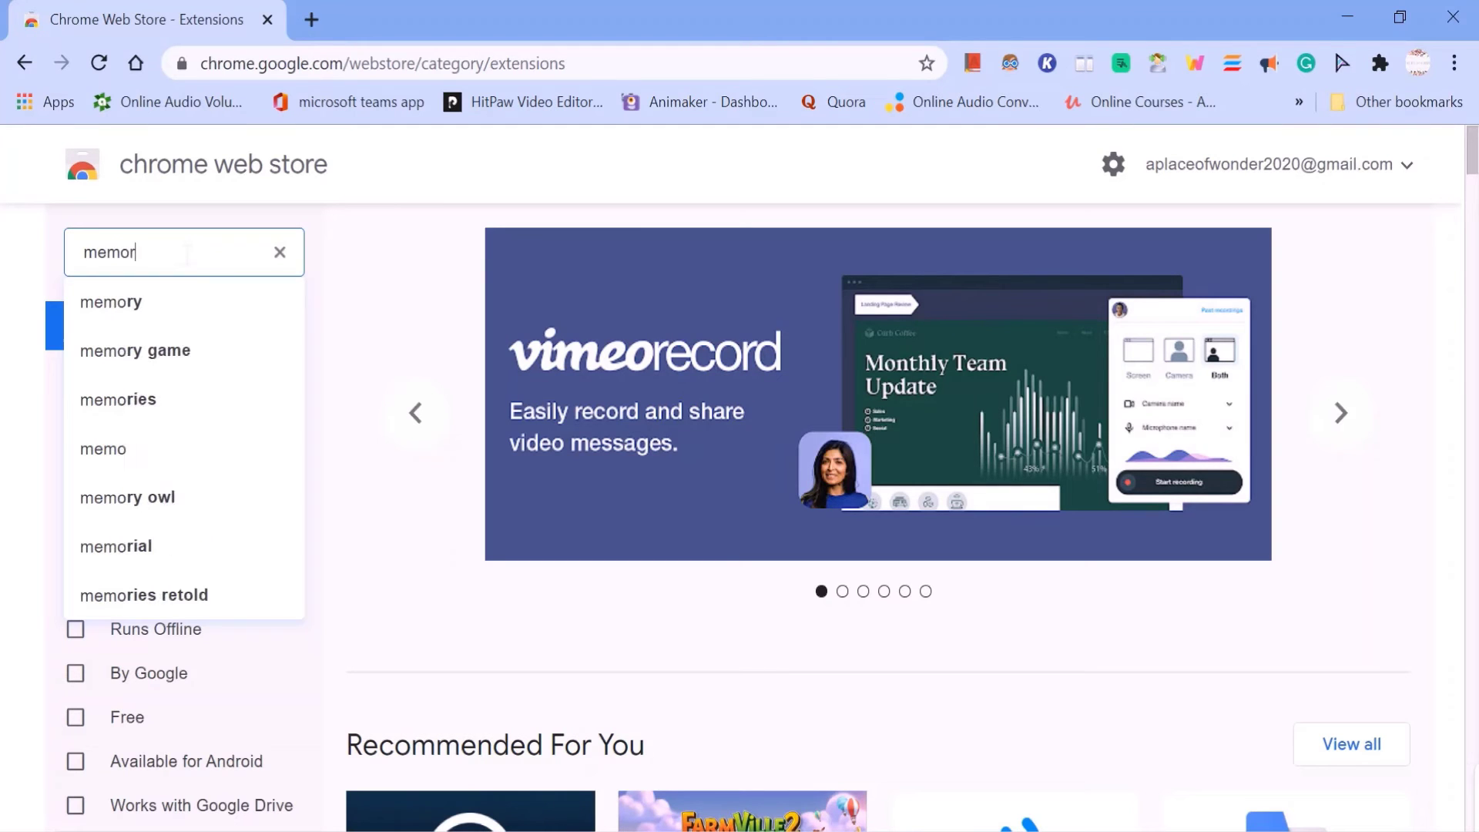
{"action": "type", "text": "ize"}
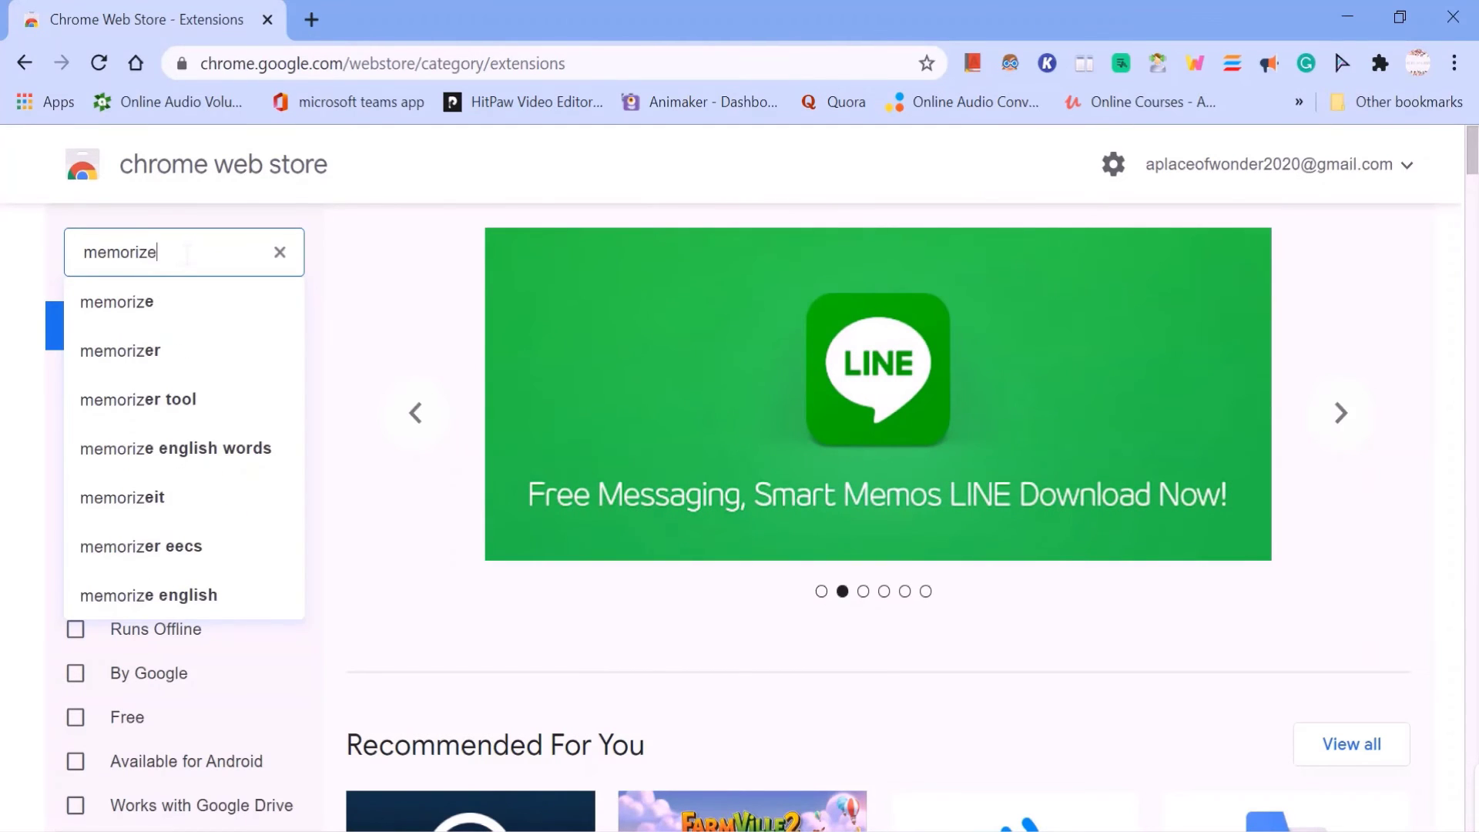
{"action": "key", "text": "Return"}
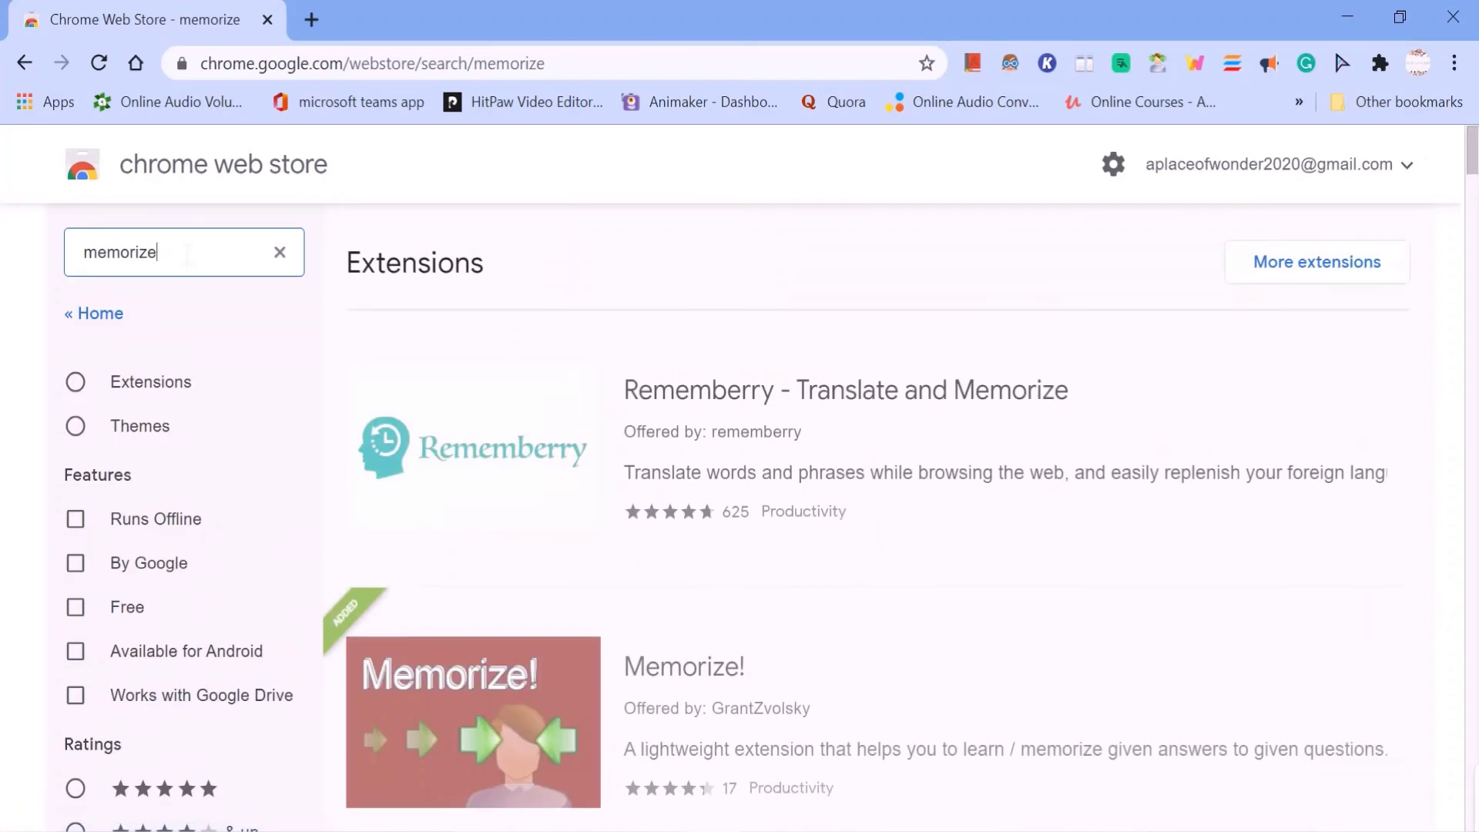
{"action": "scroll", "coordinate": [500, 566], "scroll_direction": "down", "scroll_amount": 1}
{"action": "scroll", "coordinate": [500, 566], "scroll_direction": "down", "scroll_amount": 2}
{"action": "left_click", "coordinate": [499, 566]}
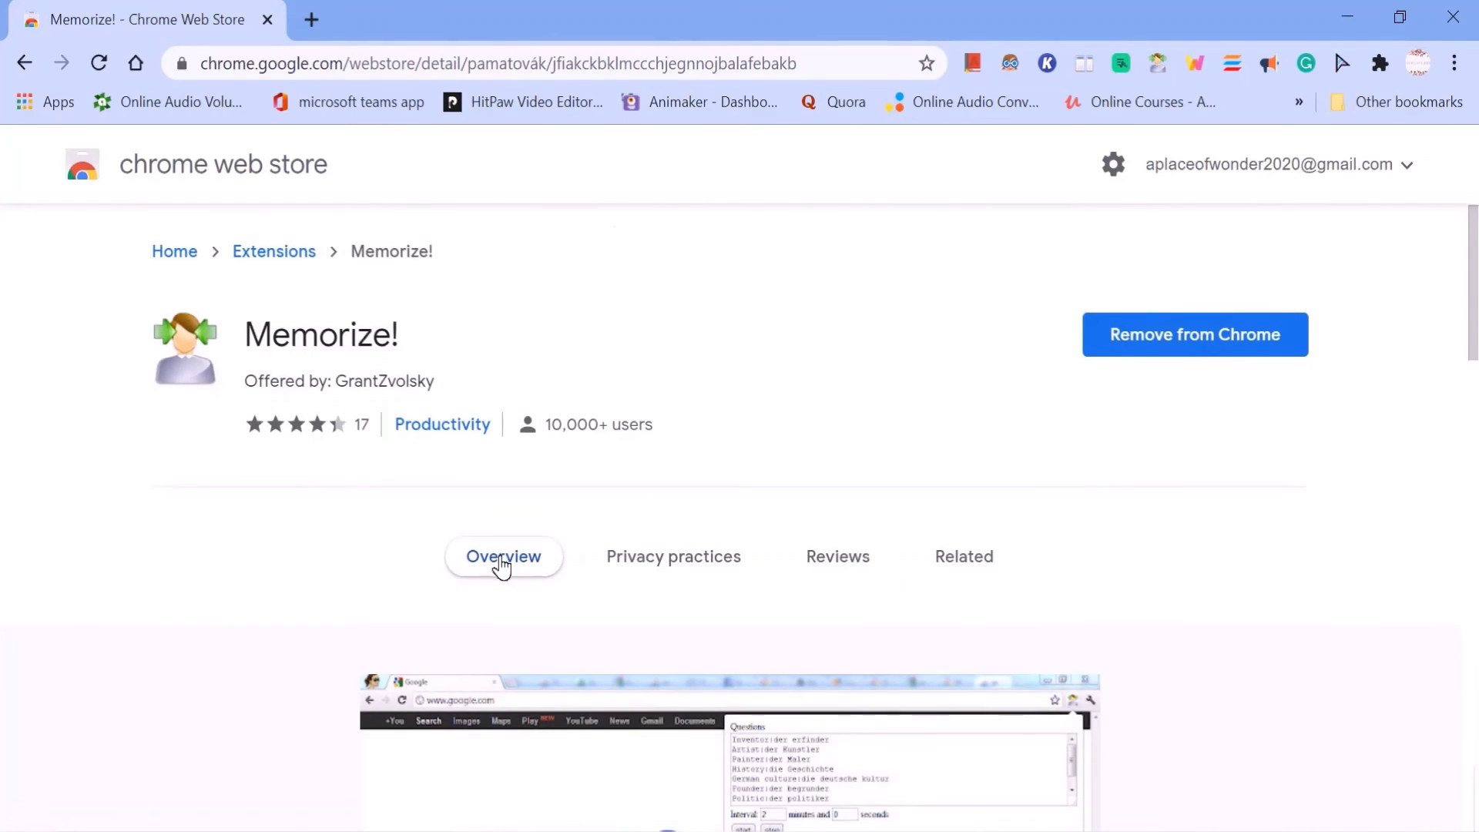
{"action": "scroll", "coordinate": [500, 567], "scroll_direction": "down", "scroll_amount": 5}
{"action": "scroll", "coordinate": [496, 567], "scroll_direction": "down", "scroll_amount": 2}
{"action": "scroll", "coordinate": [495, 562], "scroll_direction": "up", "scroll_amount": 7}
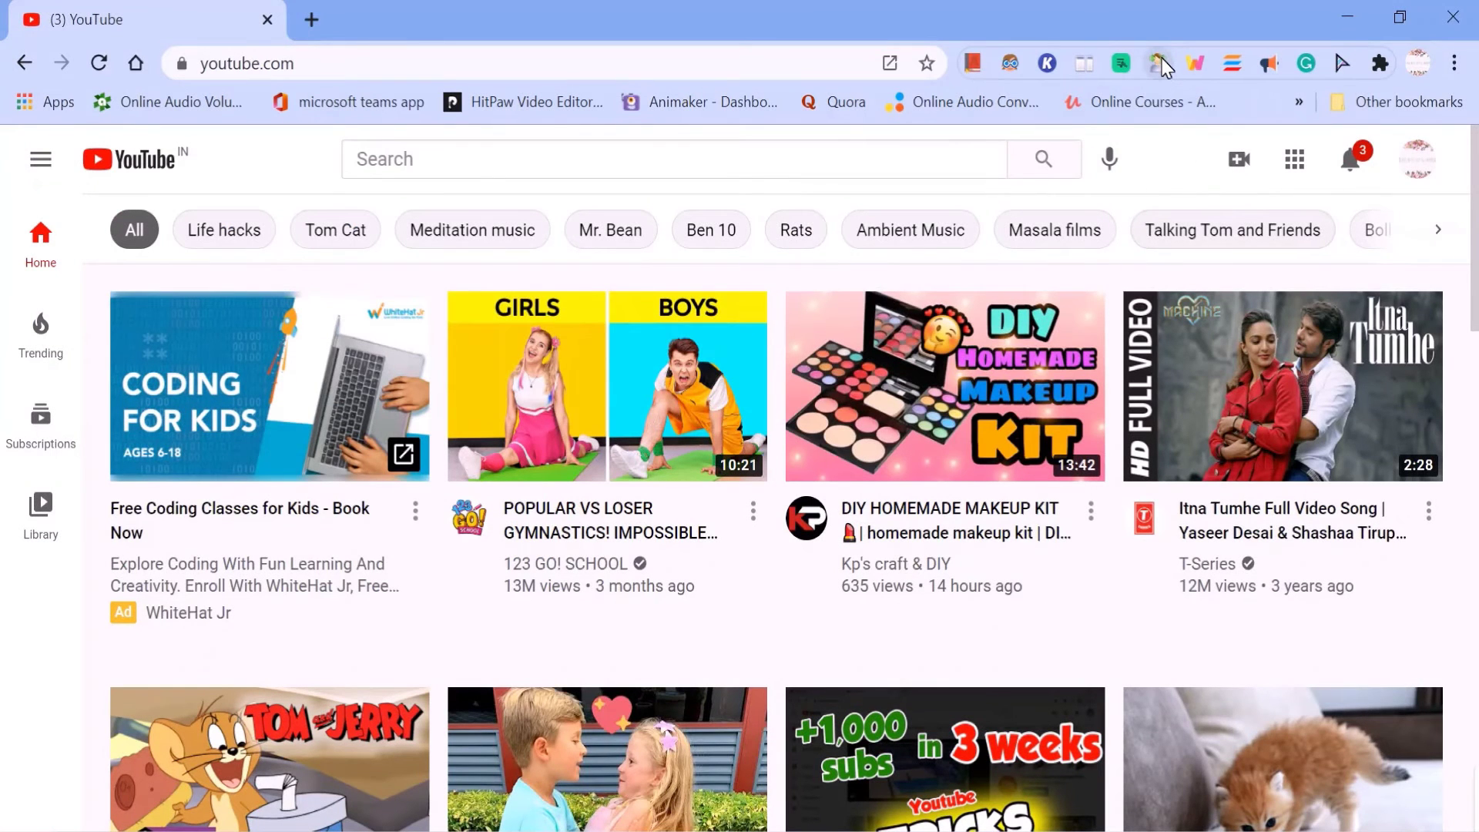
Enter Memorize questions 'hi:welcome to our channel' and 'bye:bye' with a 10-second interval.
{"action": "left_click", "coordinate": [1157, 63]}
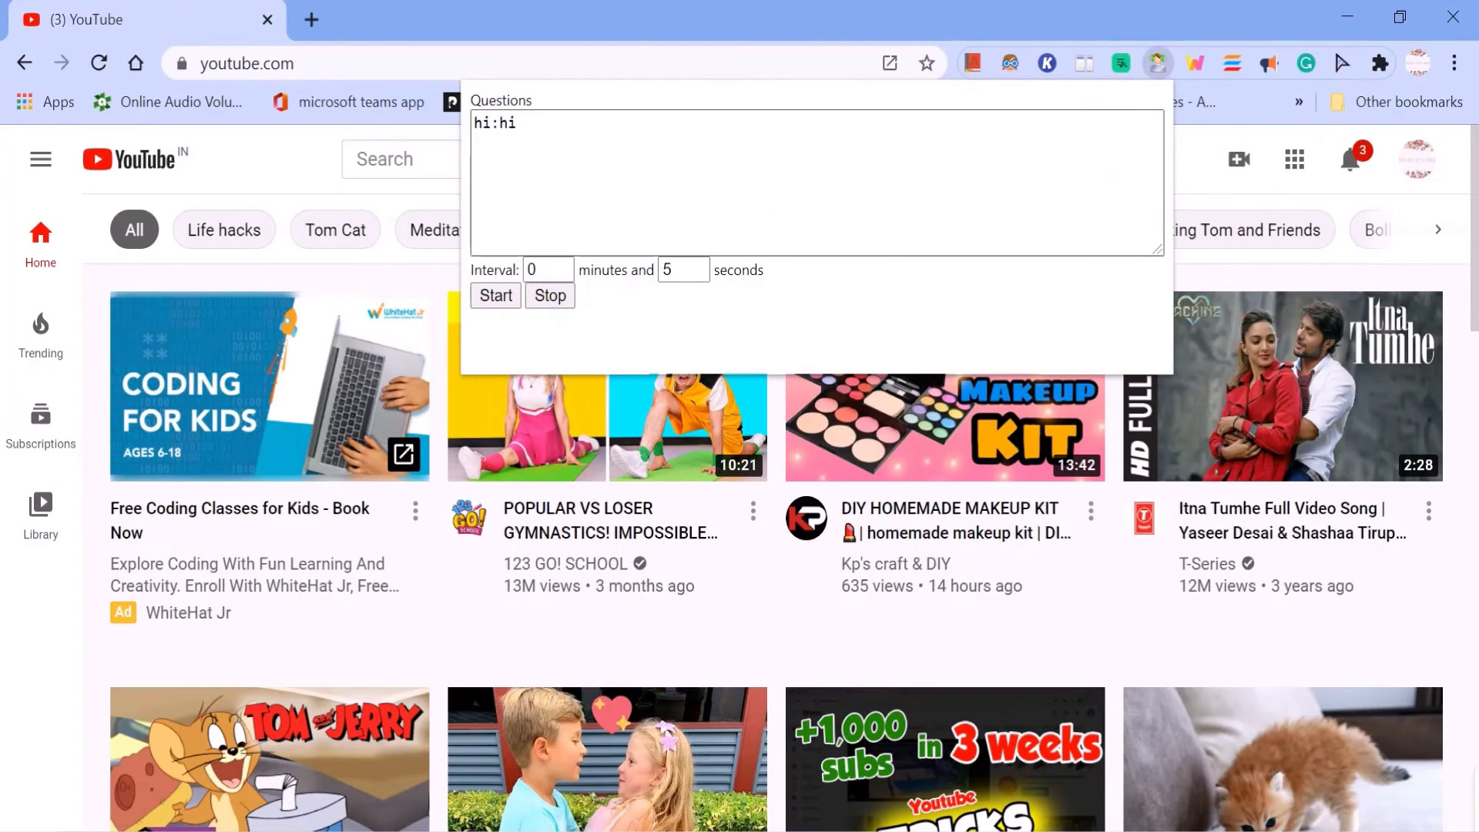
{"action": "left_click", "coordinate": [536, 130]}
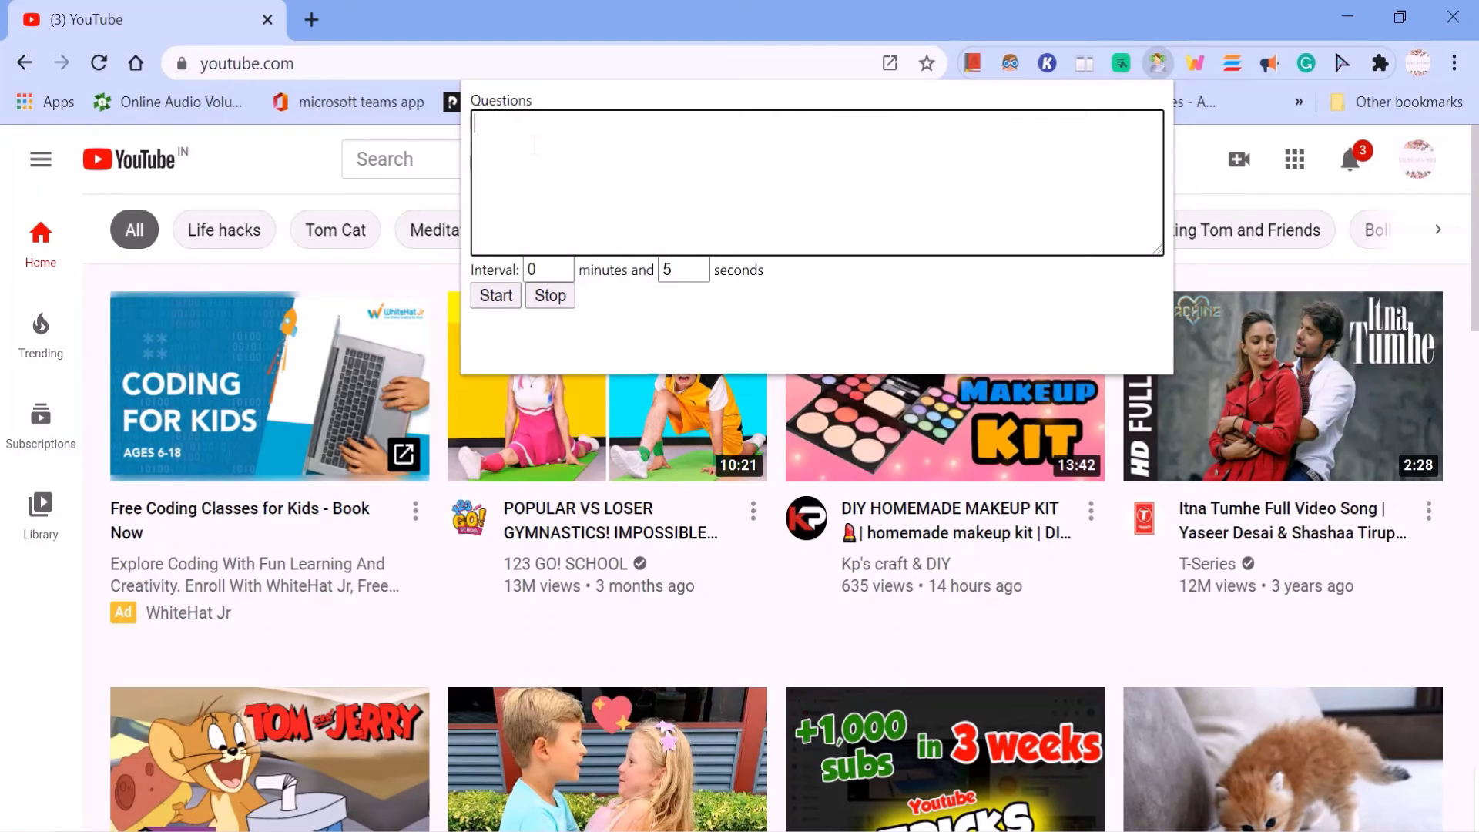
{"action": "type", "text": "h"}
{"action": "type", "text": "me to o"}
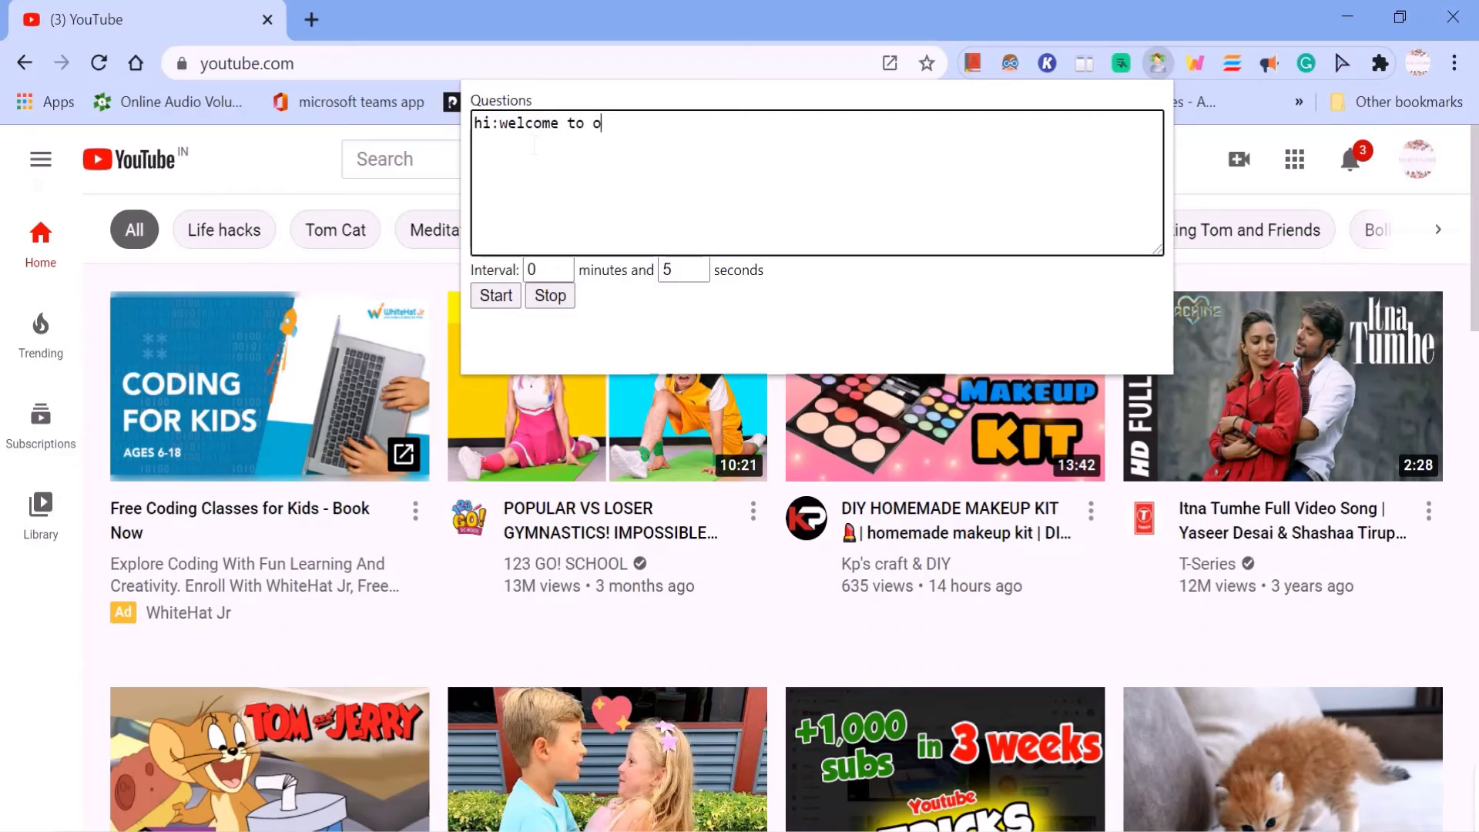
{"action": "type", "text": "ur cha"}
{"action": "type", "text": "nnel"}
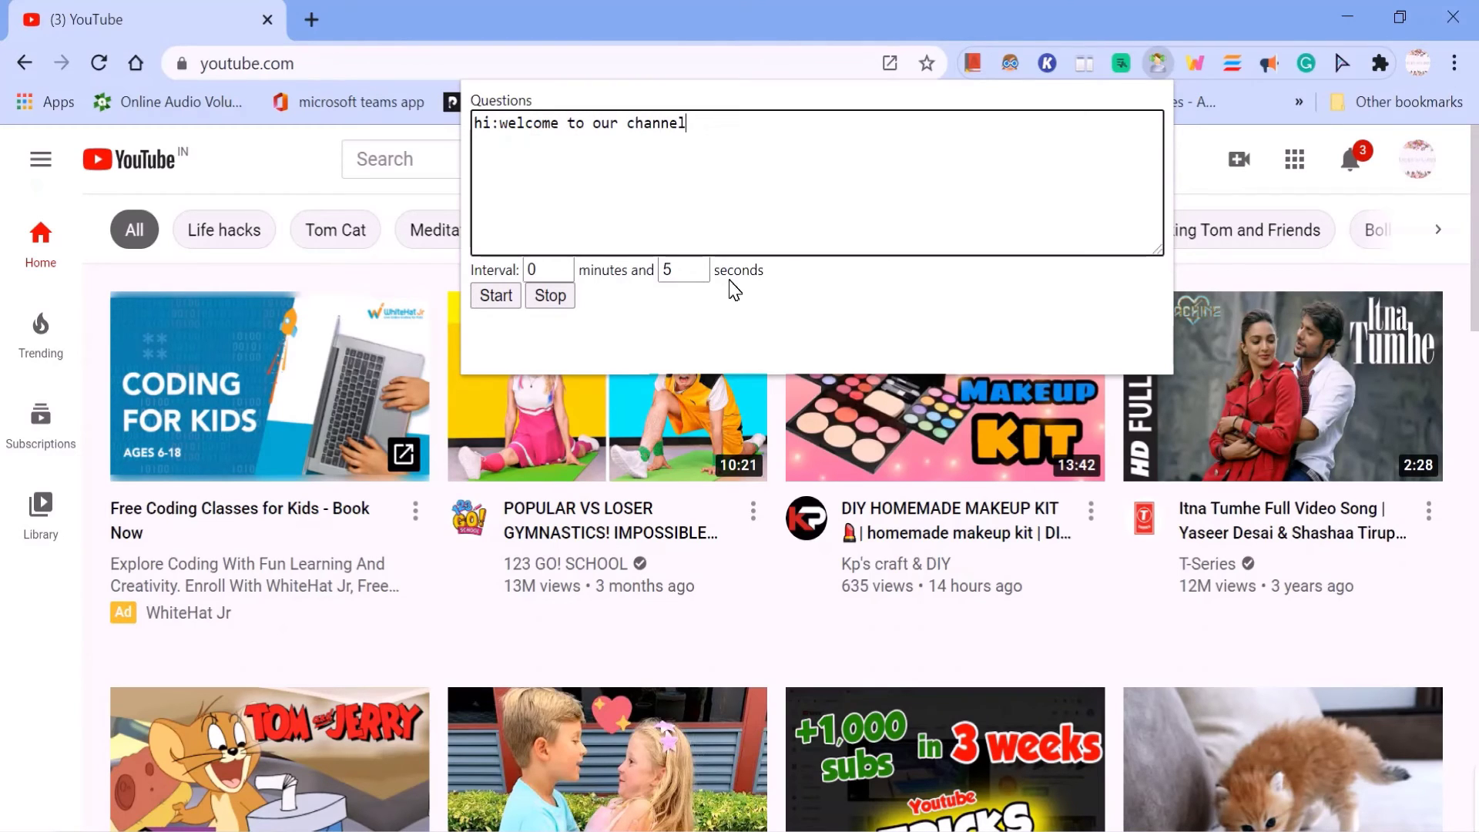
{"action": "key", "text": "Tab"}
{"action": "key", "text": "Tab"}
{"action": "type", "text": "10"}
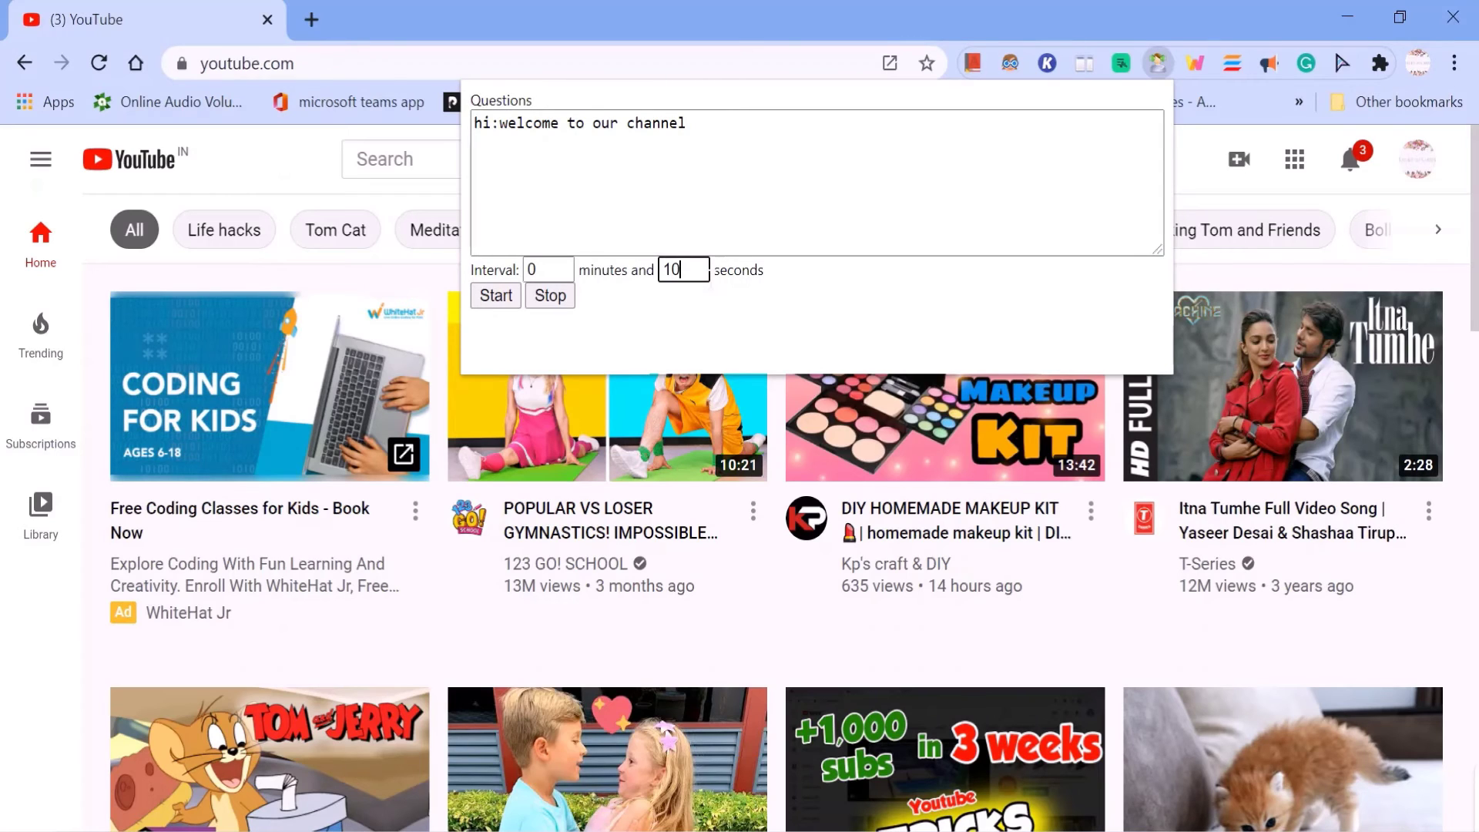
{"action": "left_click", "coordinate": [711, 130]}
{"action": "type", "text": "bye:bye"}
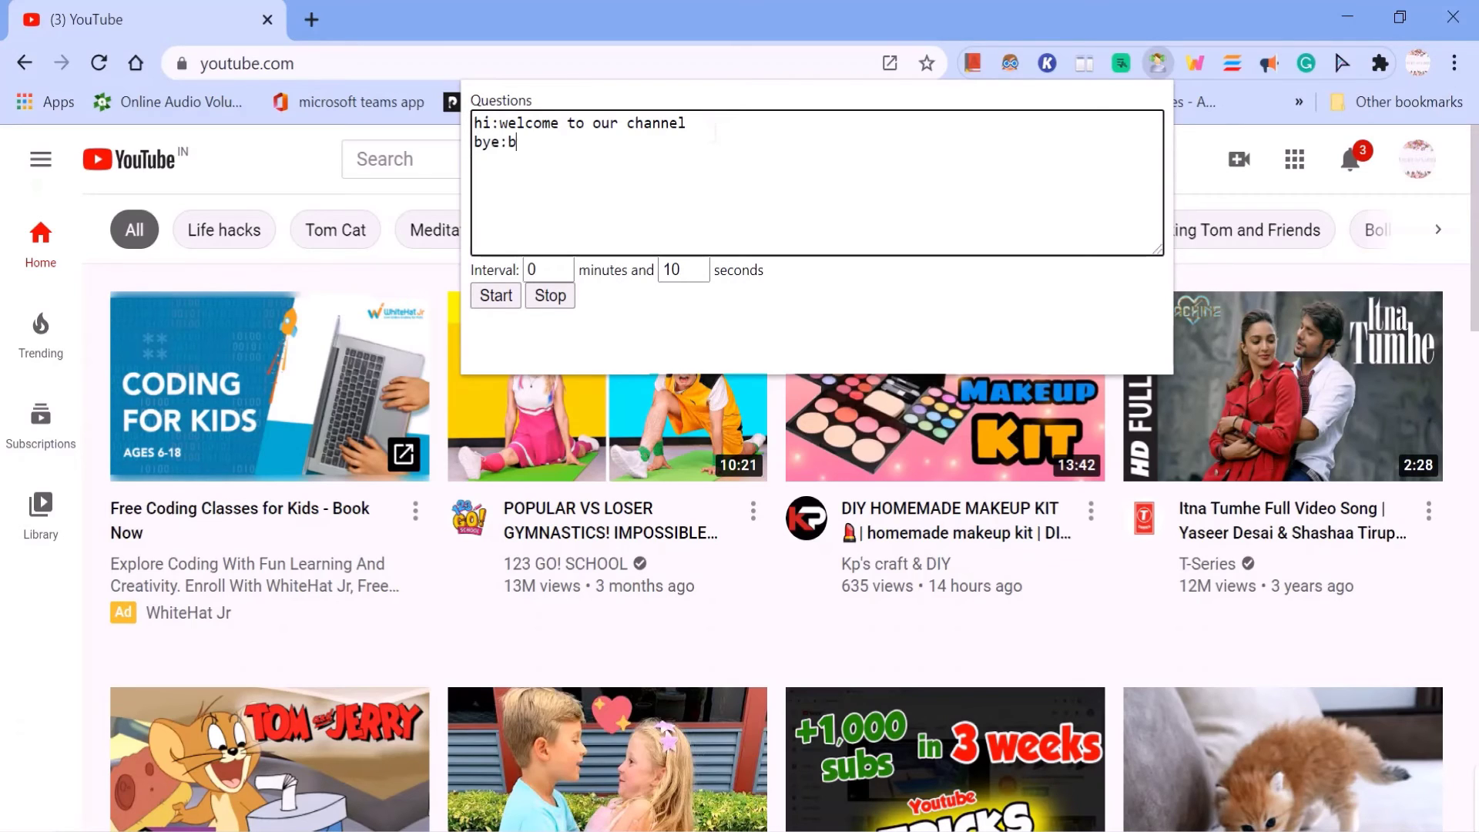
Run the Memorize quiz, answer both questions correctly, and dismiss the Correct! and completion messages.
{"action": "left_click", "coordinate": [496, 295]}
{"action": "type", "text": "bye"}
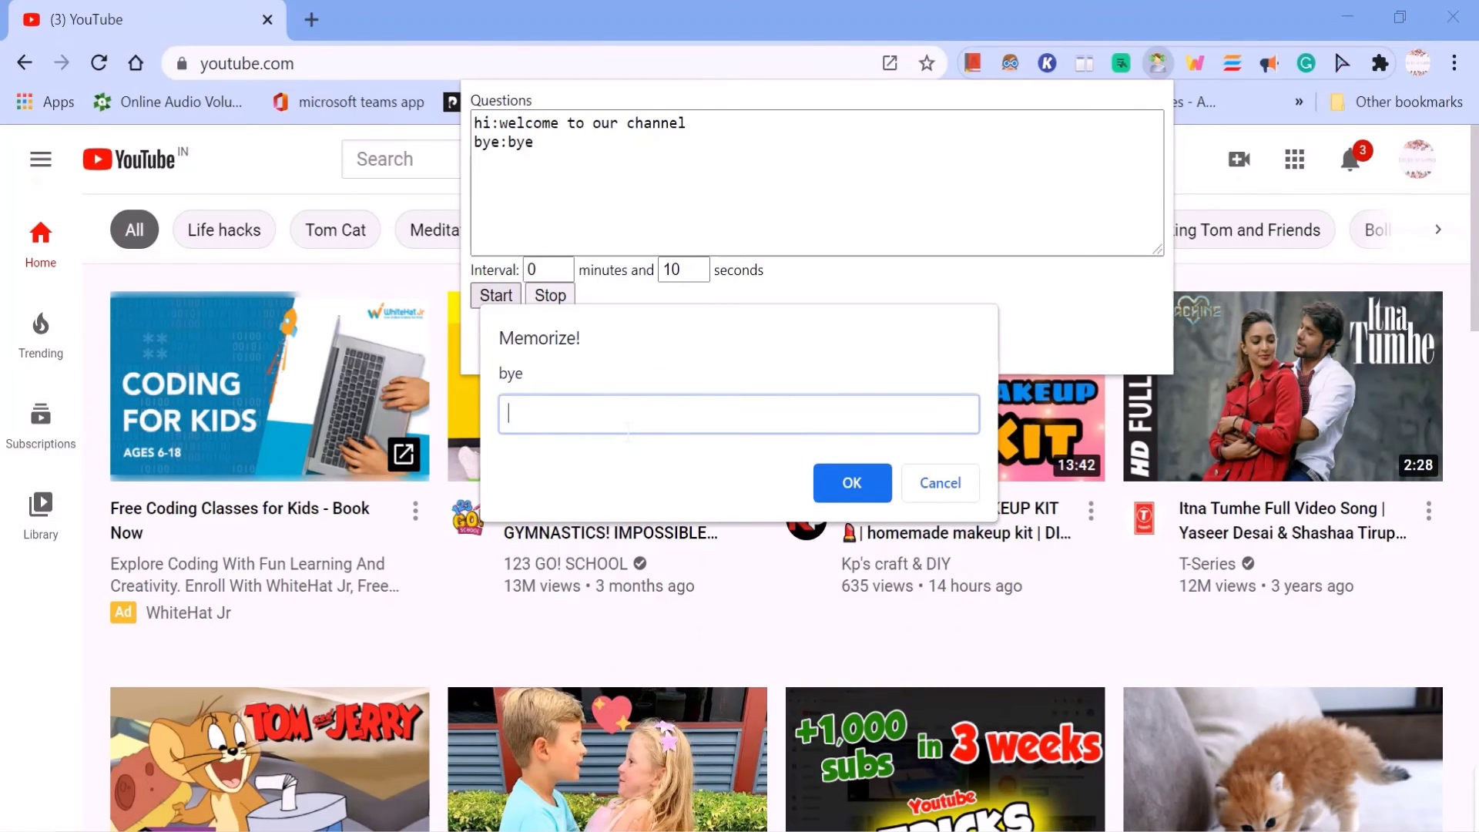
{"action": "left_click", "coordinate": [857, 486]}
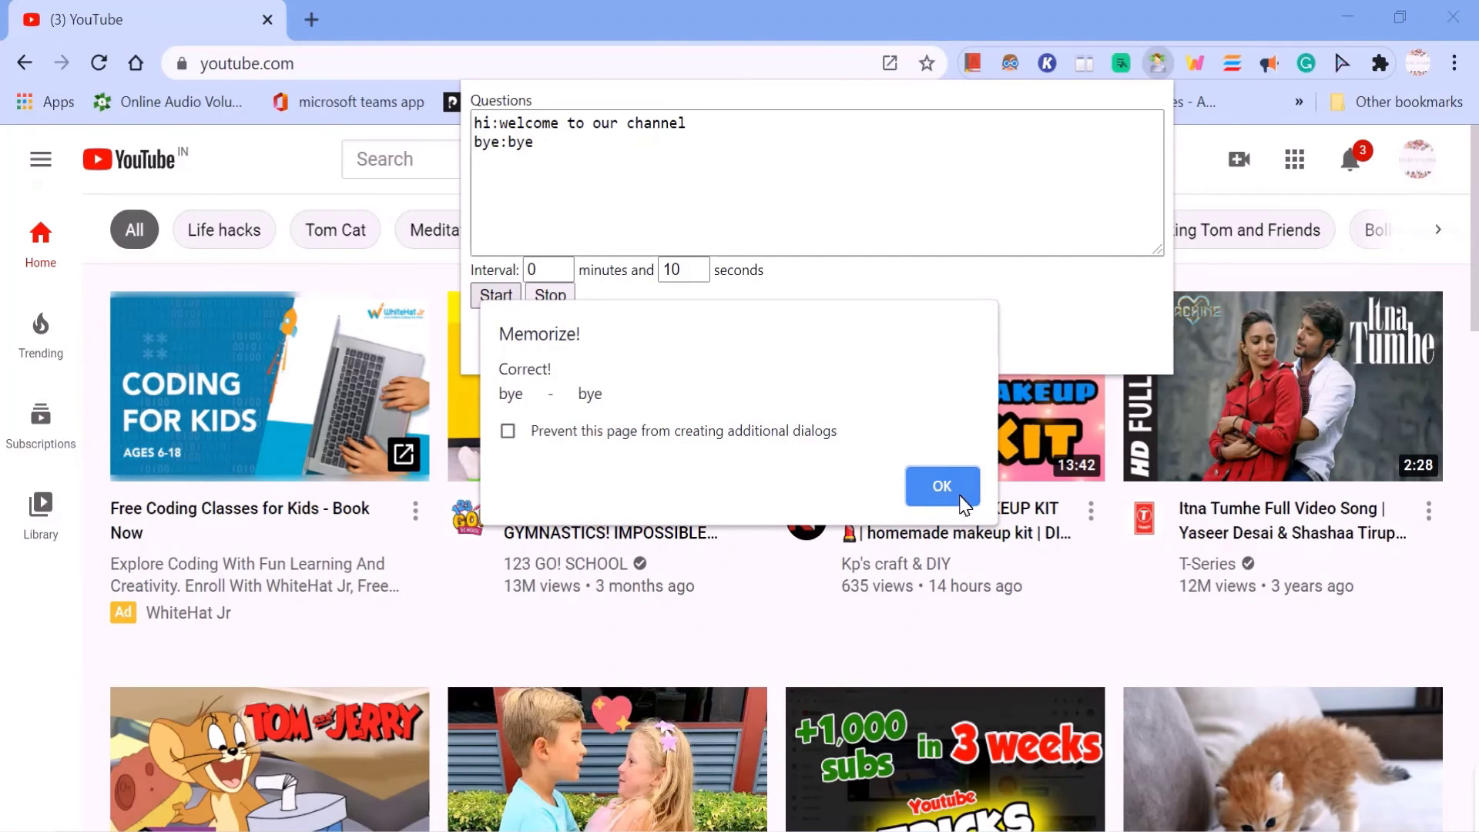
{"action": "left_click", "coordinate": [942, 486]}
{"action": "type", "text": "welcome to our channel"}
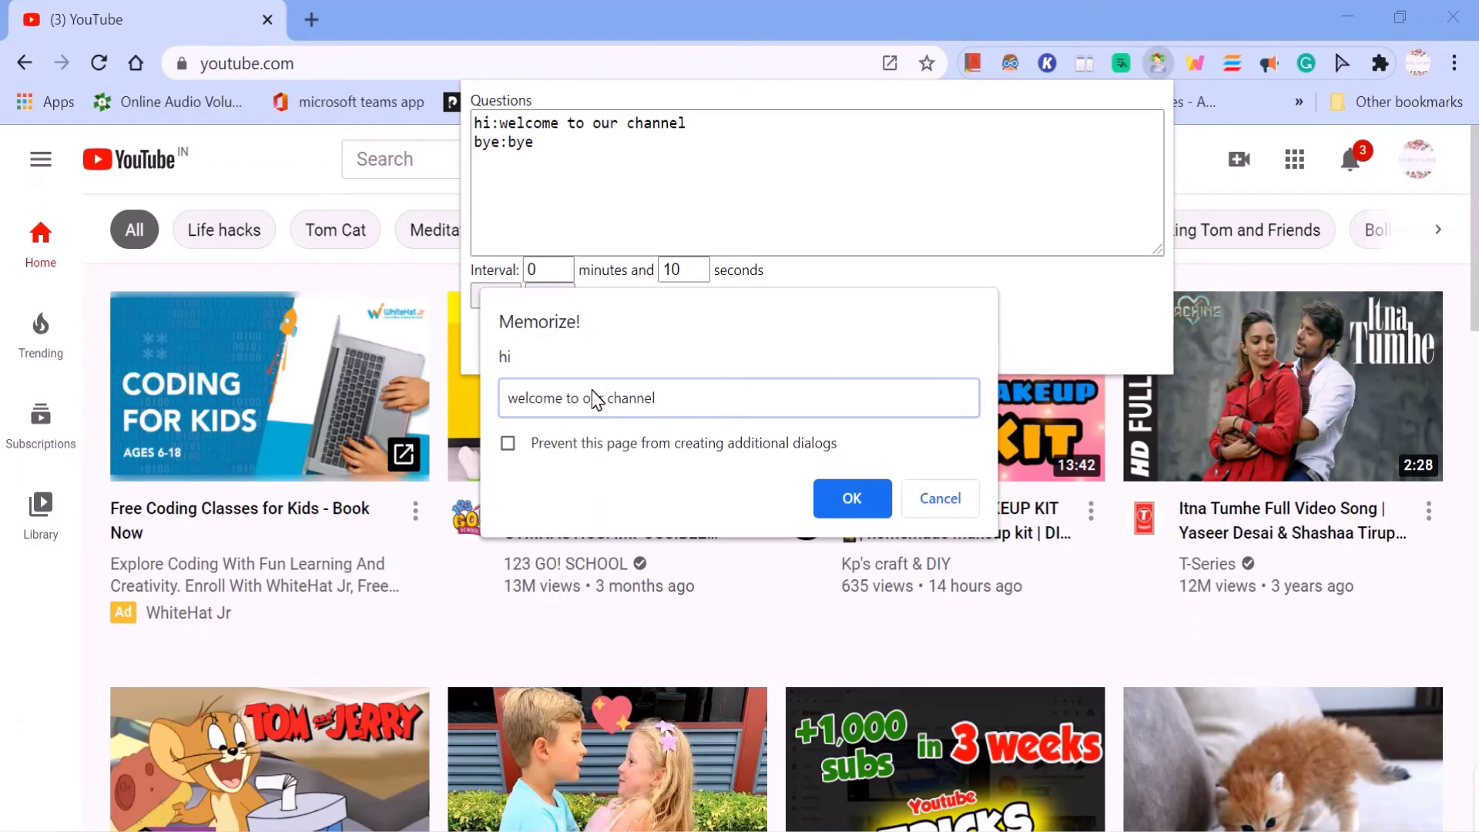
{"action": "key", "text": "Return"}
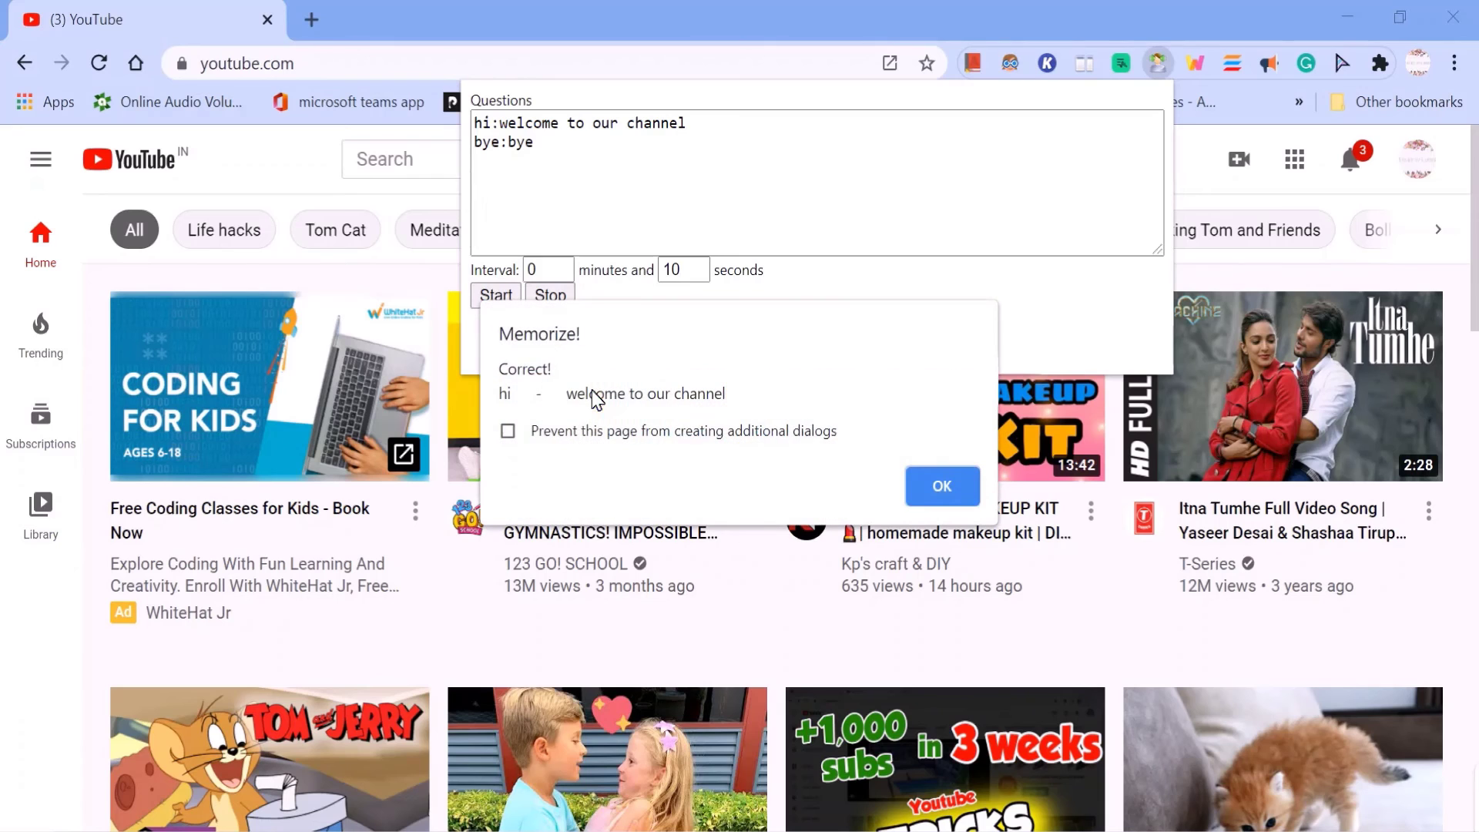
{"action": "left_click", "coordinate": [940, 489]}
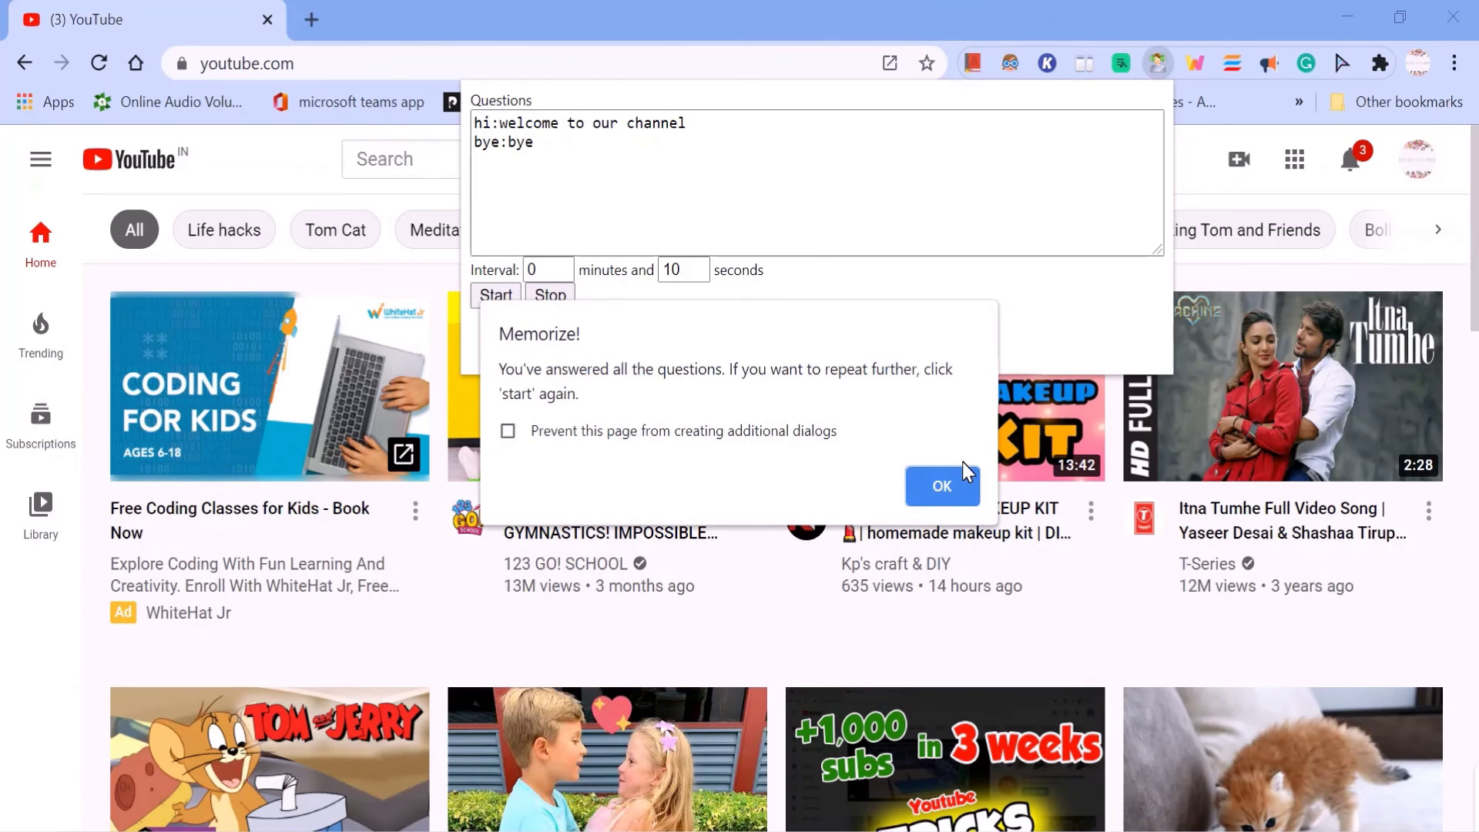
{"action": "left_click", "coordinate": [948, 489]}
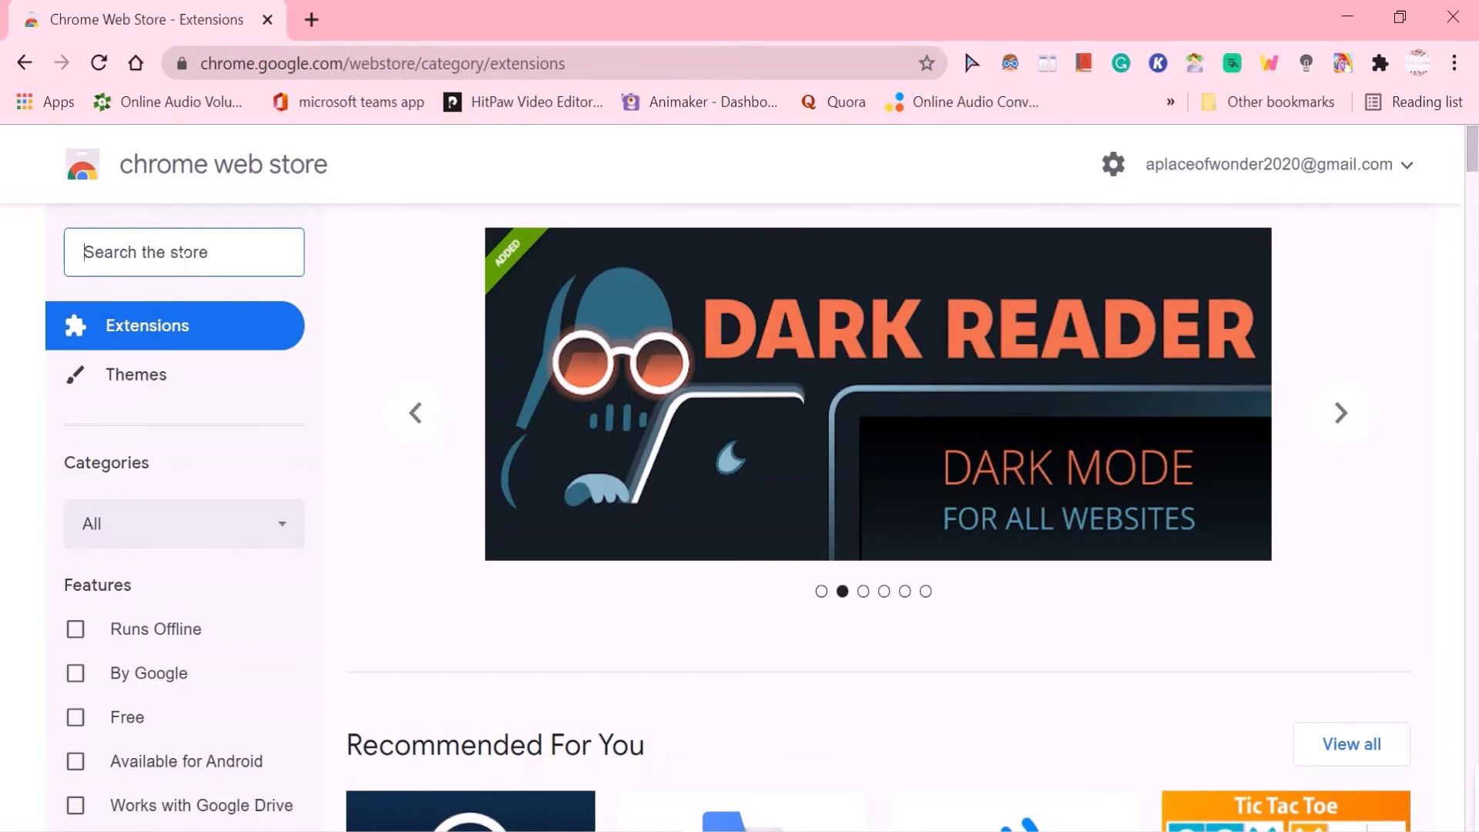
{"action": "type", "text": "turn"}
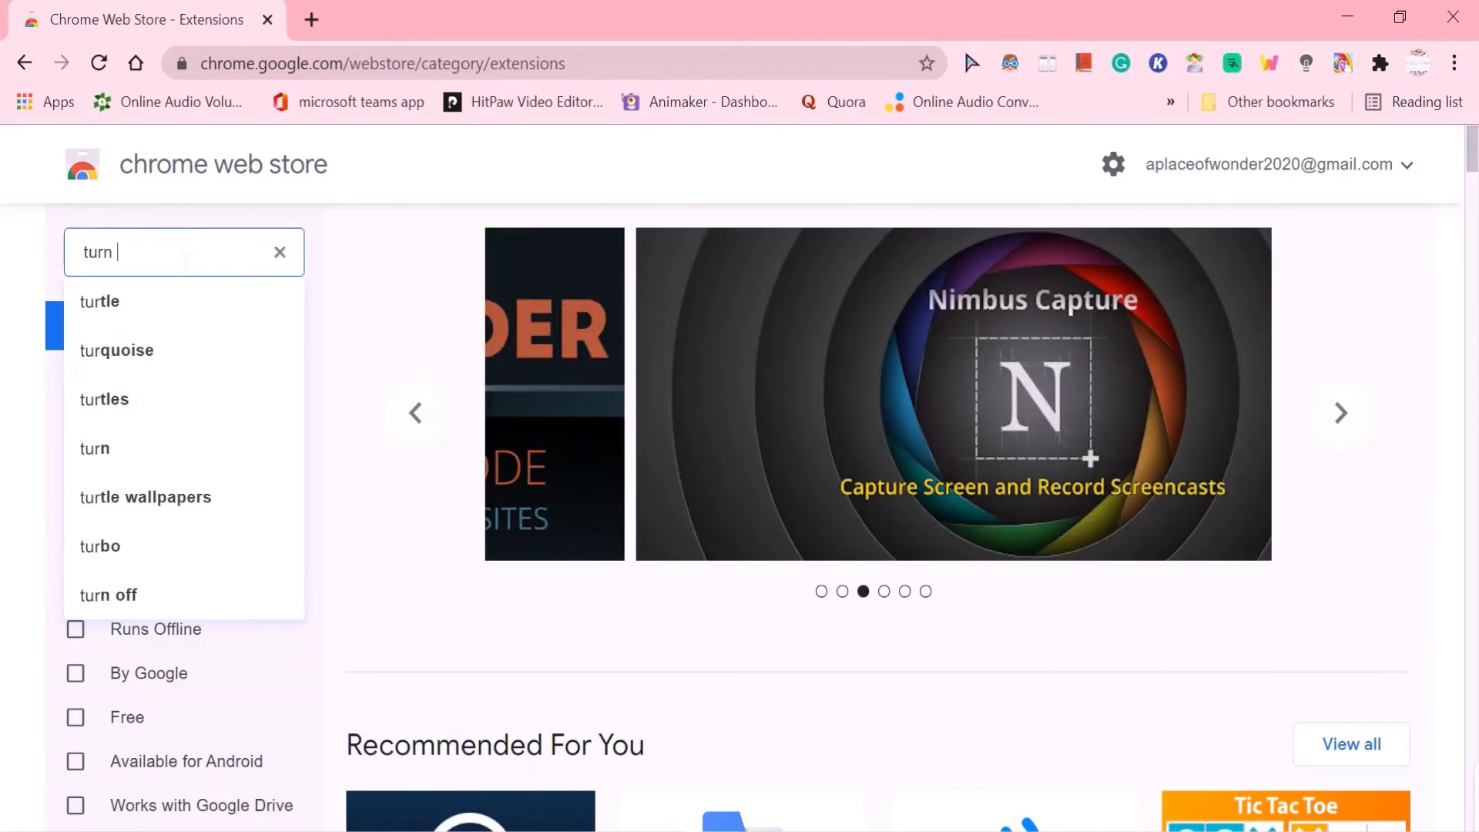
{"action": "type", "text": " off th"}
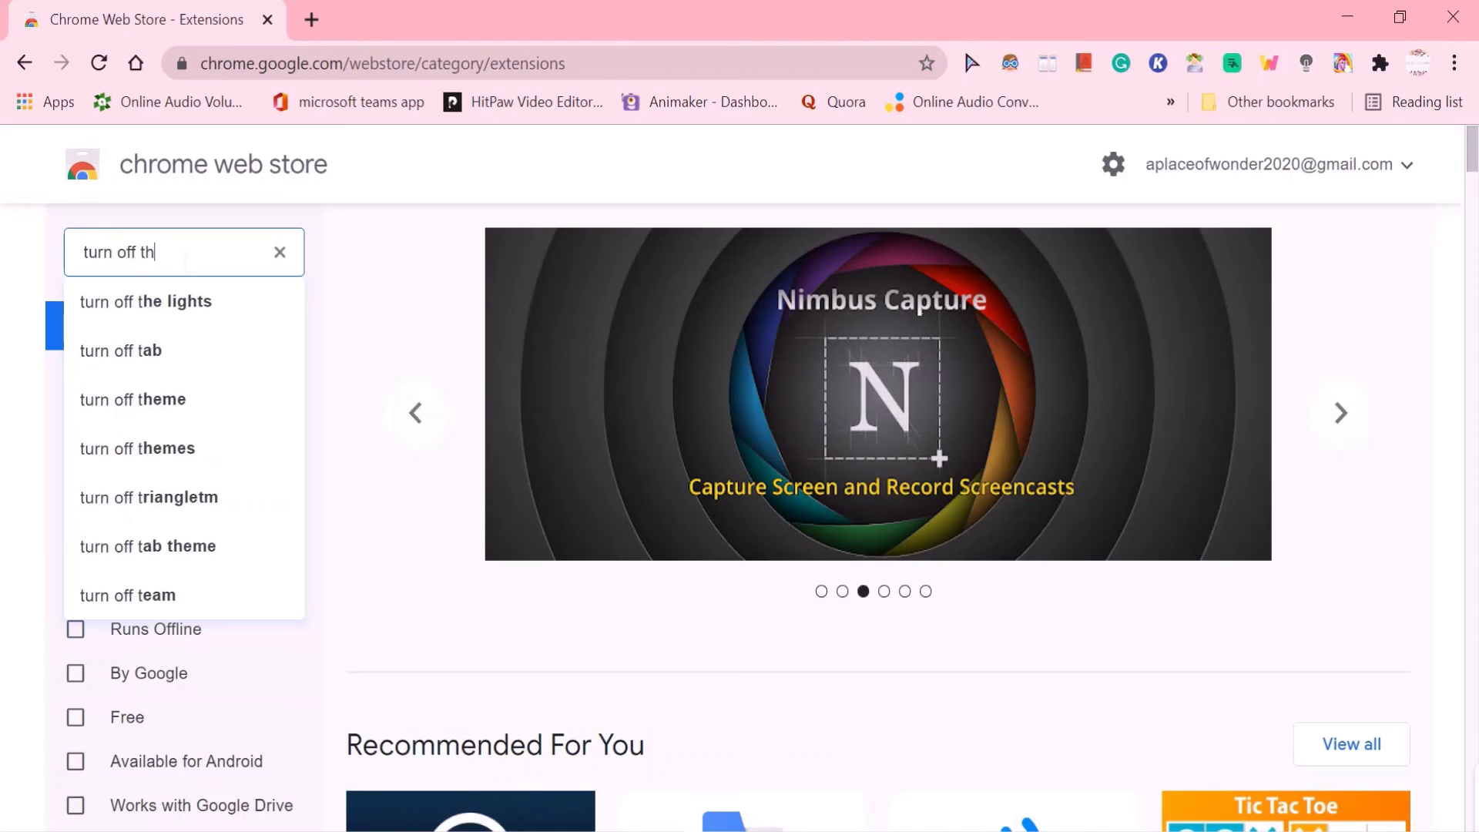
{"action": "type", "text": "e lig"}
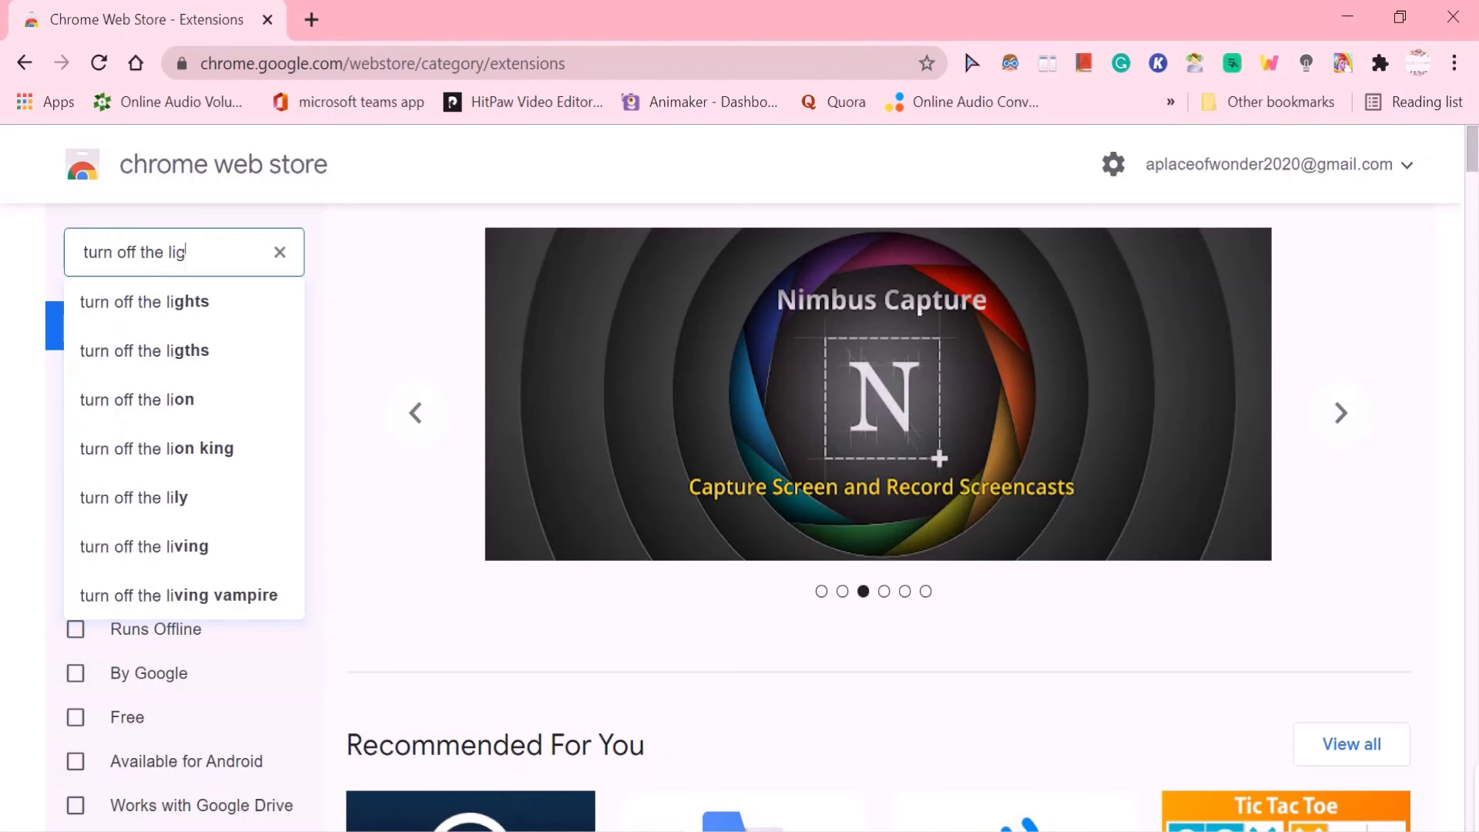
{"action": "type", "text": "hts"}
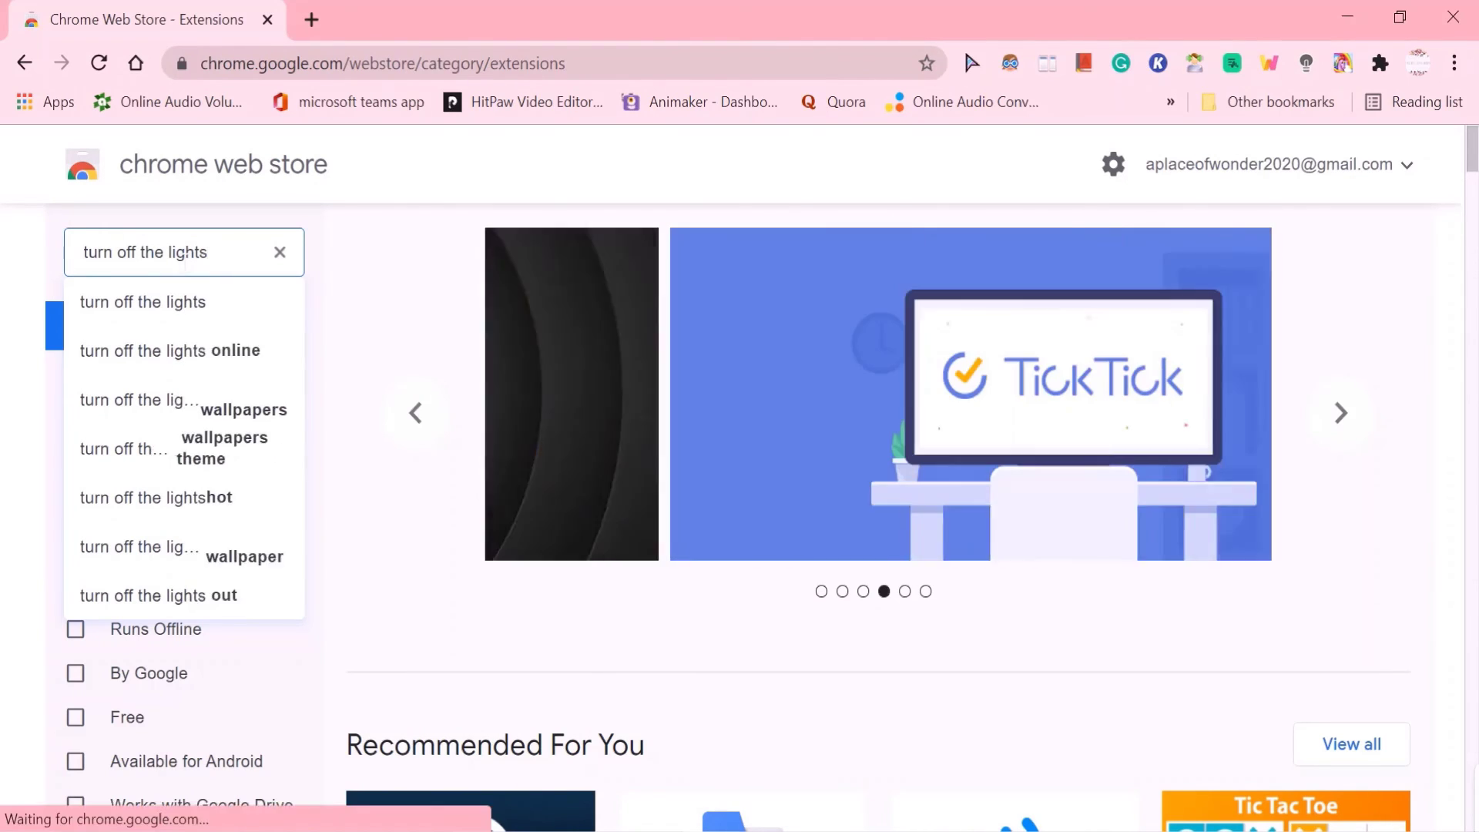
Search the store for 'turn off the lights' and open the Turn Off the Lights page.
{"action": "key", "text": "Return"}
{"action": "left_click", "coordinate": [420, 405]}
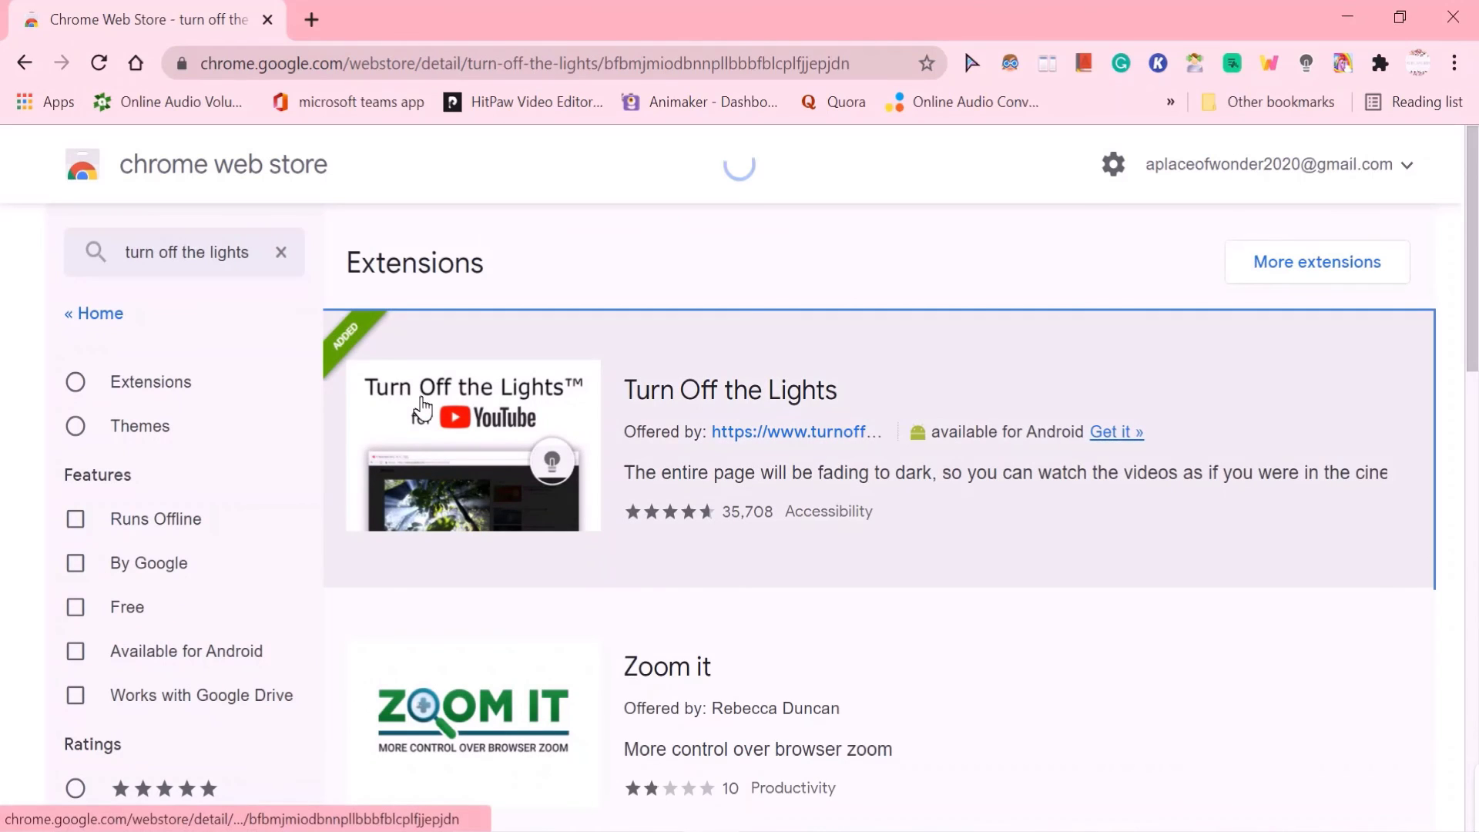
{"action": "scroll", "coordinate": [730, 518], "scroll_direction": "down", "scroll_amount": 3}
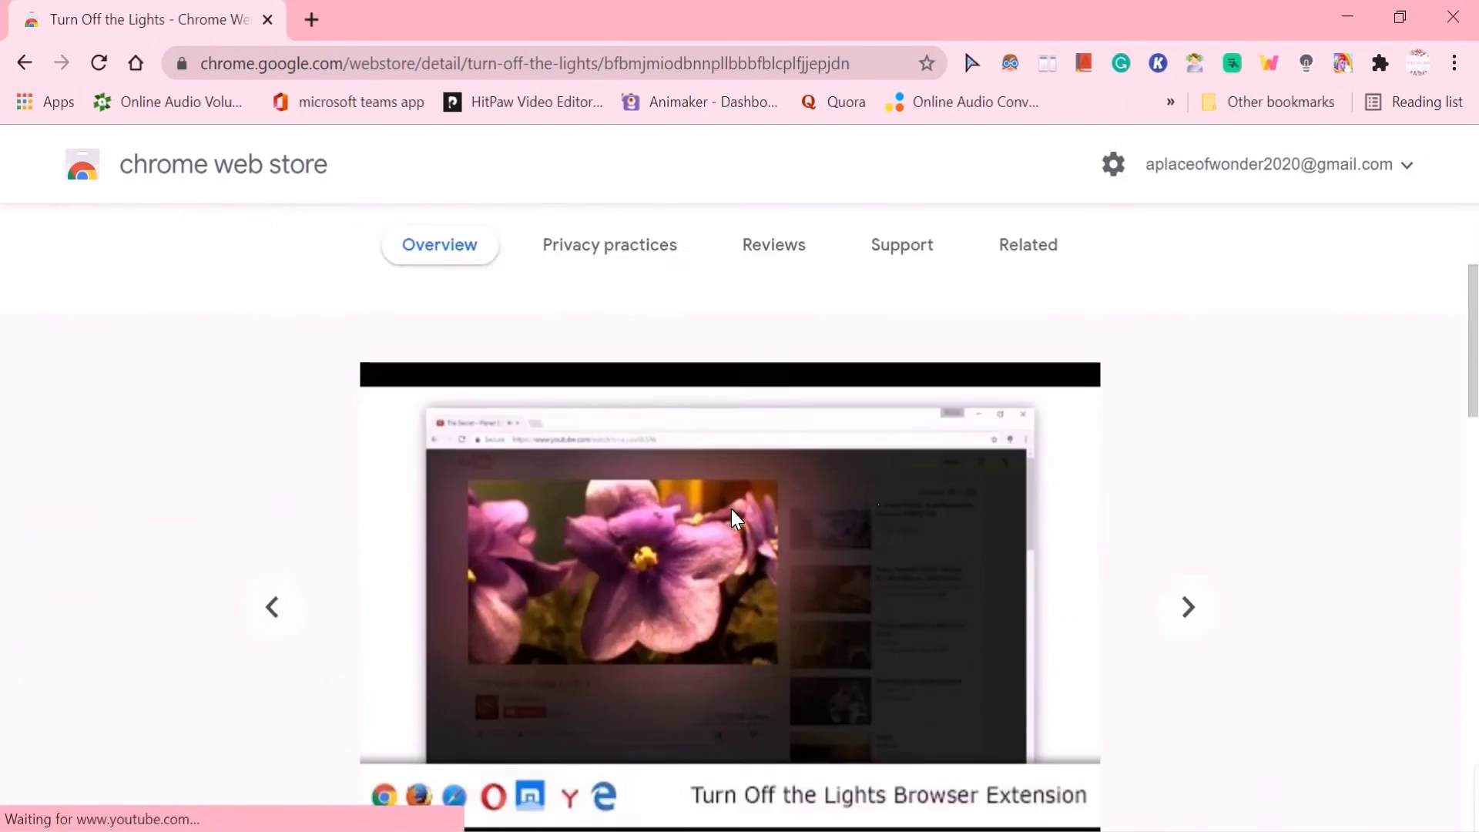
{"action": "scroll", "coordinate": [731, 519], "scroll_direction": "down", "scroll_amount": 1}
{"action": "scroll", "coordinate": [731, 519], "scroll_direction": "down", "scroll_amount": 2}
{"action": "scroll", "coordinate": [730, 518], "scroll_direction": "up", "scroll_amount": 2}
{"action": "scroll", "coordinate": [731, 519], "scroll_direction": "up", "scroll_amount": 1}
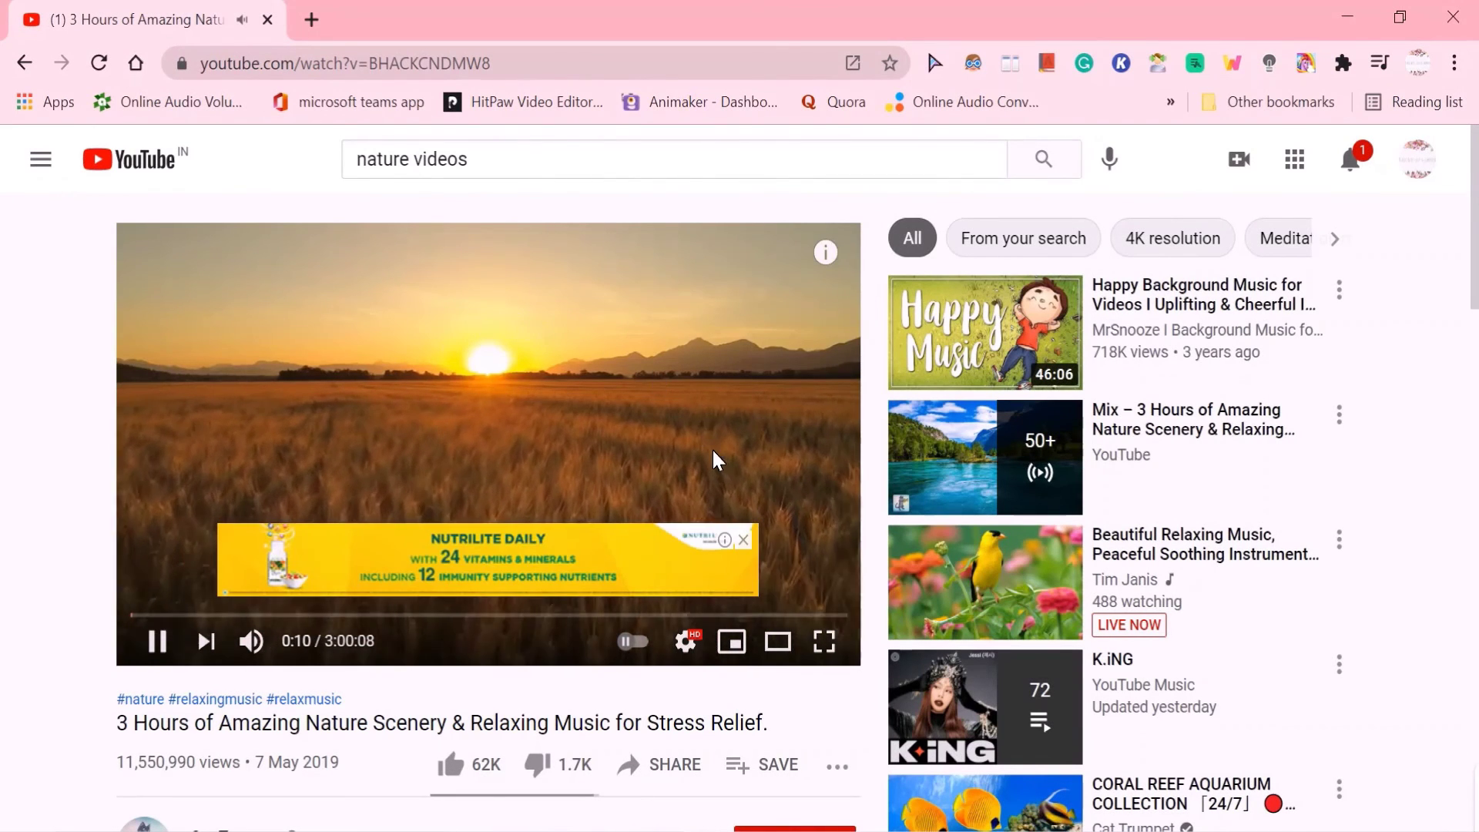
Close the ad banner on the nature video and dim the surrounding page with Turn Off the Lights.
{"action": "left_click", "coordinate": [743, 540]}
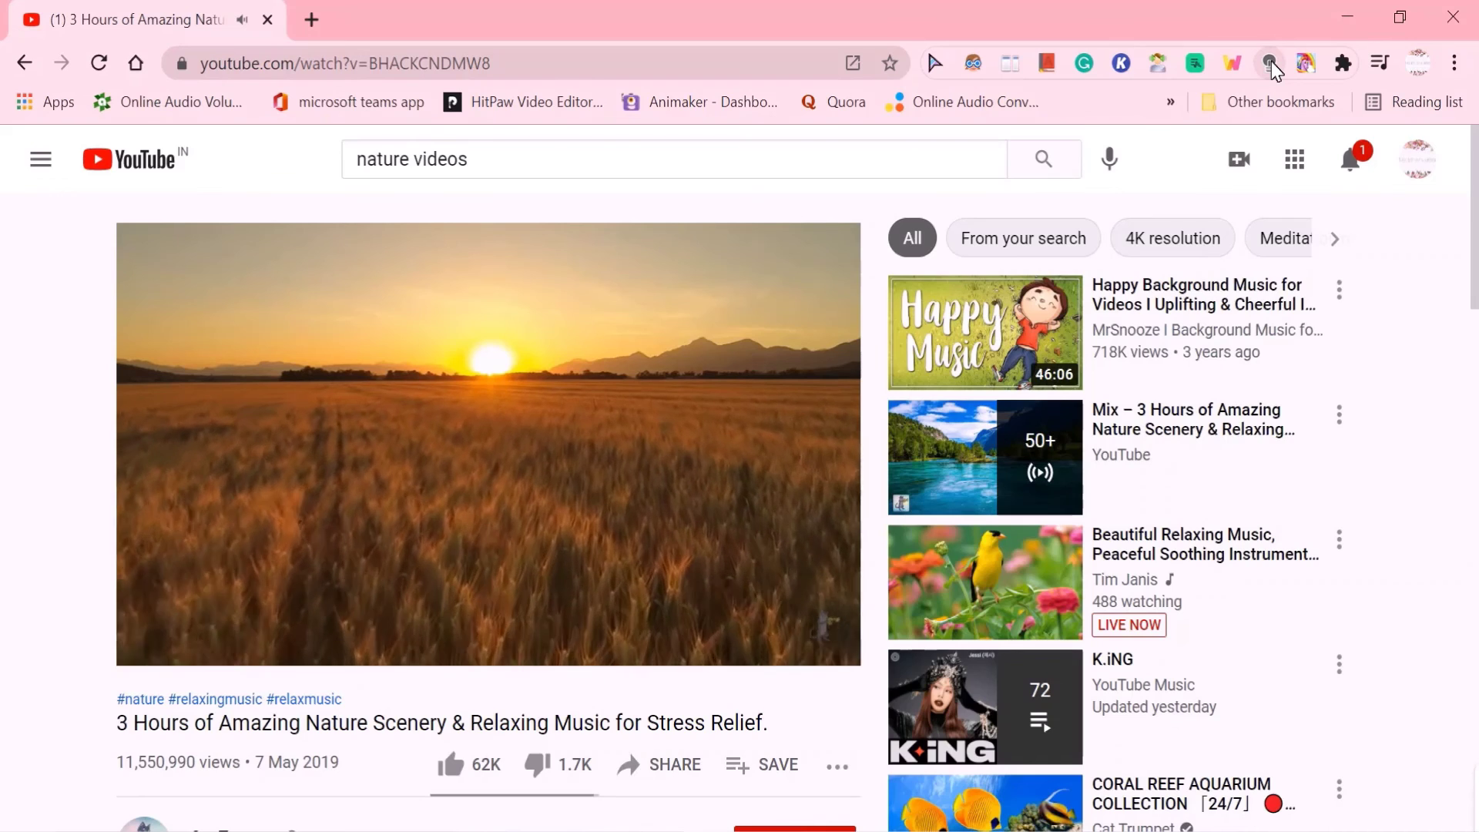
{"action": "left_click", "coordinate": [1270, 64]}
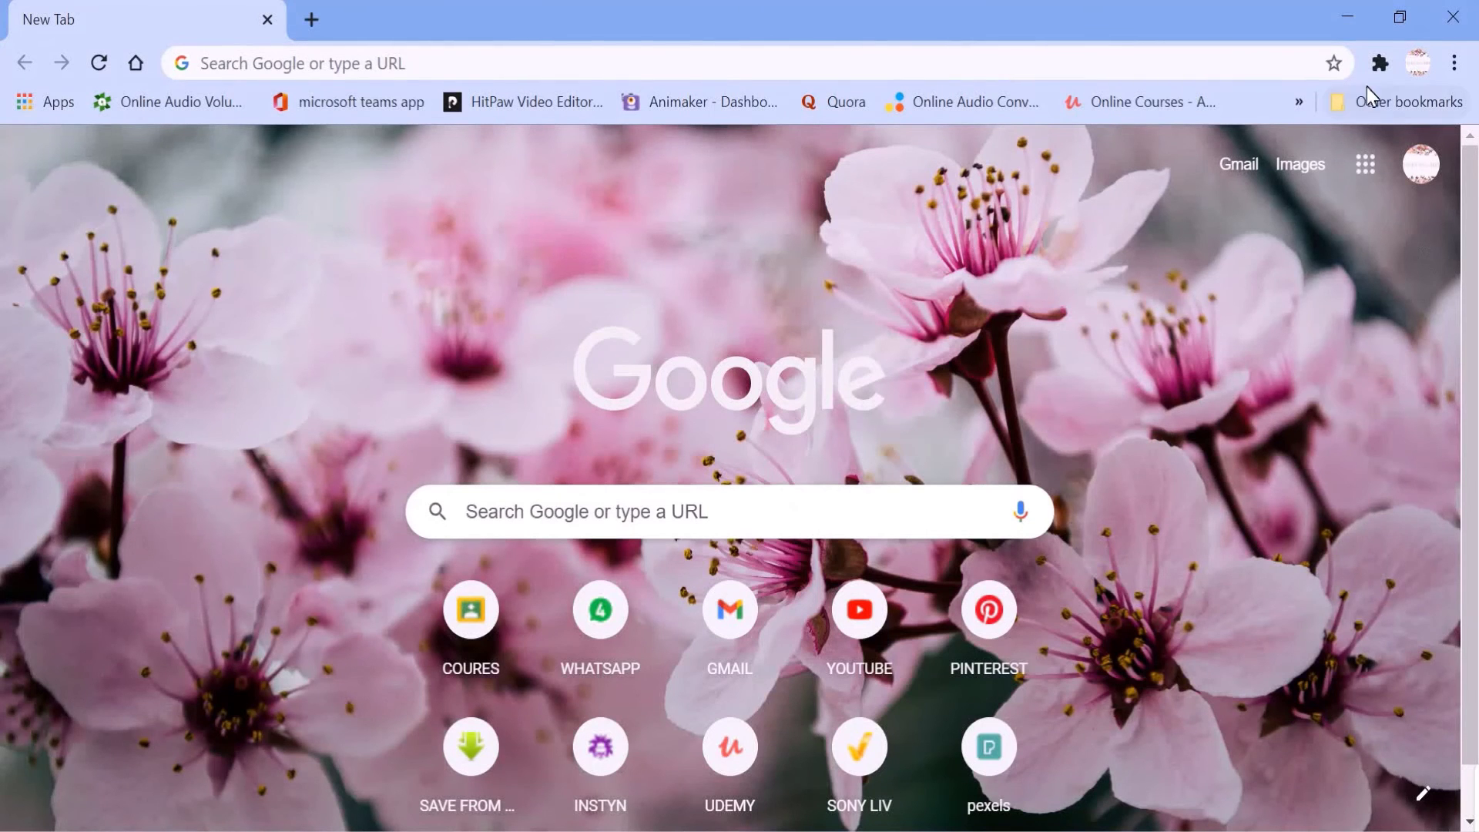
Pin Custom Cursor, Dark Reader, Dualless, Grammarly, Memorize!, Podcastle AI and Weava Highlighter to the toolbar.
{"action": "left_click", "coordinate": [1379, 64]}
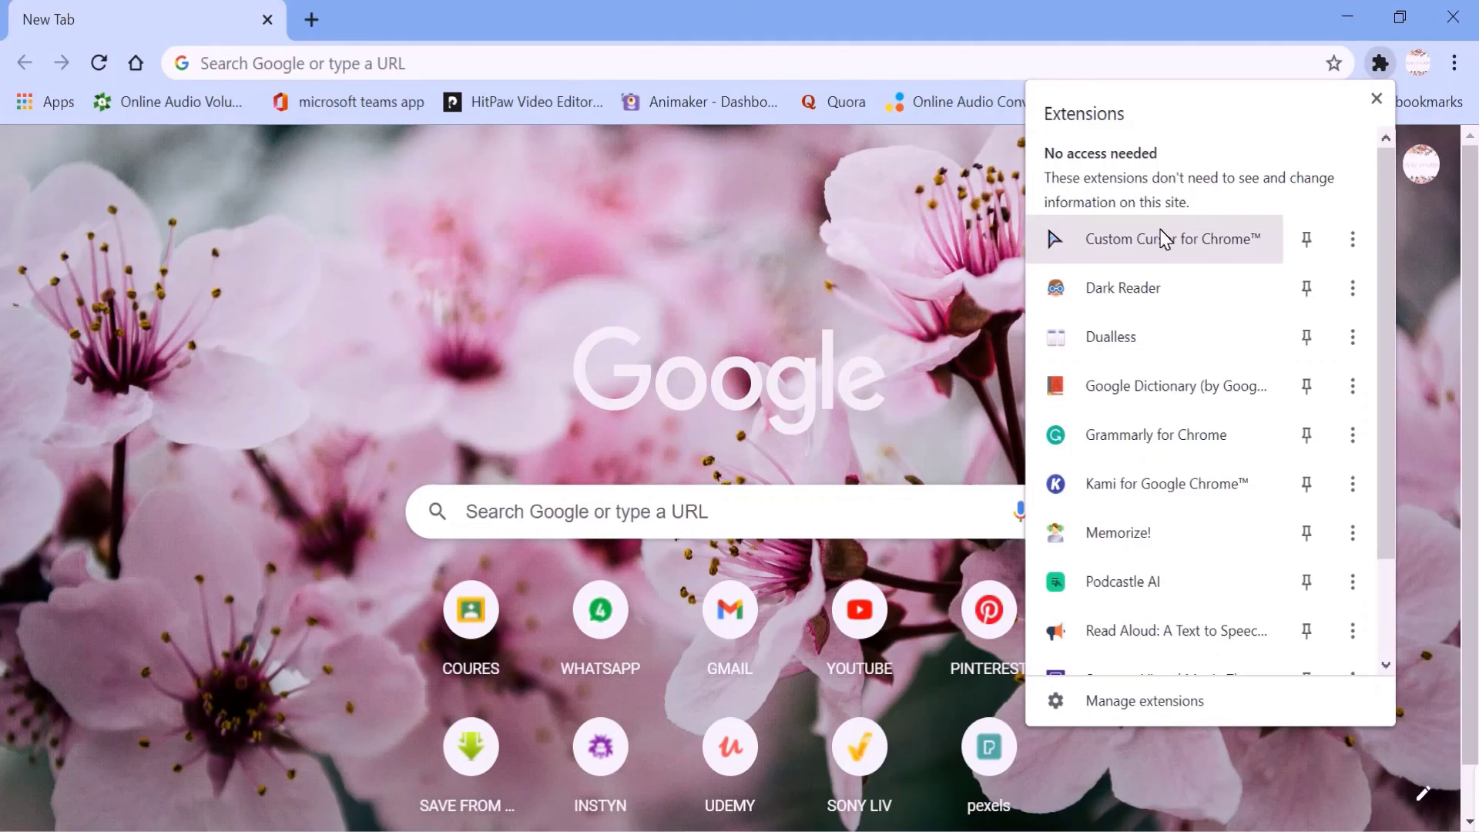
{"action": "left_click", "coordinate": [1305, 239]}
{"action": "left_click", "coordinate": [1305, 289]}
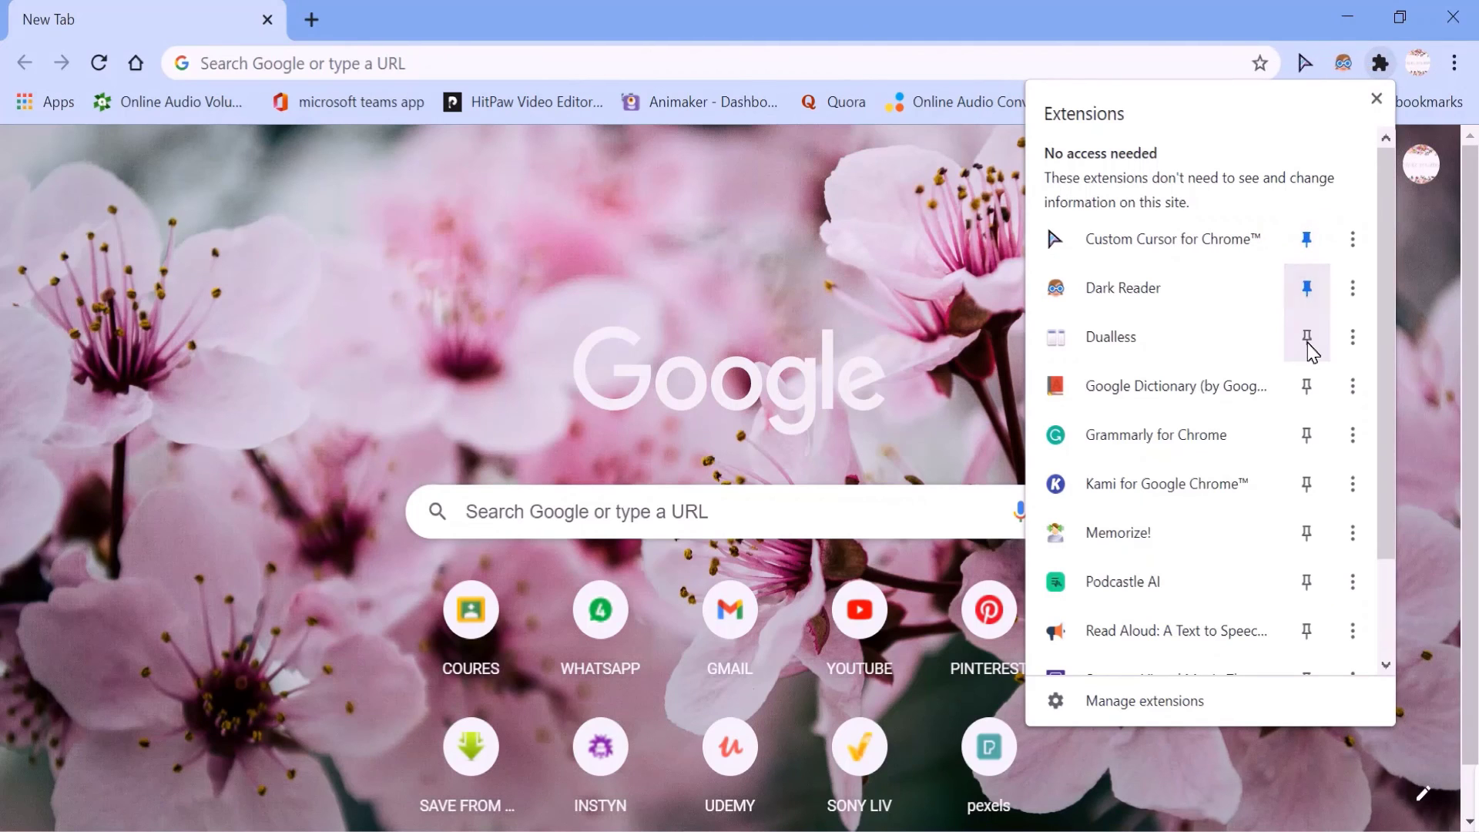
{"action": "left_click", "coordinate": [1305, 336]}
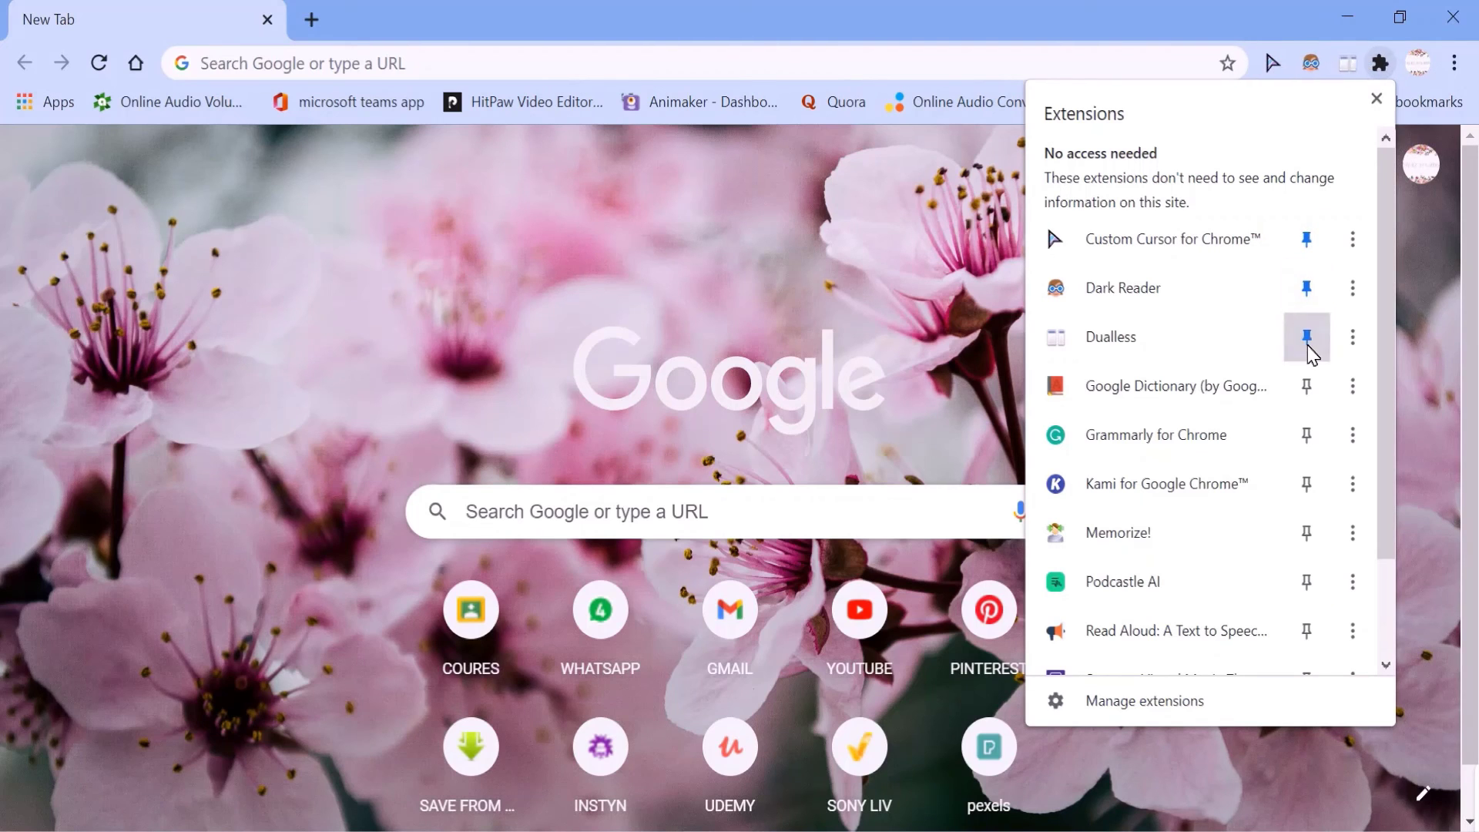
{"action": "left_click", "coordinate": [1306, 435]}
{"action": "scroll", "coordinate": [1312, 451], "scroll_direction": "down", "scroll_amount": 2}
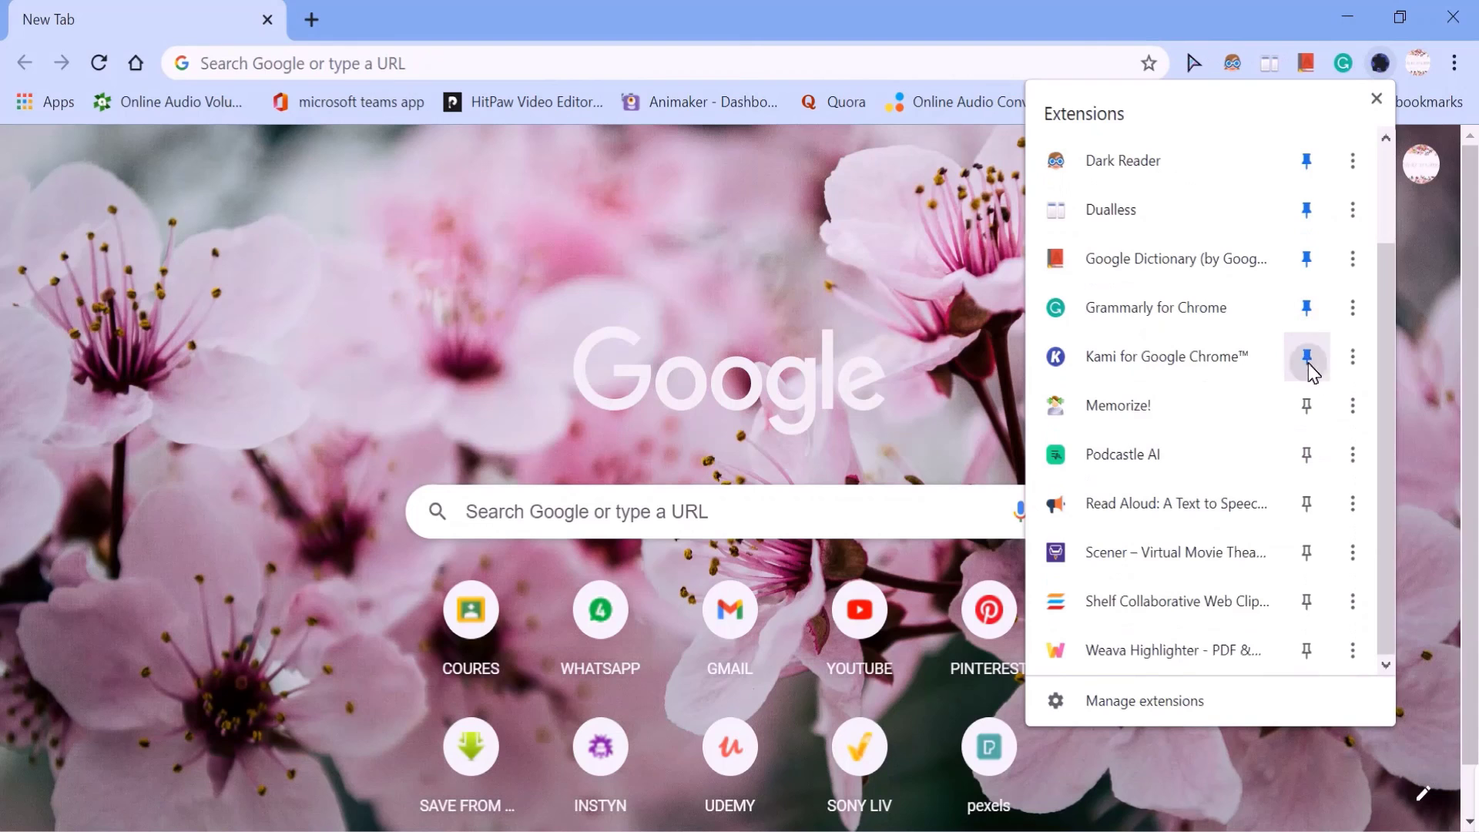
{"action": "left_click", "coordinate": [1307, 404]}
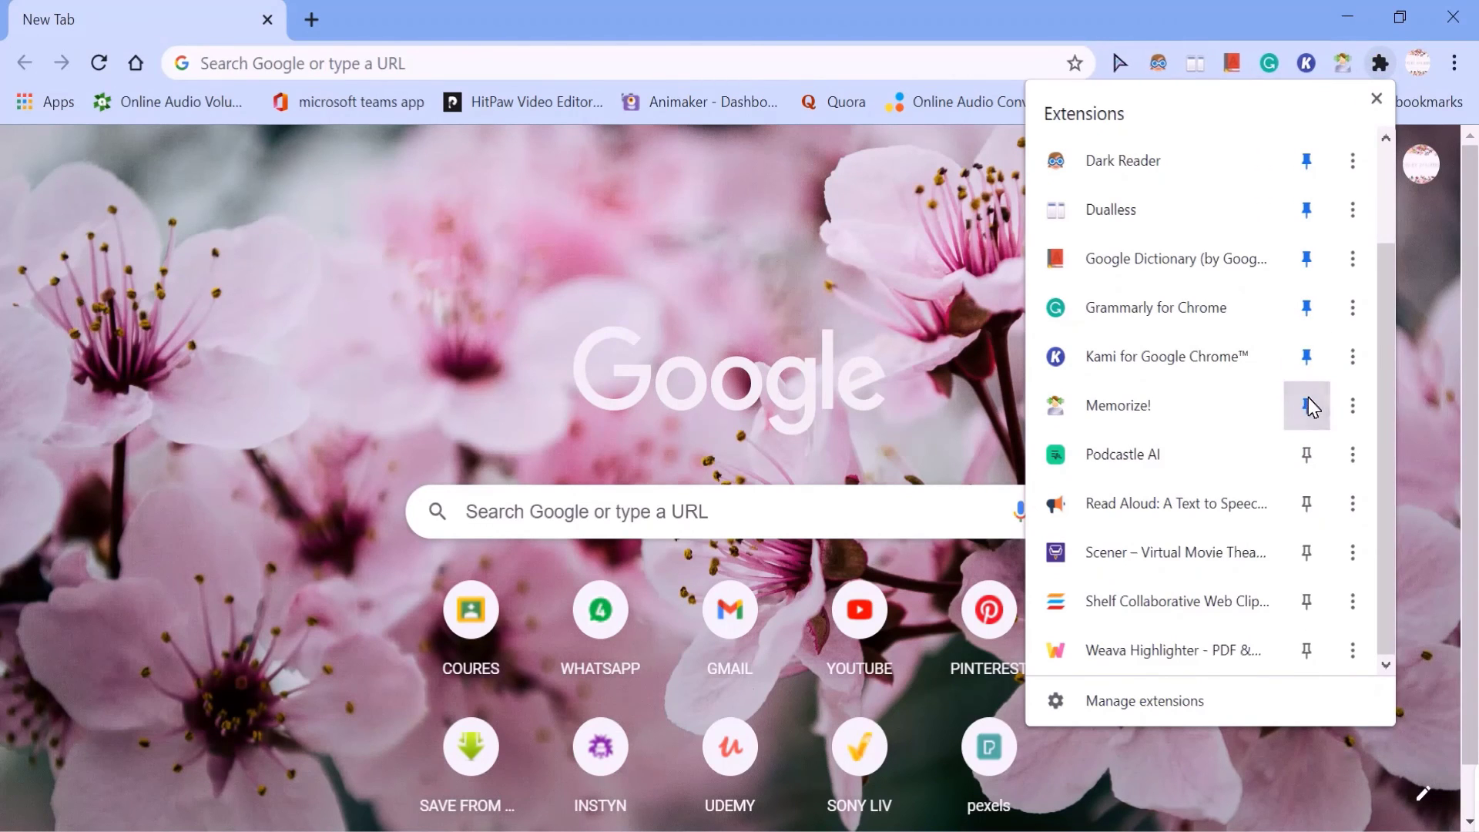
{"action": "left_click", "coordinate": [1307, 455]}
{"action": "left_click", "coordinate": [1307, 650]}
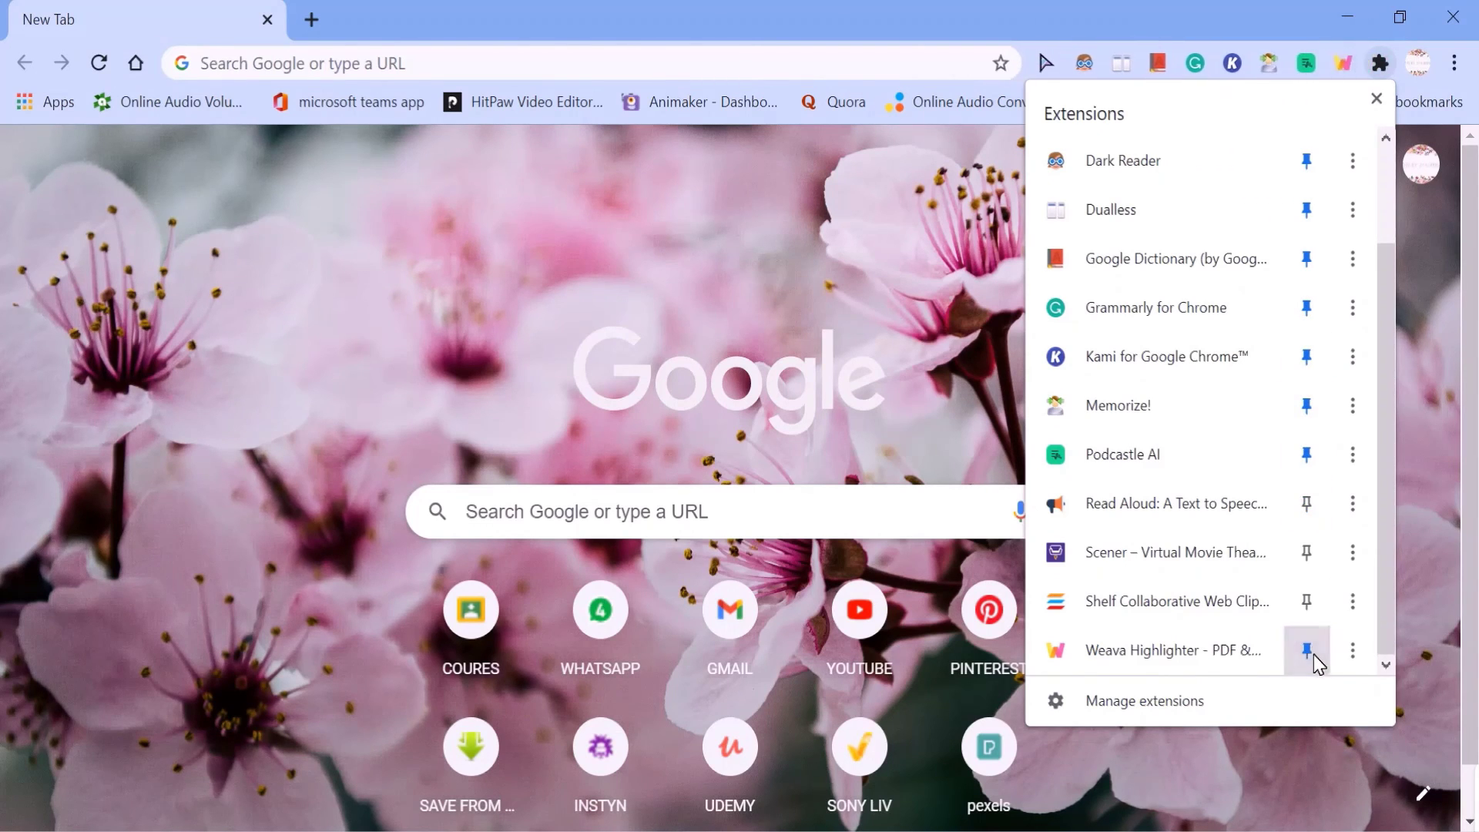
{"action": "left_click", "coordinate": [958, 379]}
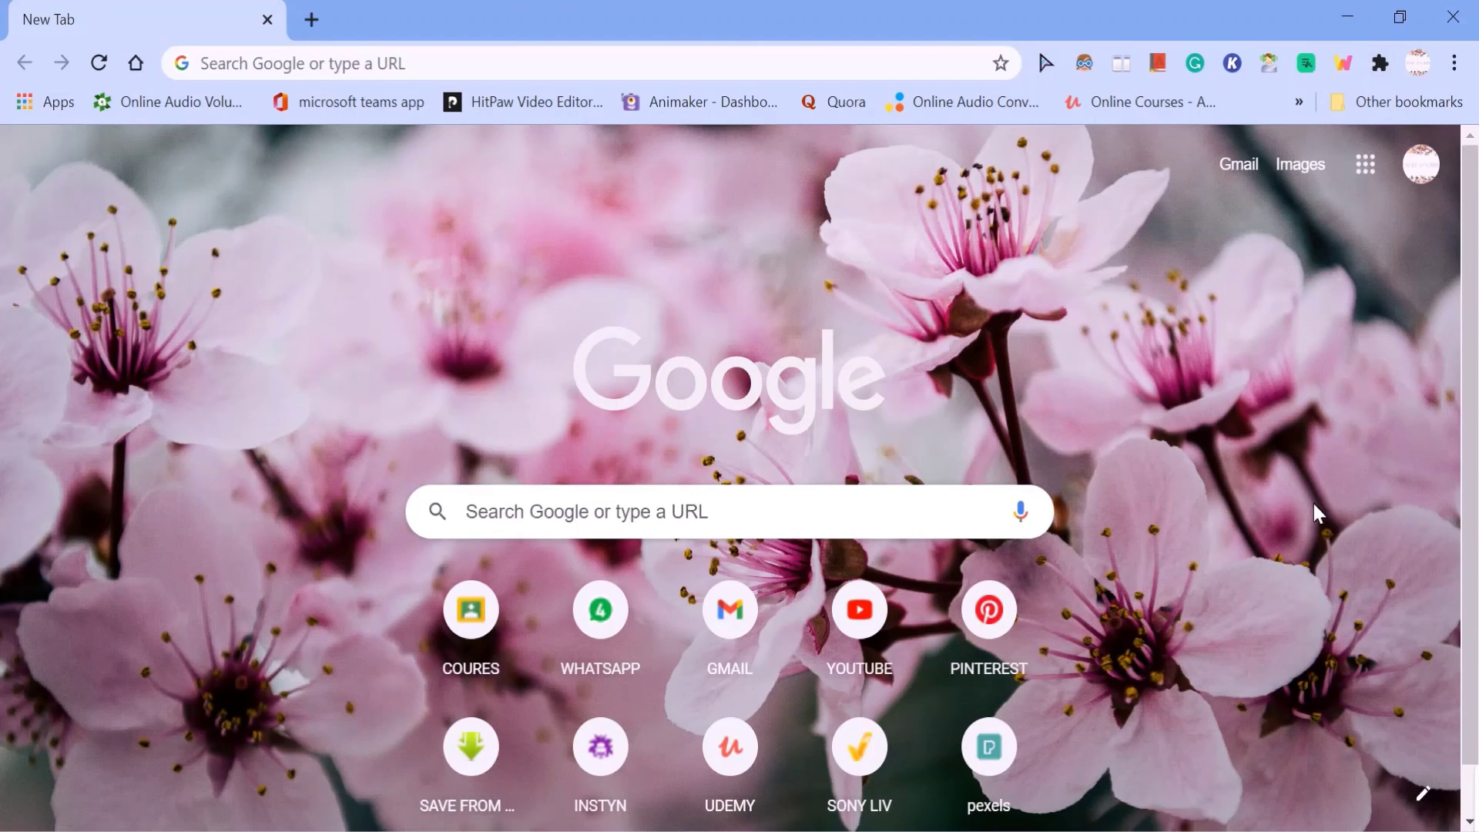
{"action": "left_click", "coordinate": [1304, 63]}
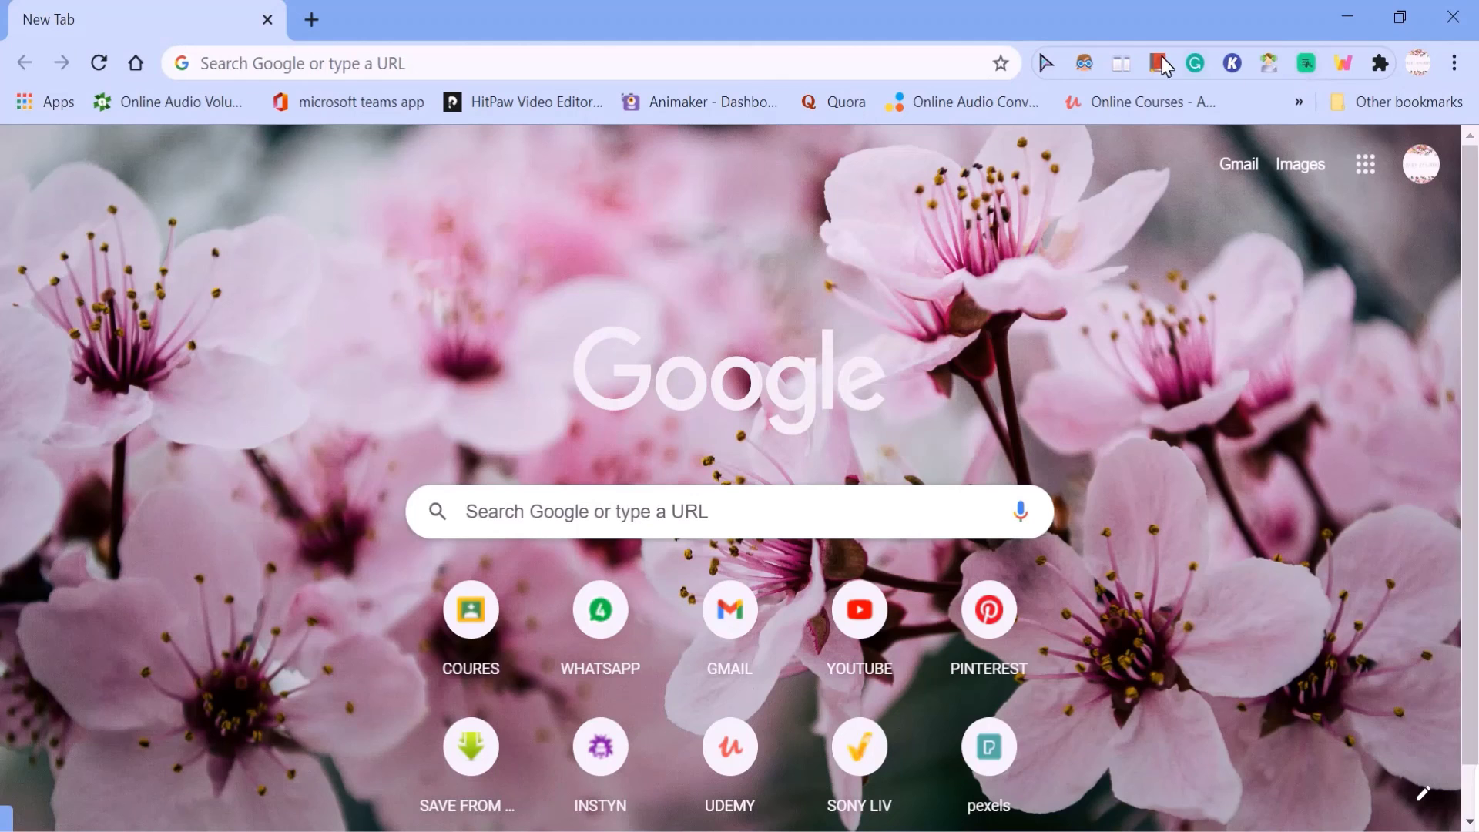
{"action": "left_click", "coordinate": [1152, 66]}
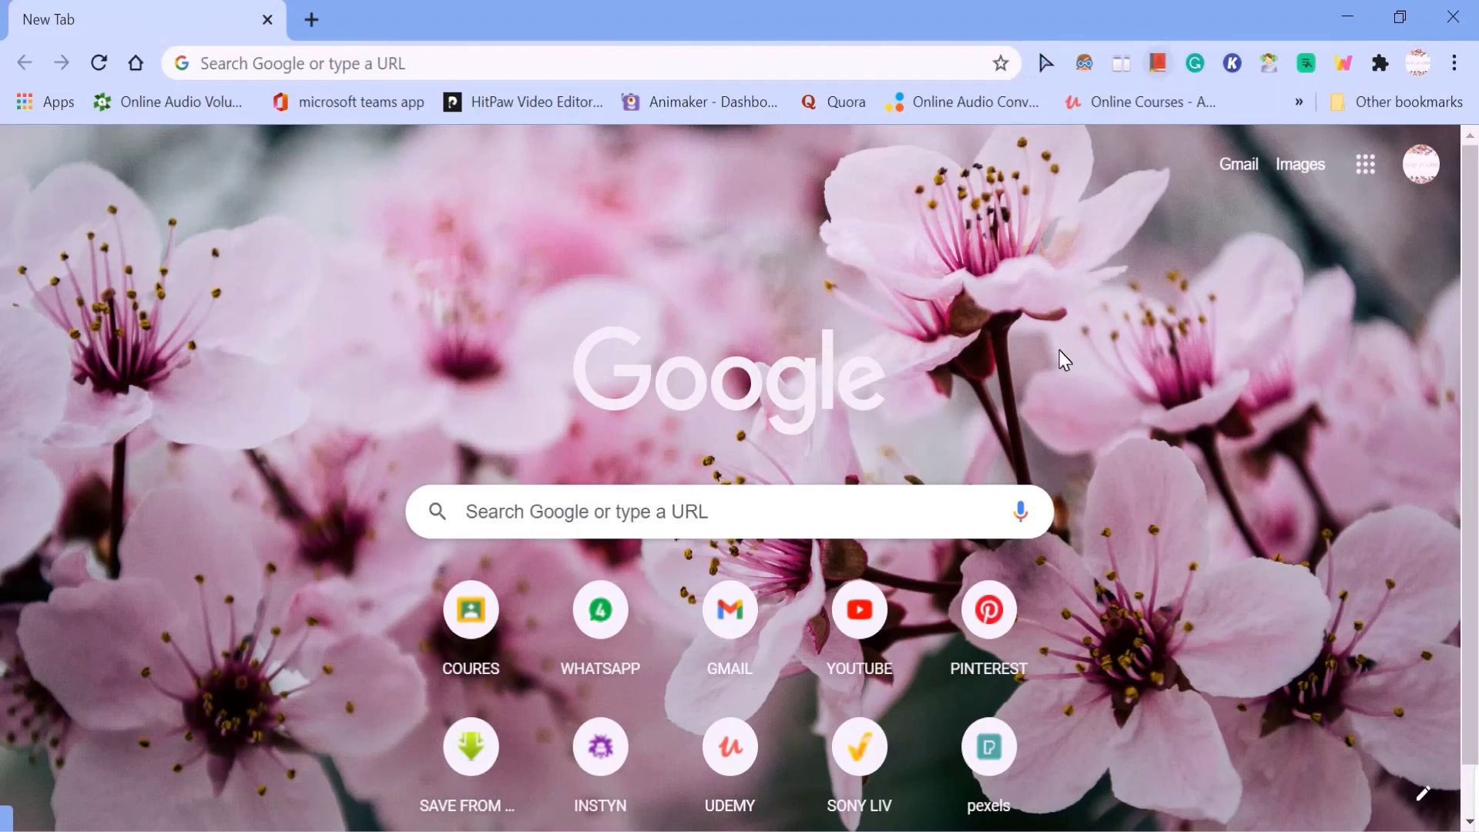